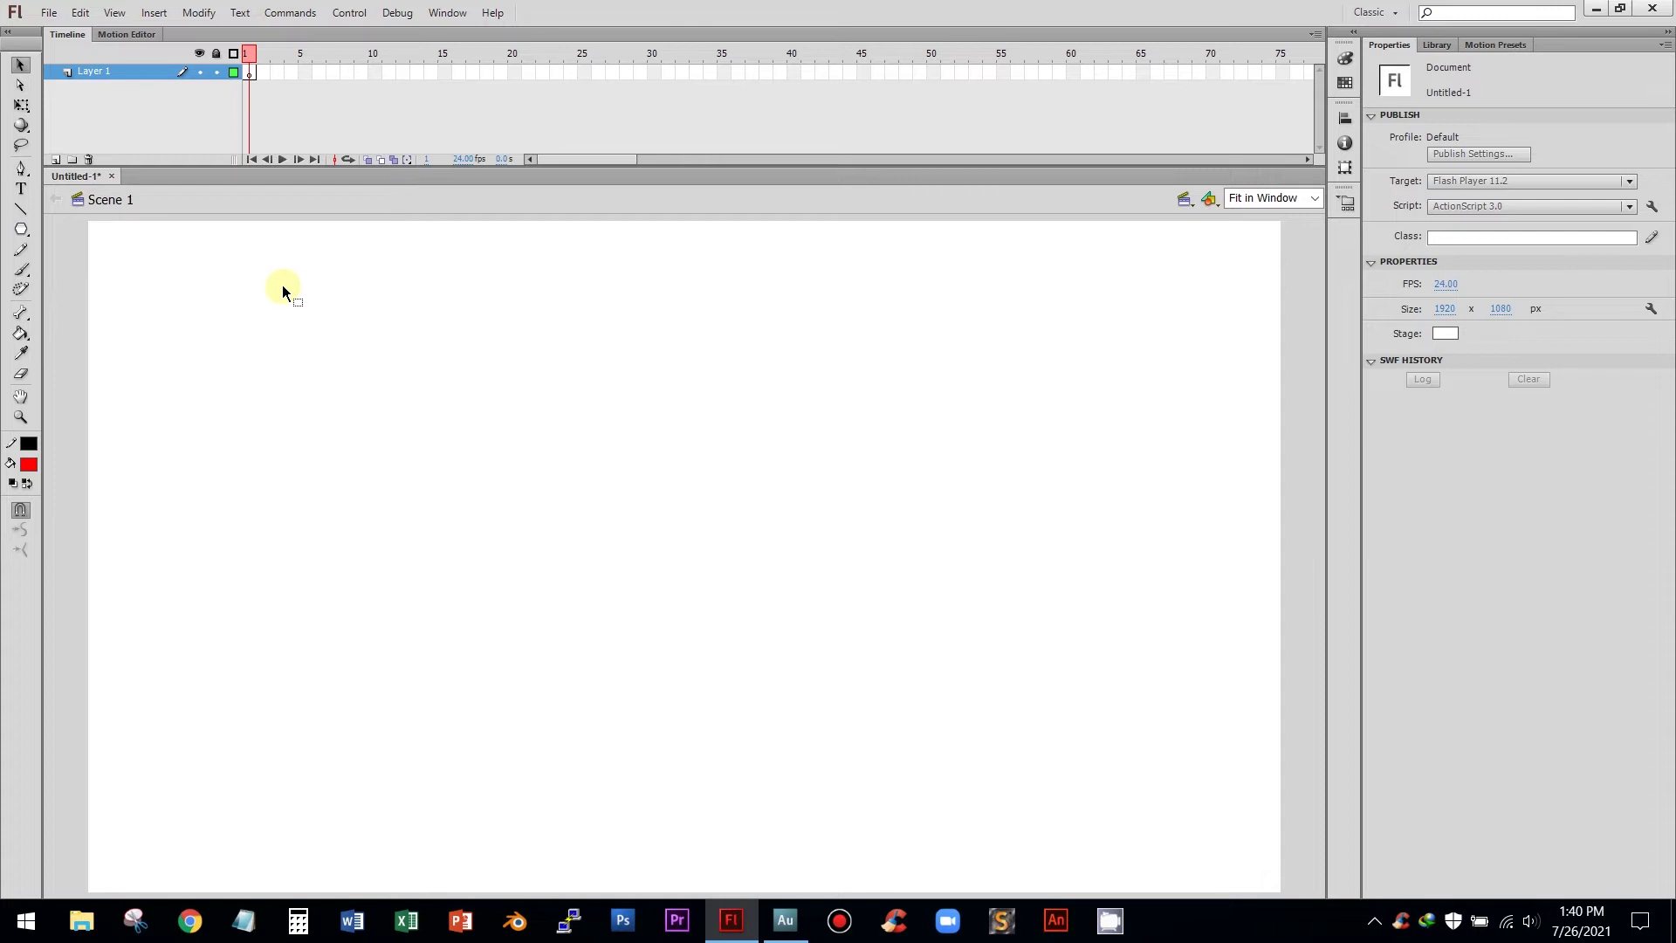
# Step: Draw a square about 235 px wide with red fill and black outline in the stage's upper-left area using the Rectangle tool
pyautogui.click(25, 228)
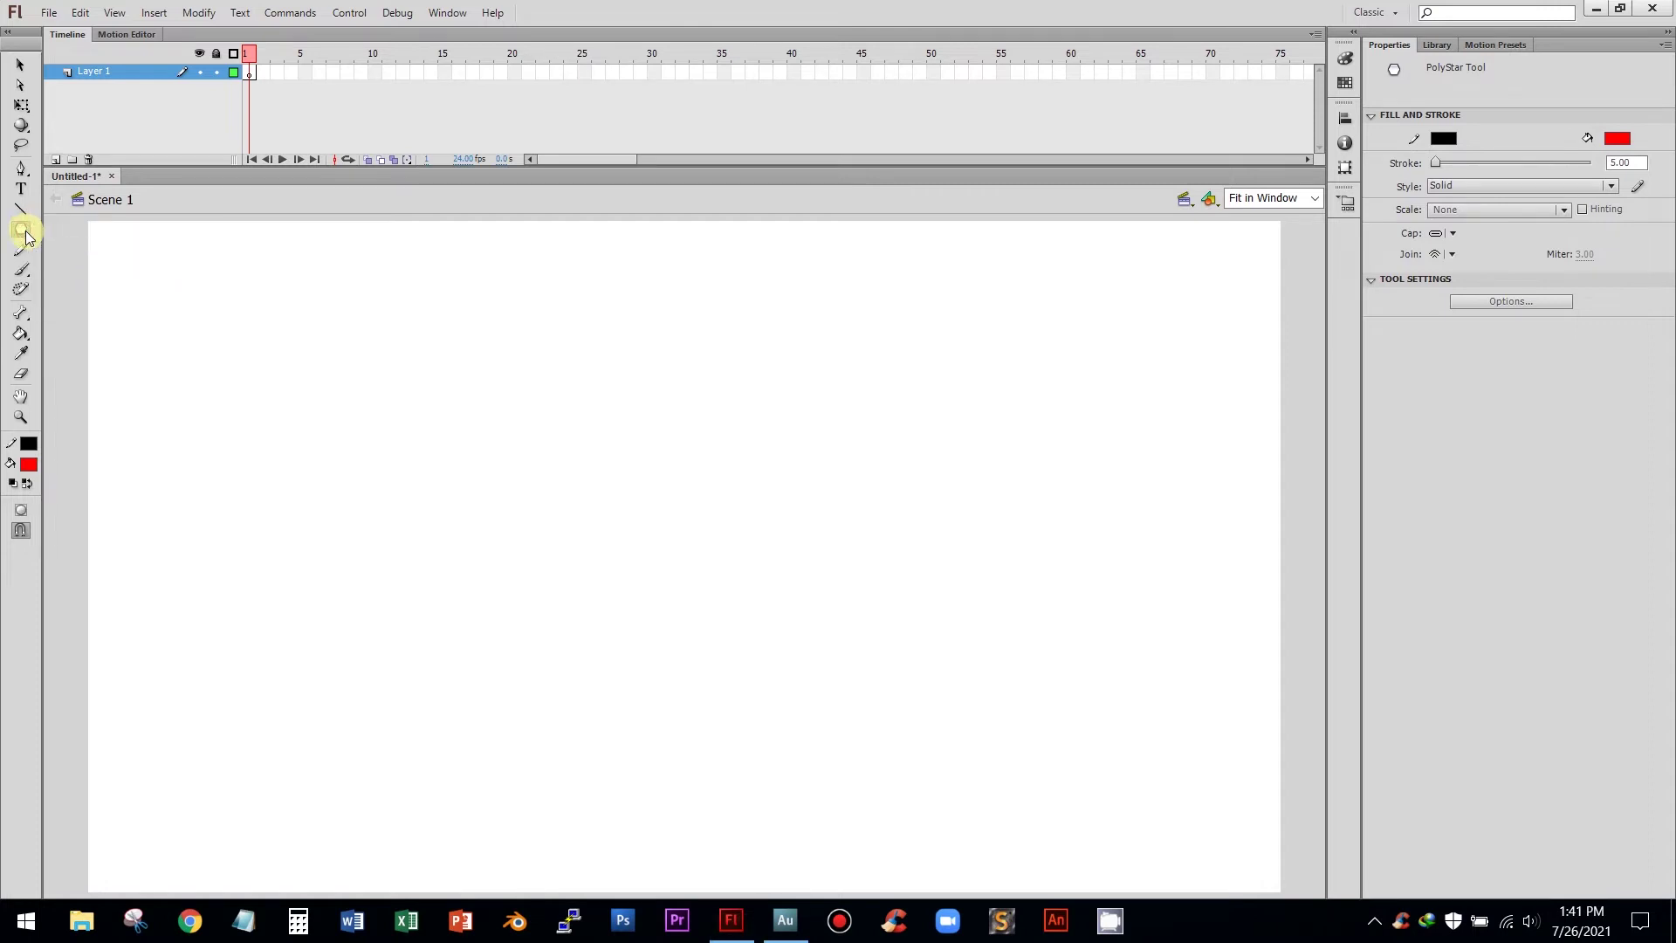
pyautogui.click(25, 231)
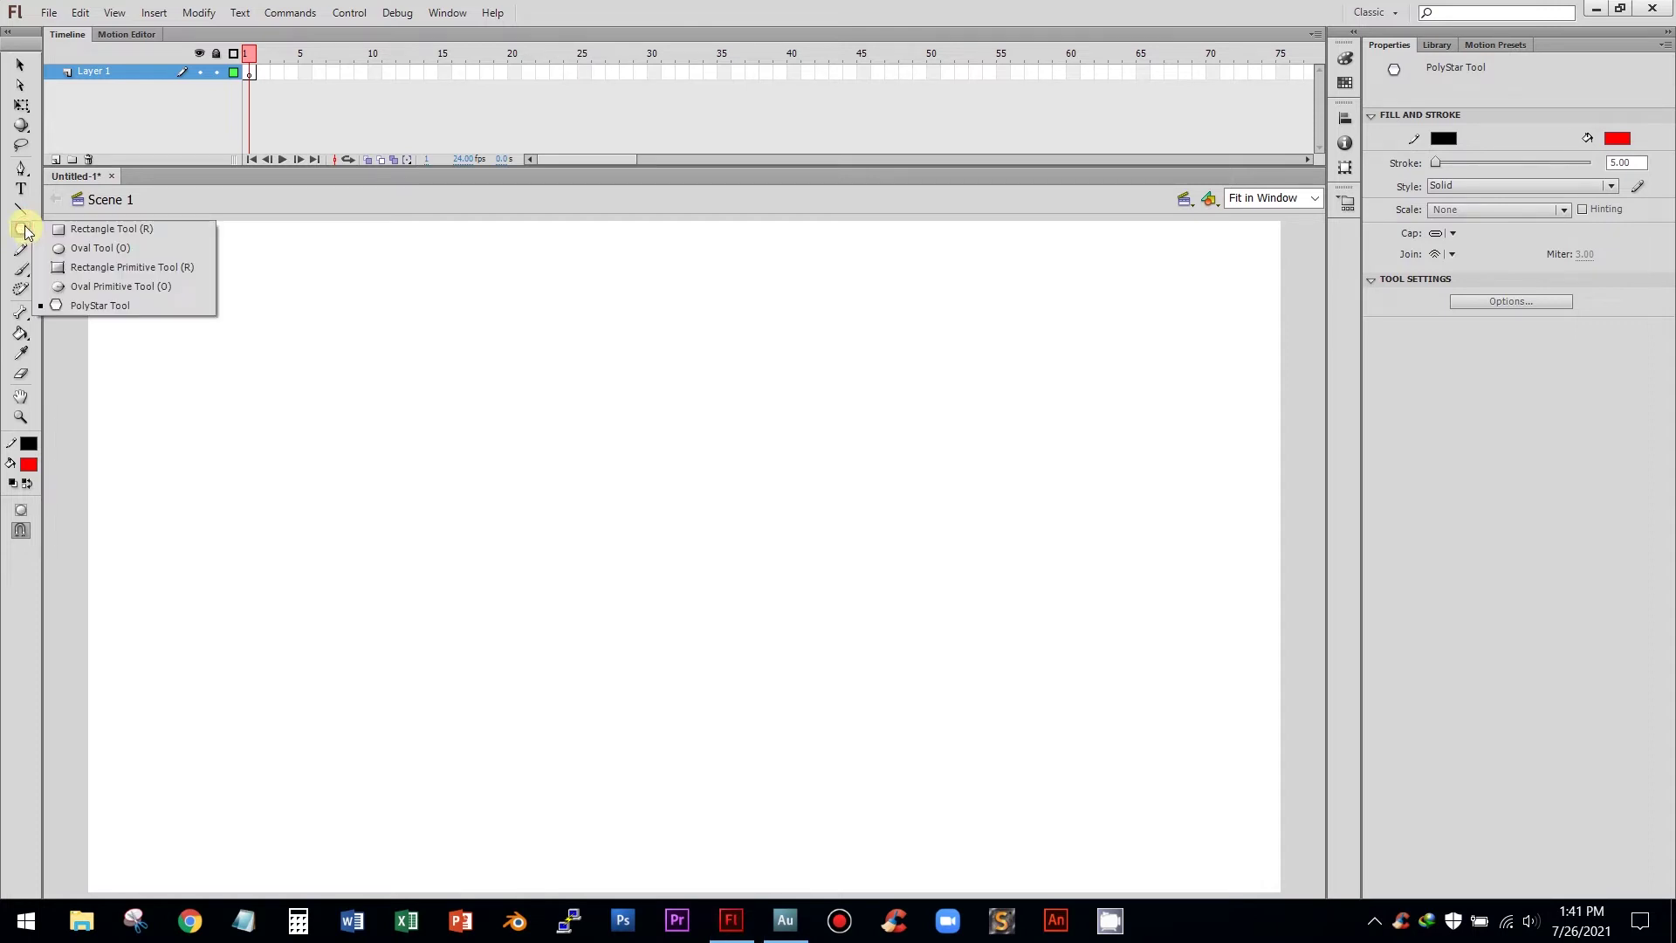
pyautogui.click(98, 224)
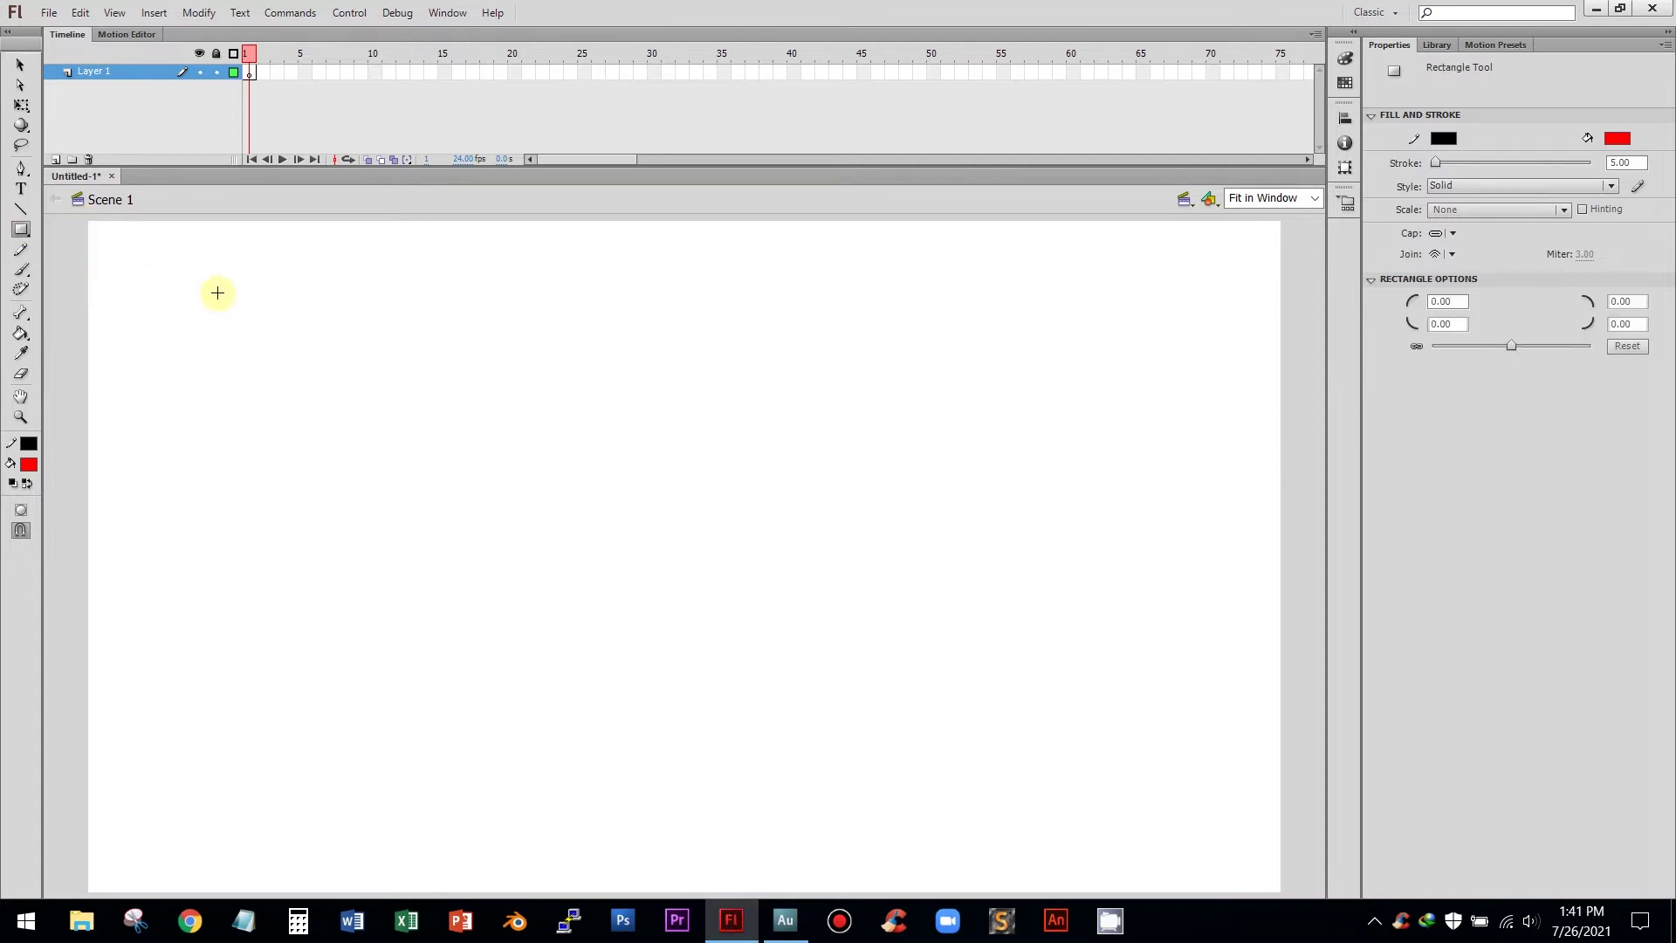
pyautogui.click(24, 232)
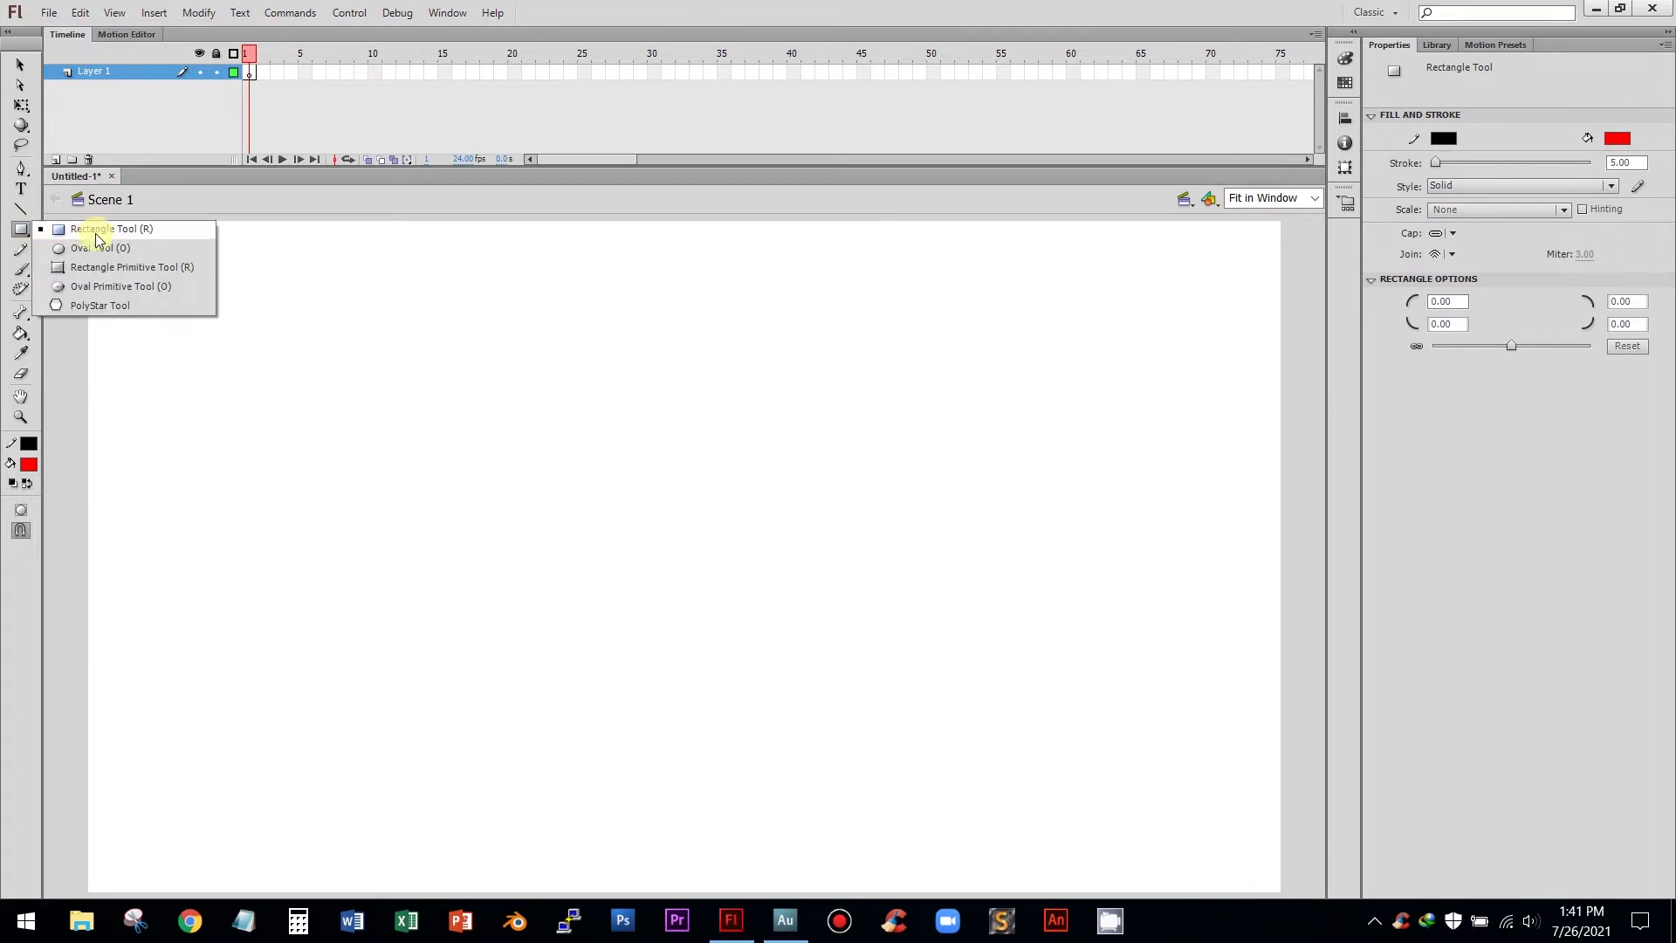
pyautogui.click(125, 237)
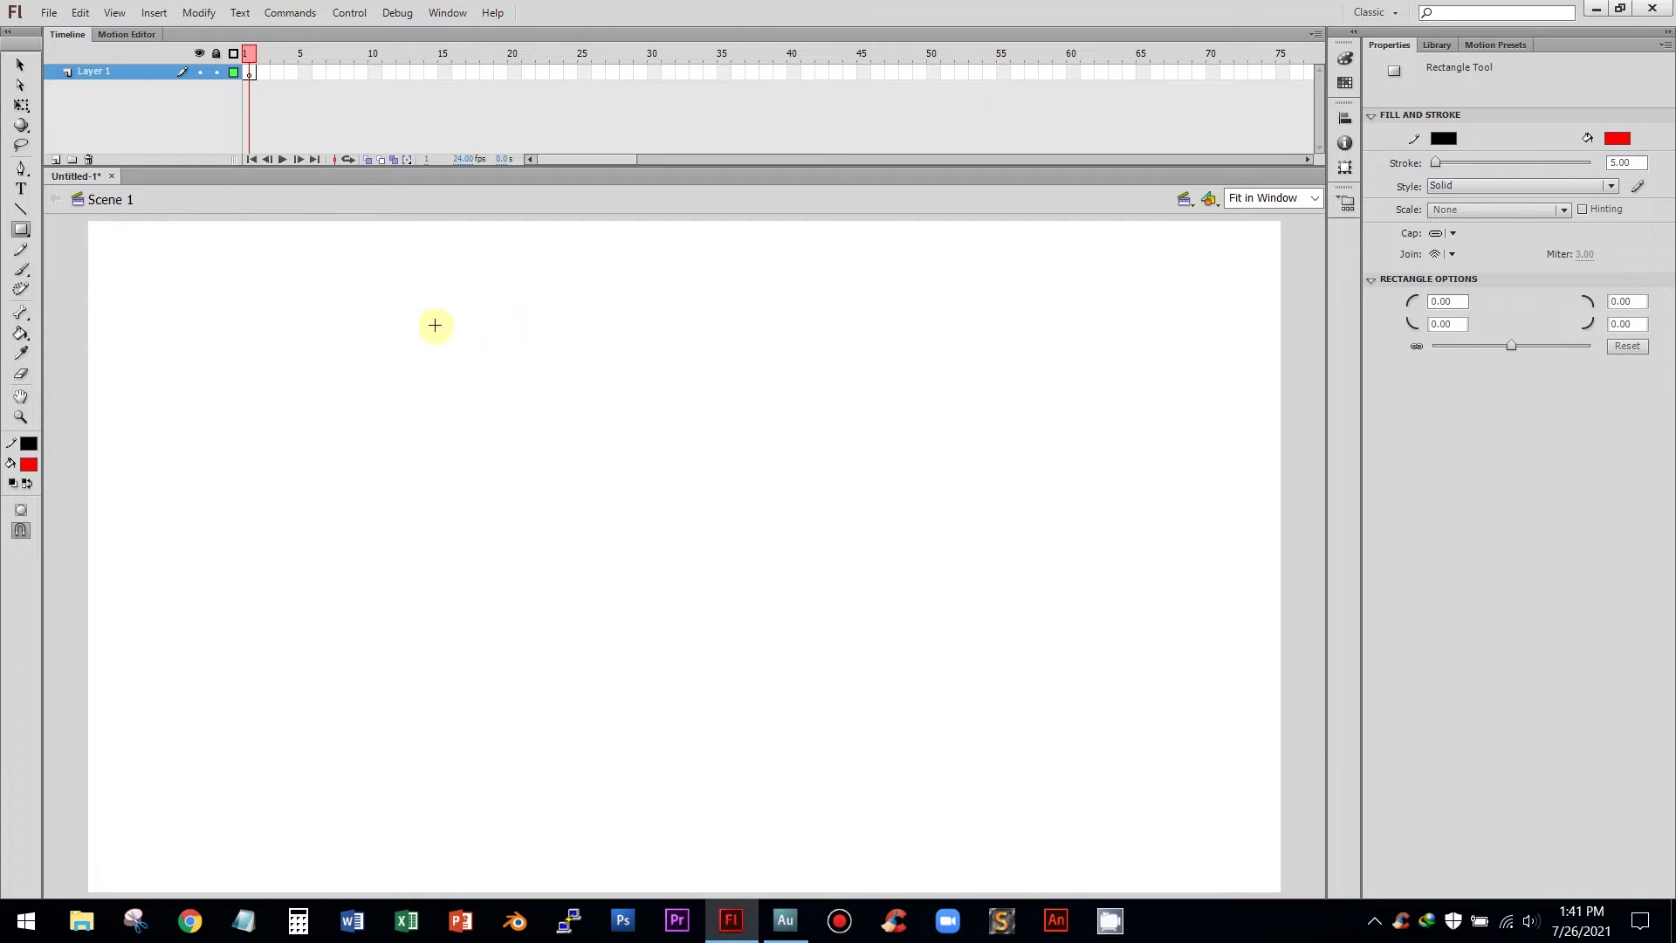
pyautogui.moveTo(182, 305); pyautogui.dragTo(329, 450)
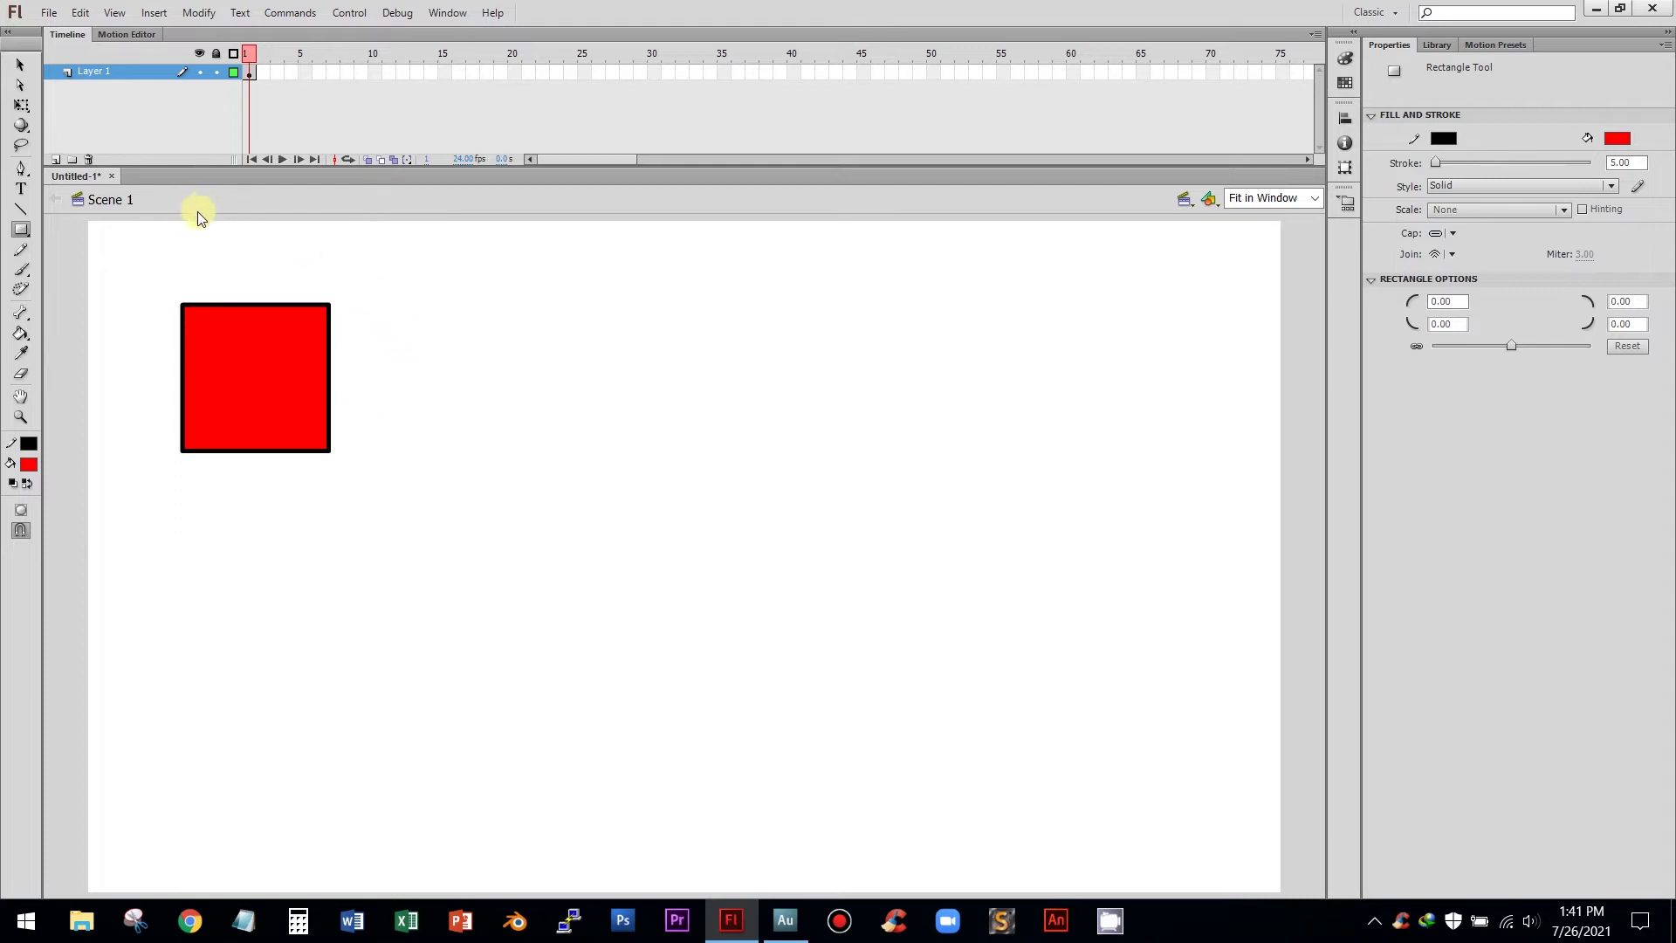
# Step: Draw a red circle about 241 px wide with a black outline beside the square using the Oval tool
pyautogui.click(21, 232)
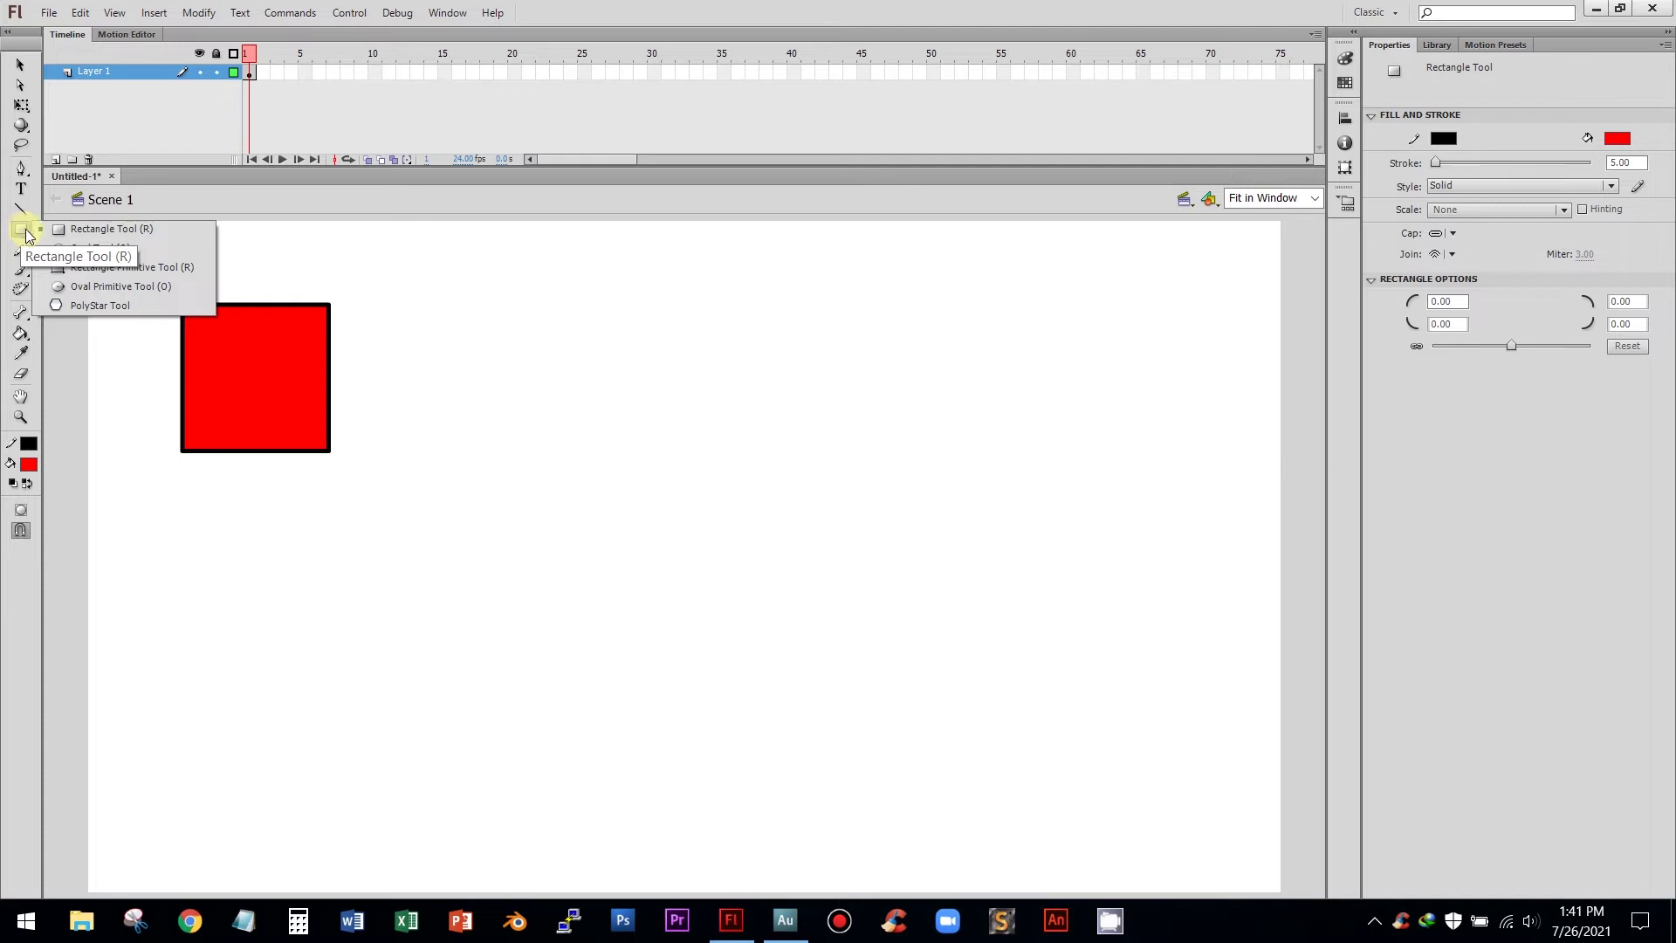
pyautogui.click(131, 252)
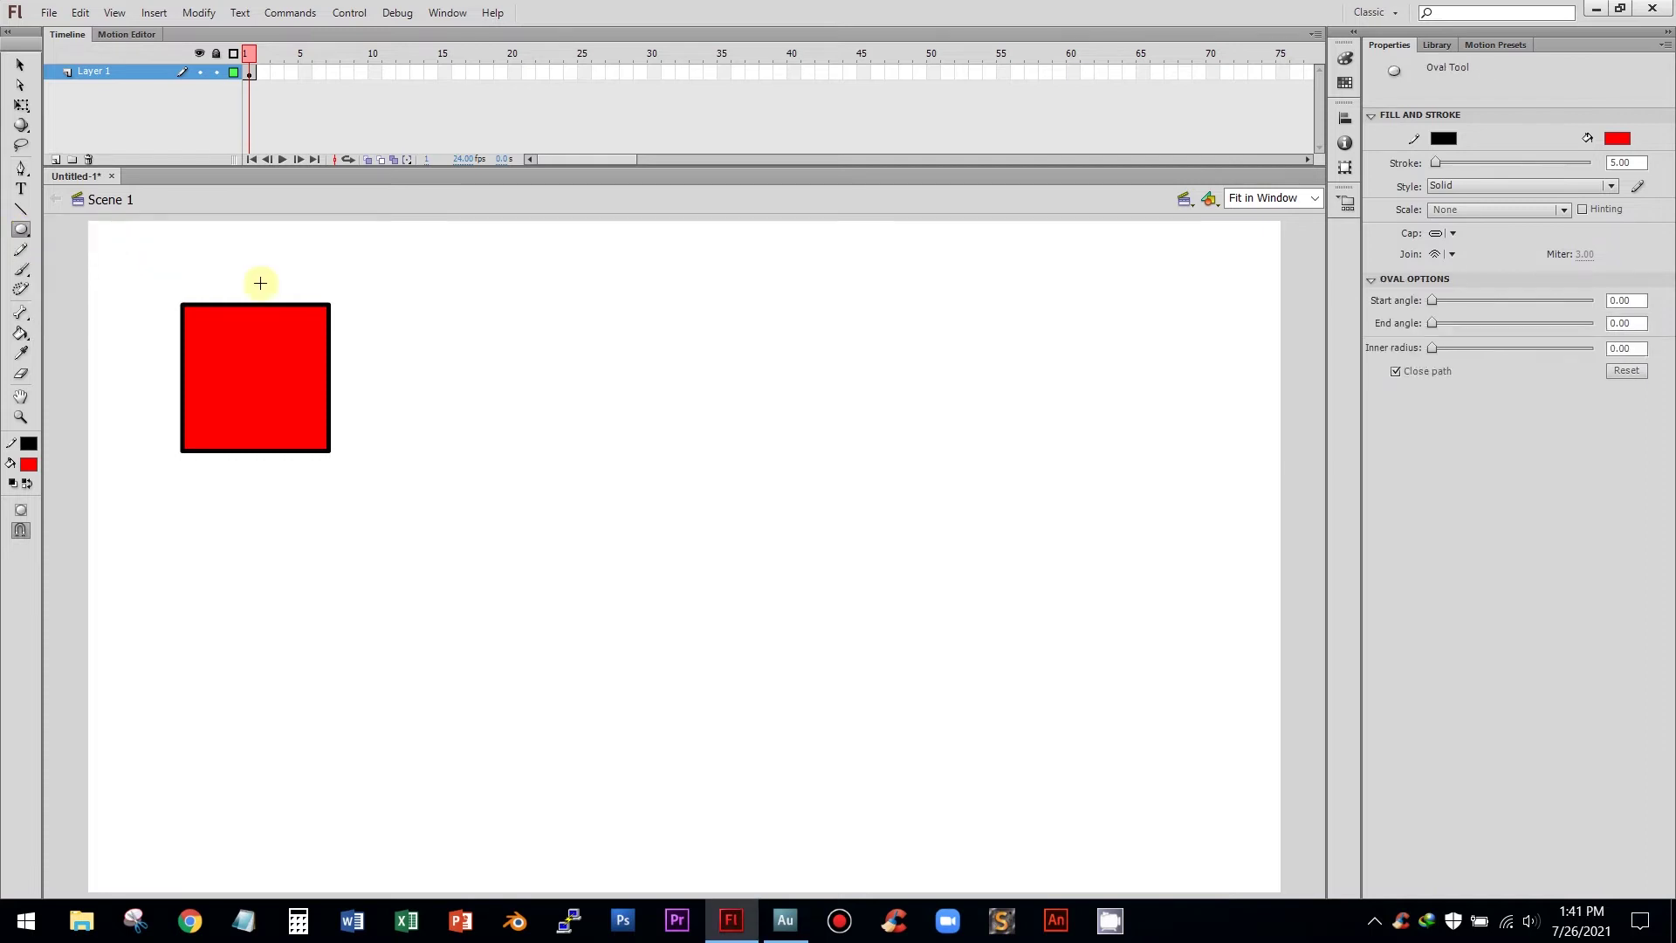
pyautogui.moveTo(521, 305); pyautogui.dragTo(671, 455)
# Step: Draw a red pentagon with the PolyStar tool and move it fully onto the stage beside the circle
pyautogui.click(23, 230)
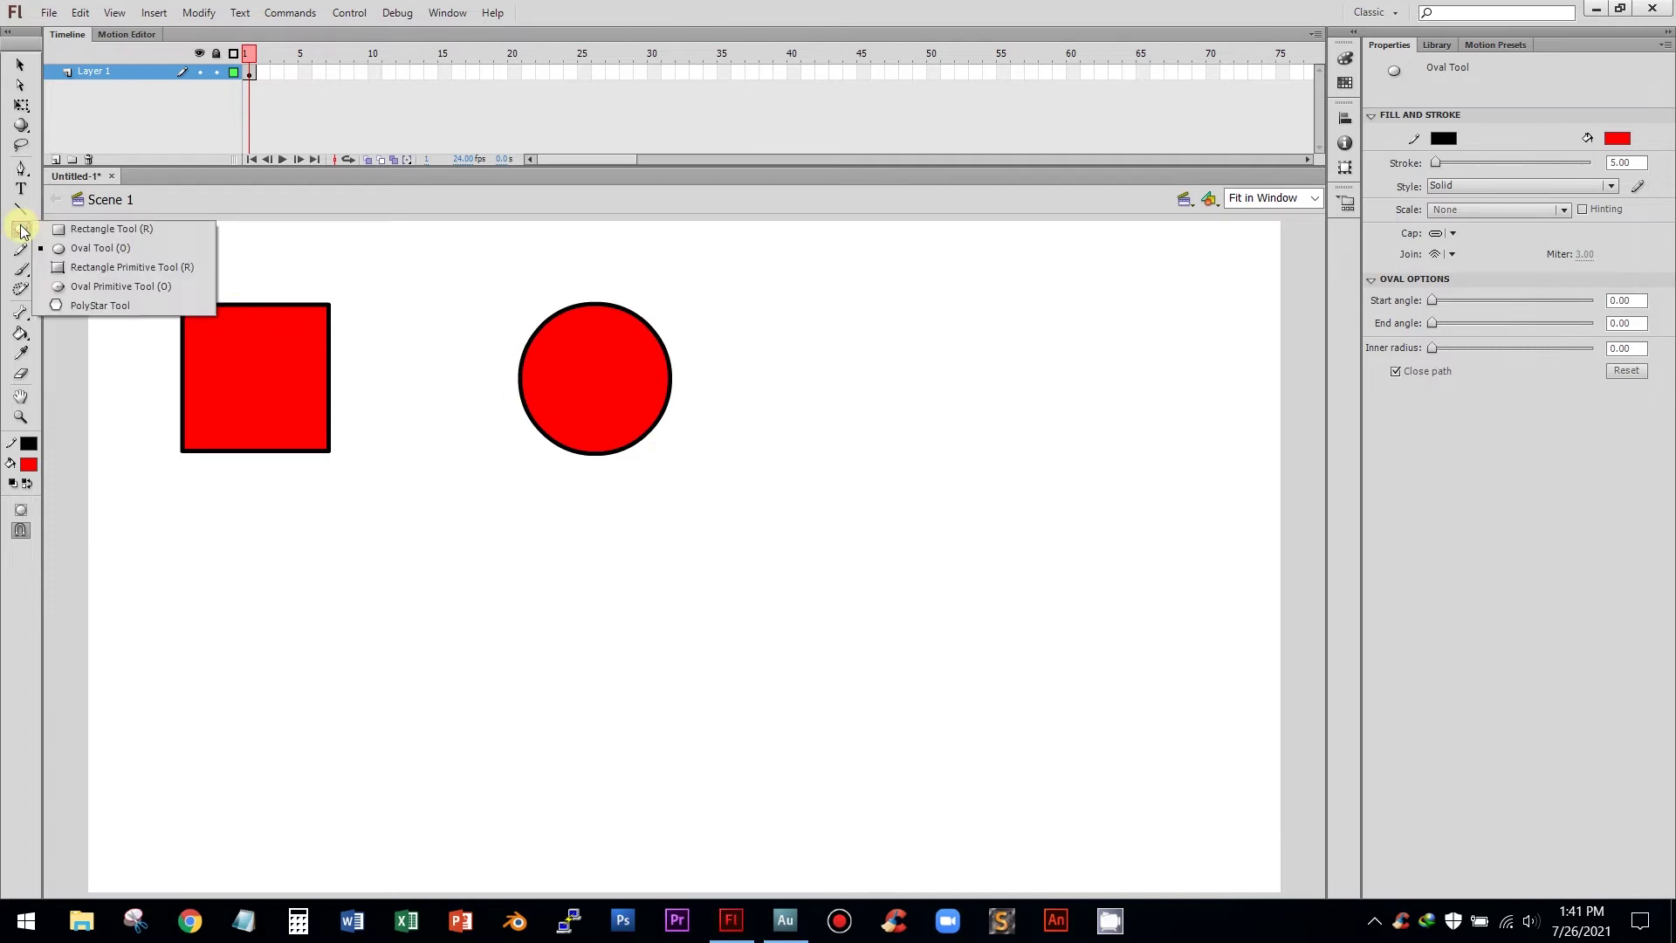
pyautogui.click(123, 303)
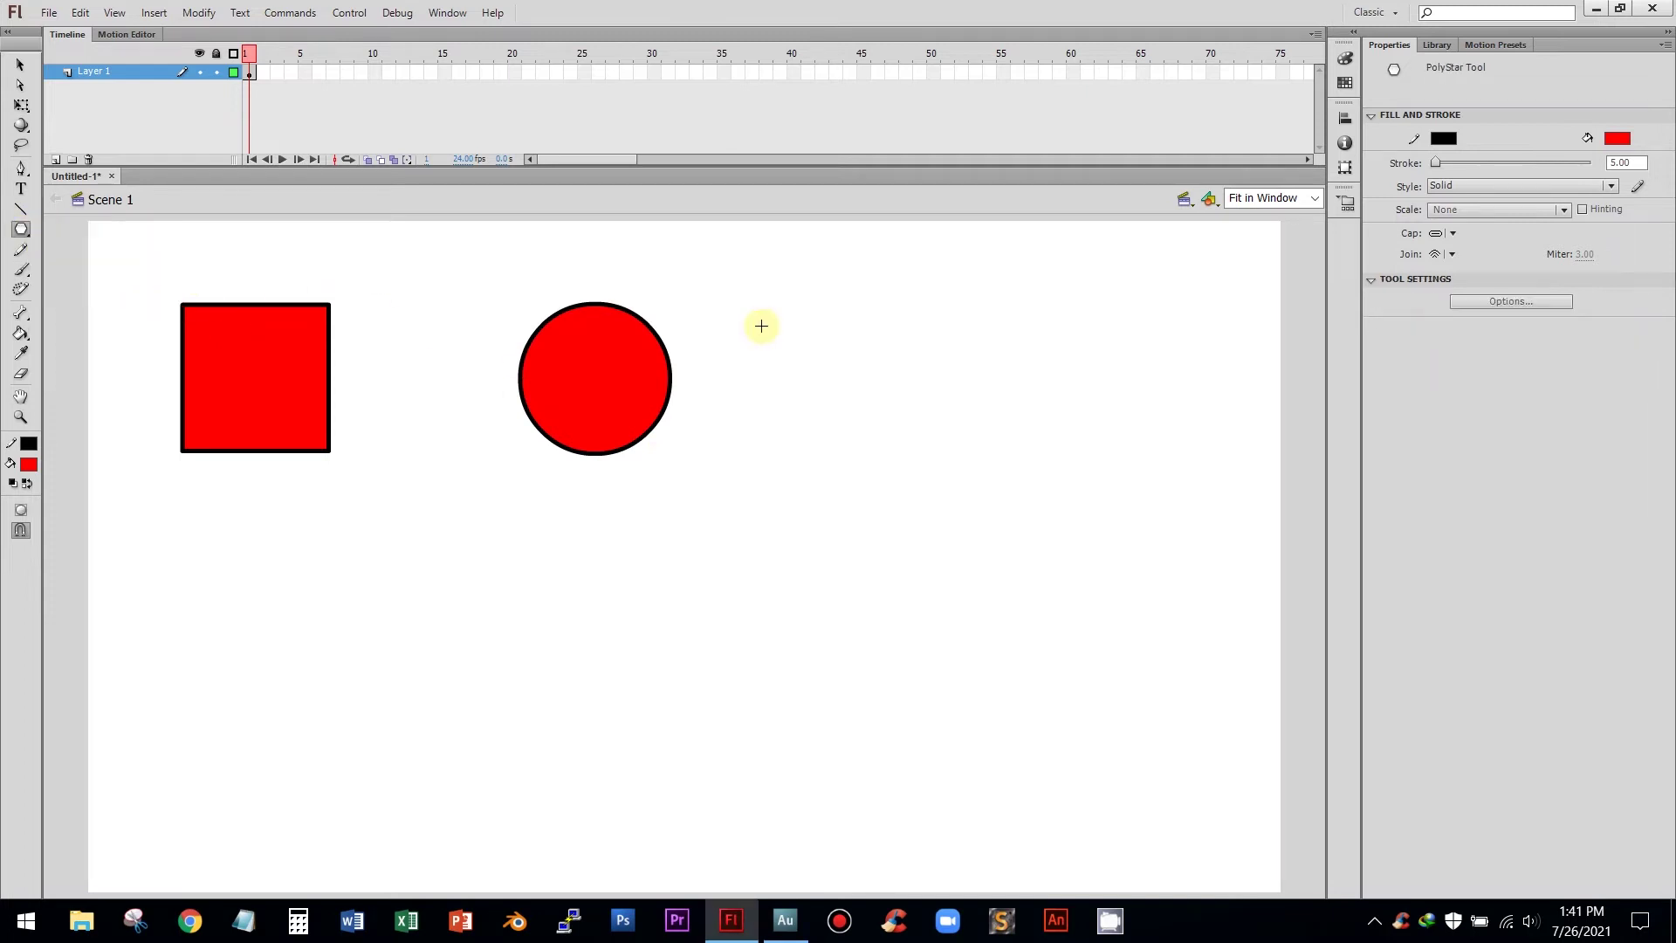
pyautogui.moveTo(851, 311); pyautogui.dragTo(904, 392)
pyautogui.click(20, 64)
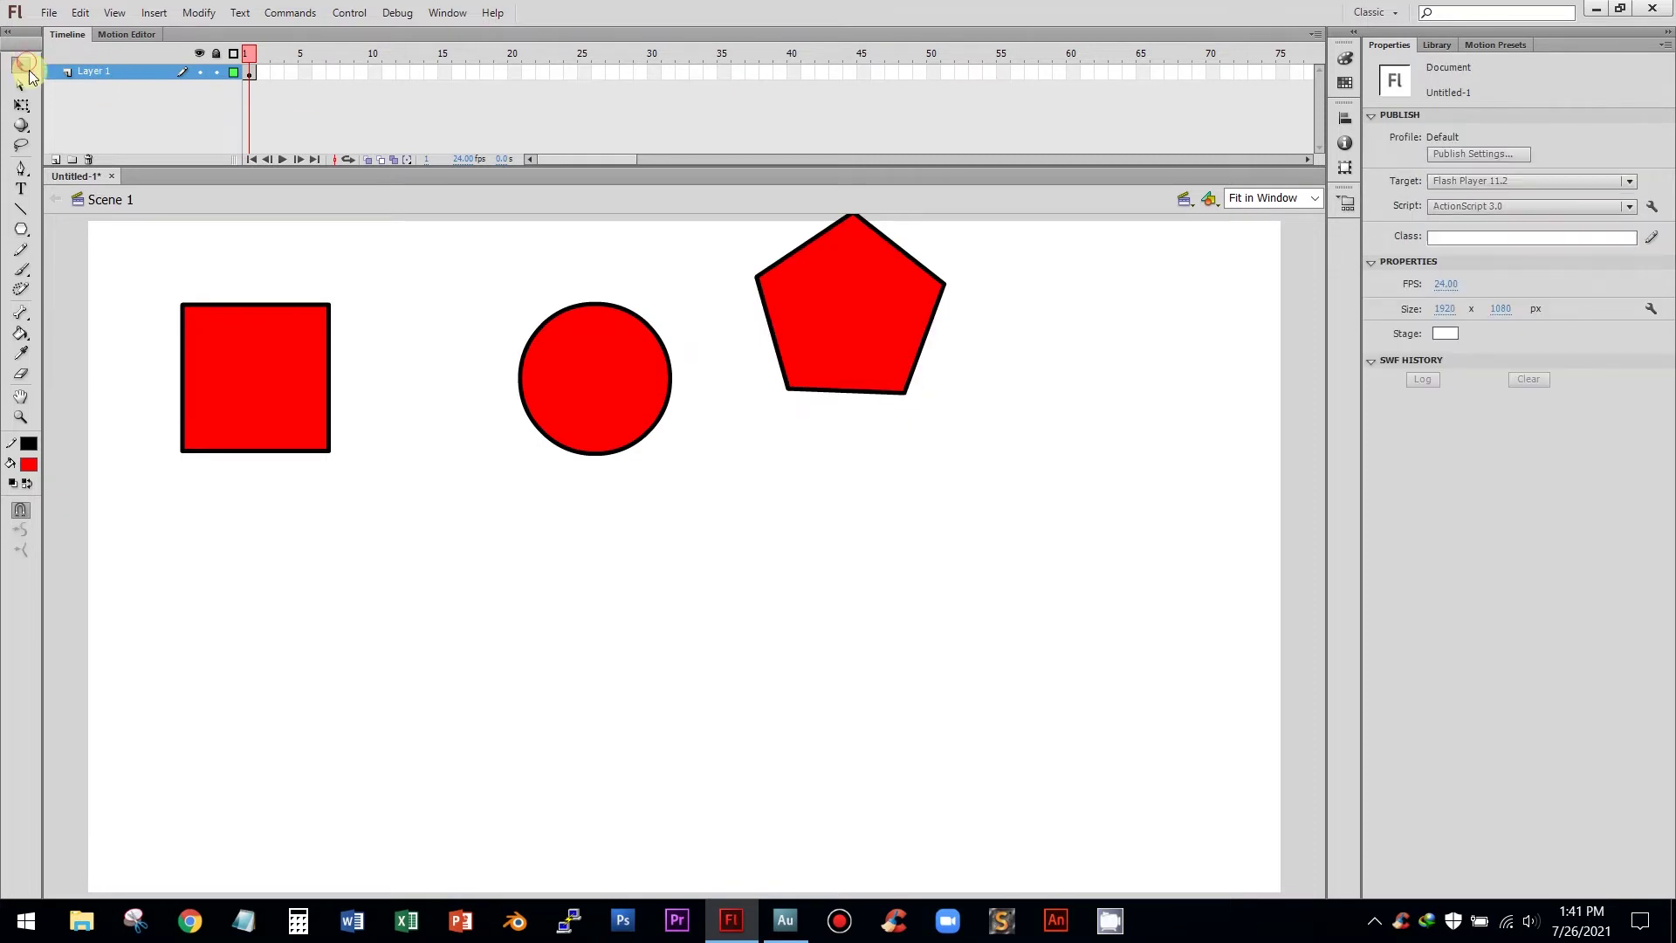
pyautogui.moveTo(817, 305); pyautogui.dragTo(901, 351)
pyautogui.click(392, 292)
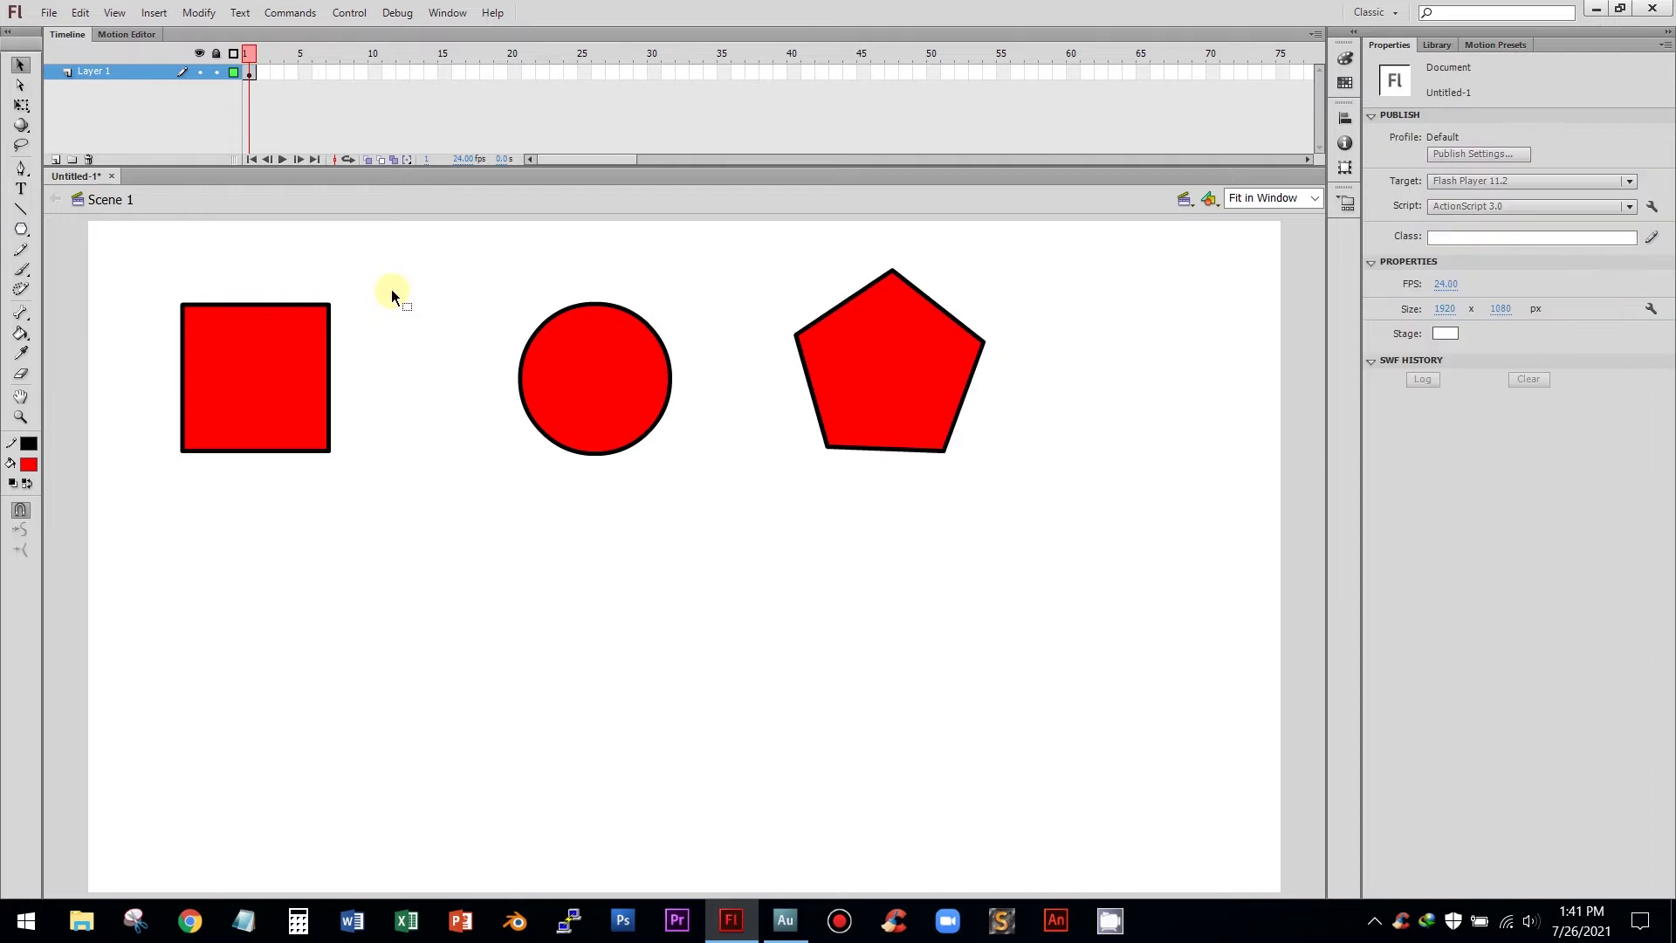
# Step: Select the whole circle and the whole square in turn, including both fill and outline
pyautogui.moveTo(492, 276)
pyautogui.mouseDown()
pyautogui.moveTo(644, 458)
pyautogui.moveTo(749, 490)
pyautogui.moveTo(723, 486)
pyautogui.mouseUp()
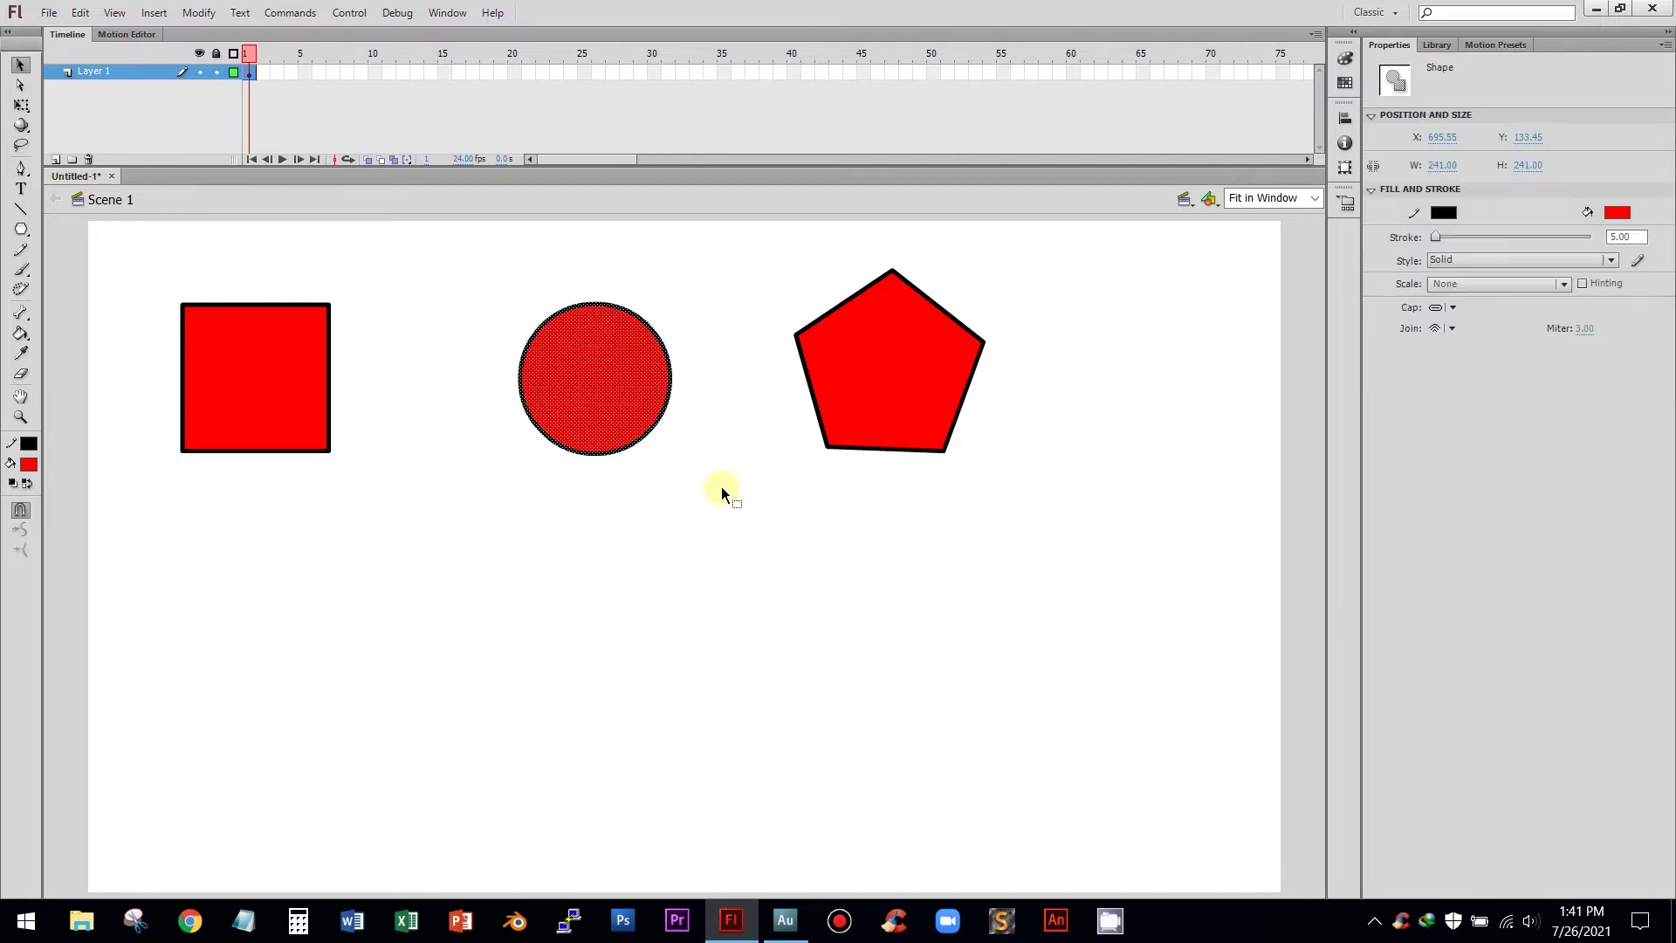
pyautogui.click(462, 309)
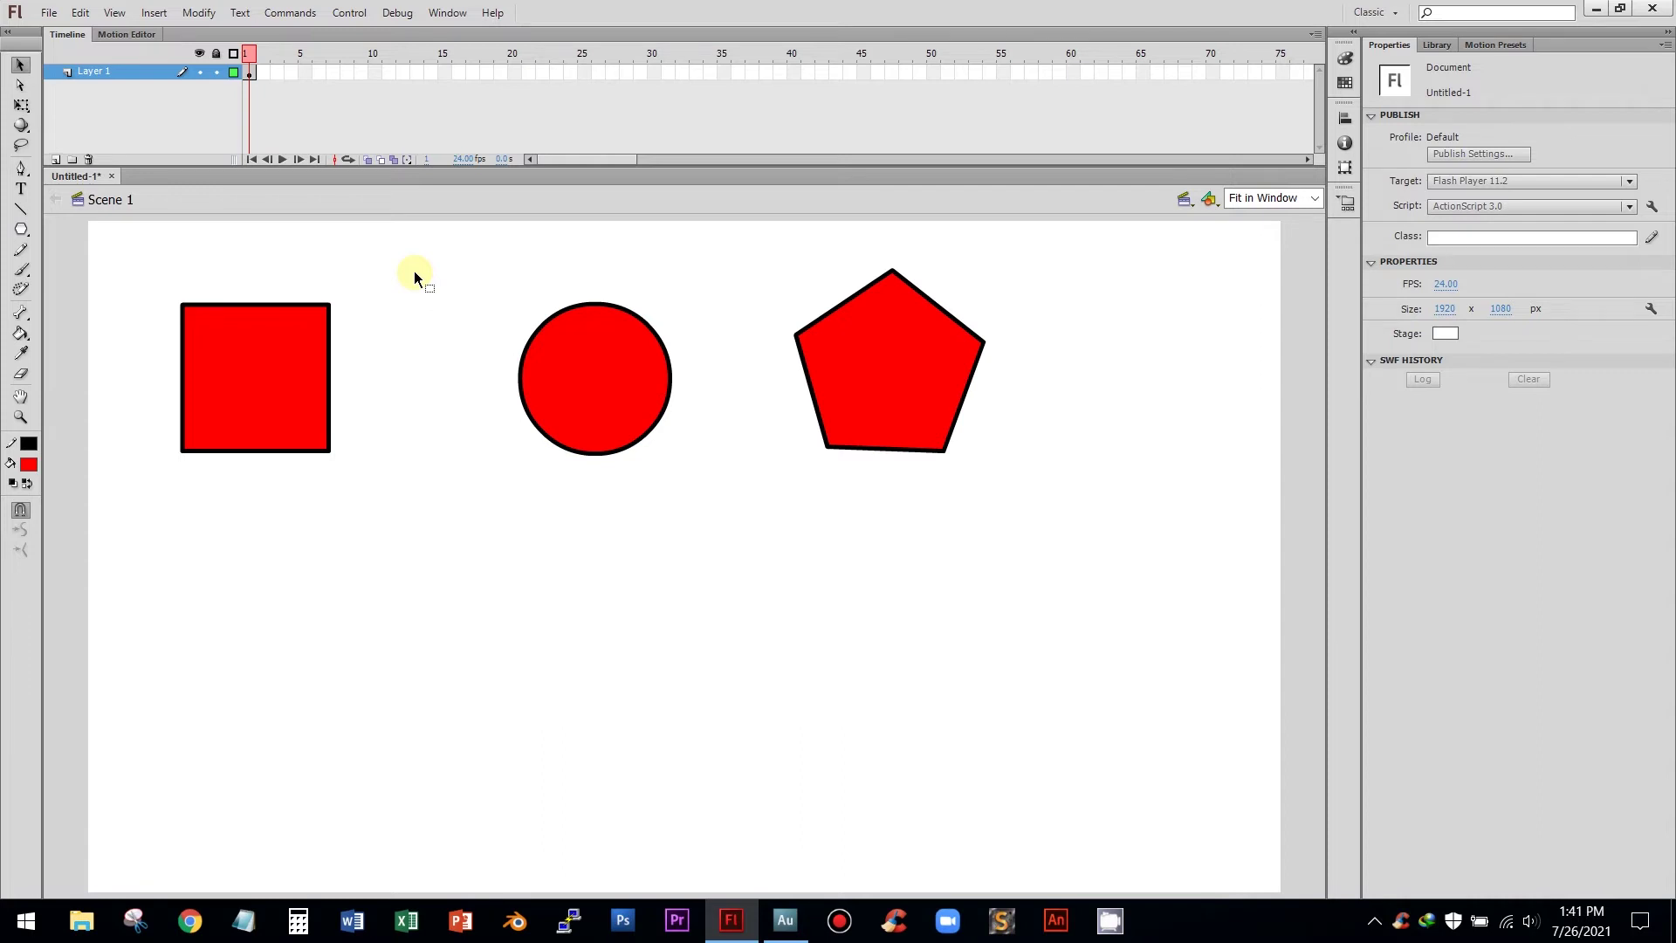
pyautogui.moveTo(154, 290); pyautogui.dragTo(374, 486)
pyautogui.click(258, 283)
pyautogui.moveTo(152, 292); pyautogui.dragTo(384, 492)
pyautogui.click(374, 410)
# Step: Select the square's four outline segments one at a time, followed by its fill alone
pyautogui.click(204, 302)
pyautogui.click(183, 360)
pyautogui.click(253, 451)
pyautogui.click(330, 376)
pyautogui.click(300, 304)
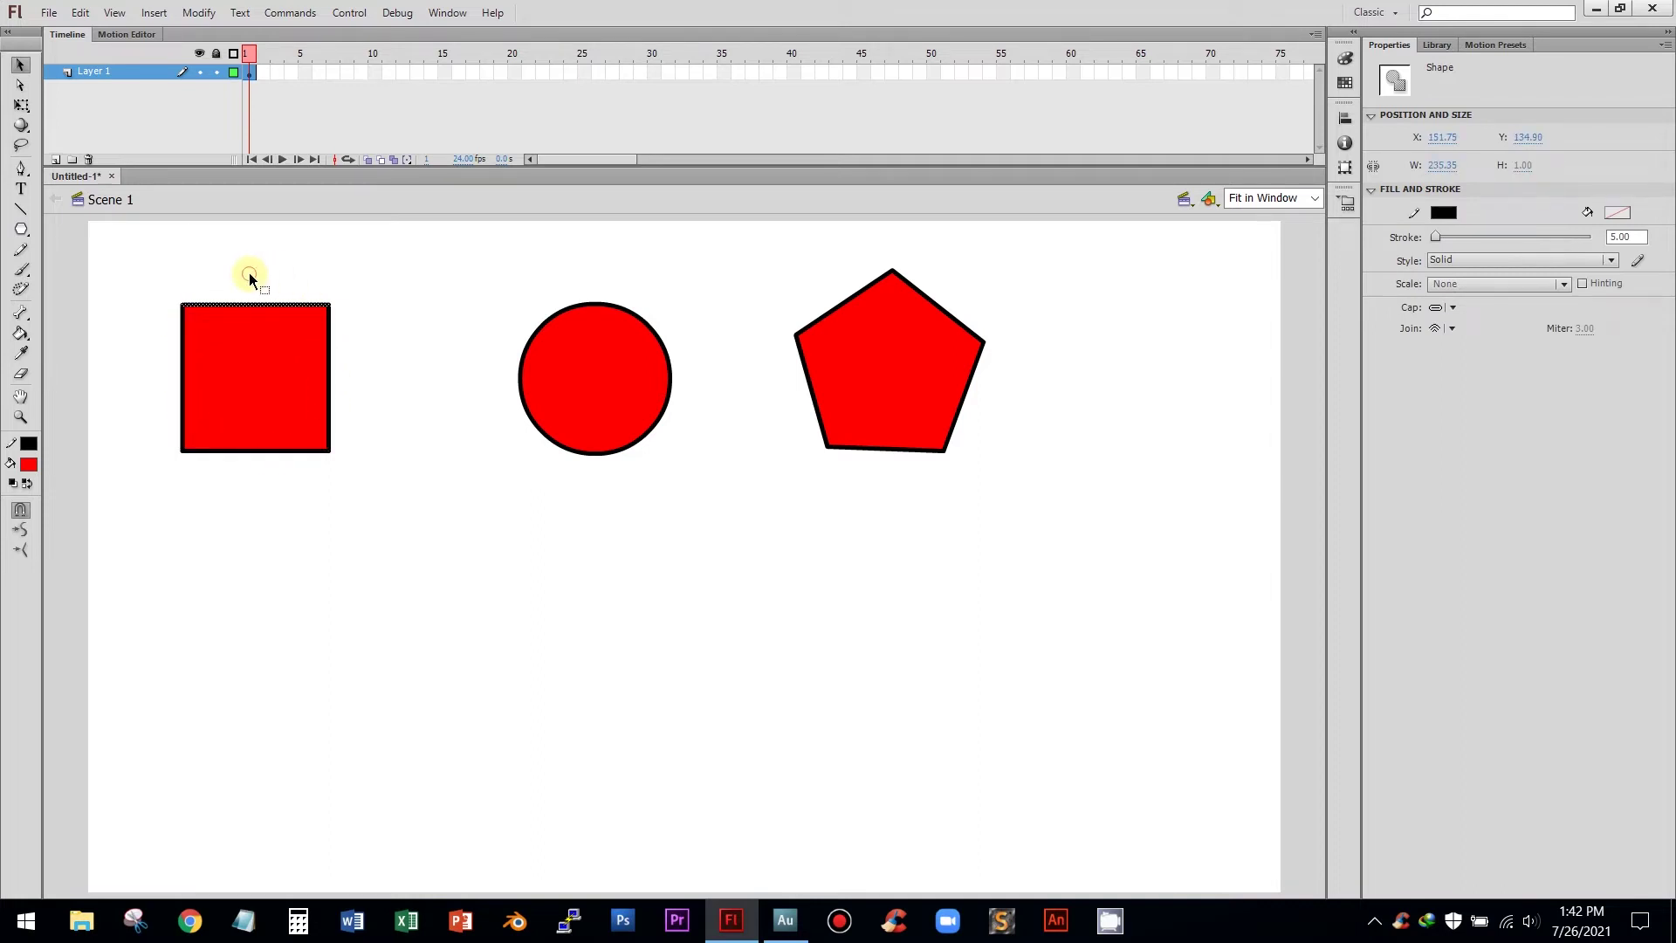
pyautogui.click(157, 277)
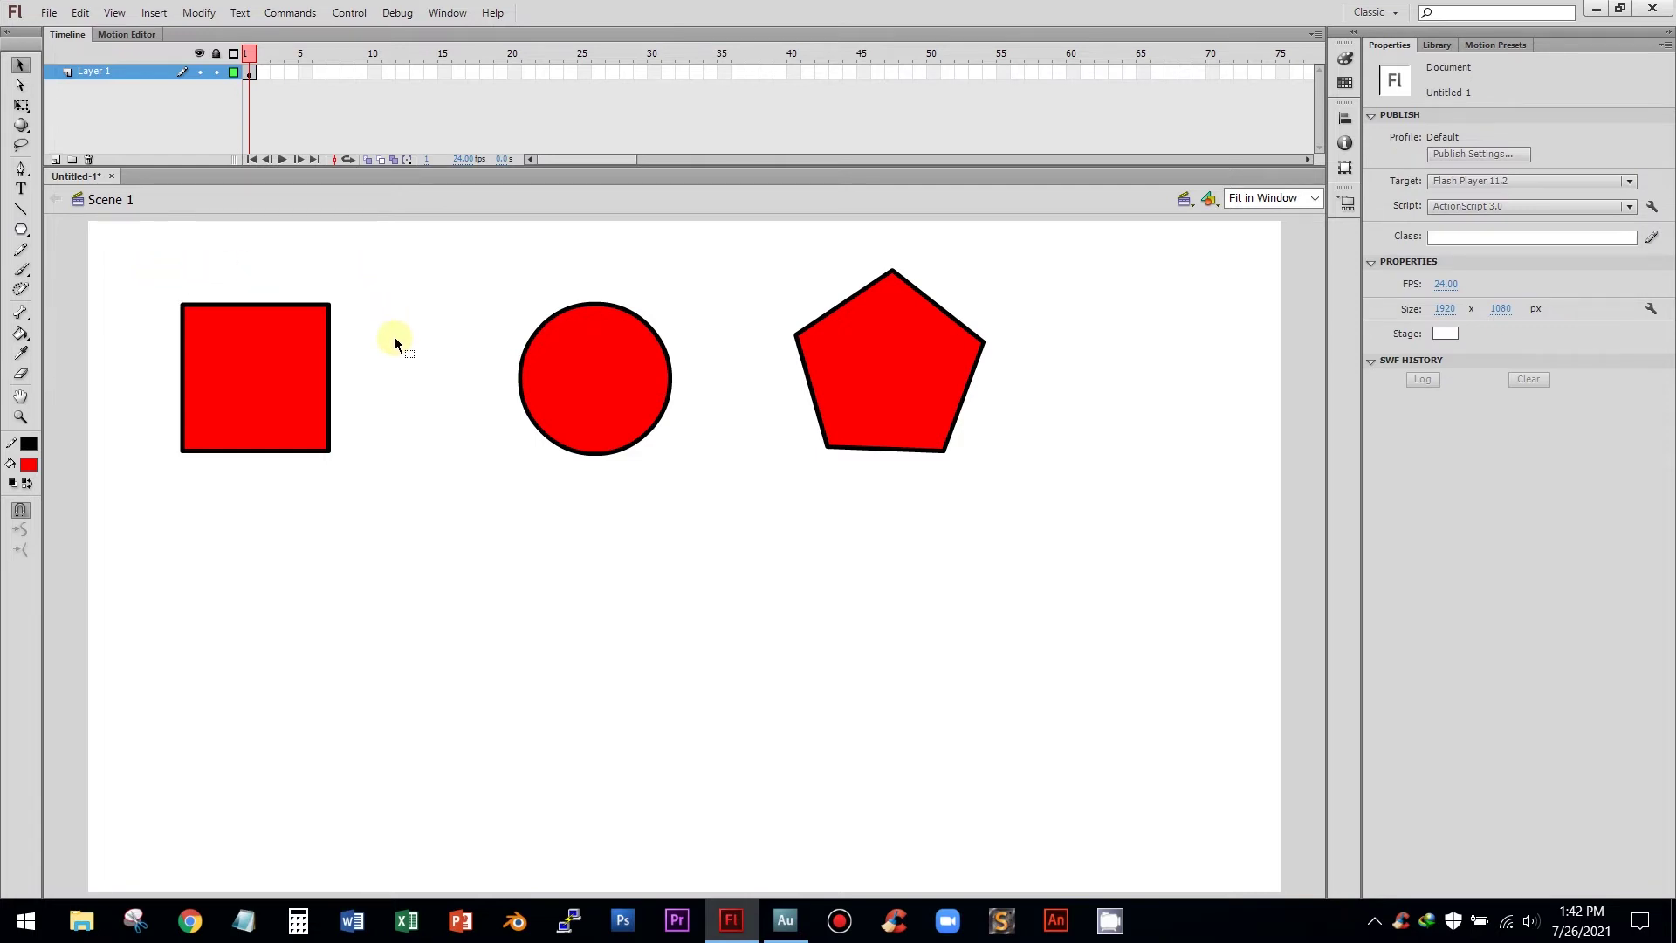
pyautogui.click(249, 366)
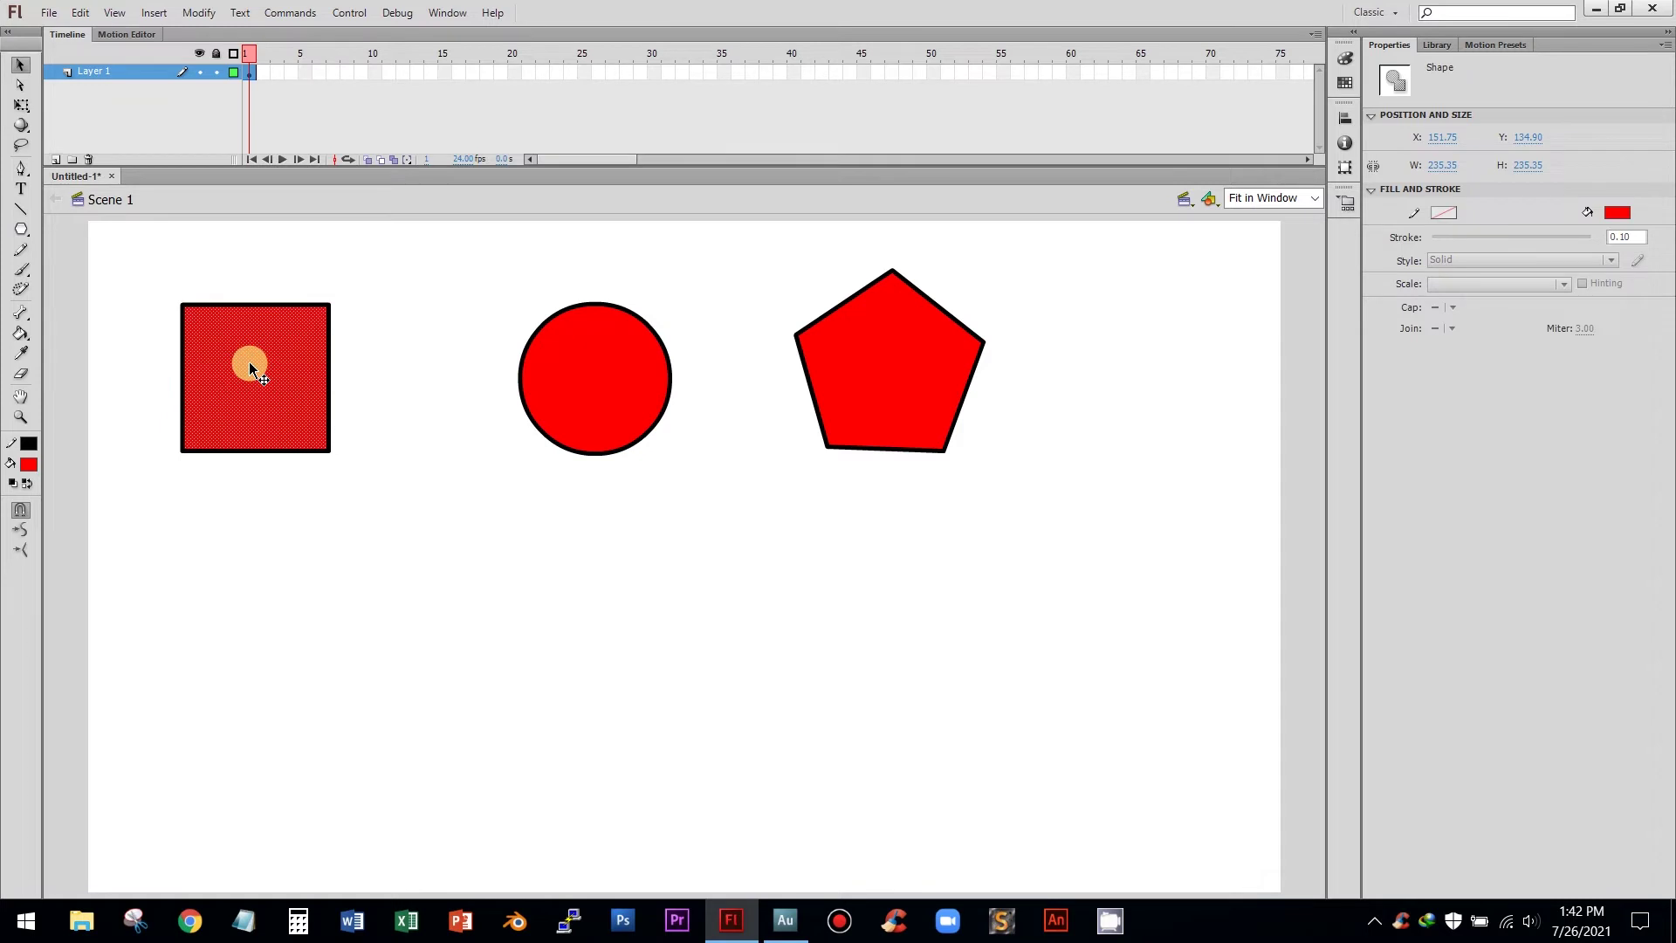
pyautogui.click(451, 331)
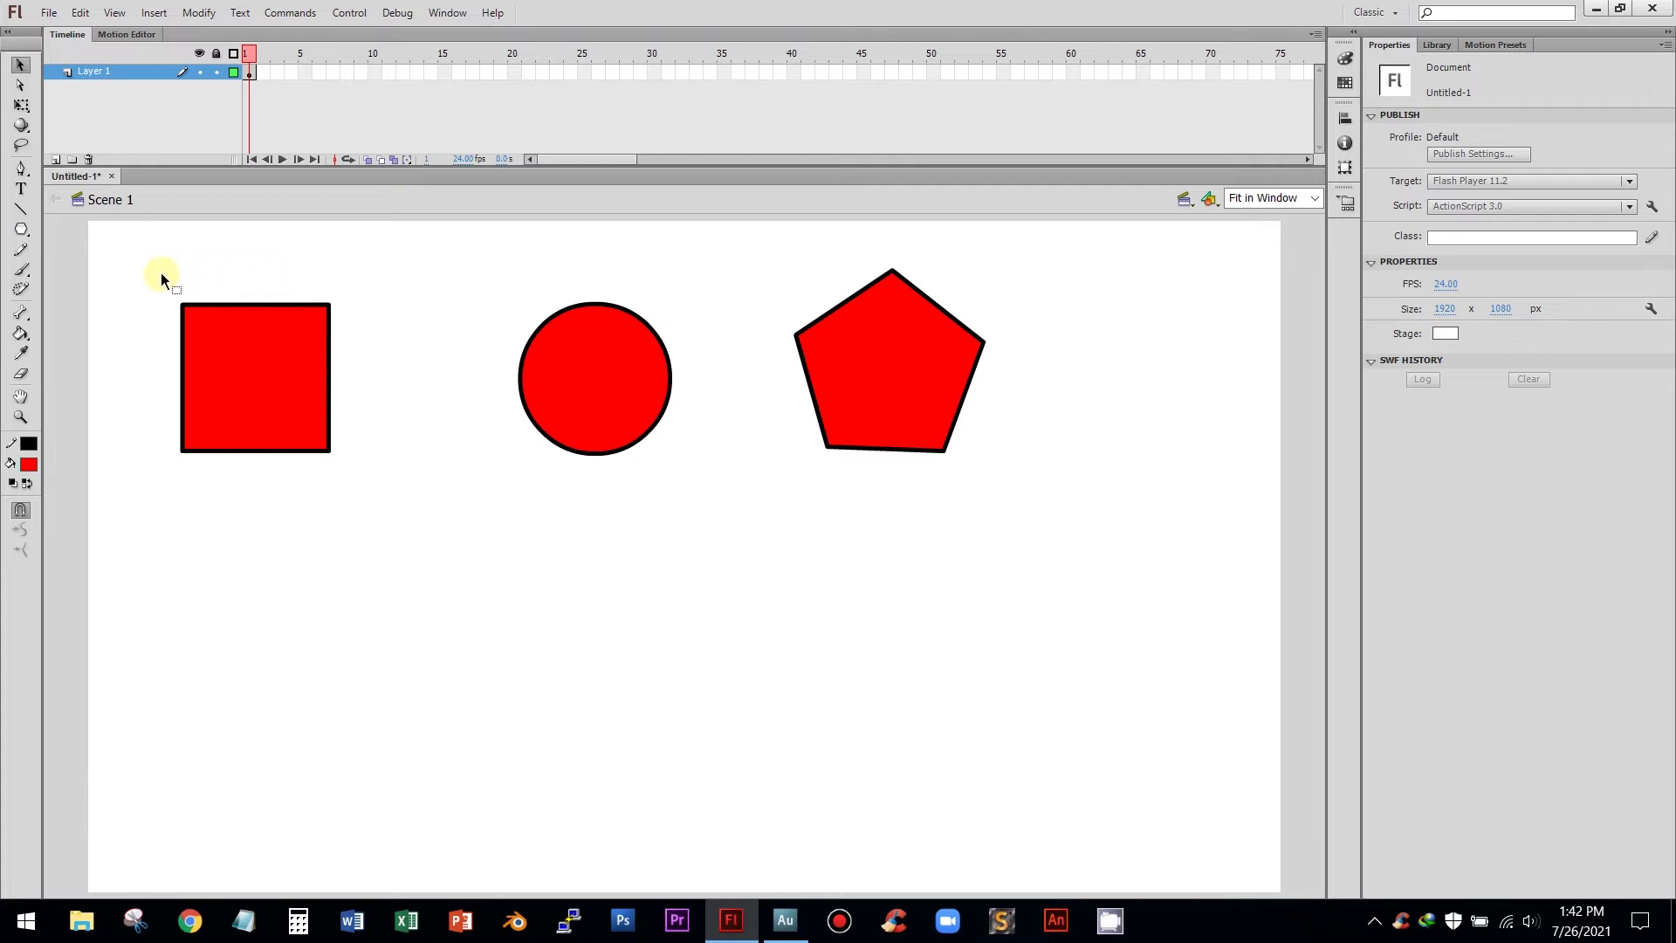
# Step: Change the square's fill color to blue, leaving its outline out of the selection
pyautogui.click(259, 359)
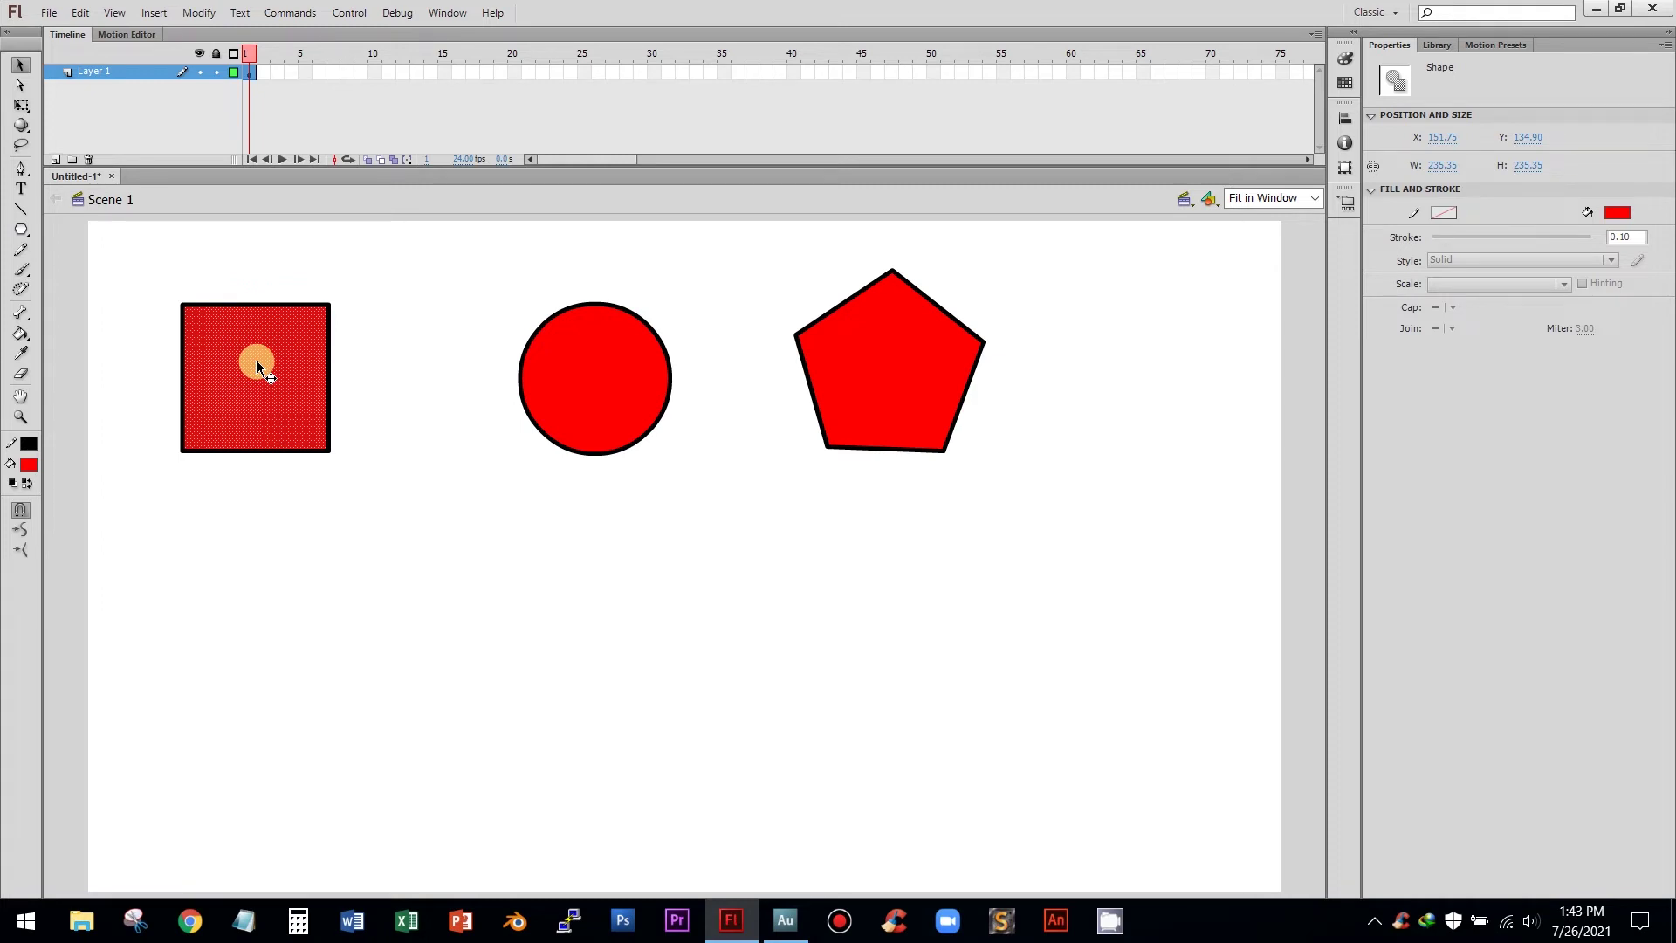
pyautogui.click(29, 463)
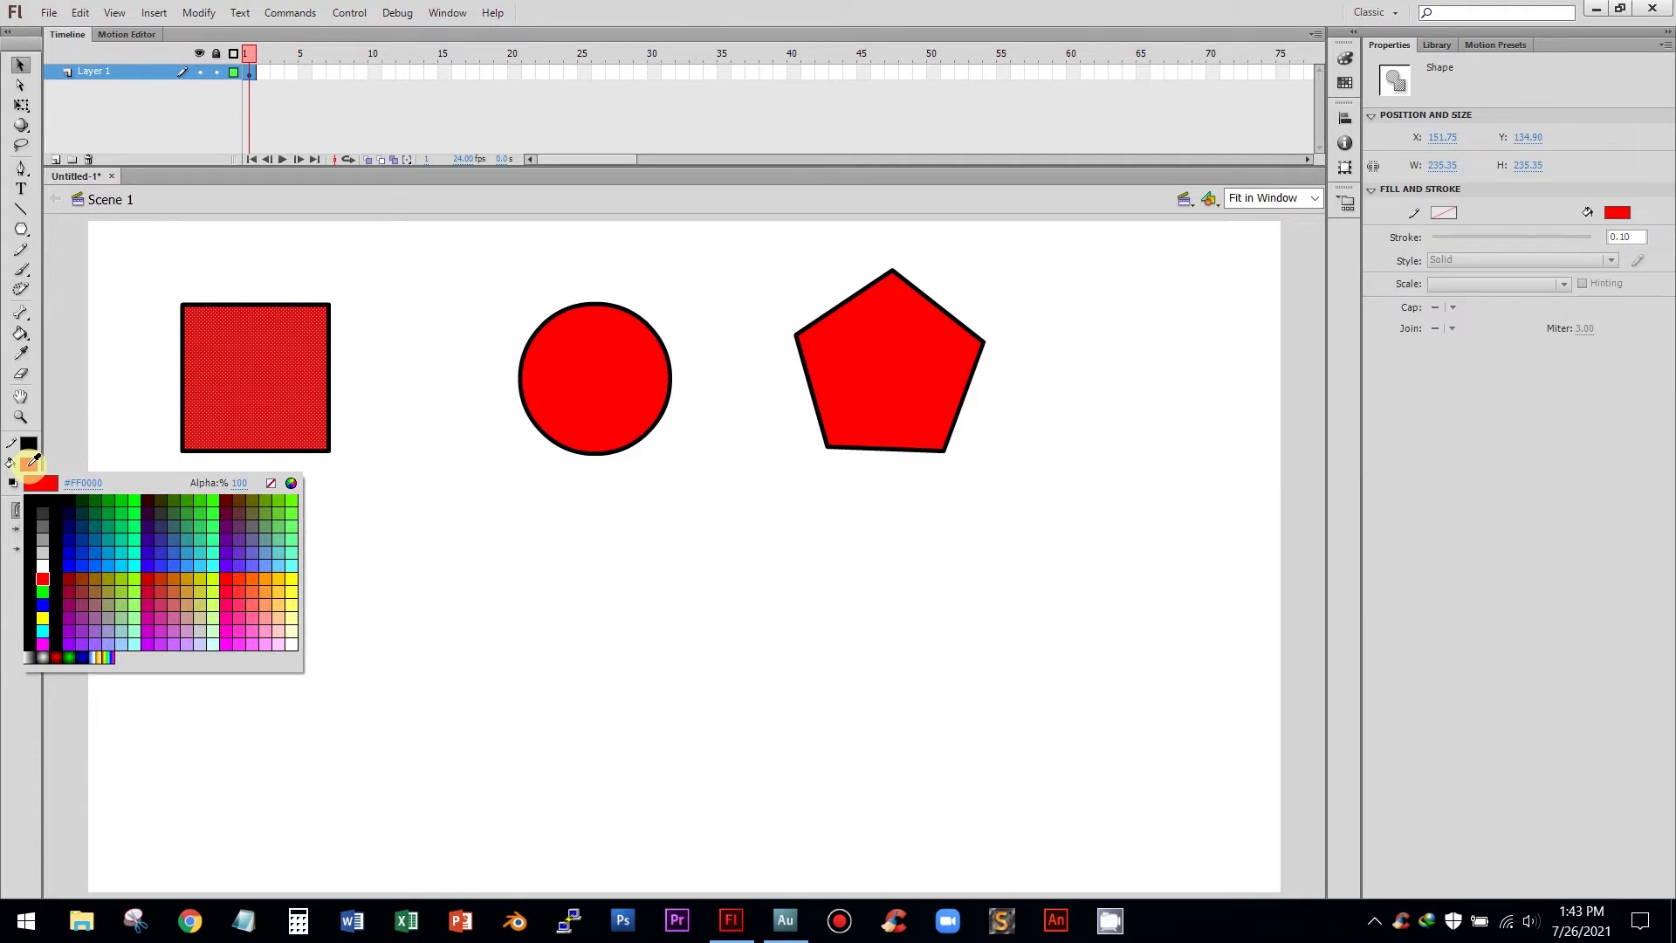
pyautogui.click(87, 549)
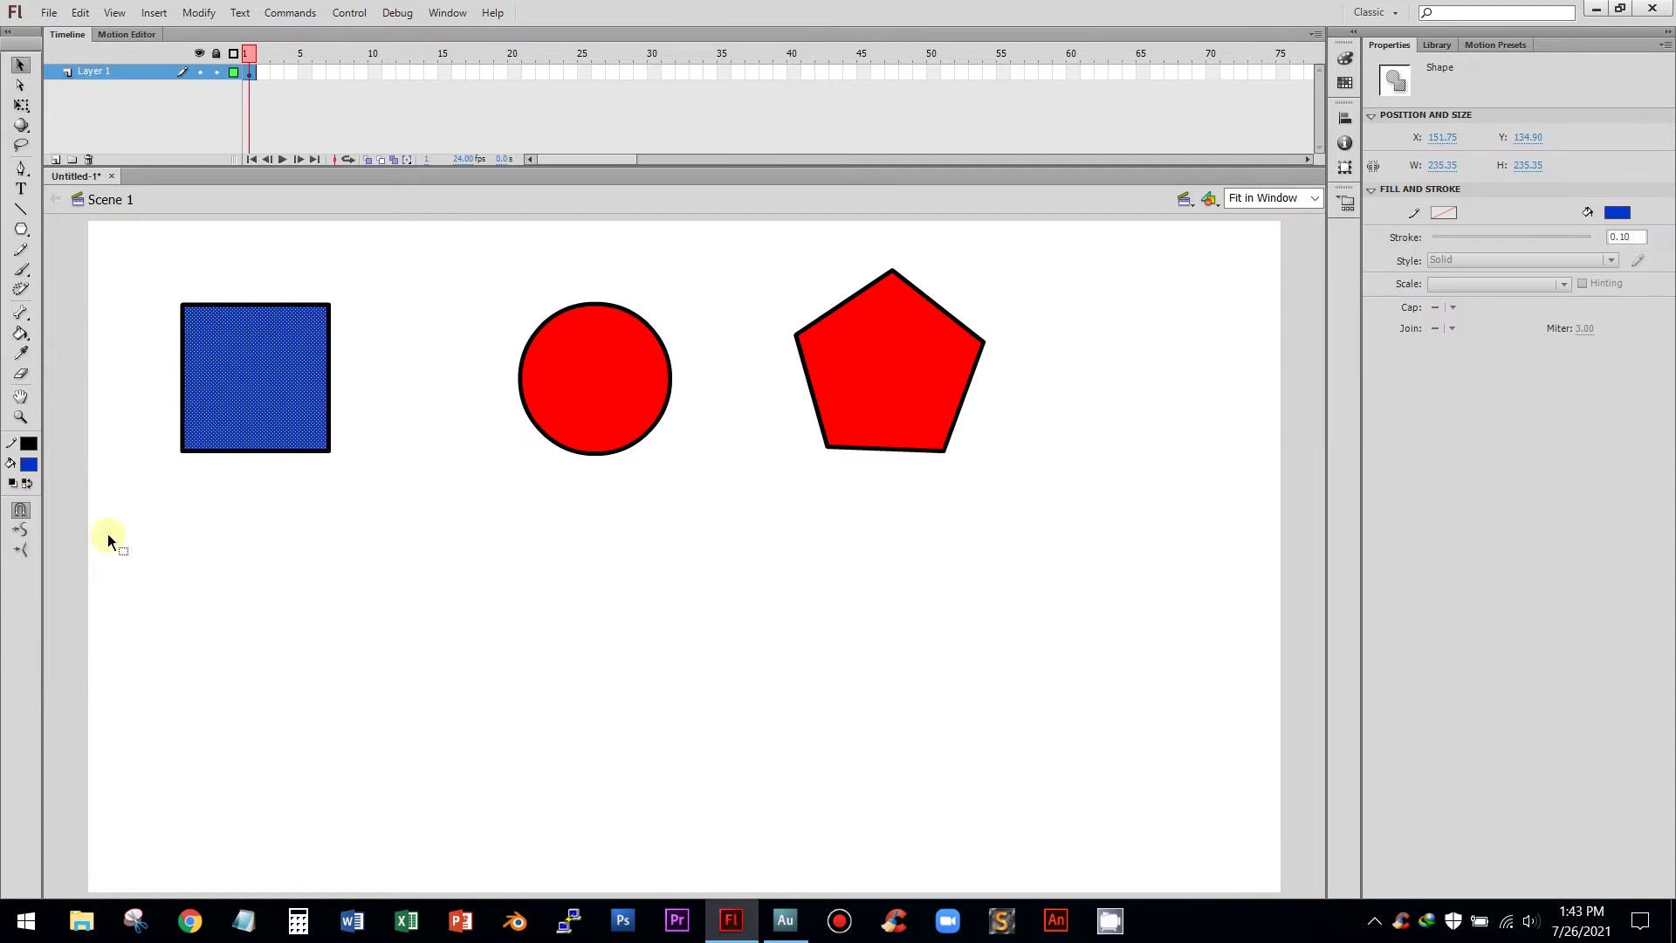
pyautogui.click(416, 312)
pyautogui.click(263, 384)
pyautogui.click(388, 338)
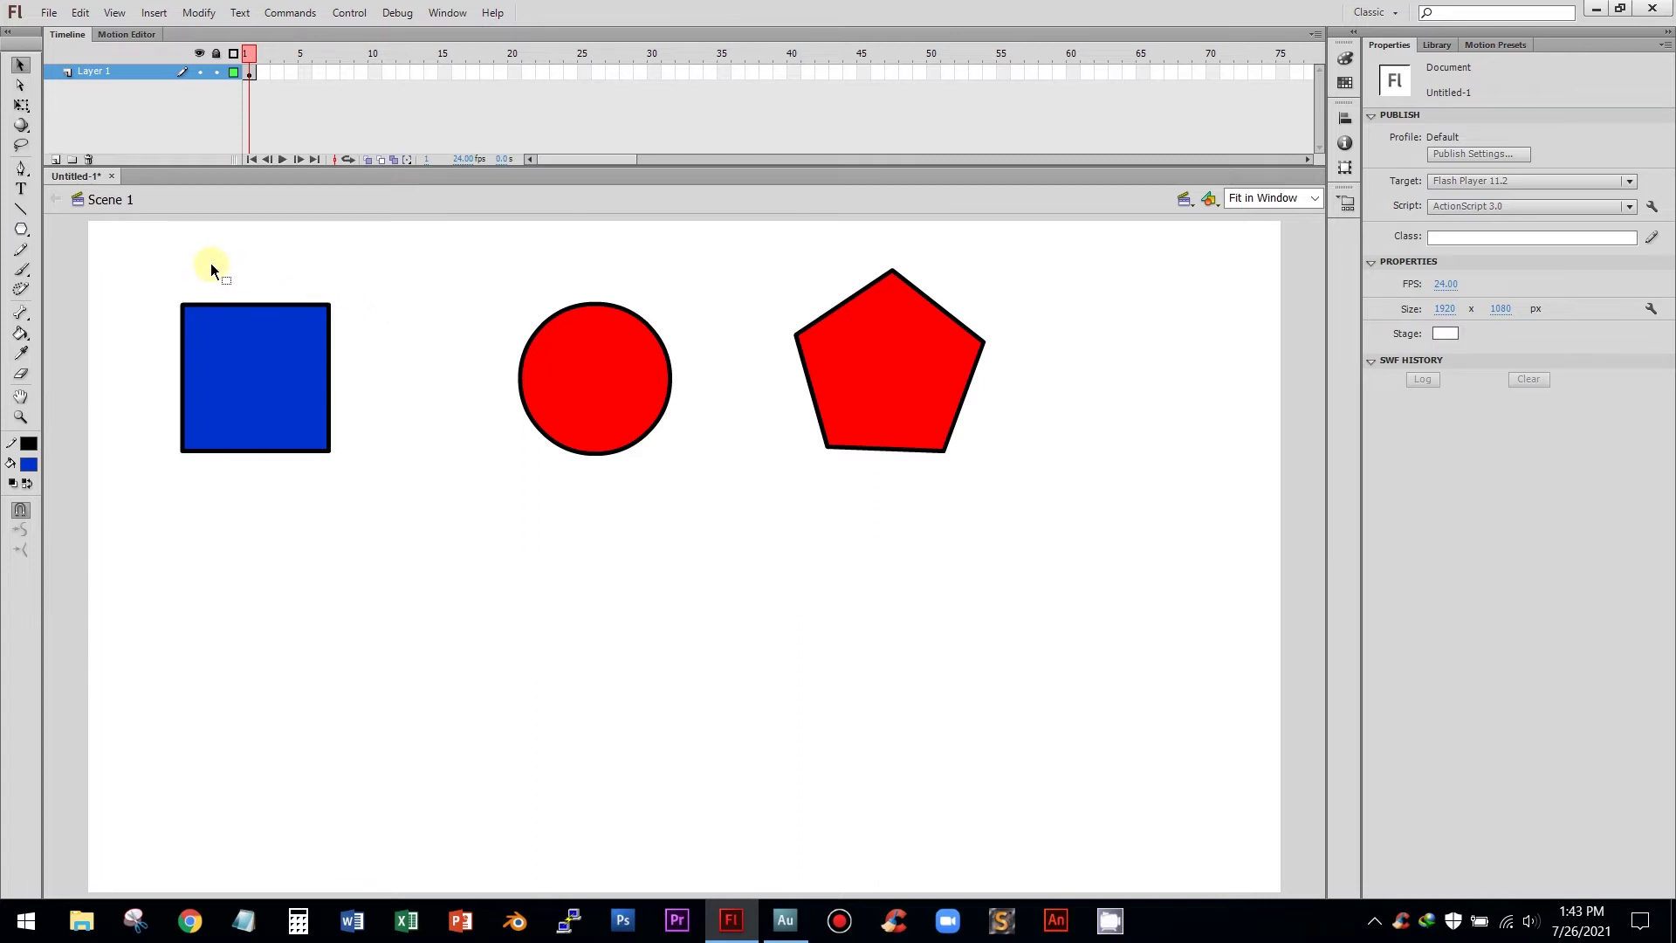
# Step: Move only the square's blue fill out of its outline to about X 410, Y 406, and deselect it
pyautogui.click(236, 369)
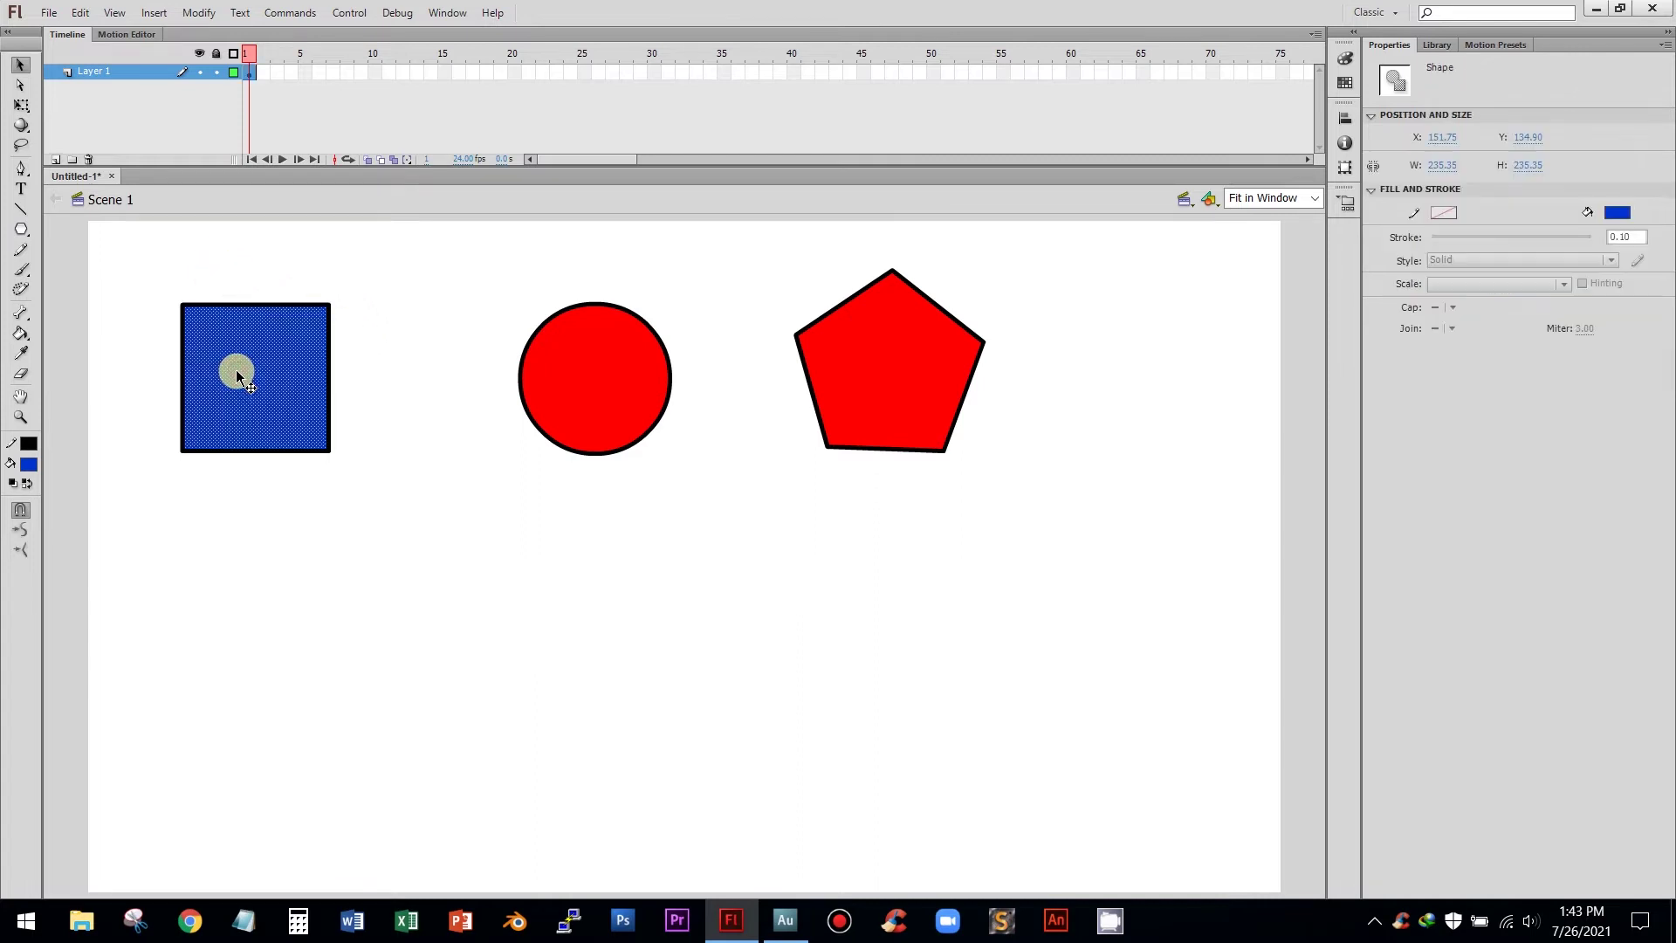
pyautogui.click(248, 277)
pyautogui.click(224, 375)
pyautogui.click(271, 292)
pyautogui.click(243, 391)
pyautogui.moveTo(243, 395); pyautogui.dragTo(403, 563)
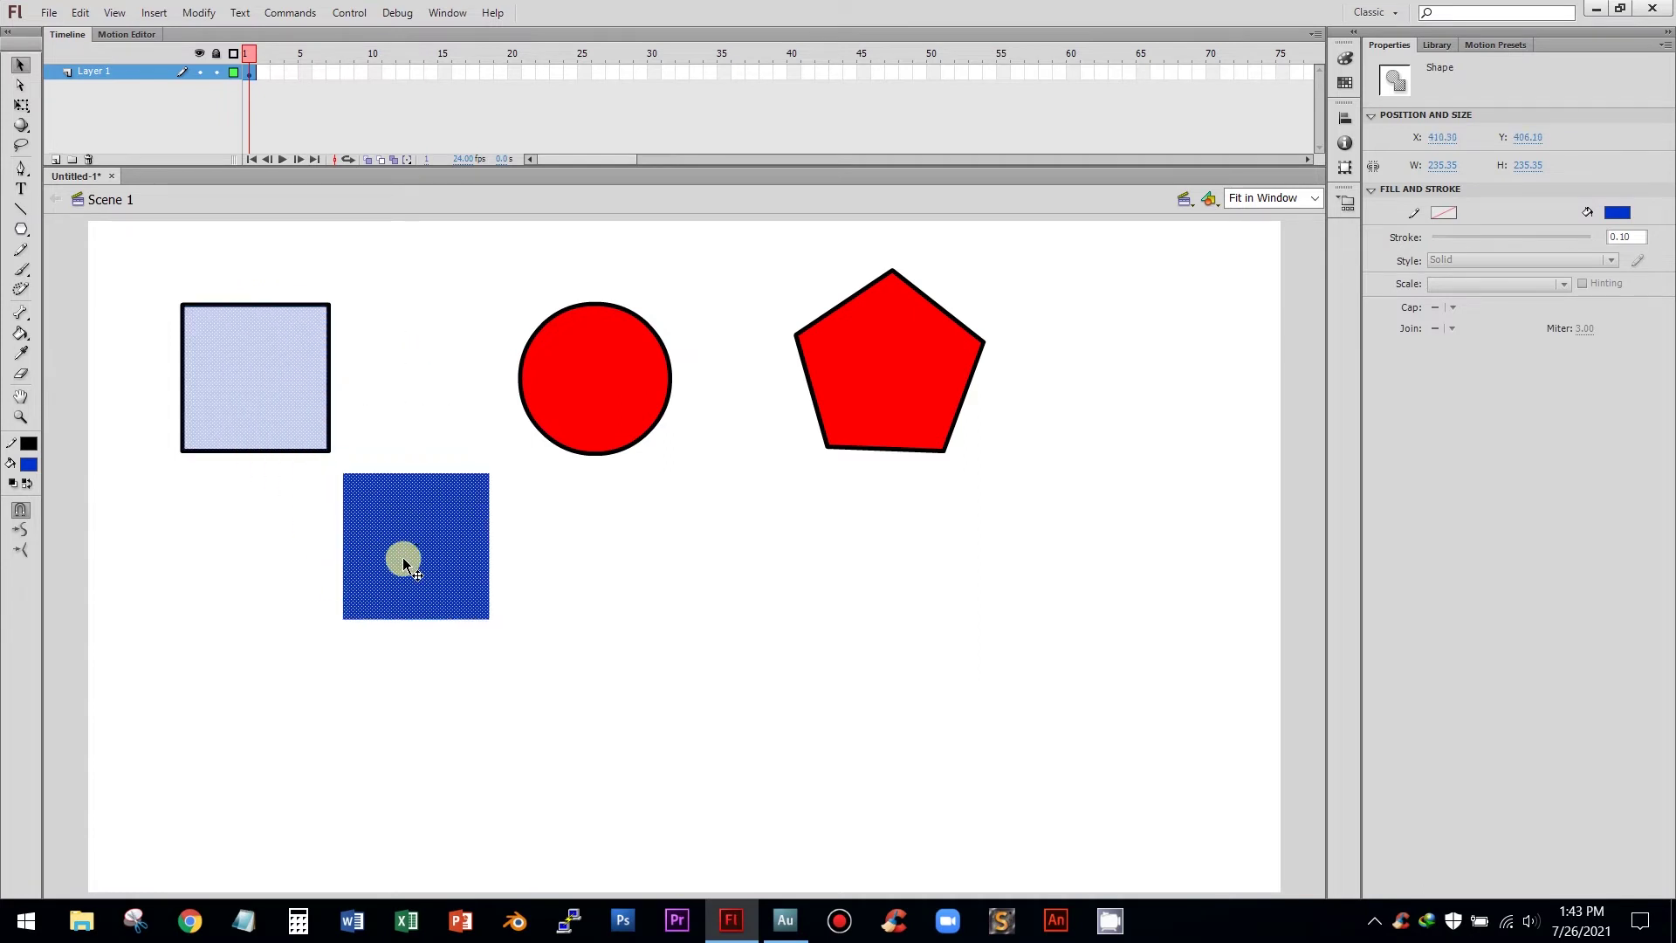
pyautogui.click(385, 361)
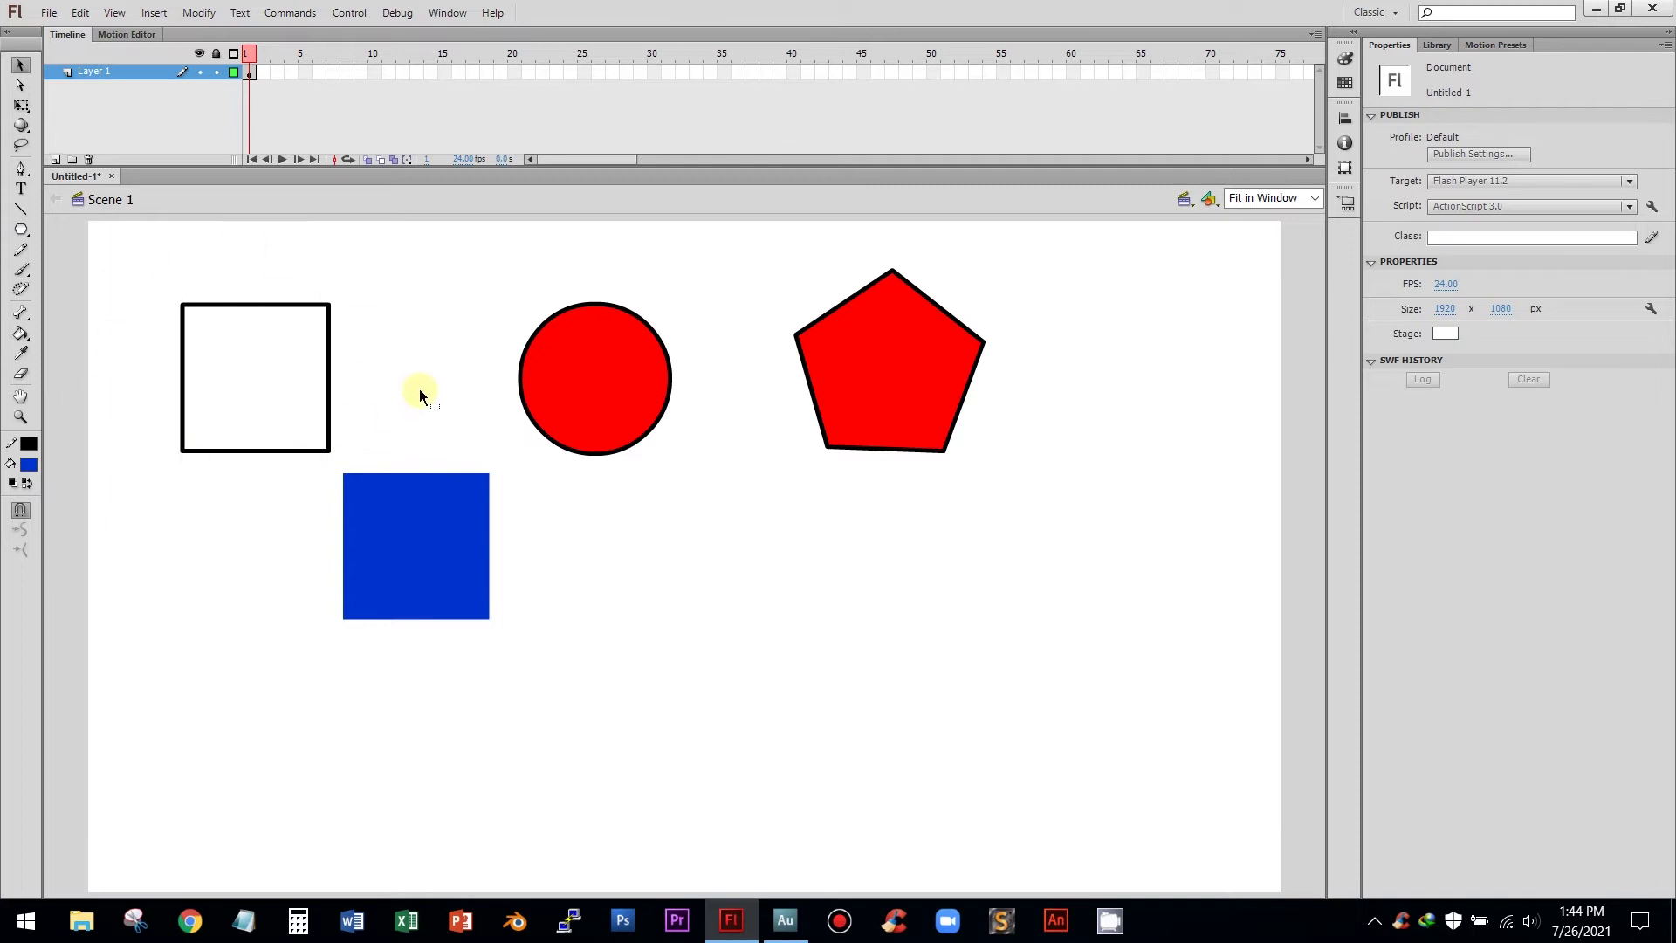
# Step: Undo the move of the square's blue fill and clear the selection
pyautogui.hotkey('ctrl', 'z')
pyautogui.hotkey('ctrl', 'z')
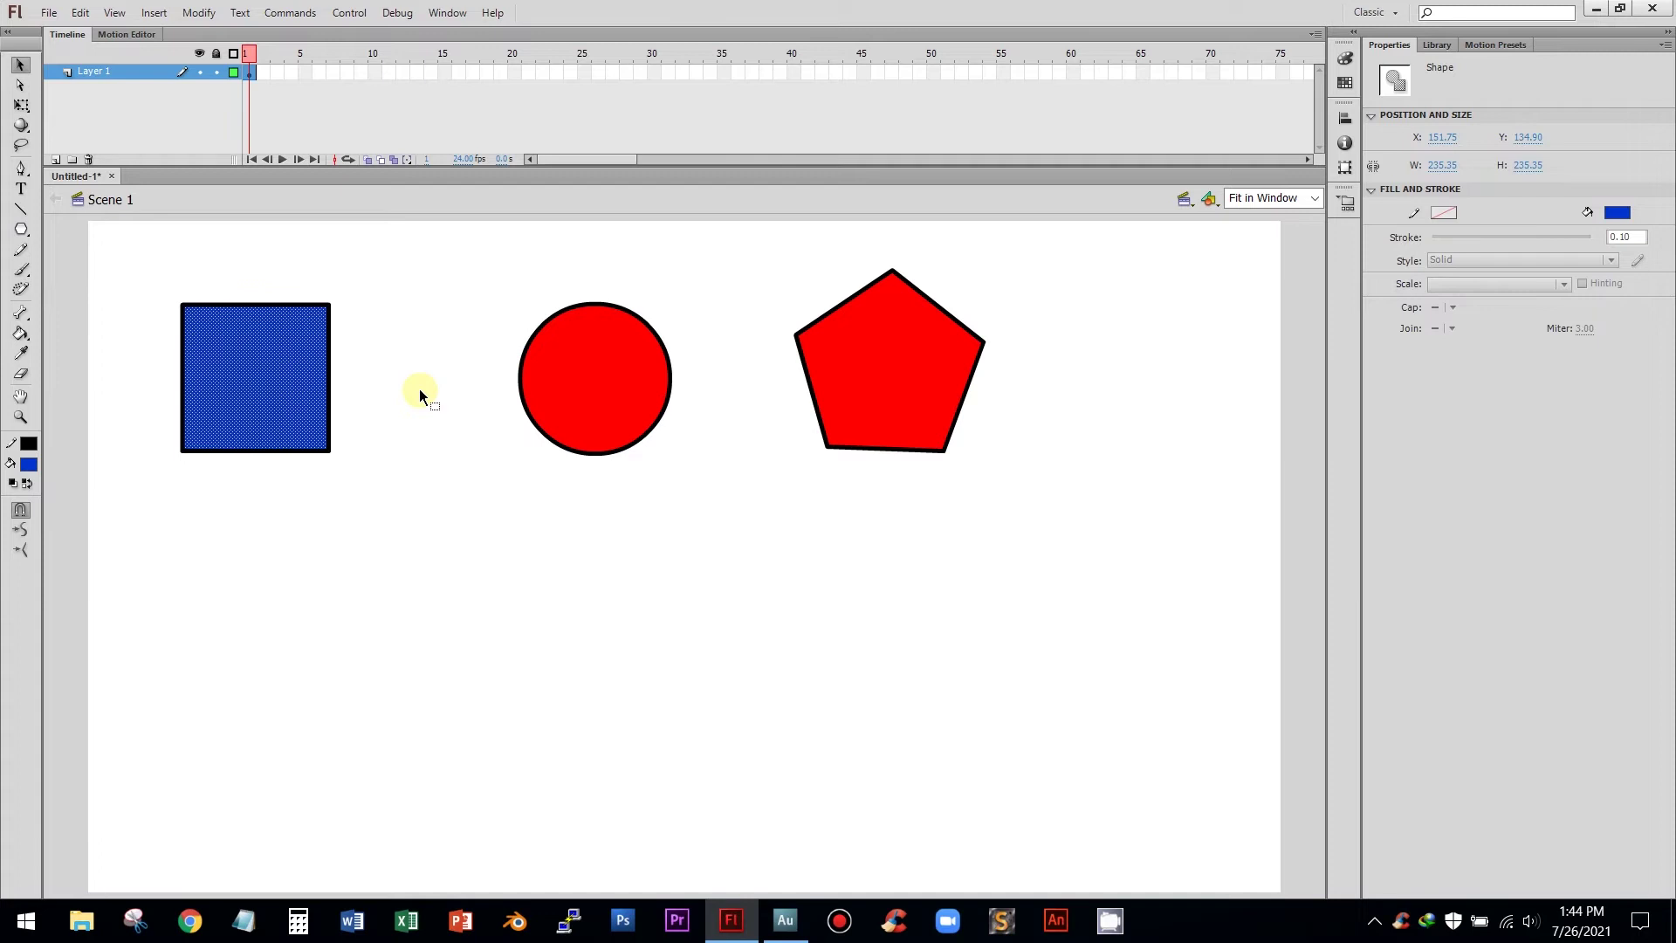
pyautogui.click(419, 390)
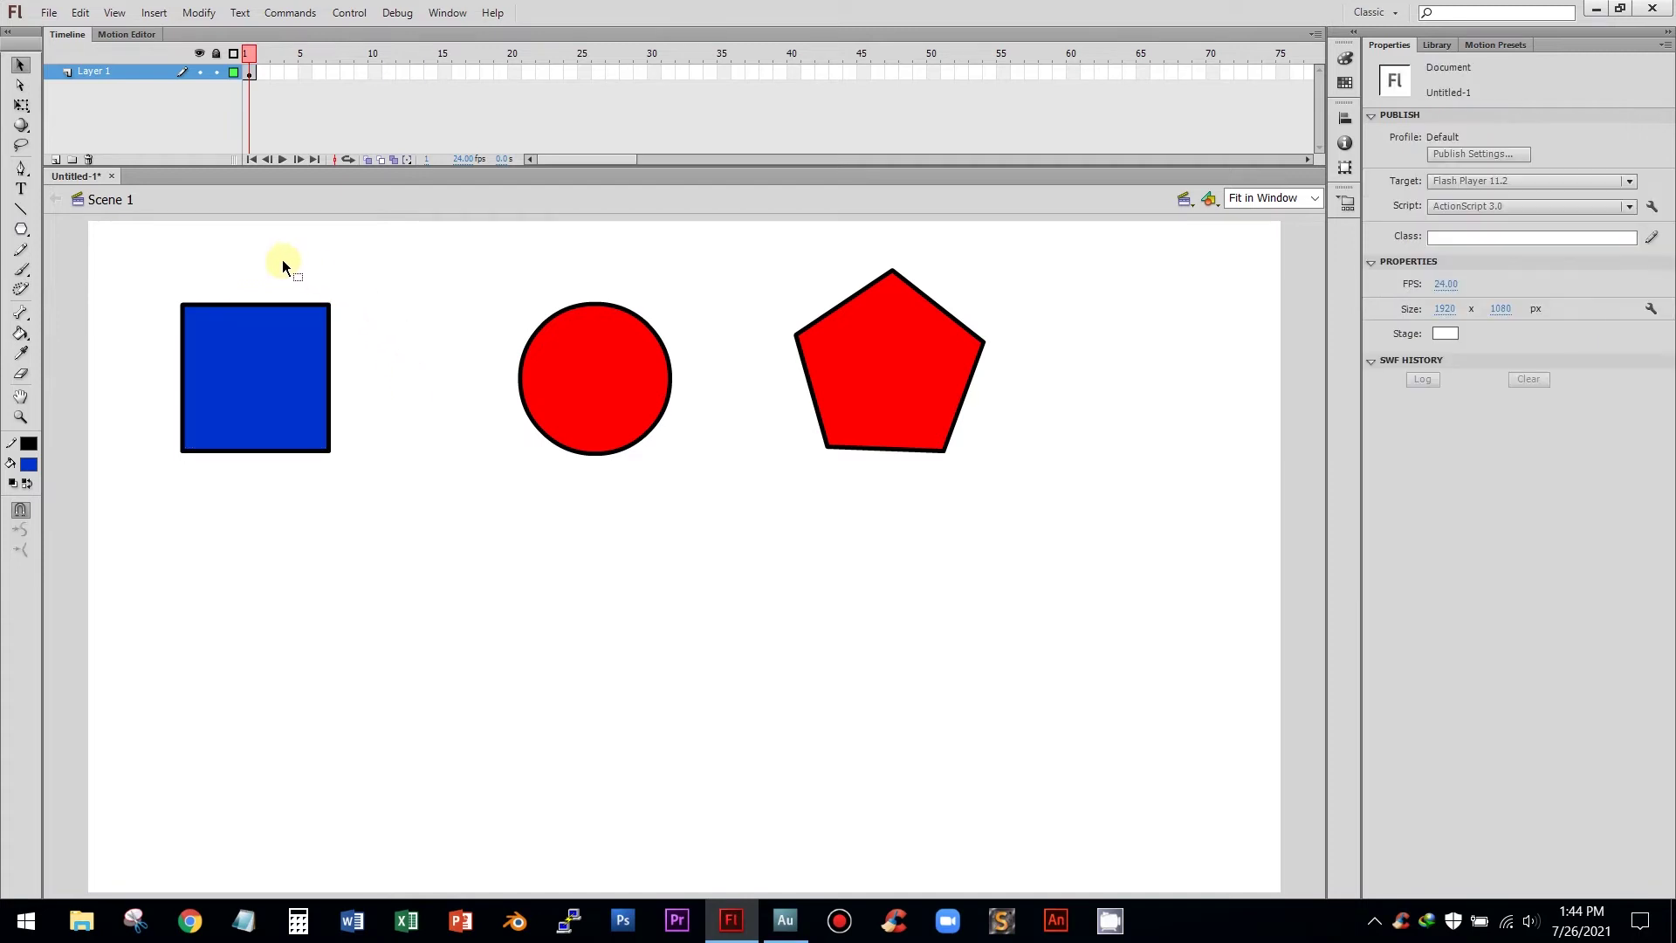
# Step: Select the square's entire outline and change its stroke color to red
pyautogui.click(259, 306)
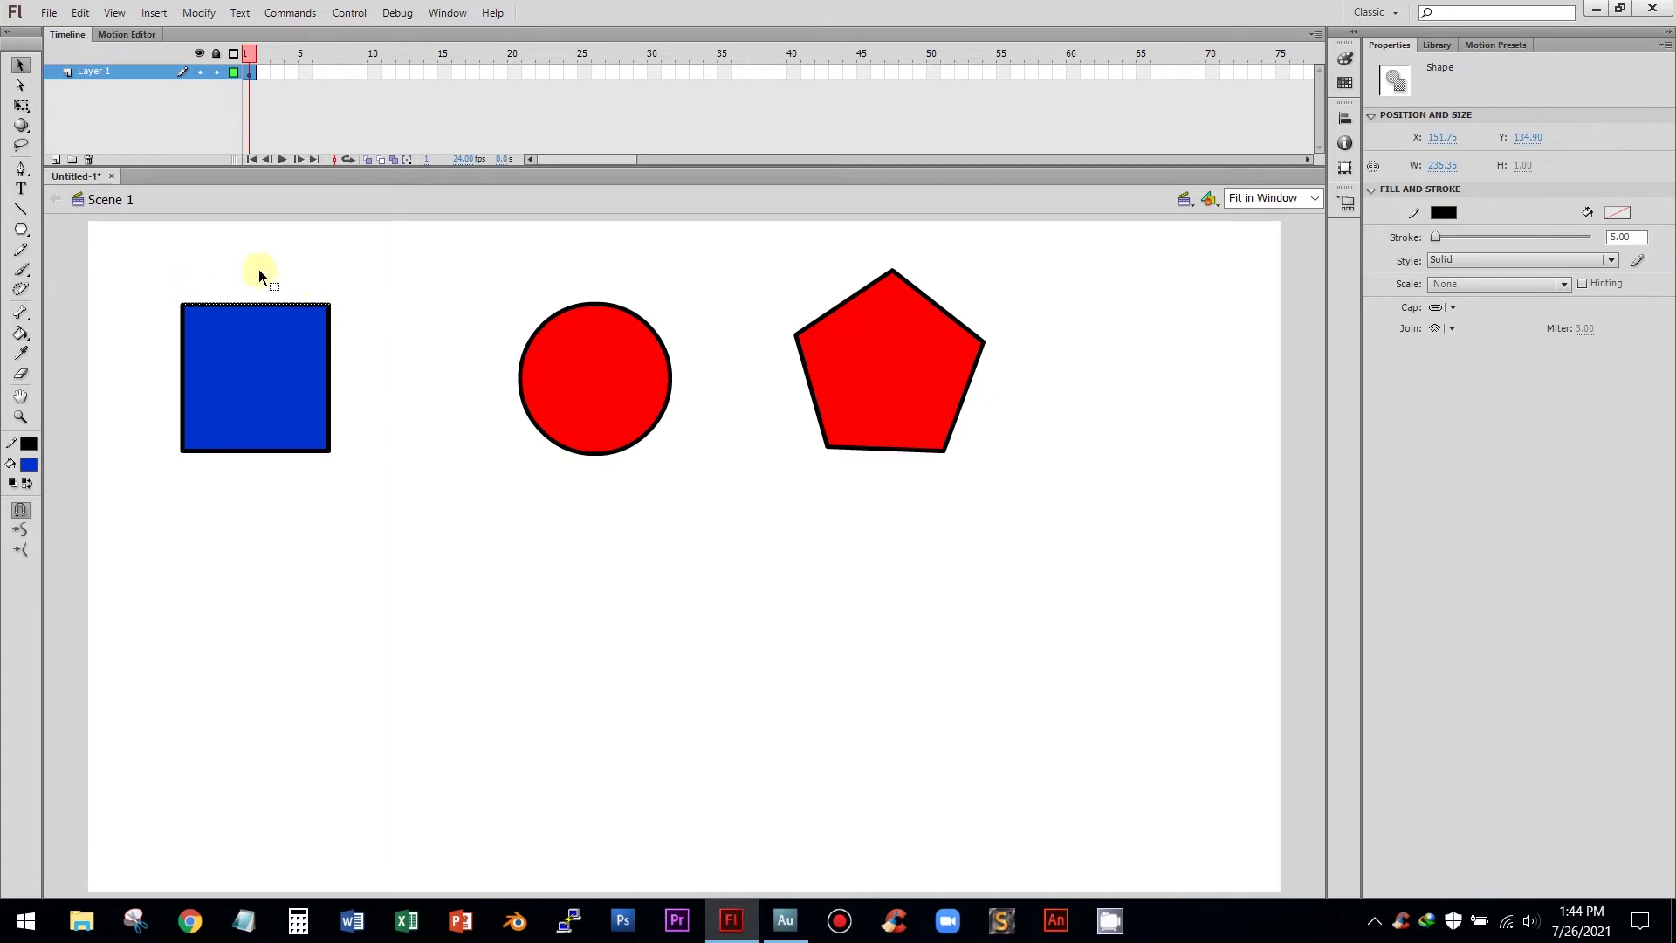
pyautogui.click(330, 251)
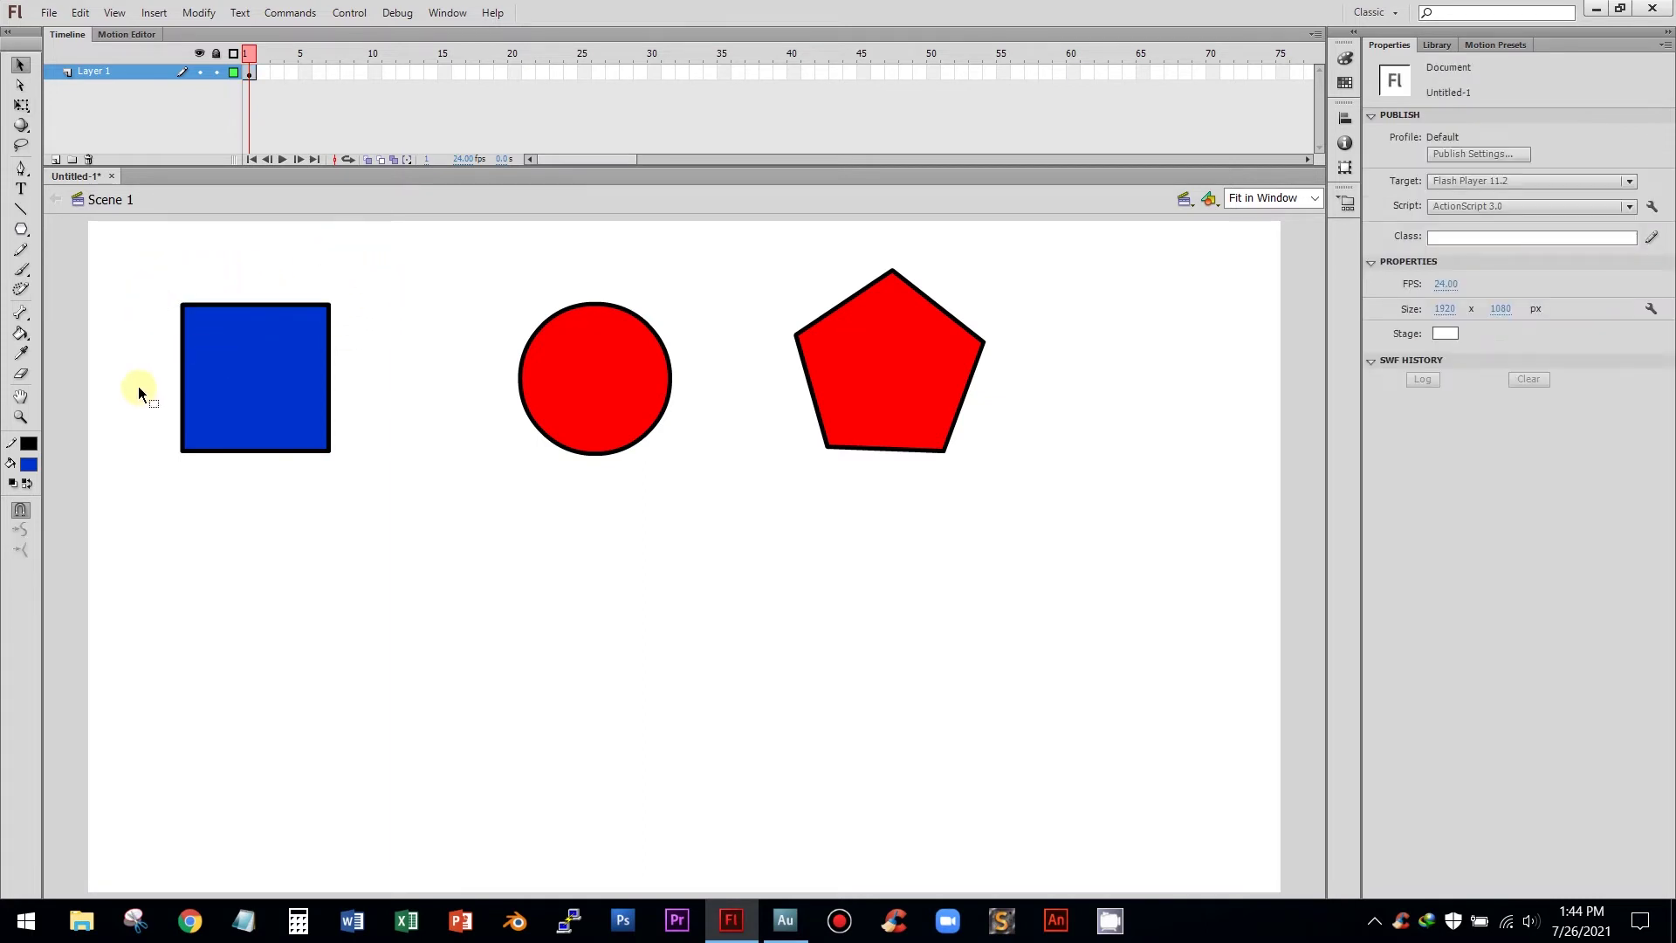
pyautogui.doubleClick(274, 304)
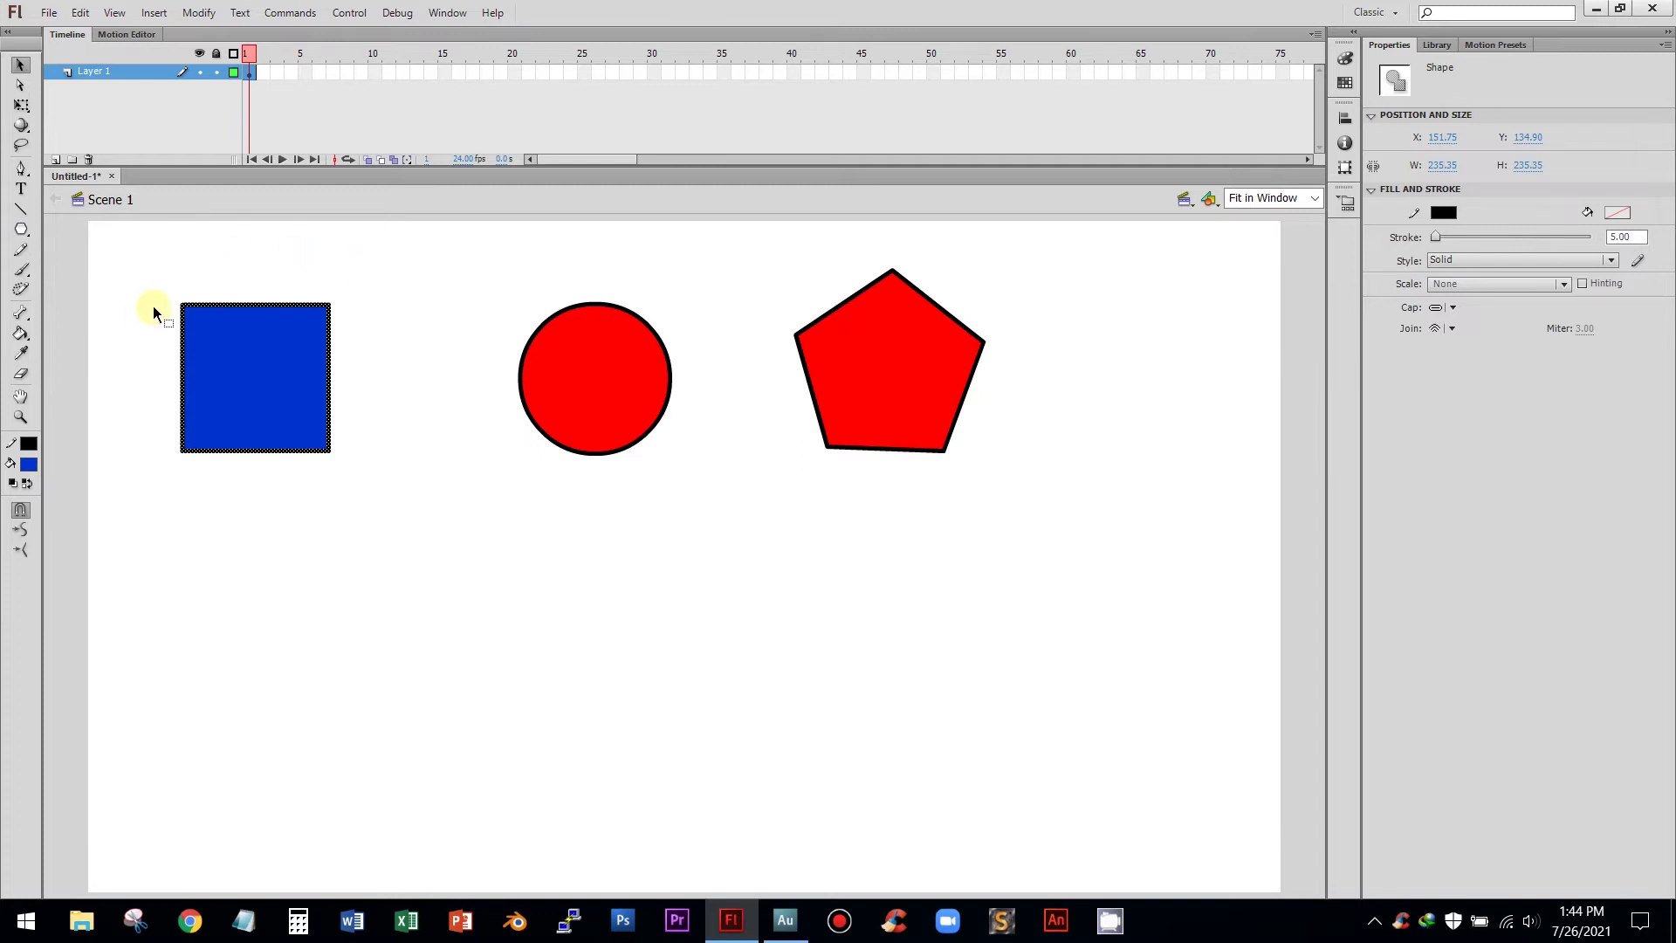
pyautogui.click(27, 447)
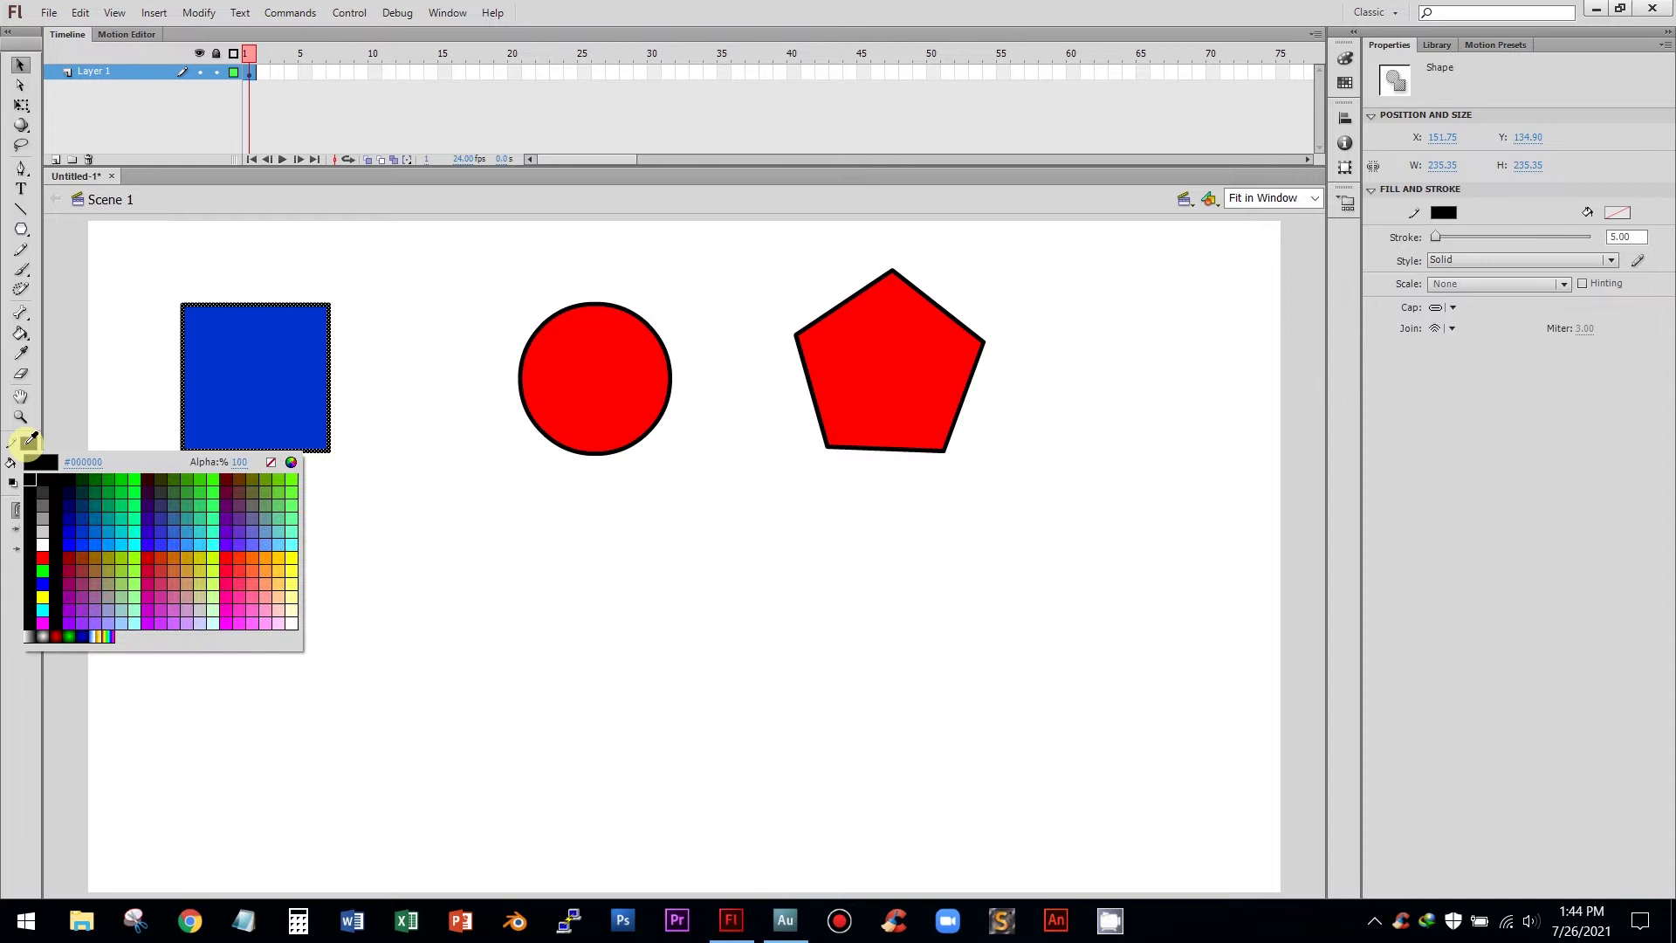
pyautogui.click(44, 557)
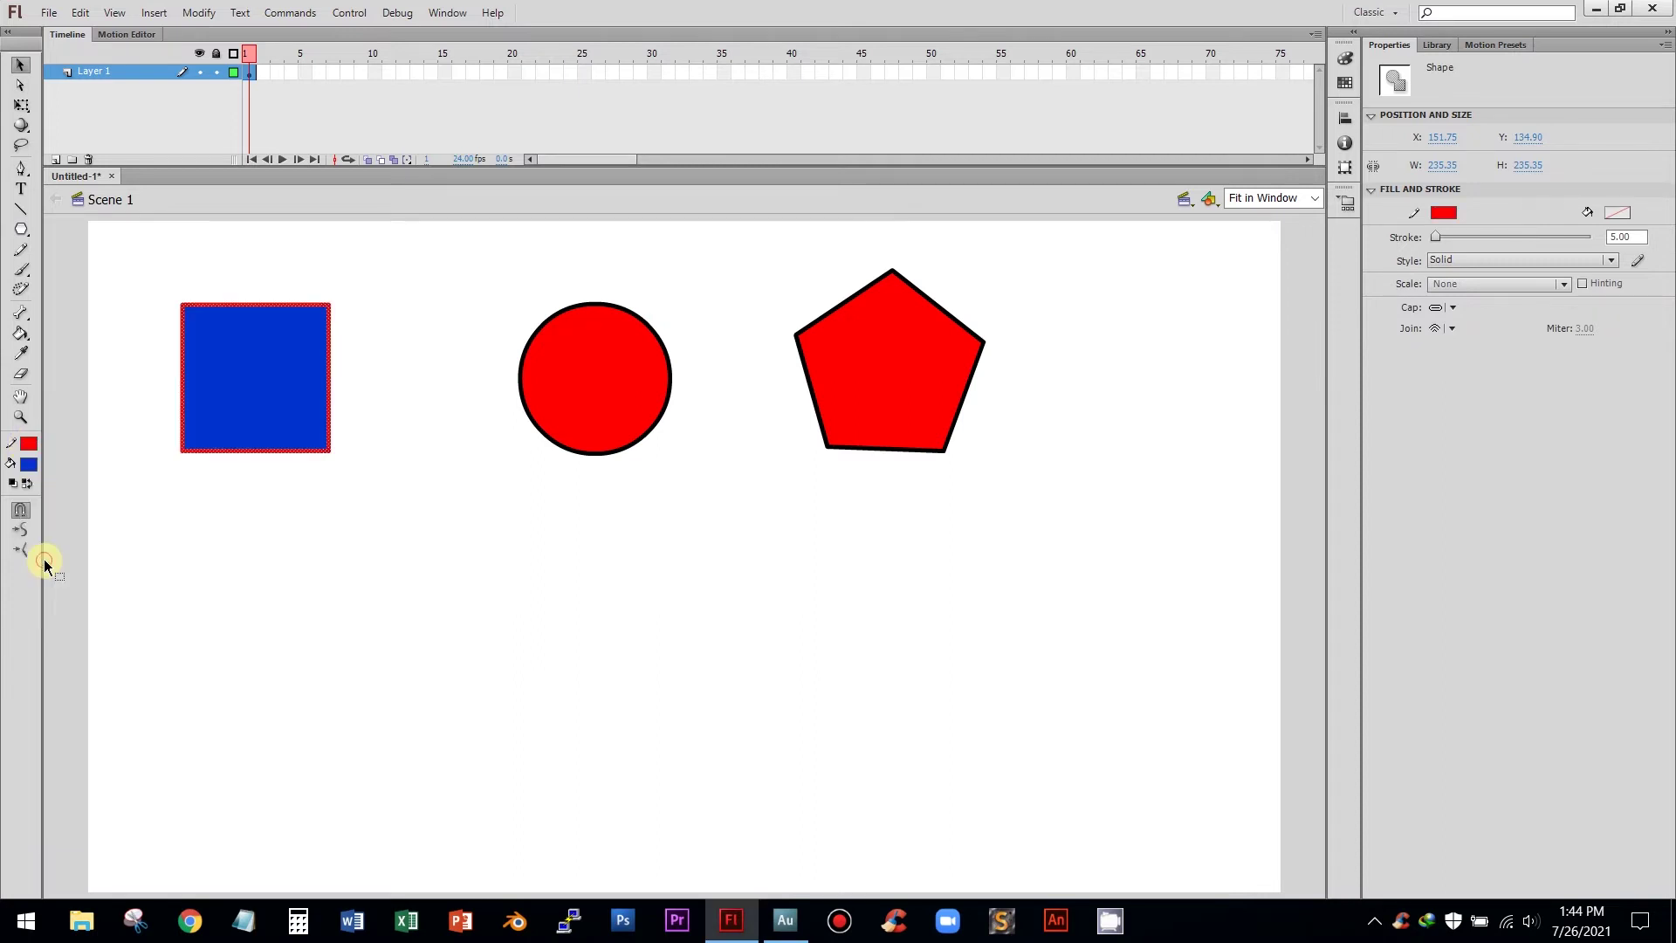
pyautogui.click(272, 537)
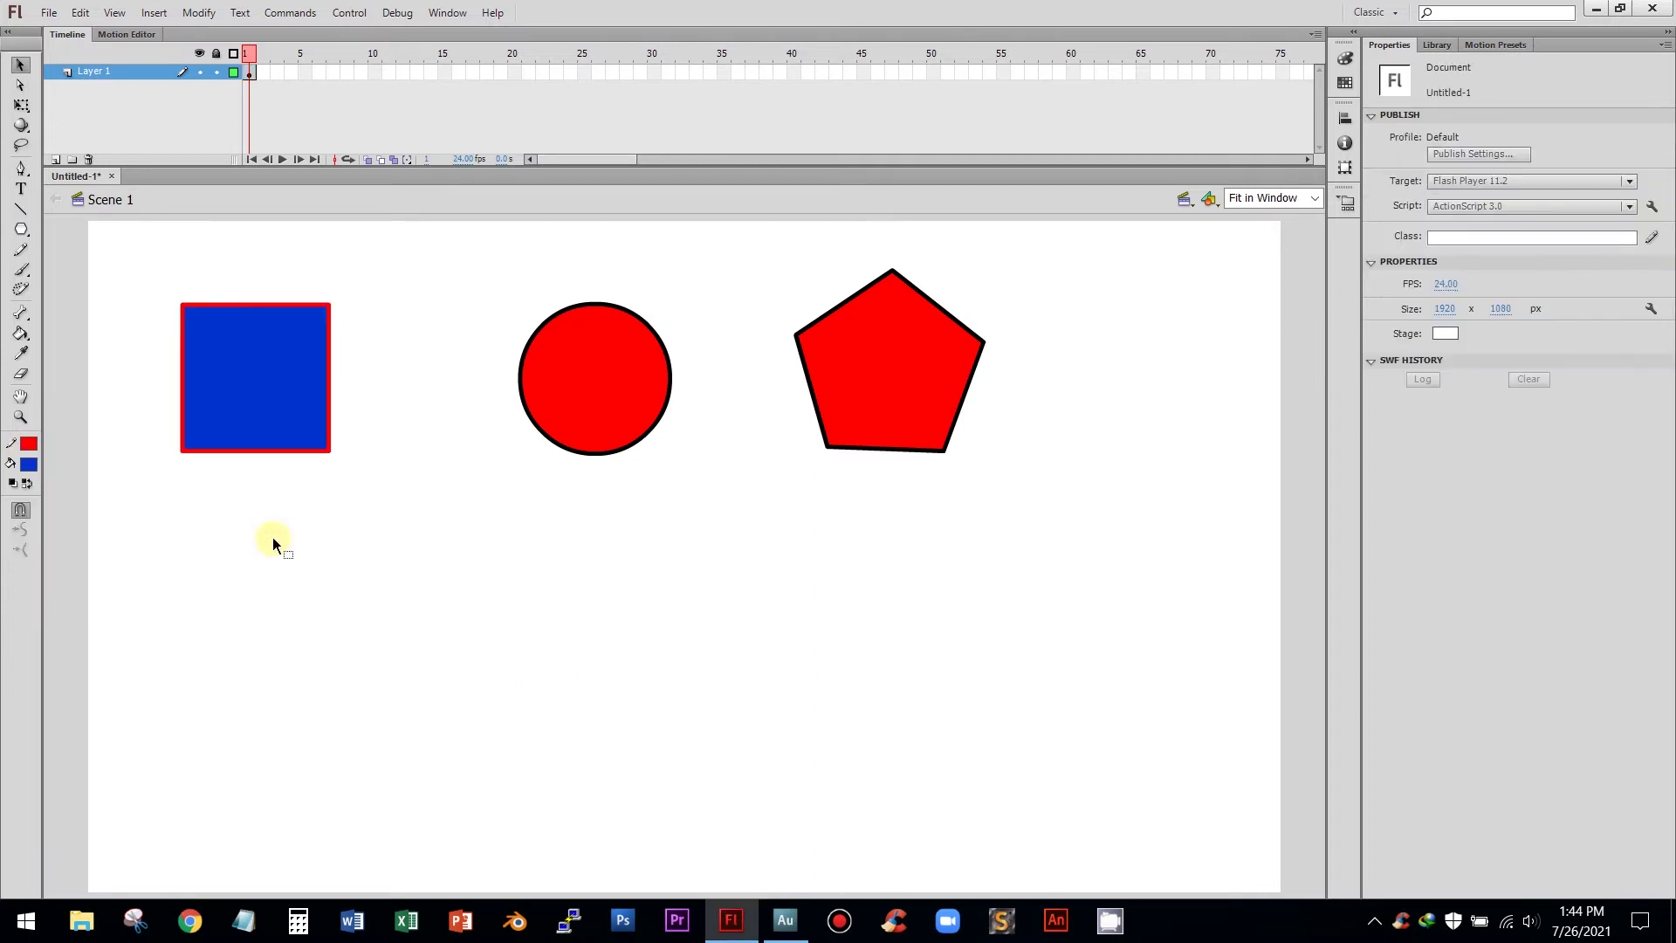
# Step: Select the square's entire red outline, set its stroke thickness to 4, and deselect it
pyautogui.doubleClick(227, 305)
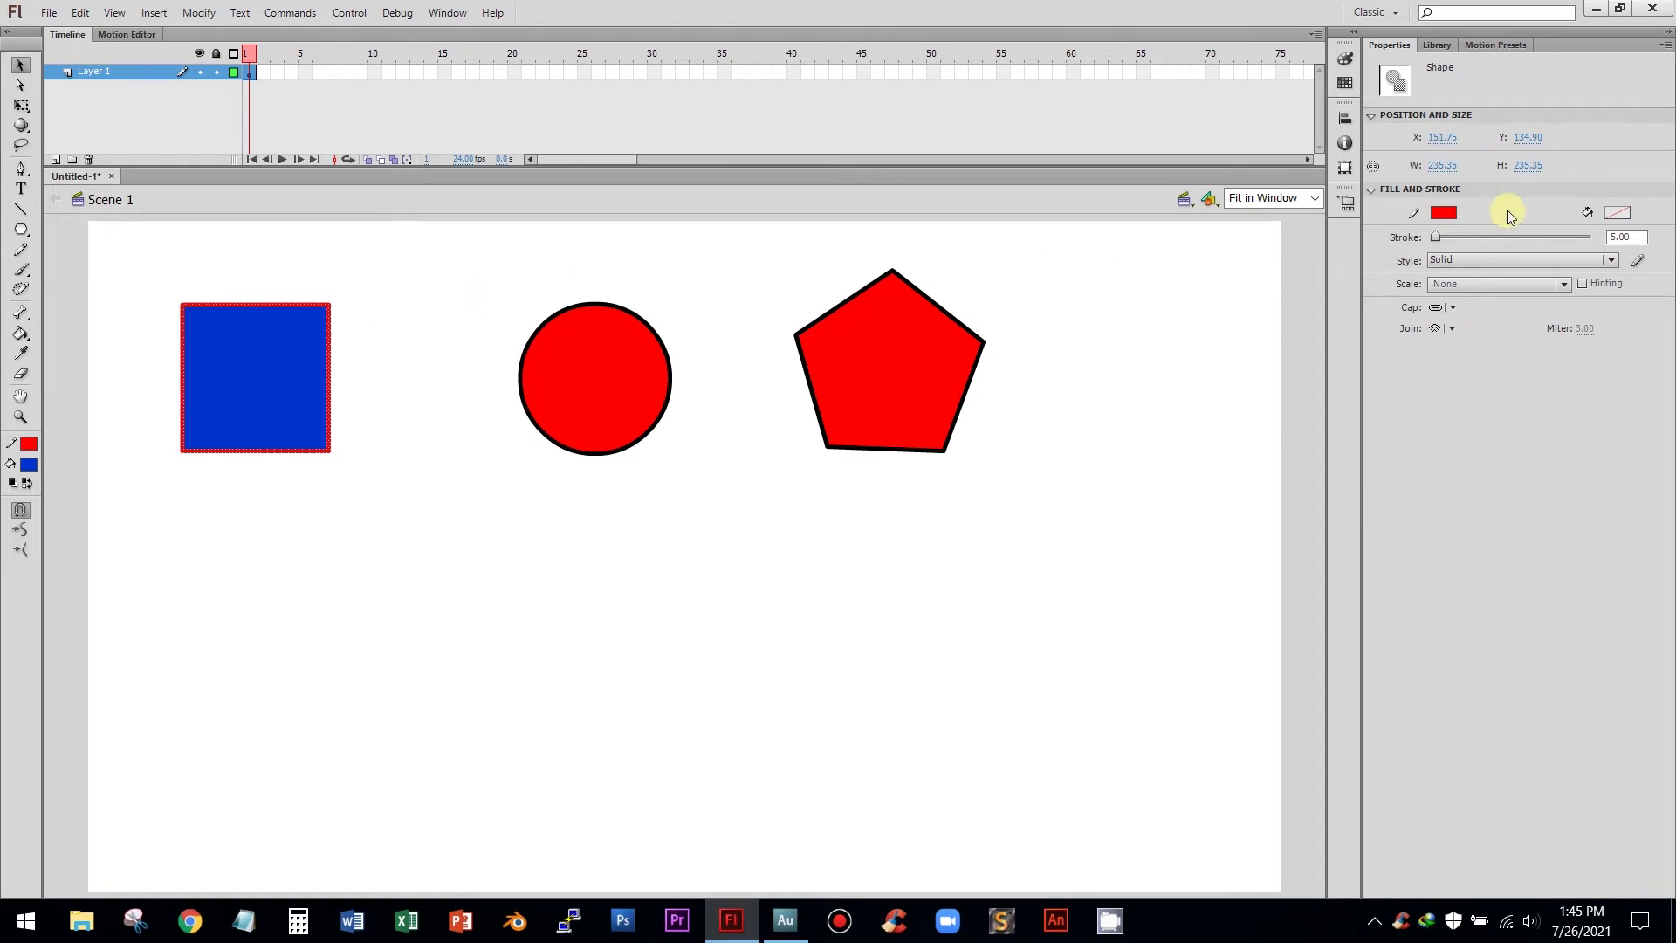
pyautogui.moveTo(1433, 237)
pyautogui.mouseDown()
pyautogui.moveTo(1464, 238)
pyautogui.moveTo(1437, 253)
pyautogui.mouseUp()
pyautogui.click(1628, 236)
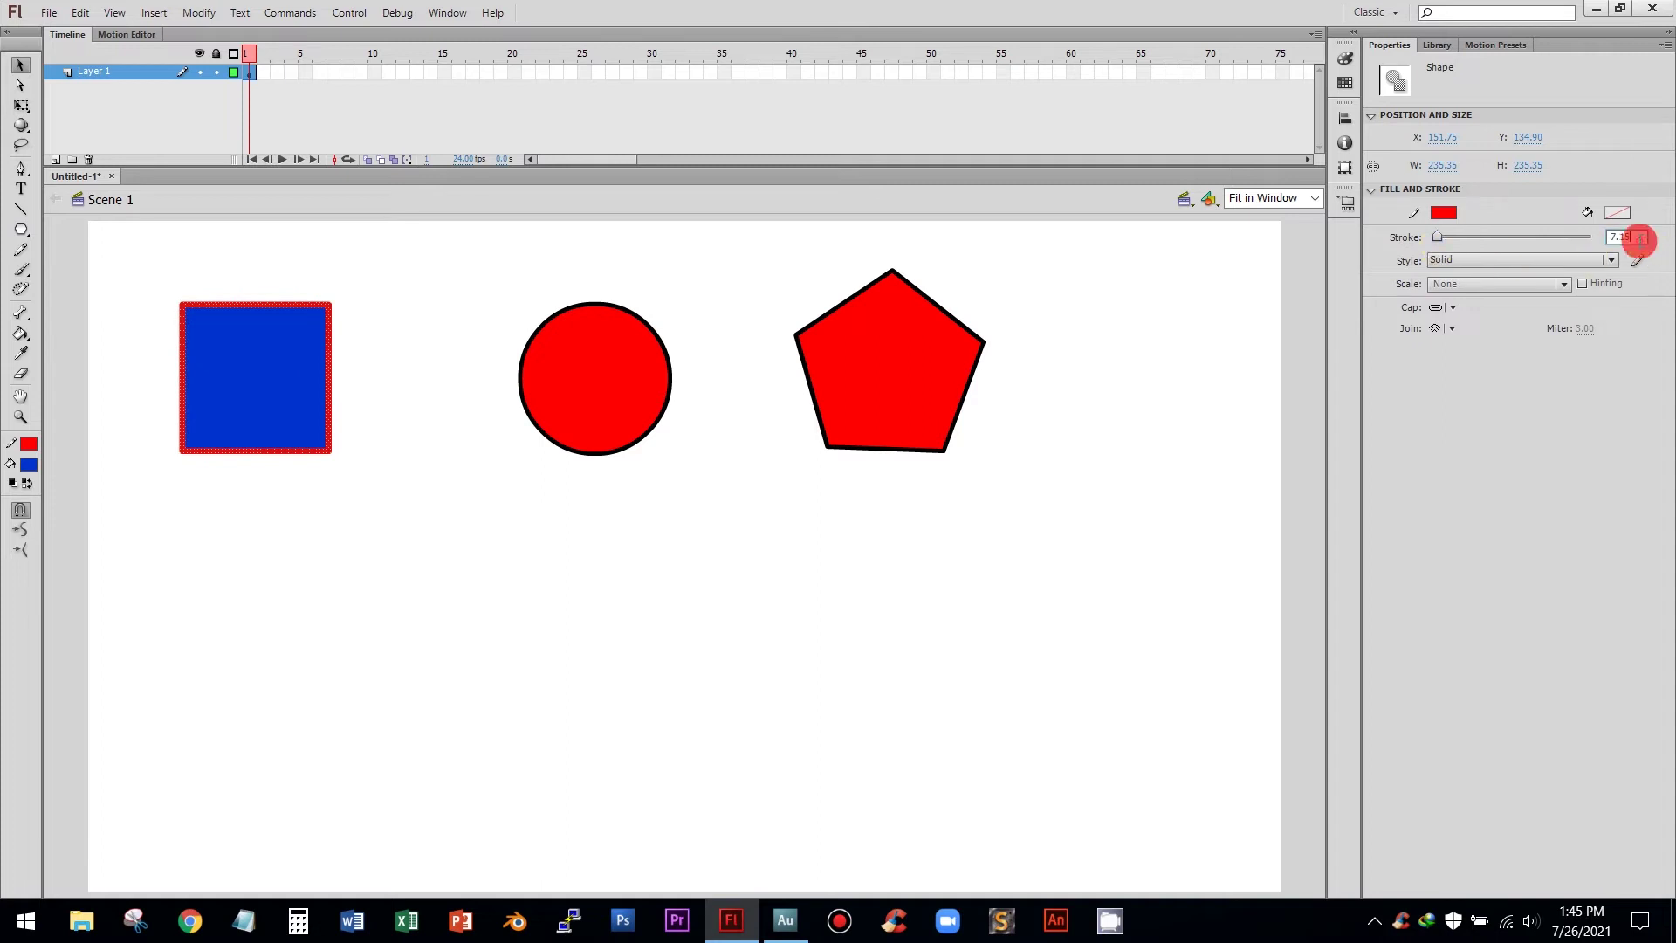
pyautogui.write('4')
pyautogui.press('Return')
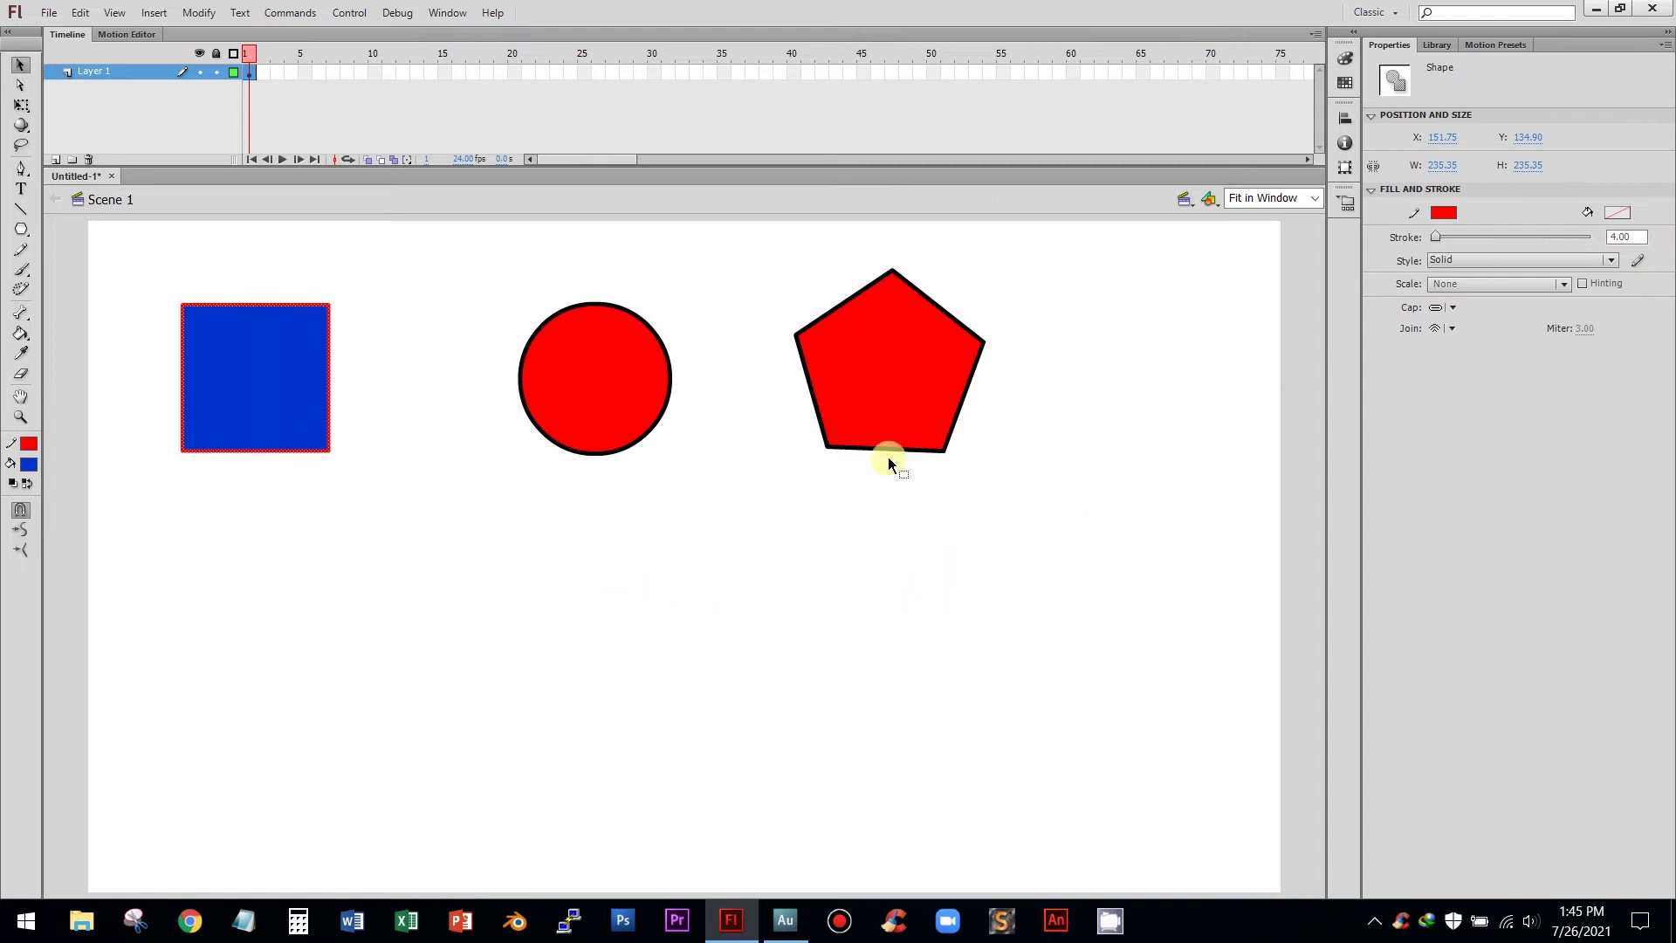
pyautogui.click(807, 520)
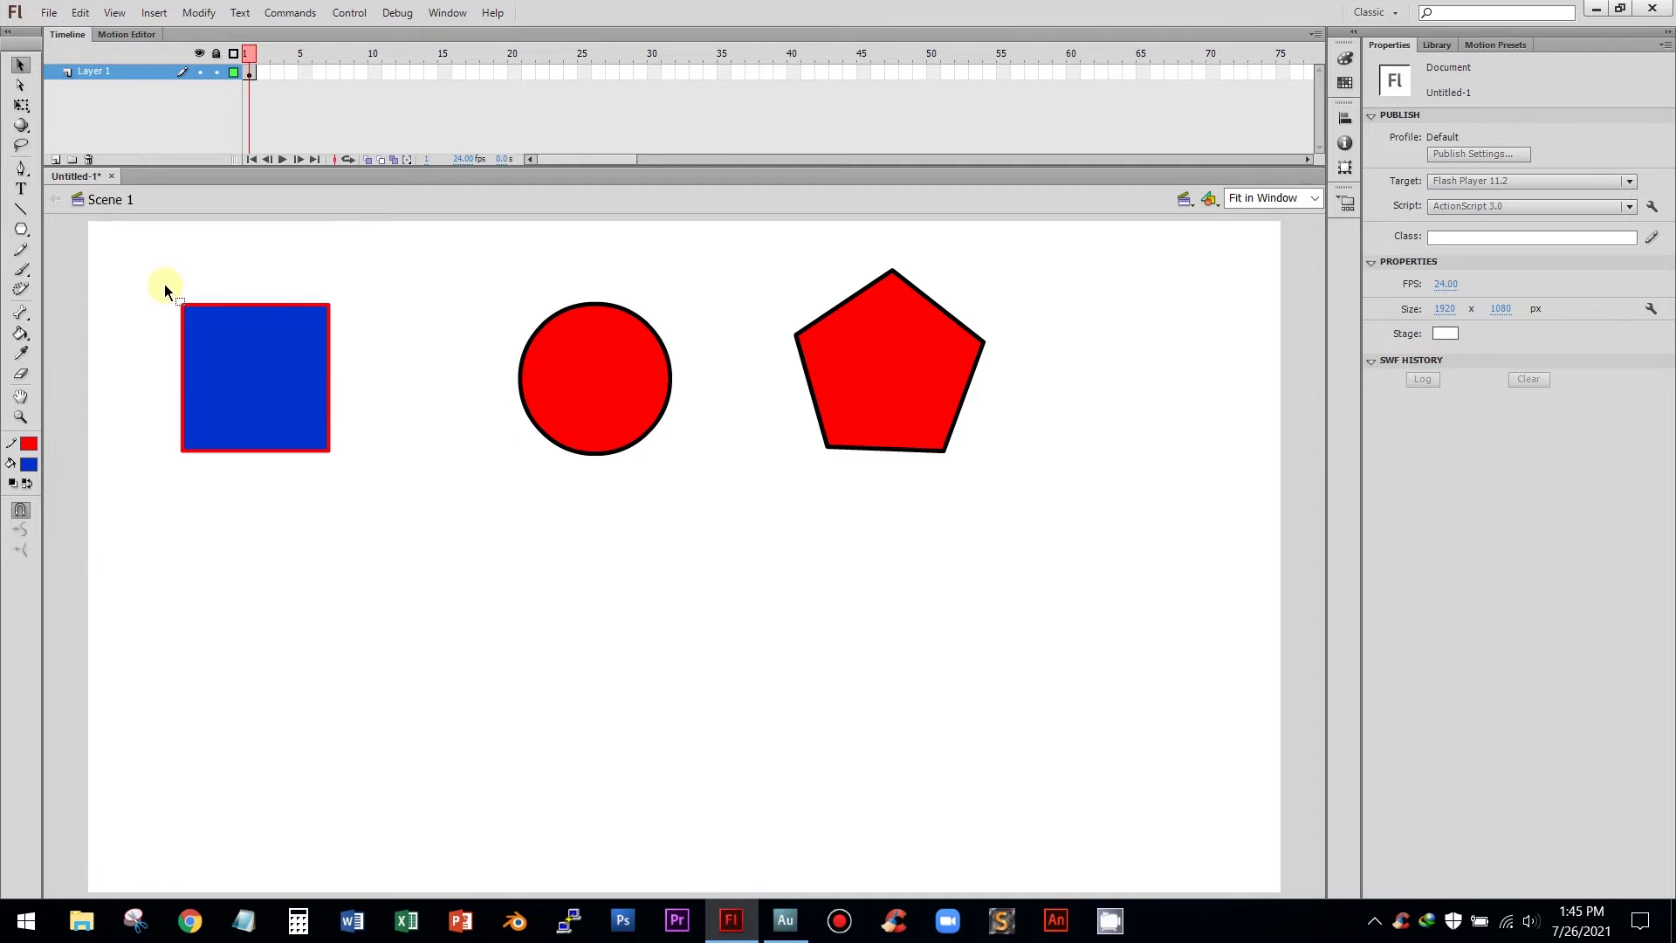
# Step: Change the color of the square's entire outline to black, set its stroke thickness to 5, and deselect it
pyautogui.doubleClick(224, 306)
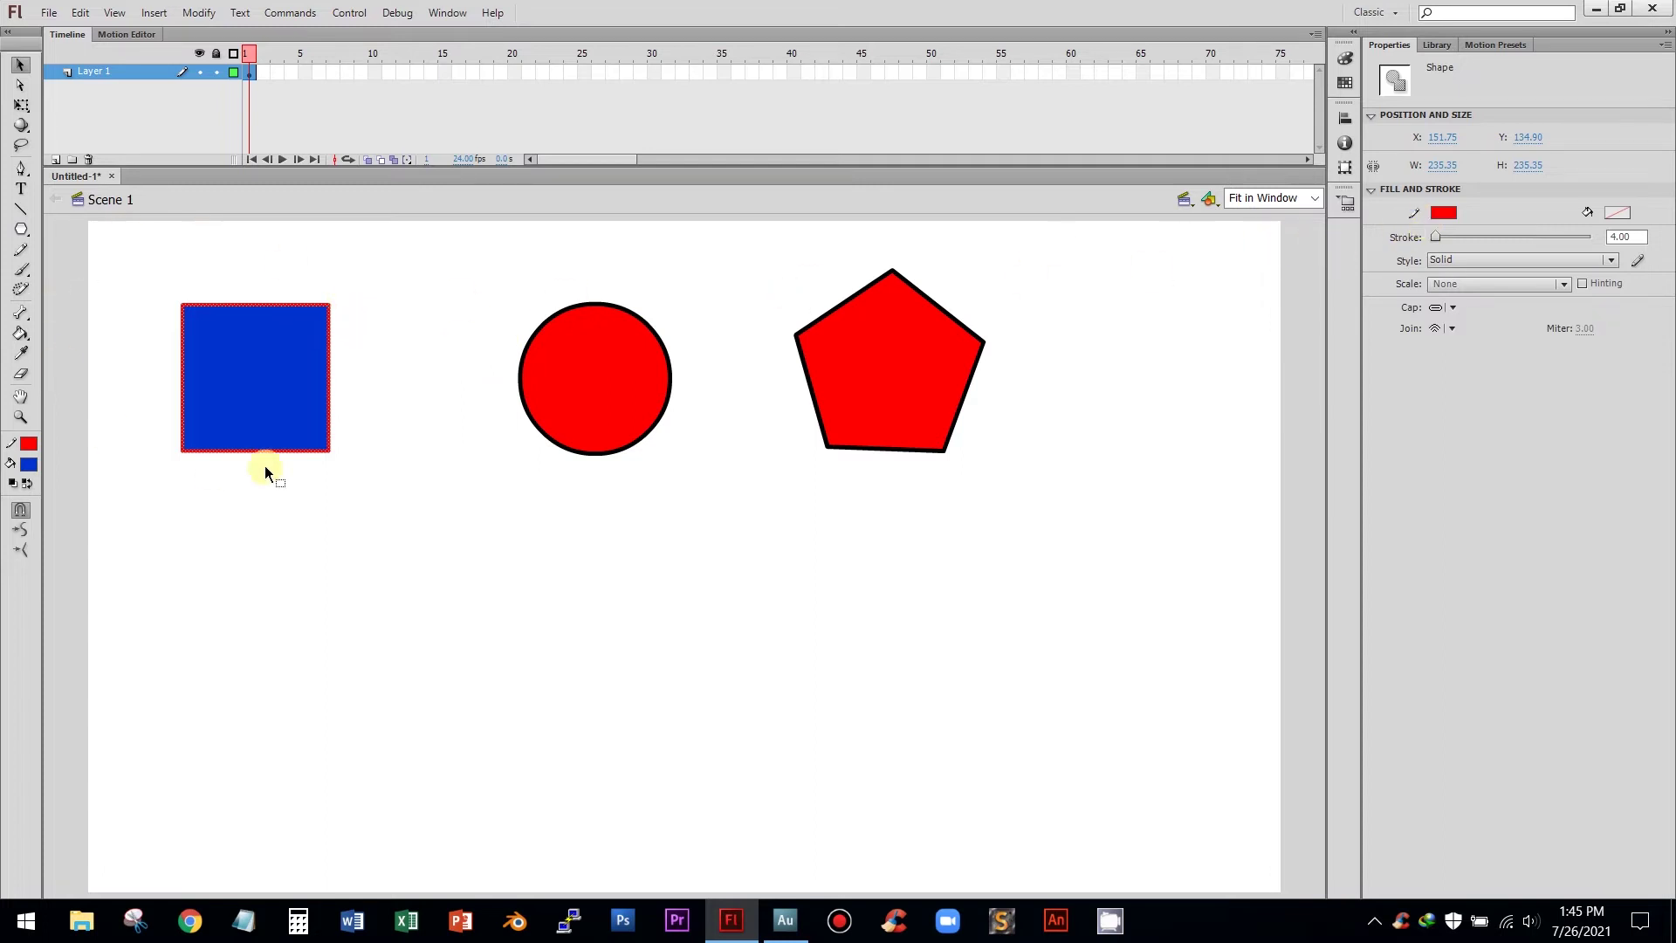
pyautogui.click(30, 447)
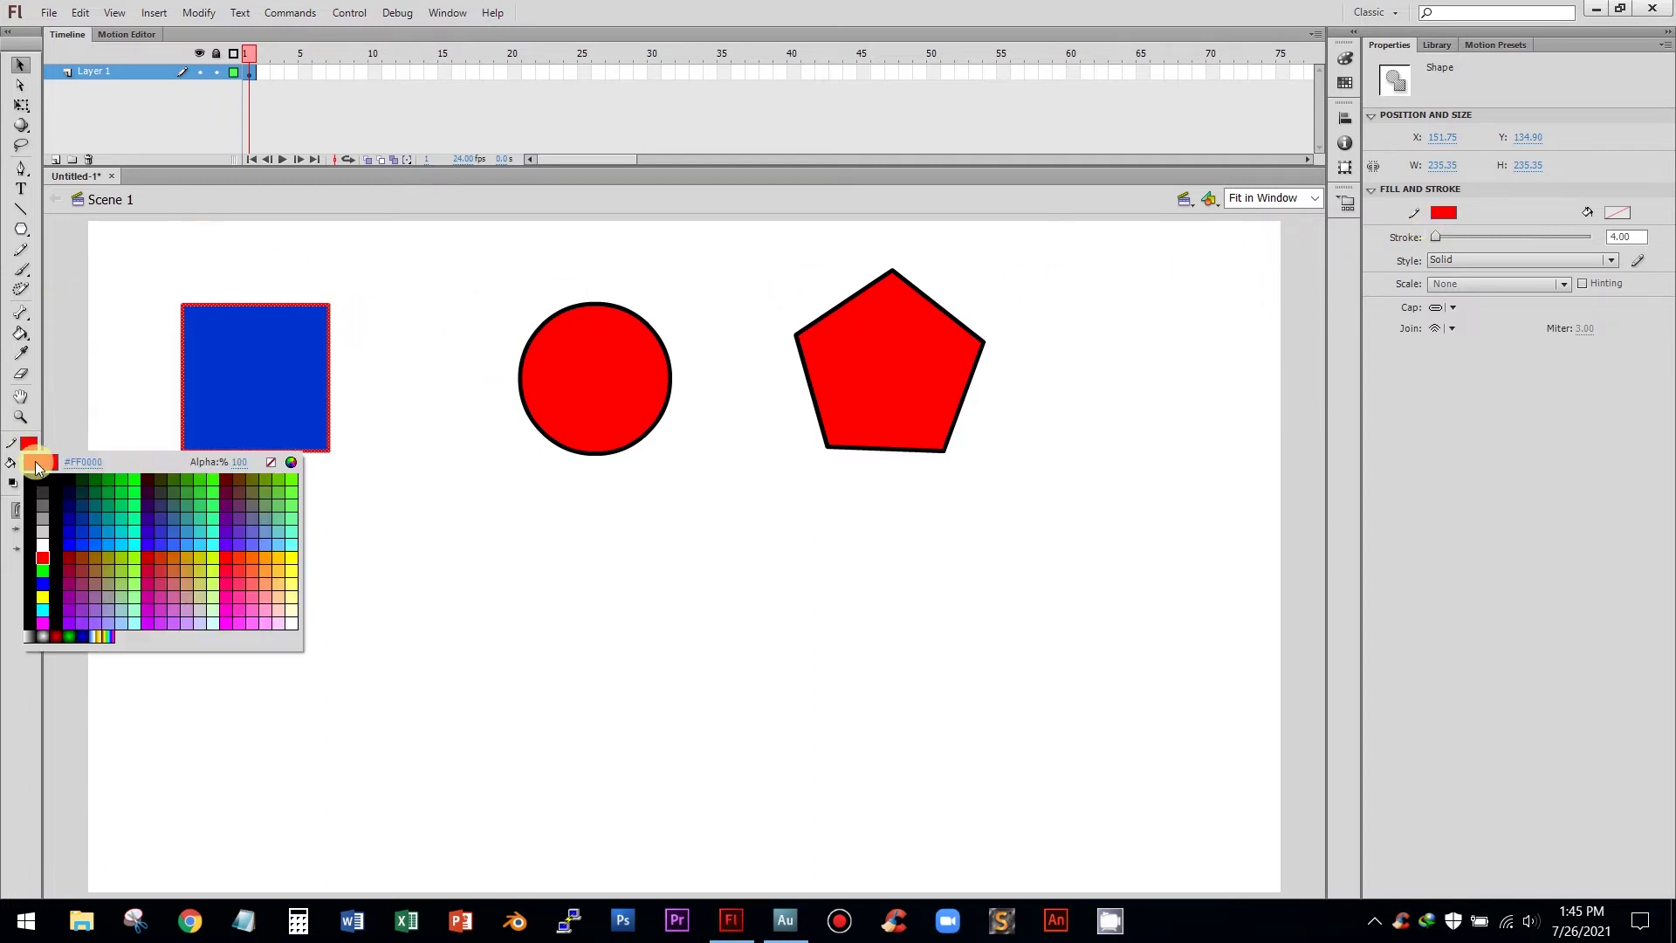
pyautogui.click(45, 479)
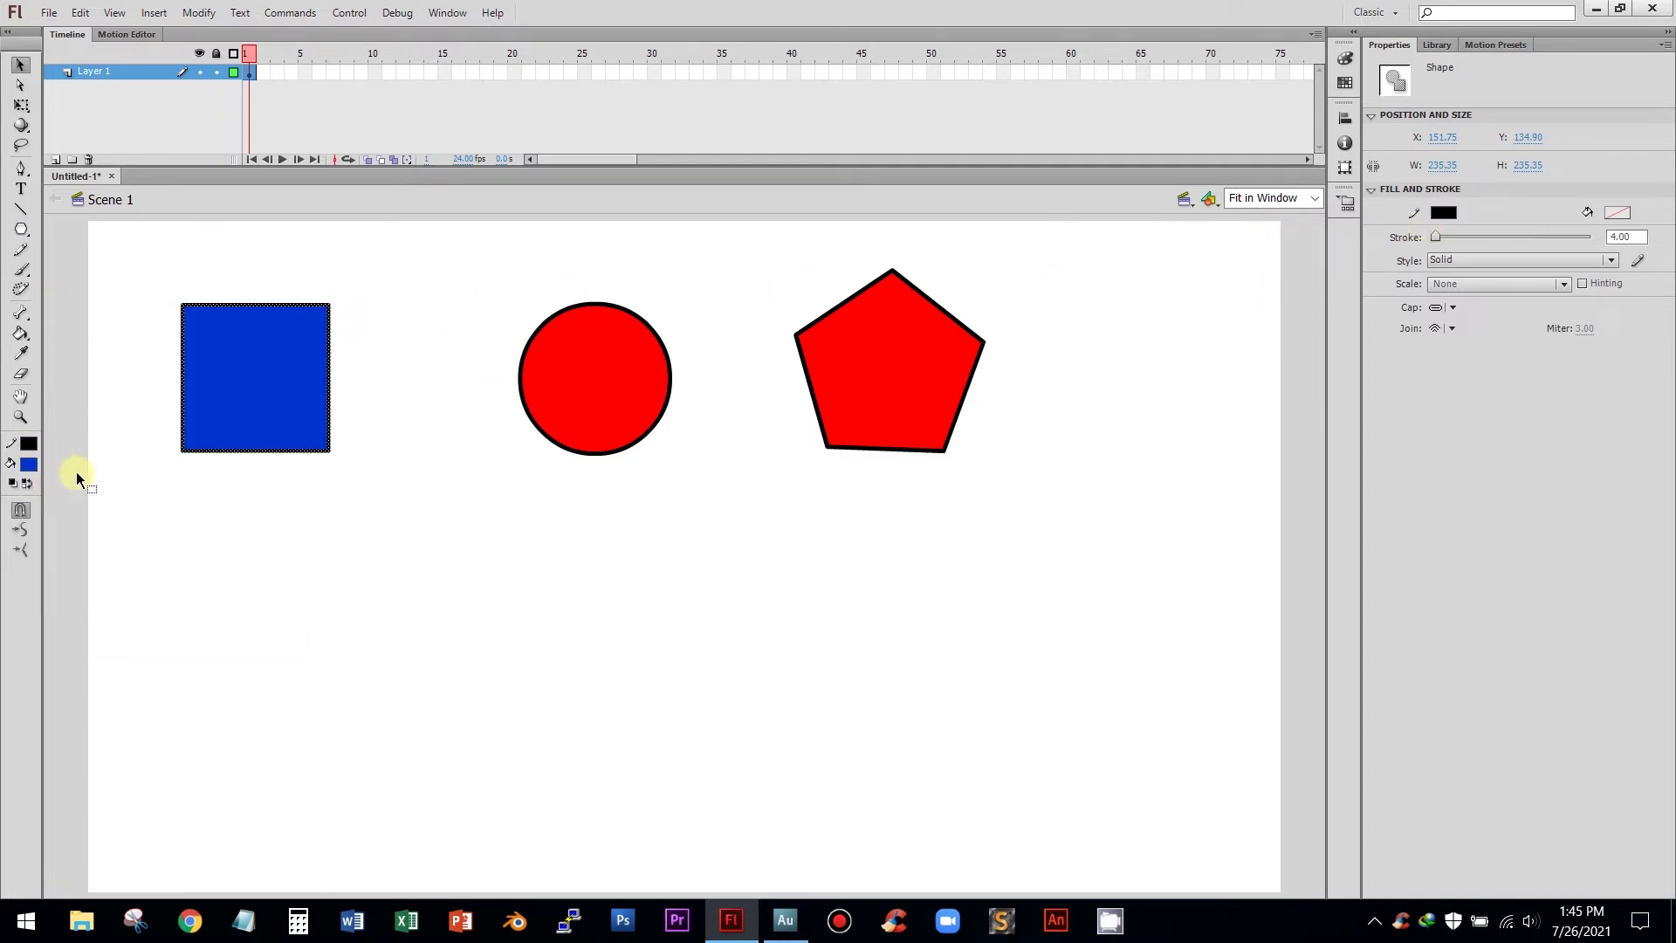
pyautogui.click(1621, 238)
pyautogui.write('5')
pyautogui.press('Return')
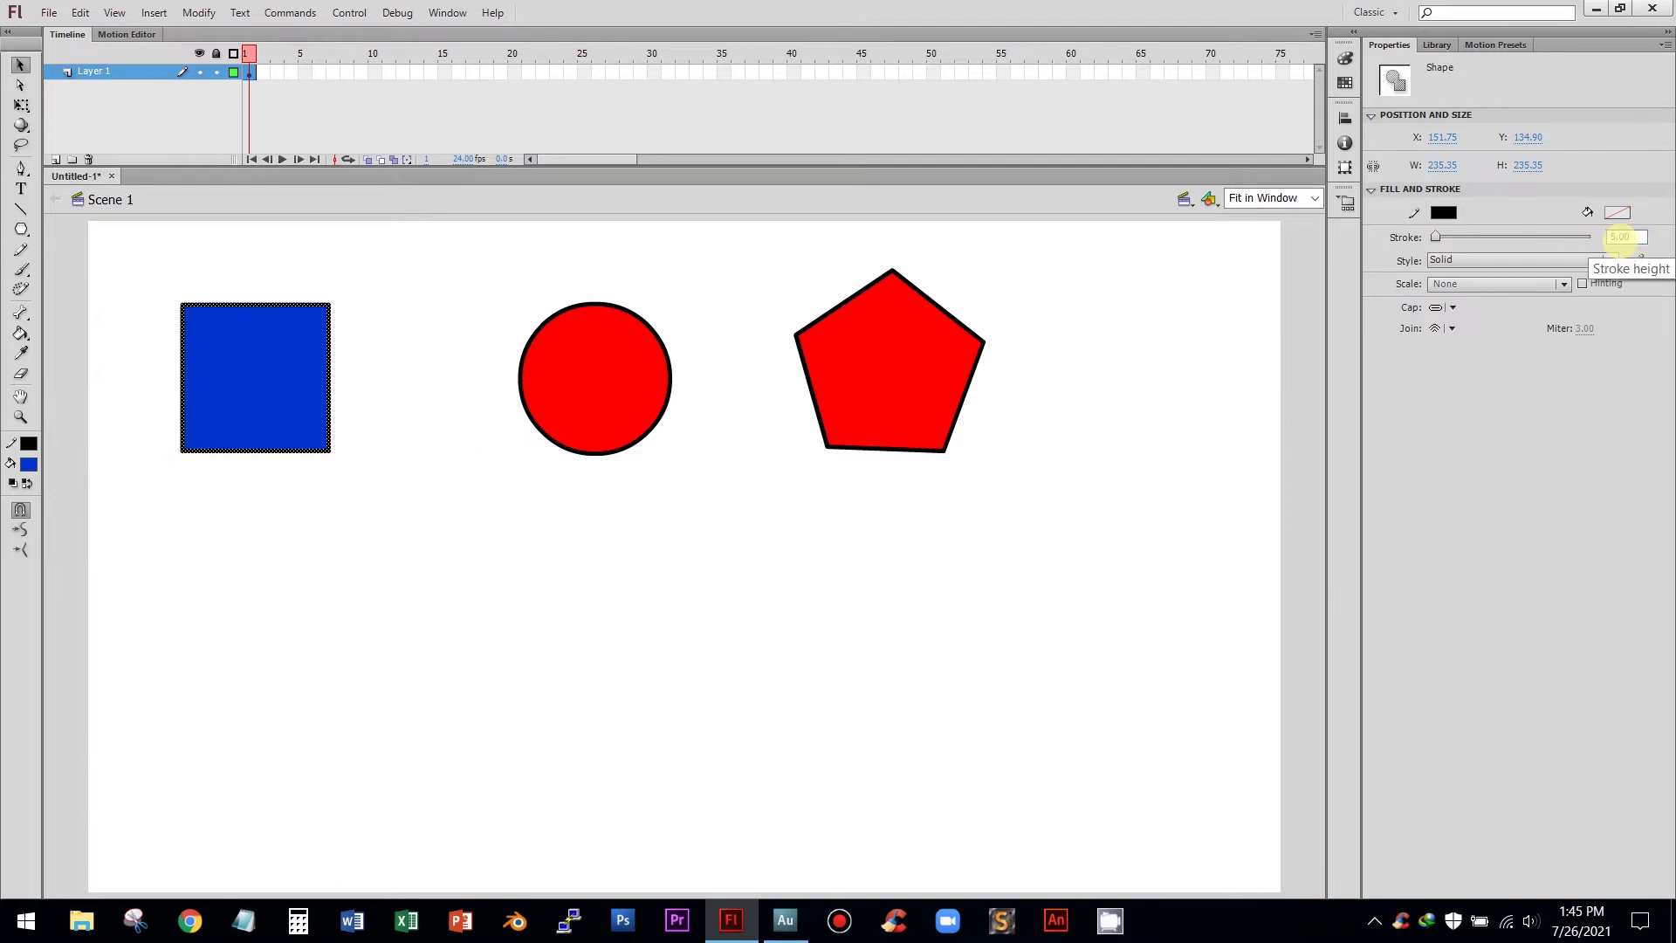
pyautogui.click(546, 497)
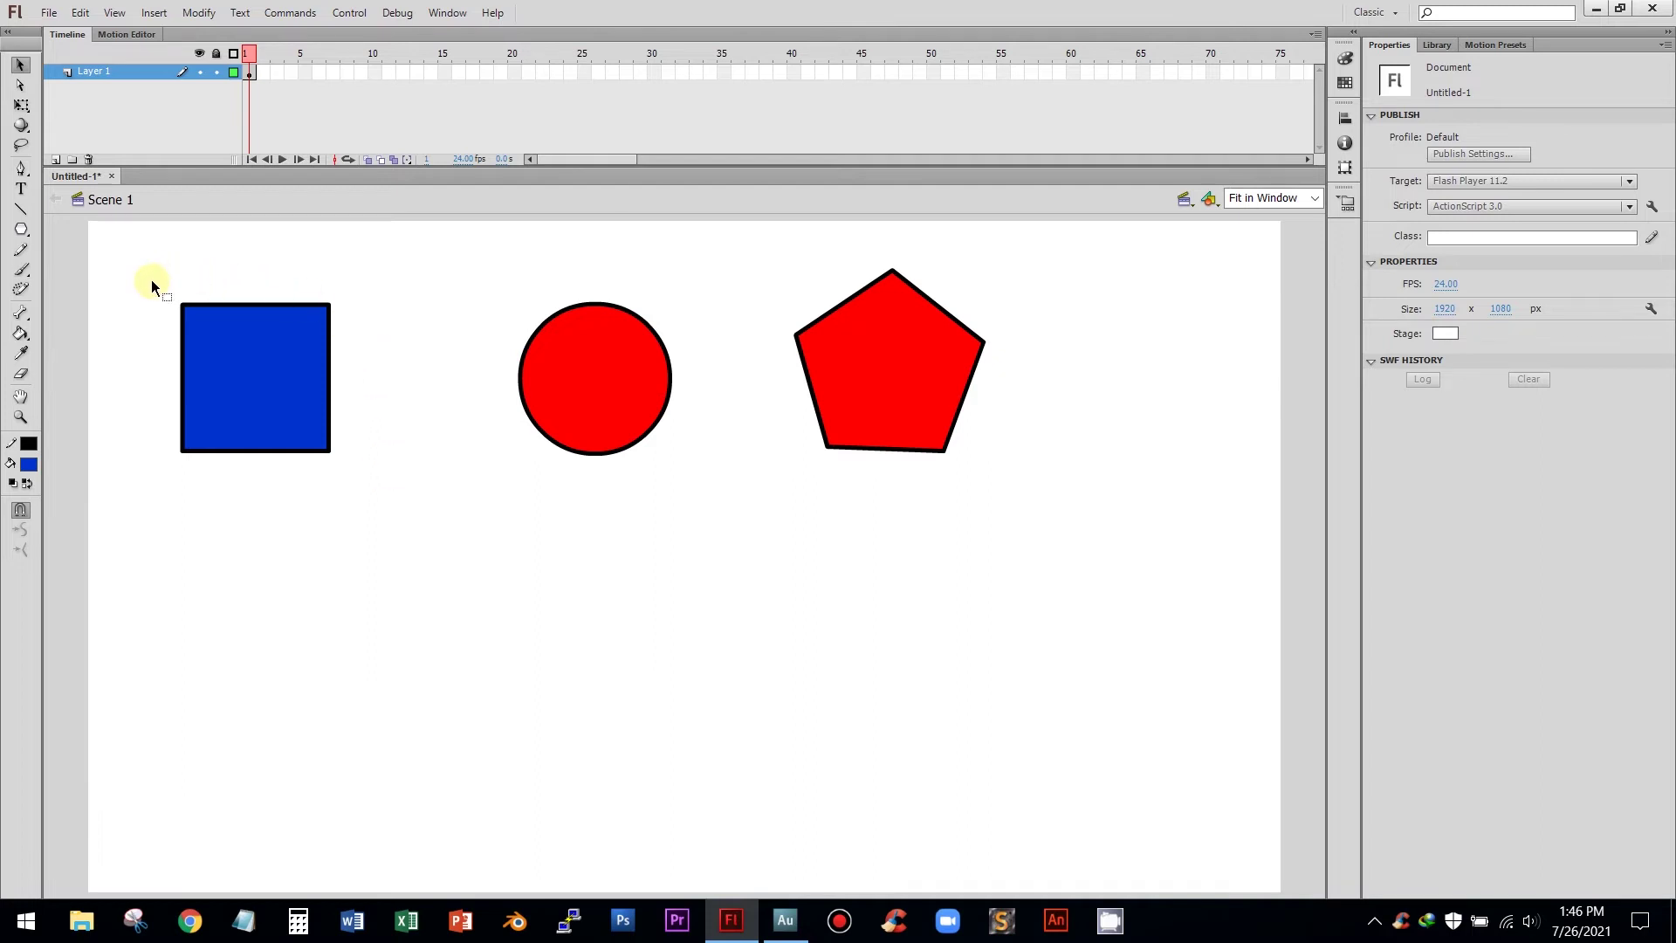
# Step: Practice selecting the square's fill and outline together and its fill alone, clearing the selection each time
pyautogui.moveTo(151, 280); pyautogui.dragTo(375, 481)
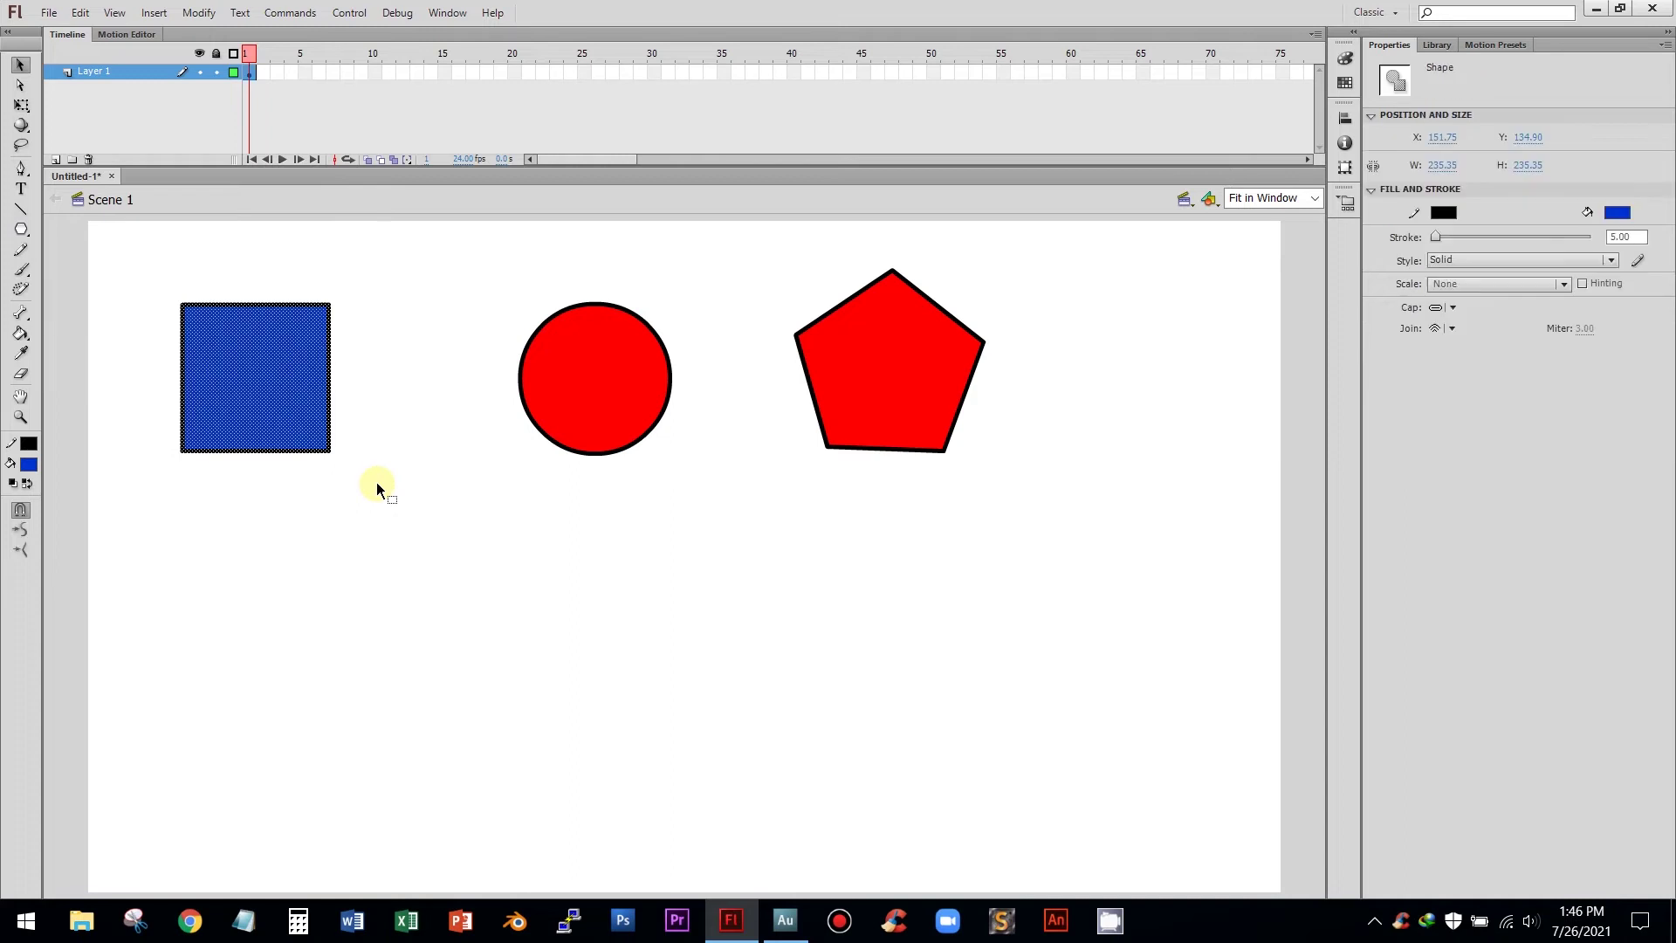
pyautogui.click(382, 445)
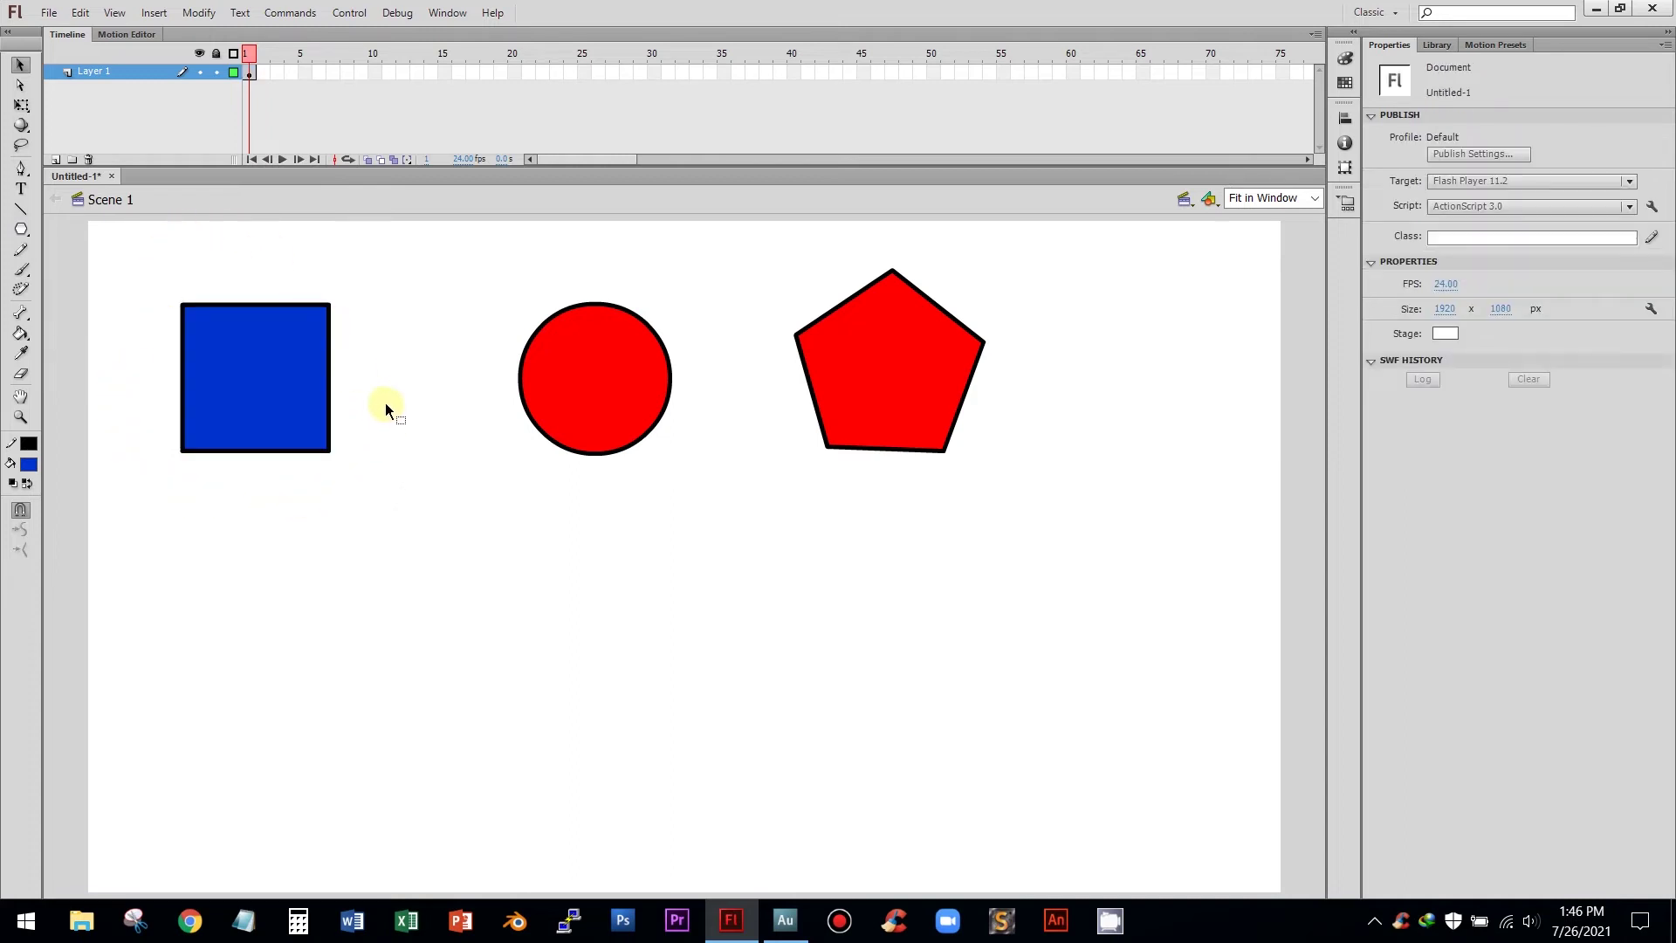
pyautogui.doubleClick(246, 370)
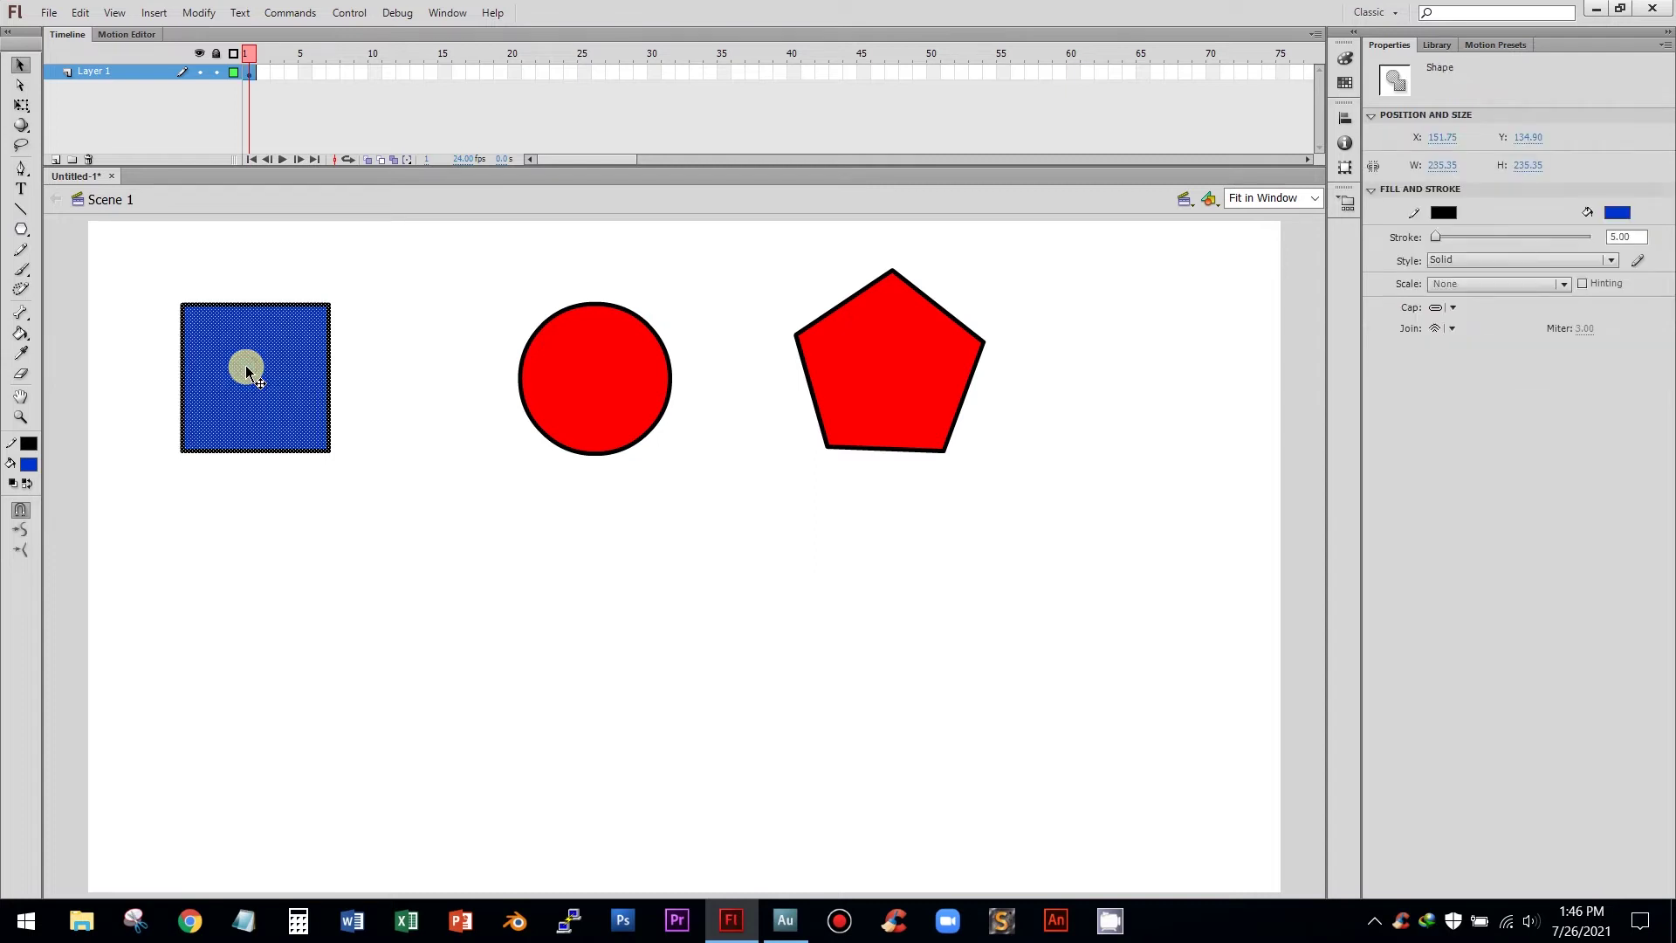
pyautogui.click(396, 370)
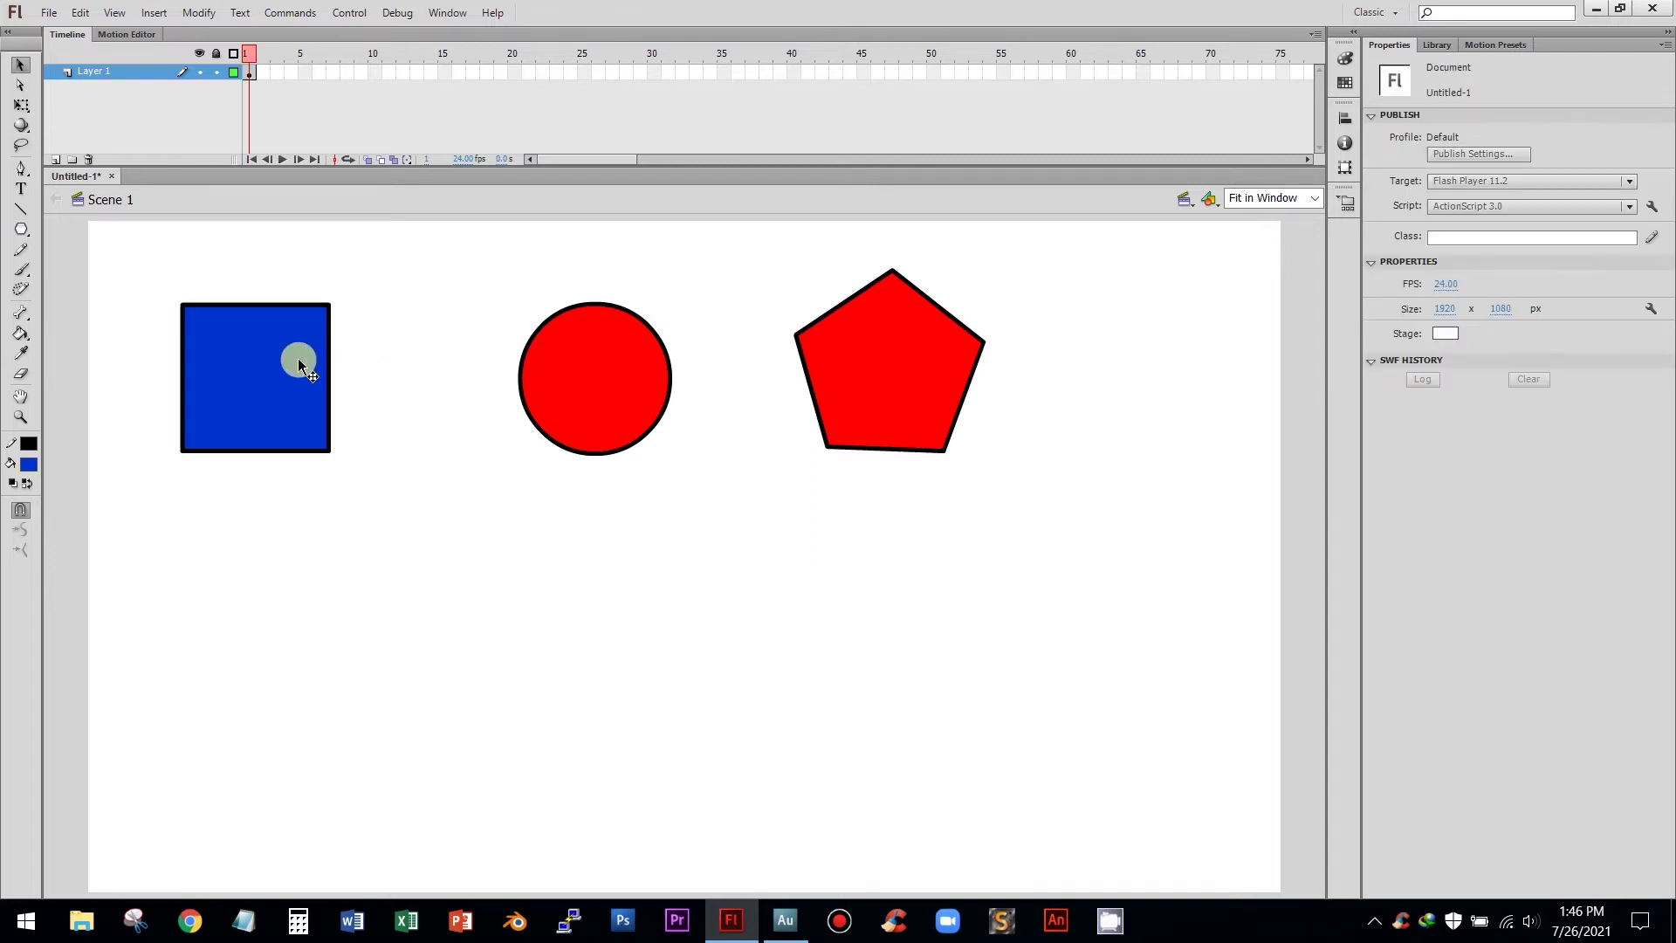
pyautogui.click(235, 368)
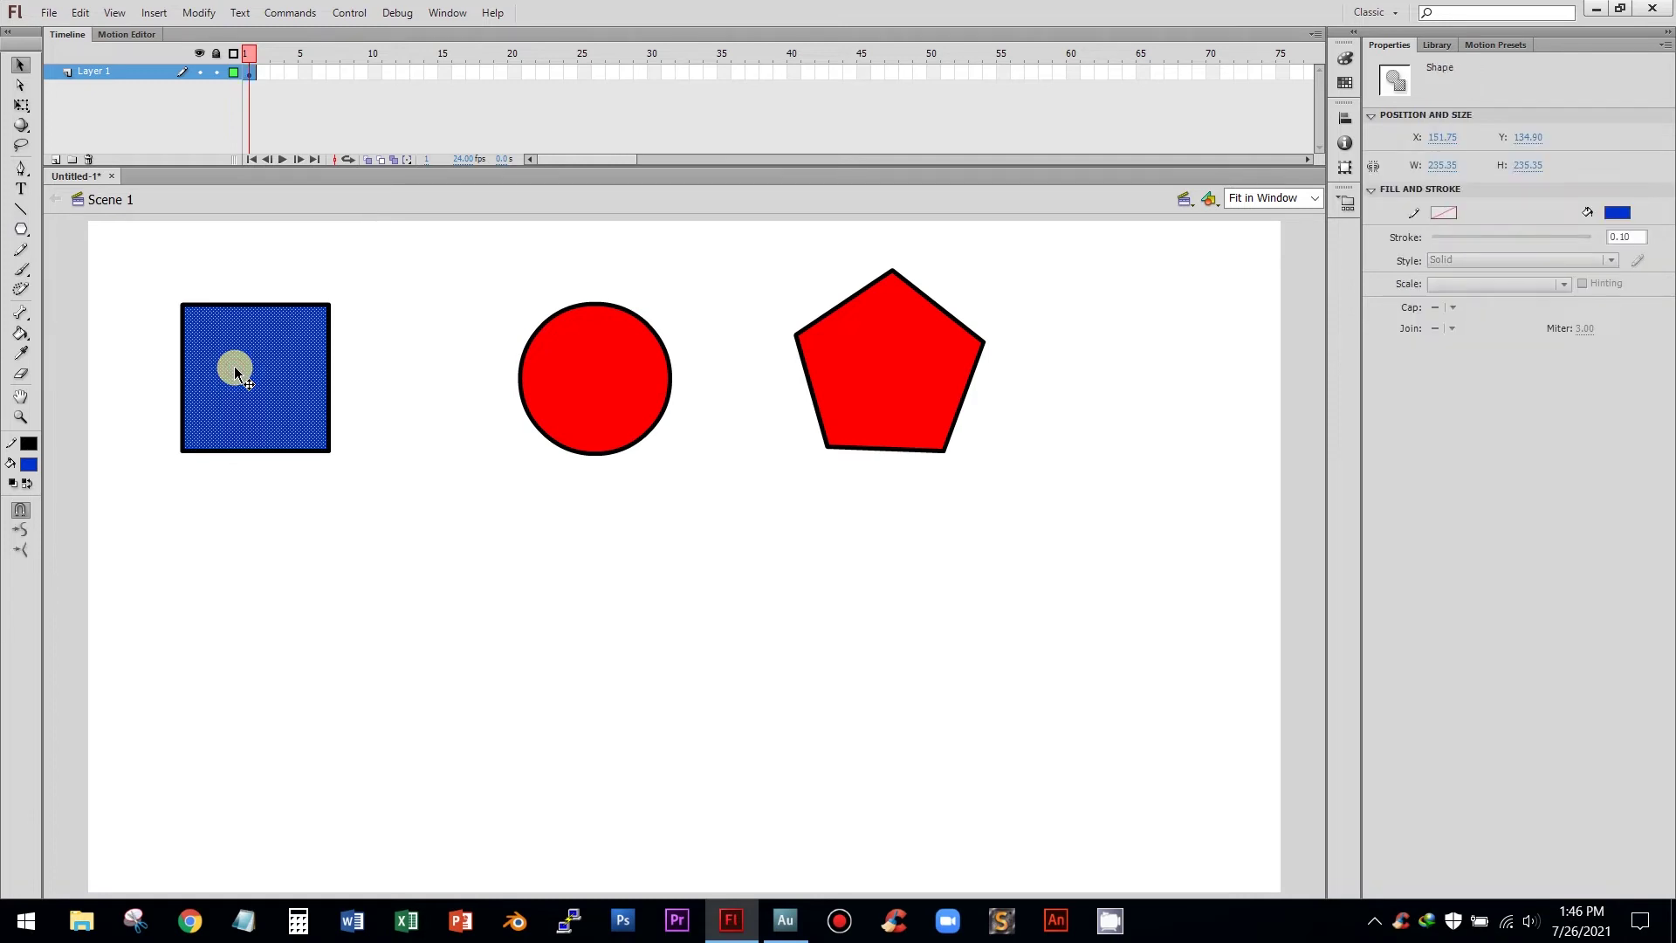
pyautogui.click(374, 333)
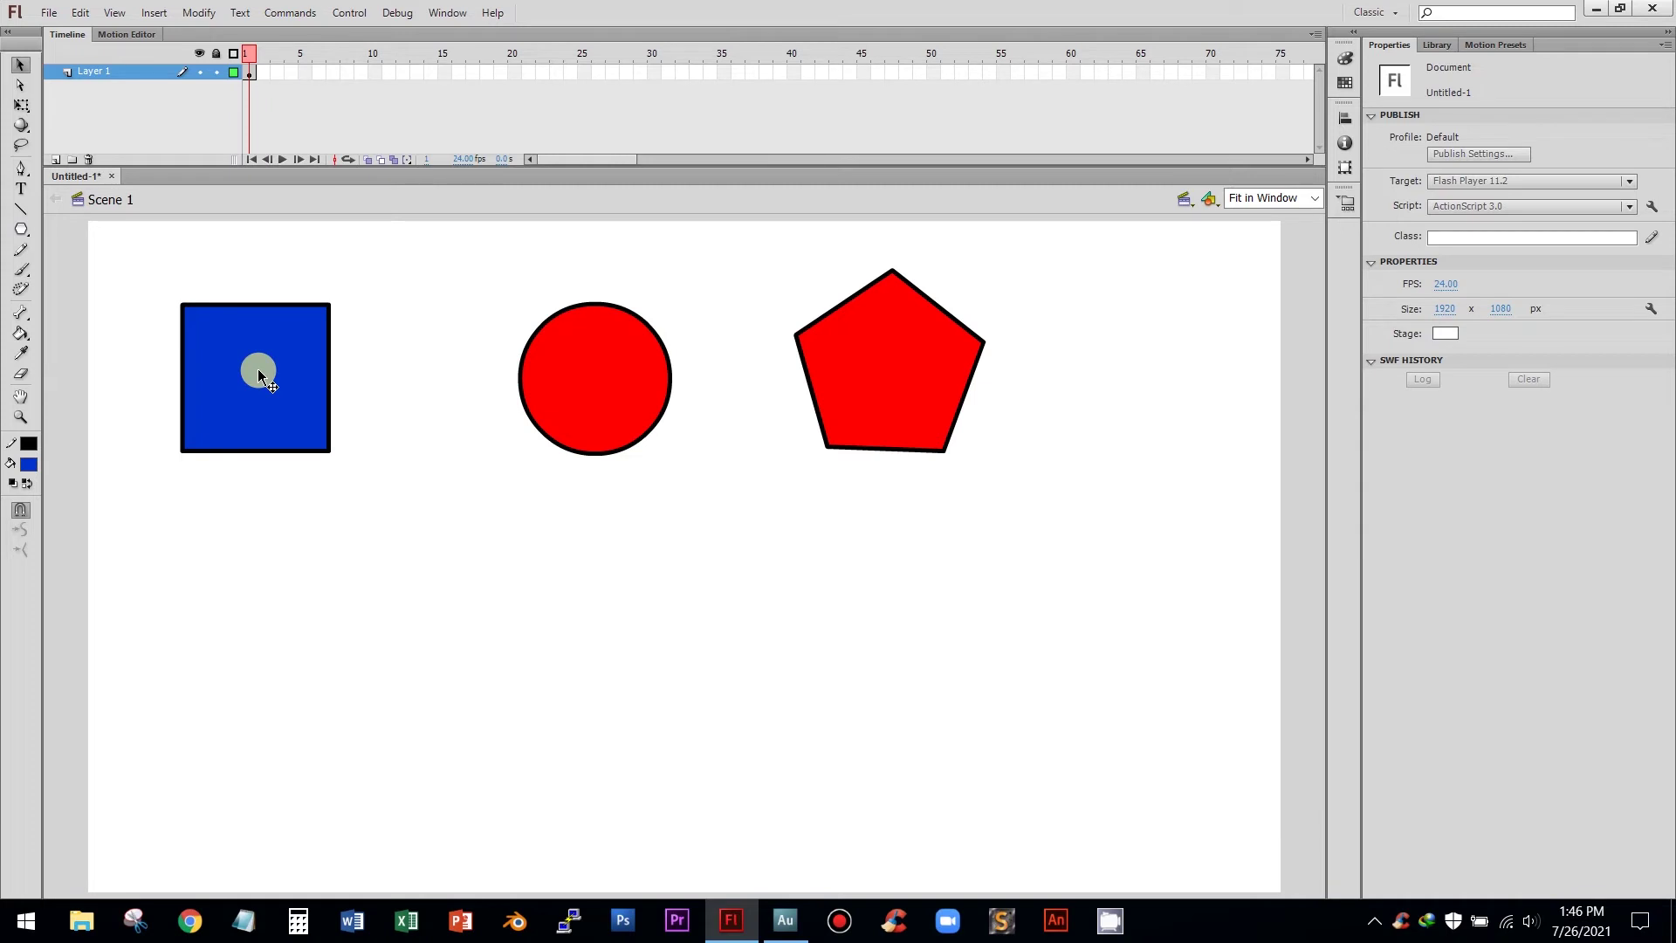
# Step: Select the blue square with its fill and outline and move it slightly down toward the circle
pyautogui.doubleClick(246, 380)
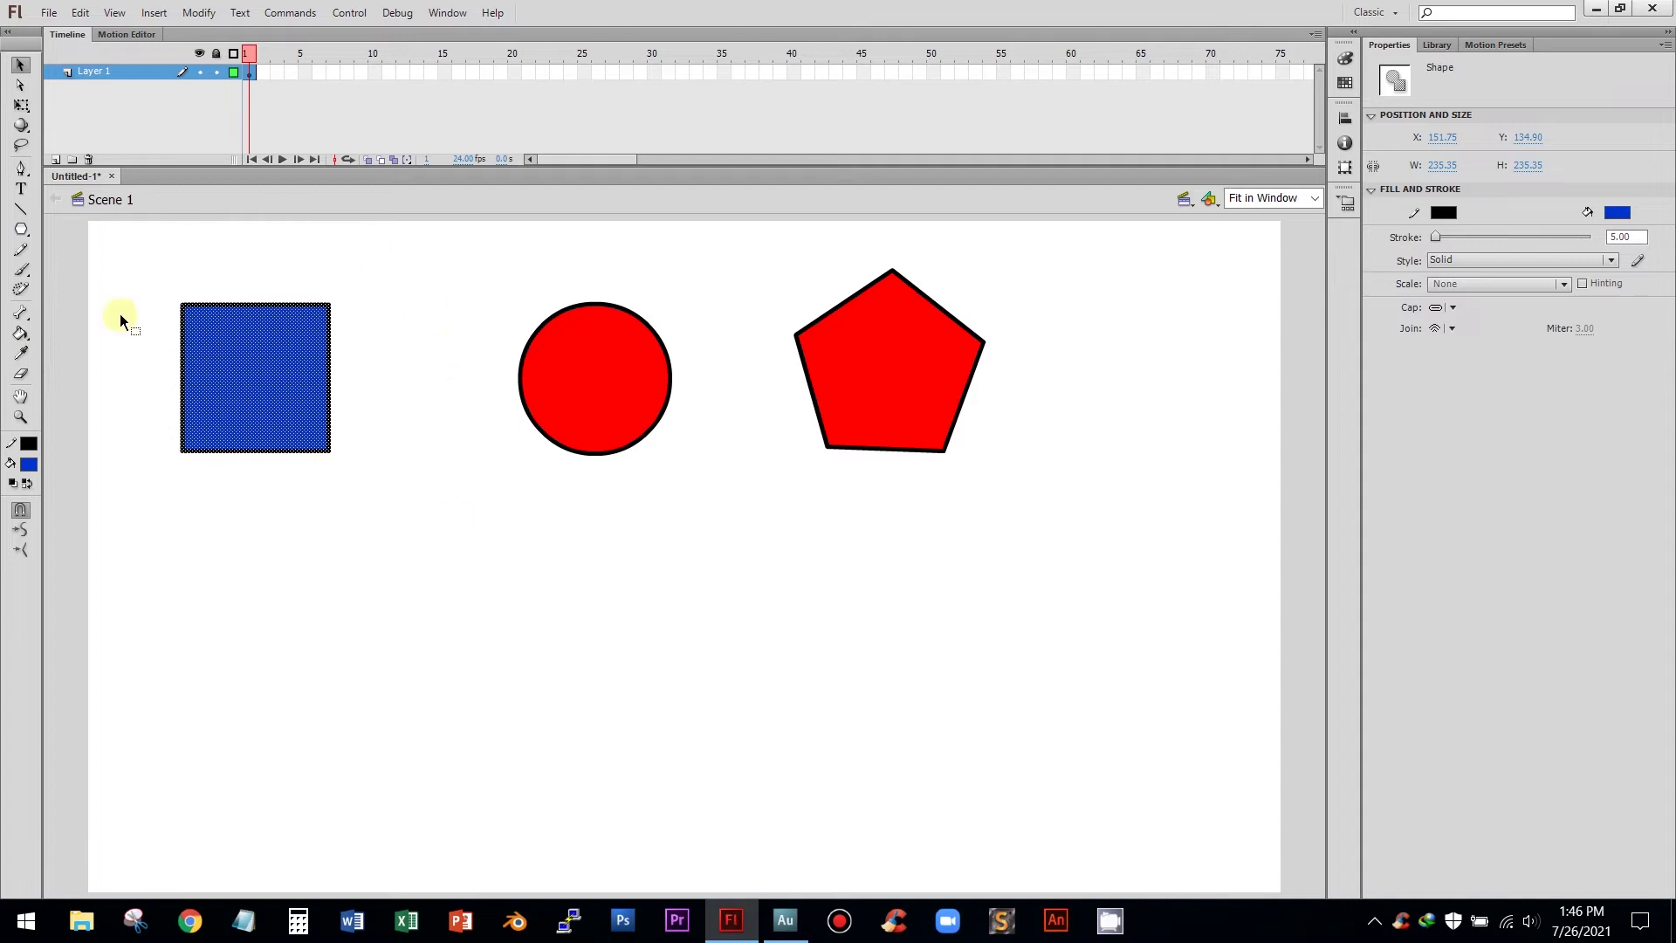
pyautogui.moveTo(247, 371); pyautogui.dragTo(307, 396)
pyautogui.press('p')
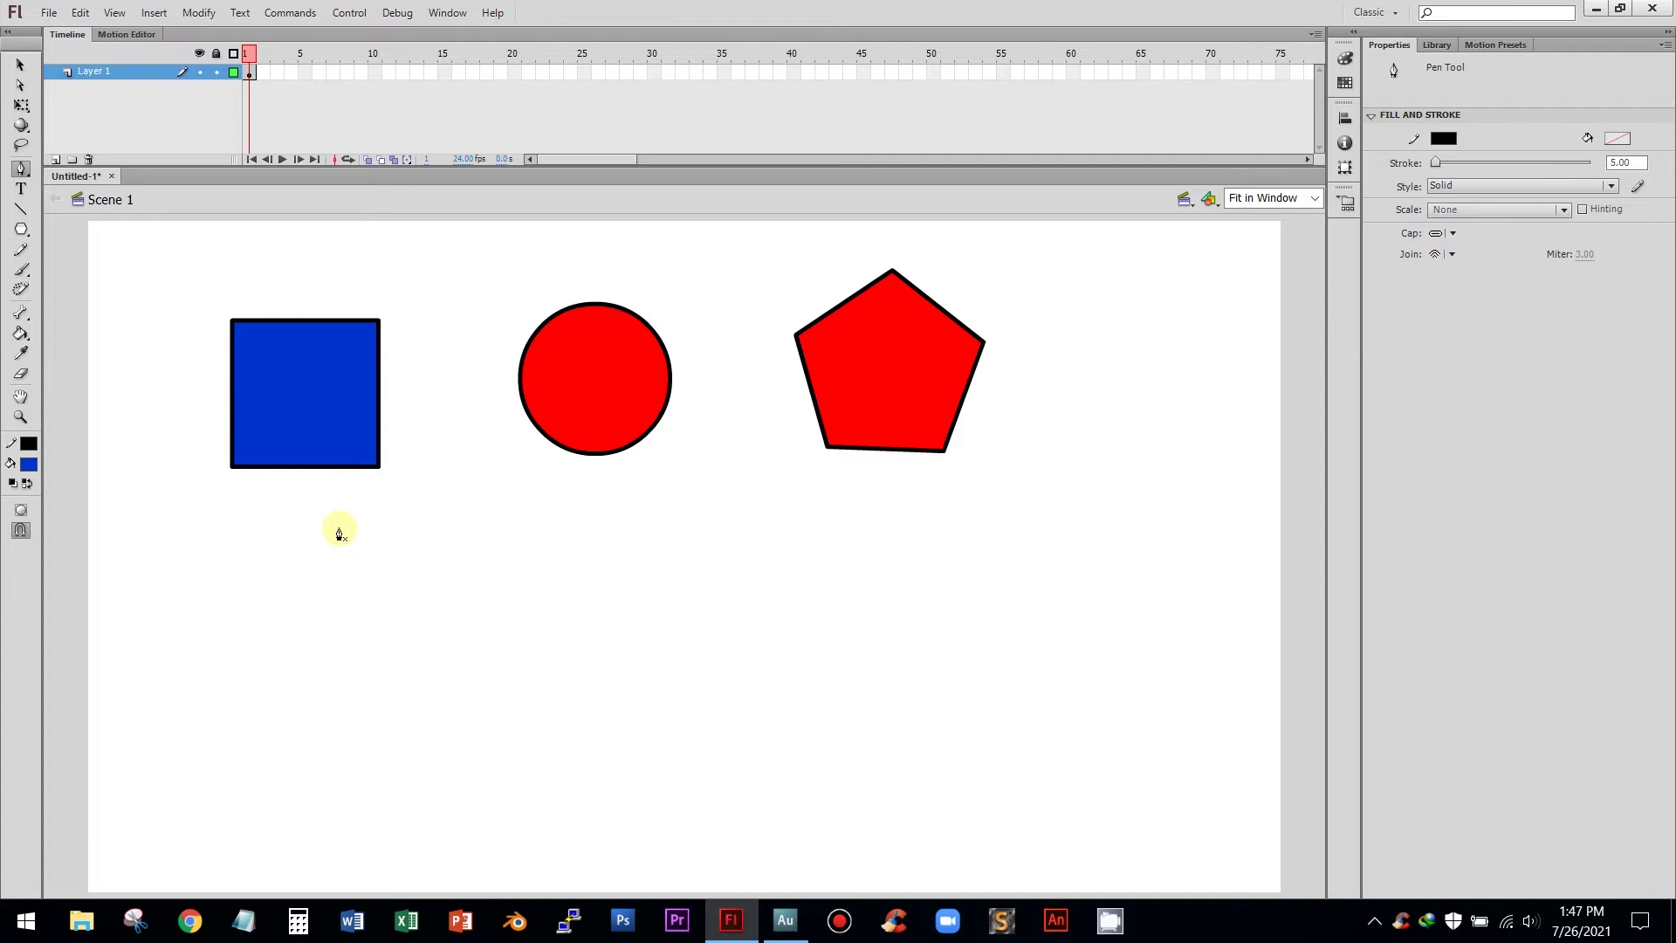
pyautogui.click(22, 169)
pyautogui.click(87, 168)
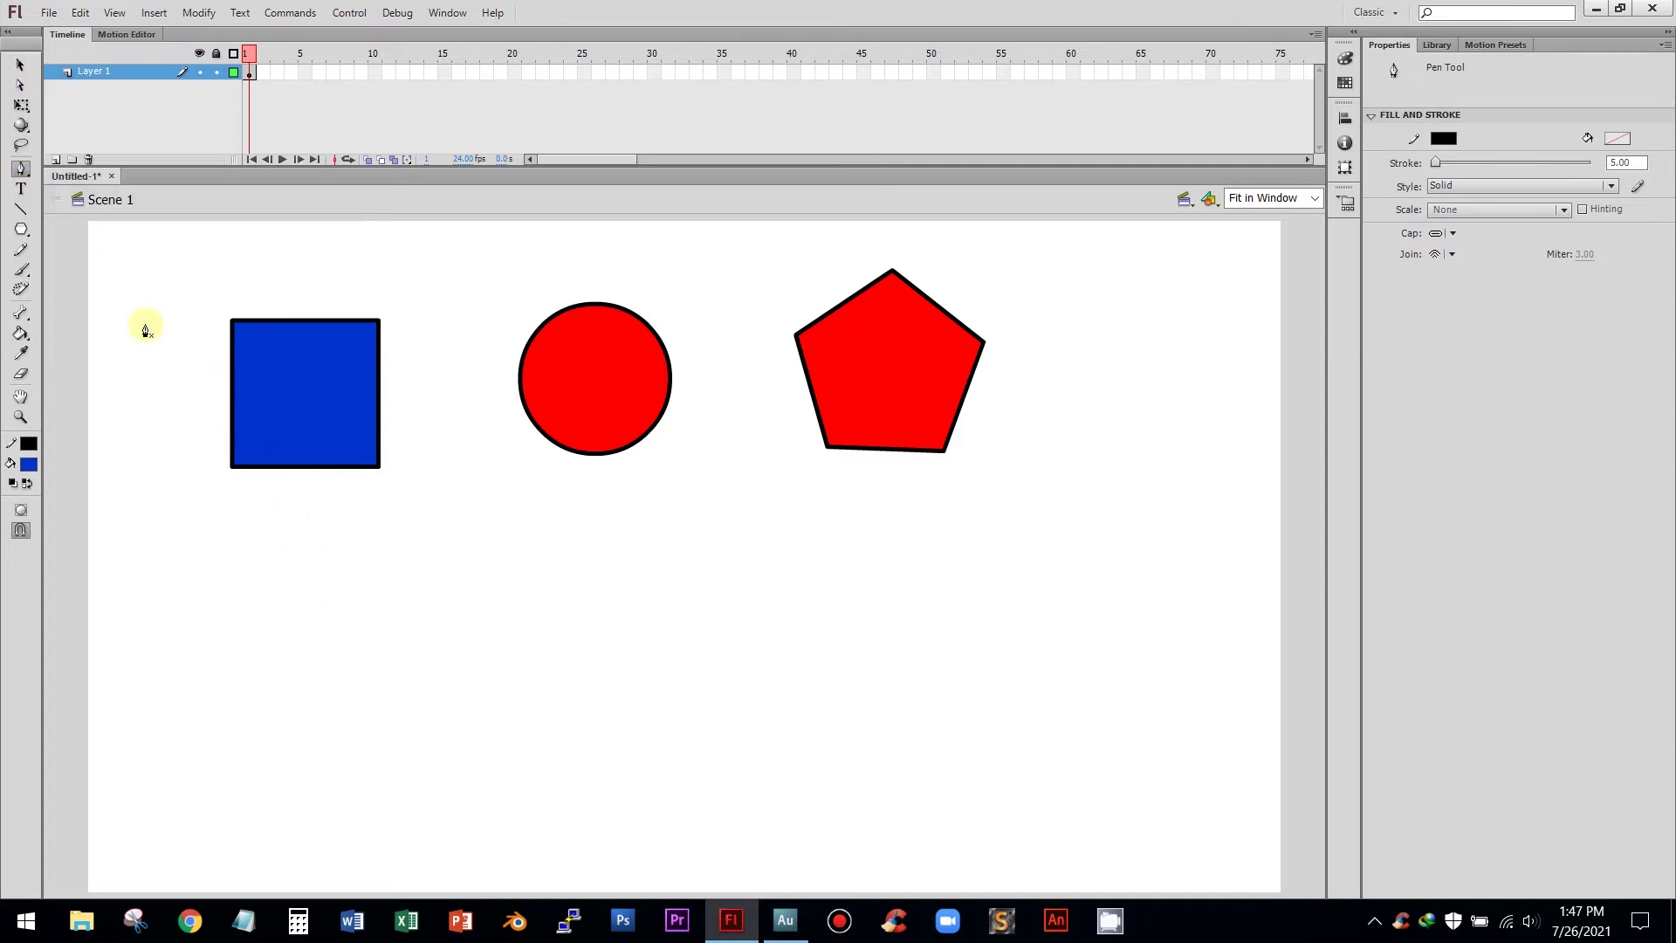
pyautogui.click(24, 66)
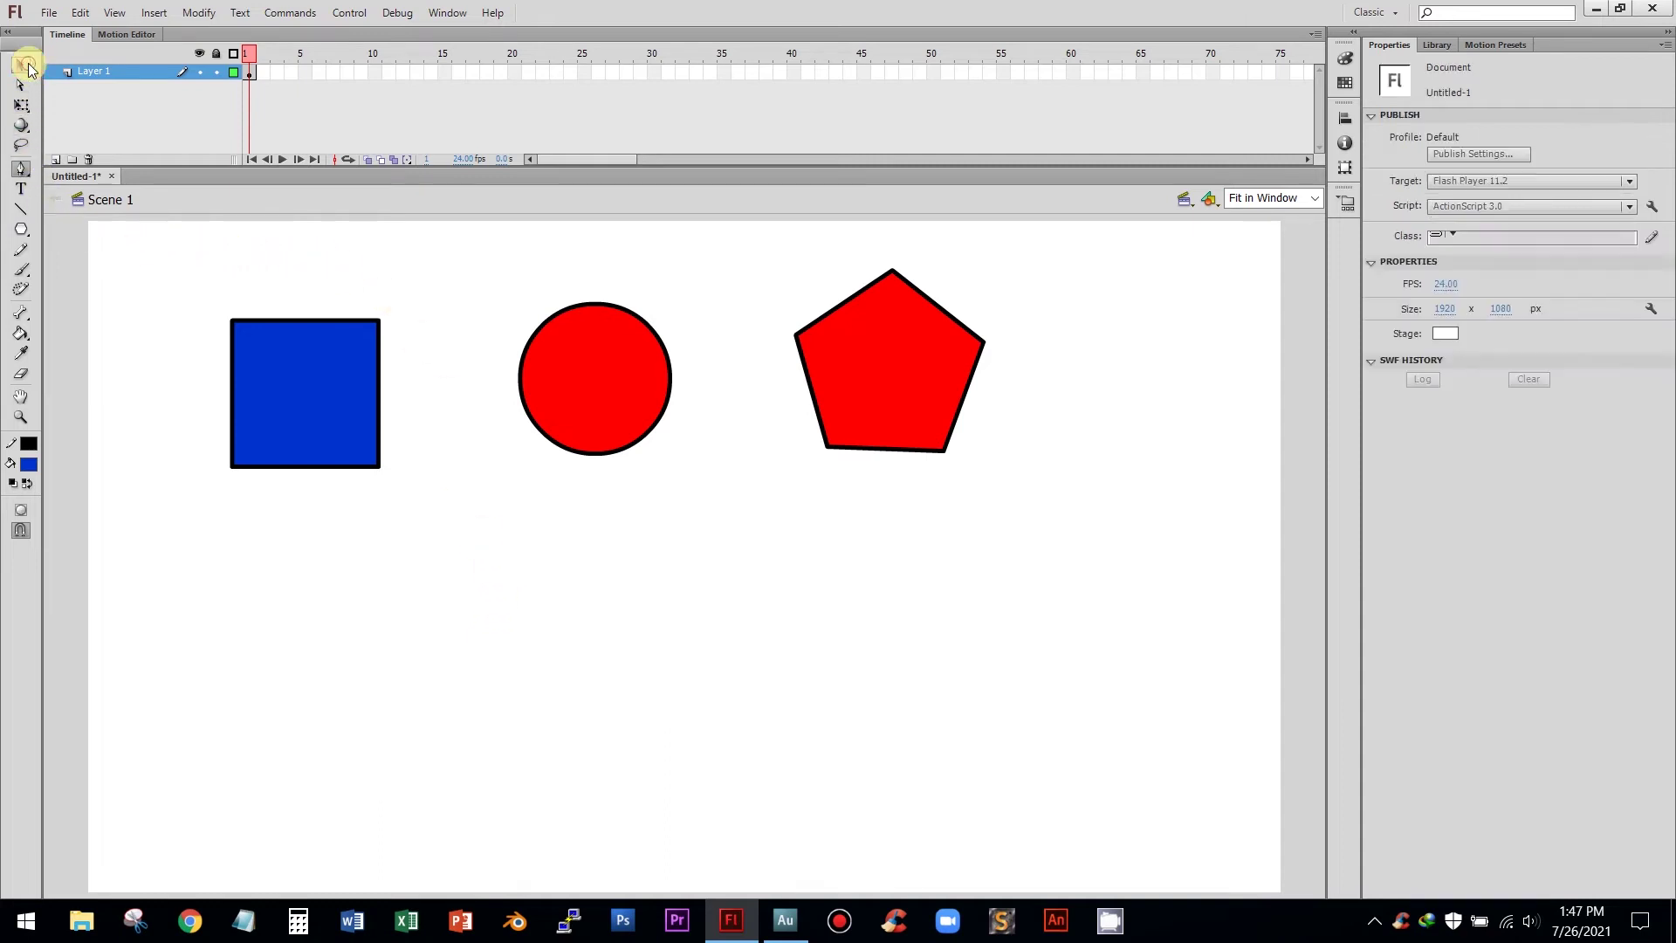
pyautogui.click(22, 232)
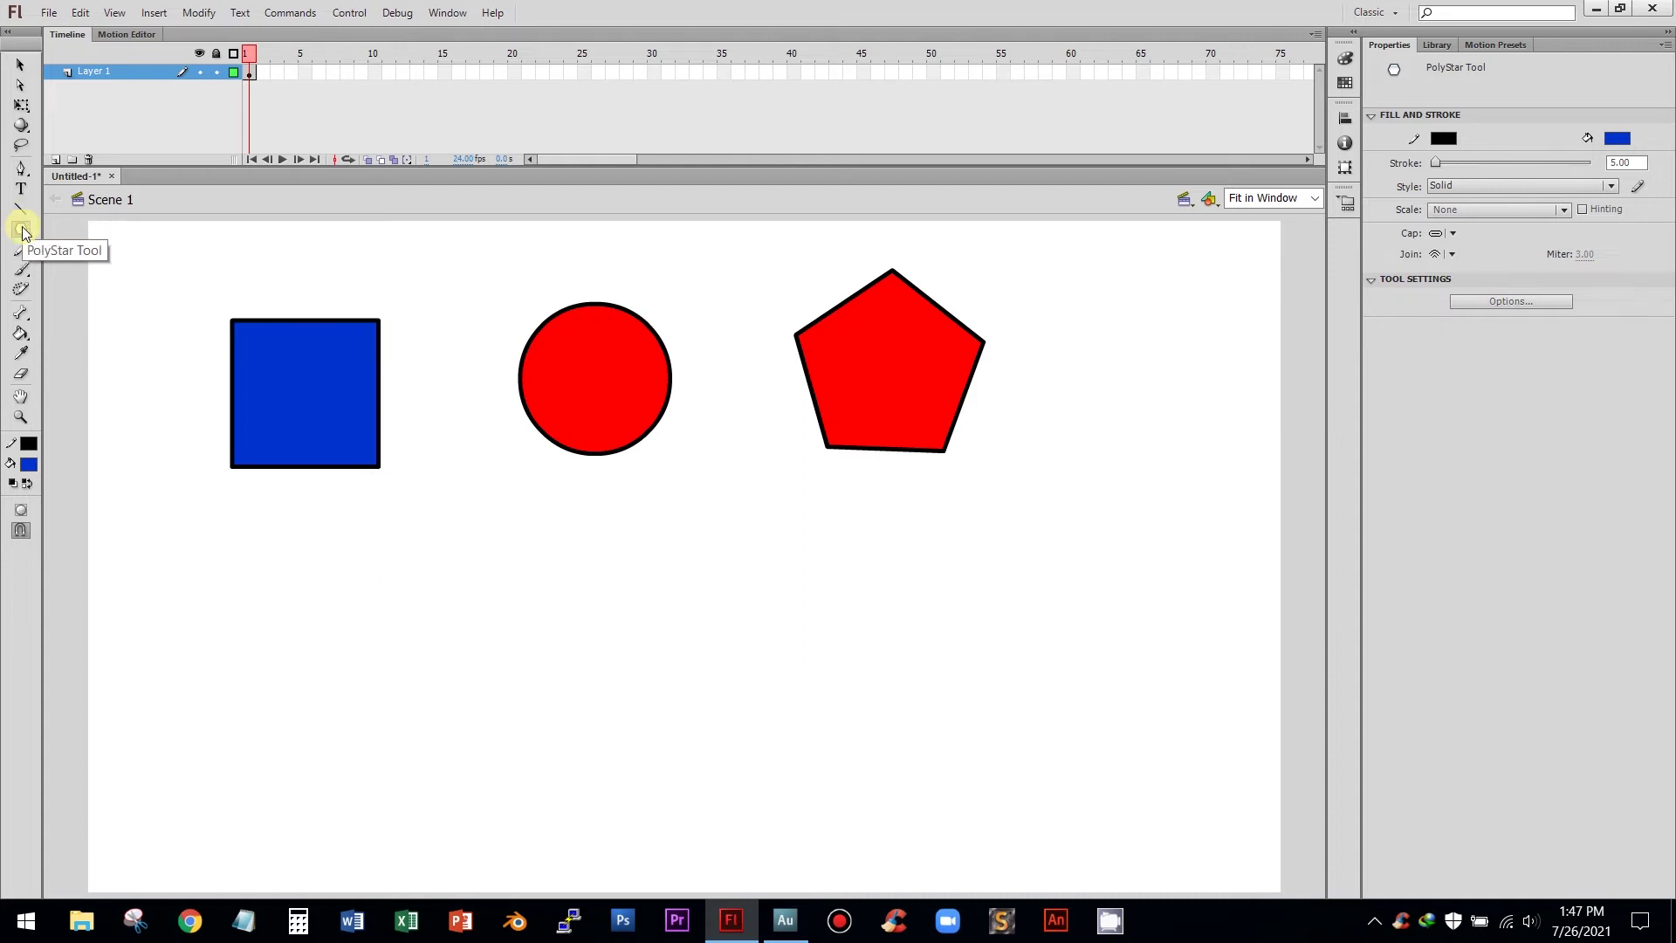
# Step: Draw a closed, curved freeform outline below the blue square with the Pen tool and deselect it
pyautogui.click(22, 168)
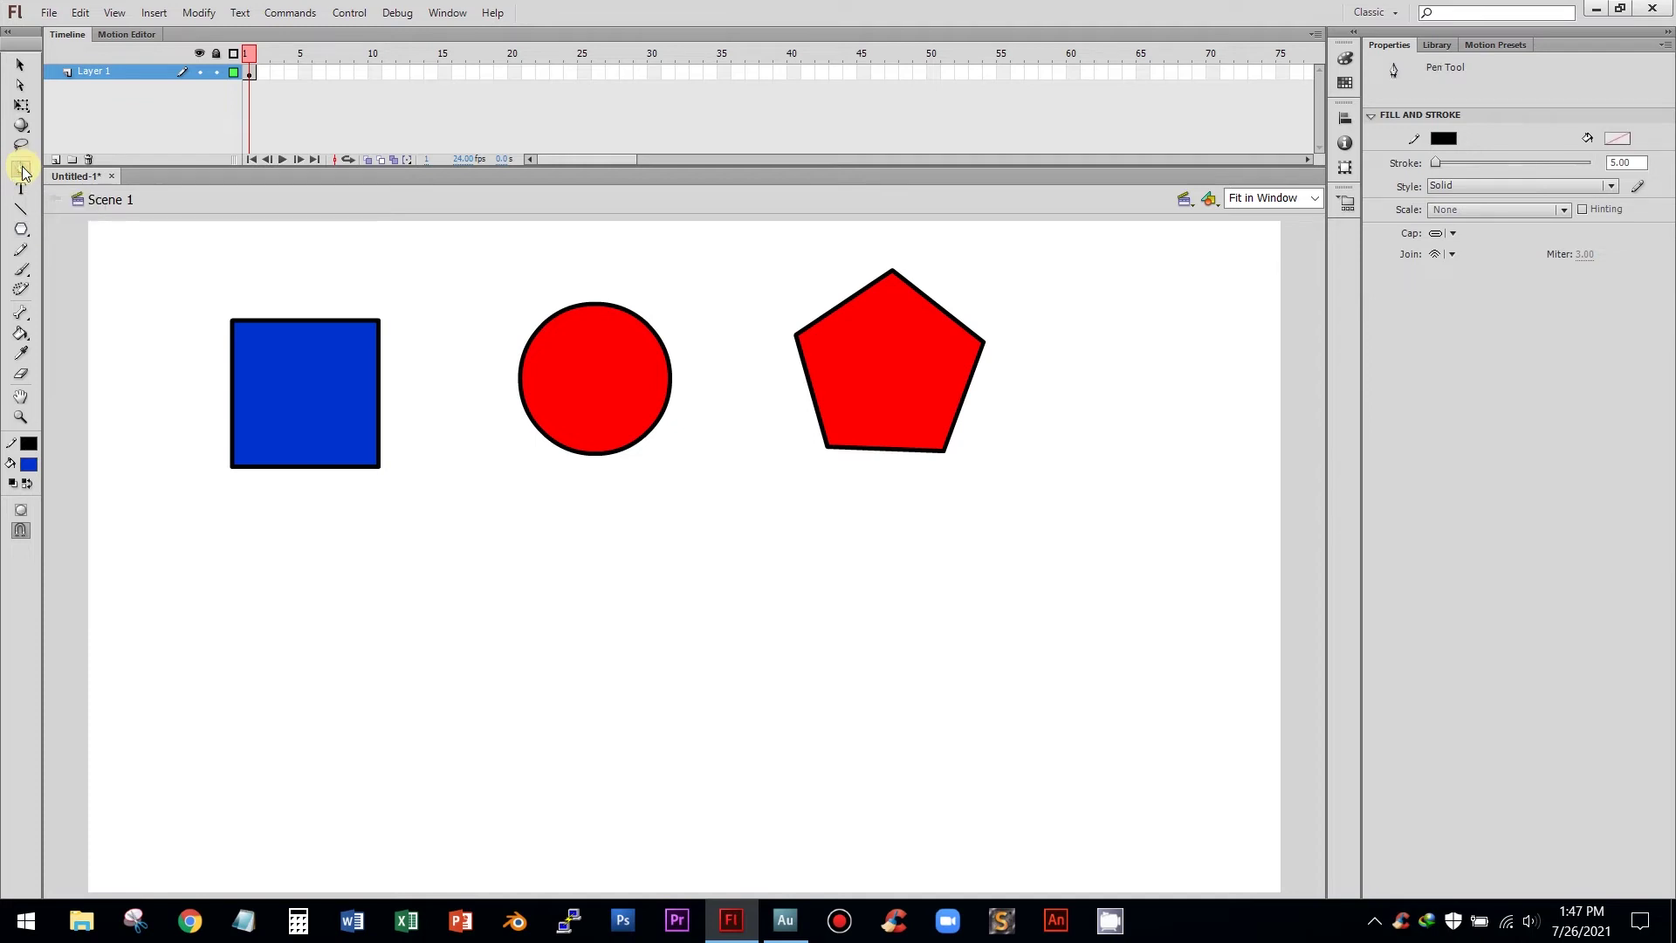
pyautogui.click(295, 556)
pyautogui.moveTo(401, 587)
pyautogui.mouseDown()
pyautogui.moveTo(422, 665)
pyautogui.moveTo(352, 709)
pyautogui.mouseUp()
pyautogui.moveTo(234, 672); pyautogui.dragTo(273, 540)
pyautogui.click(295, 555)
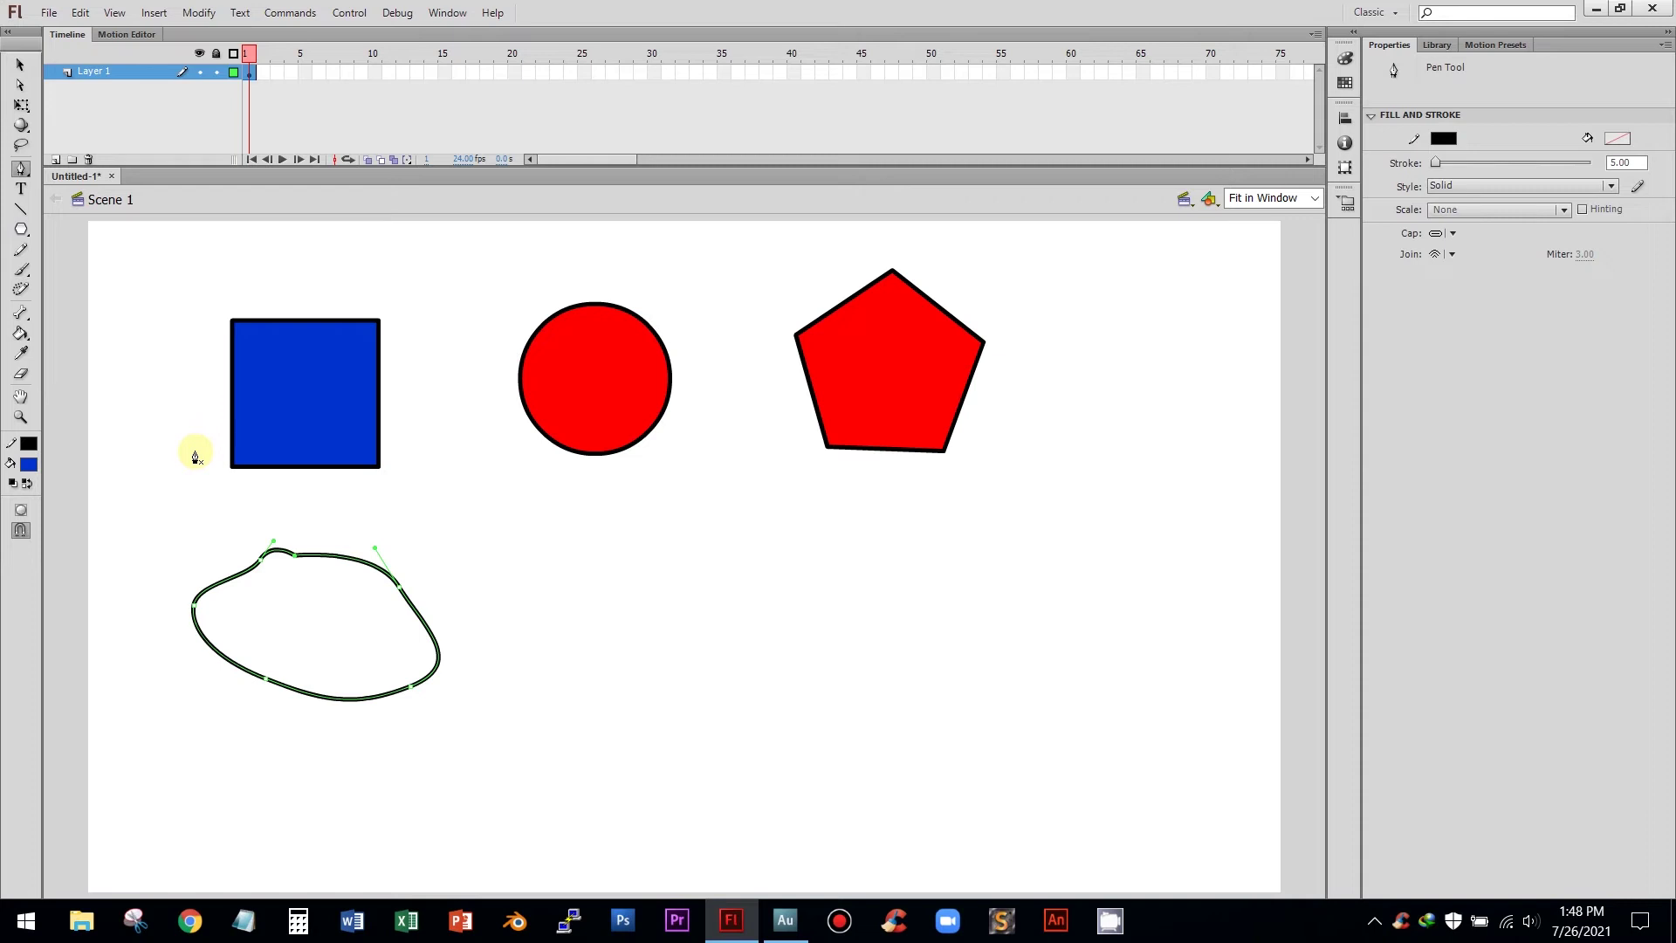
pyautogui.click(20, 65)
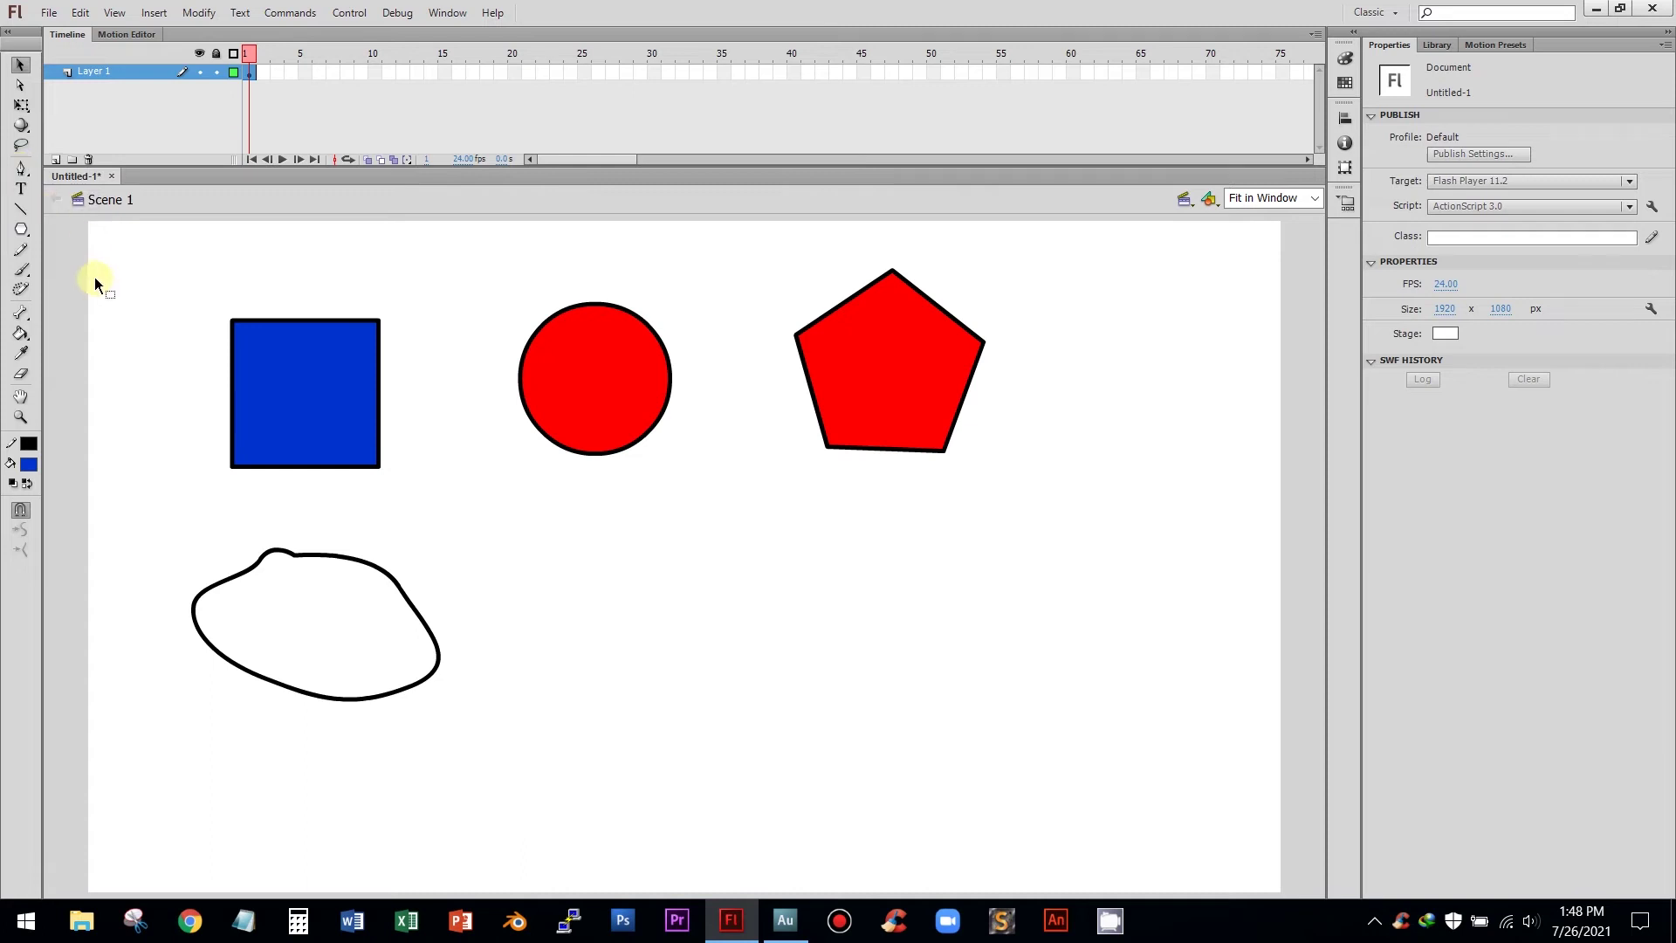
# Step: Draw a four-sided diamond about 405 px wide and 228 px high below the circle with the Line tool
pyautogui.click(22, 211)
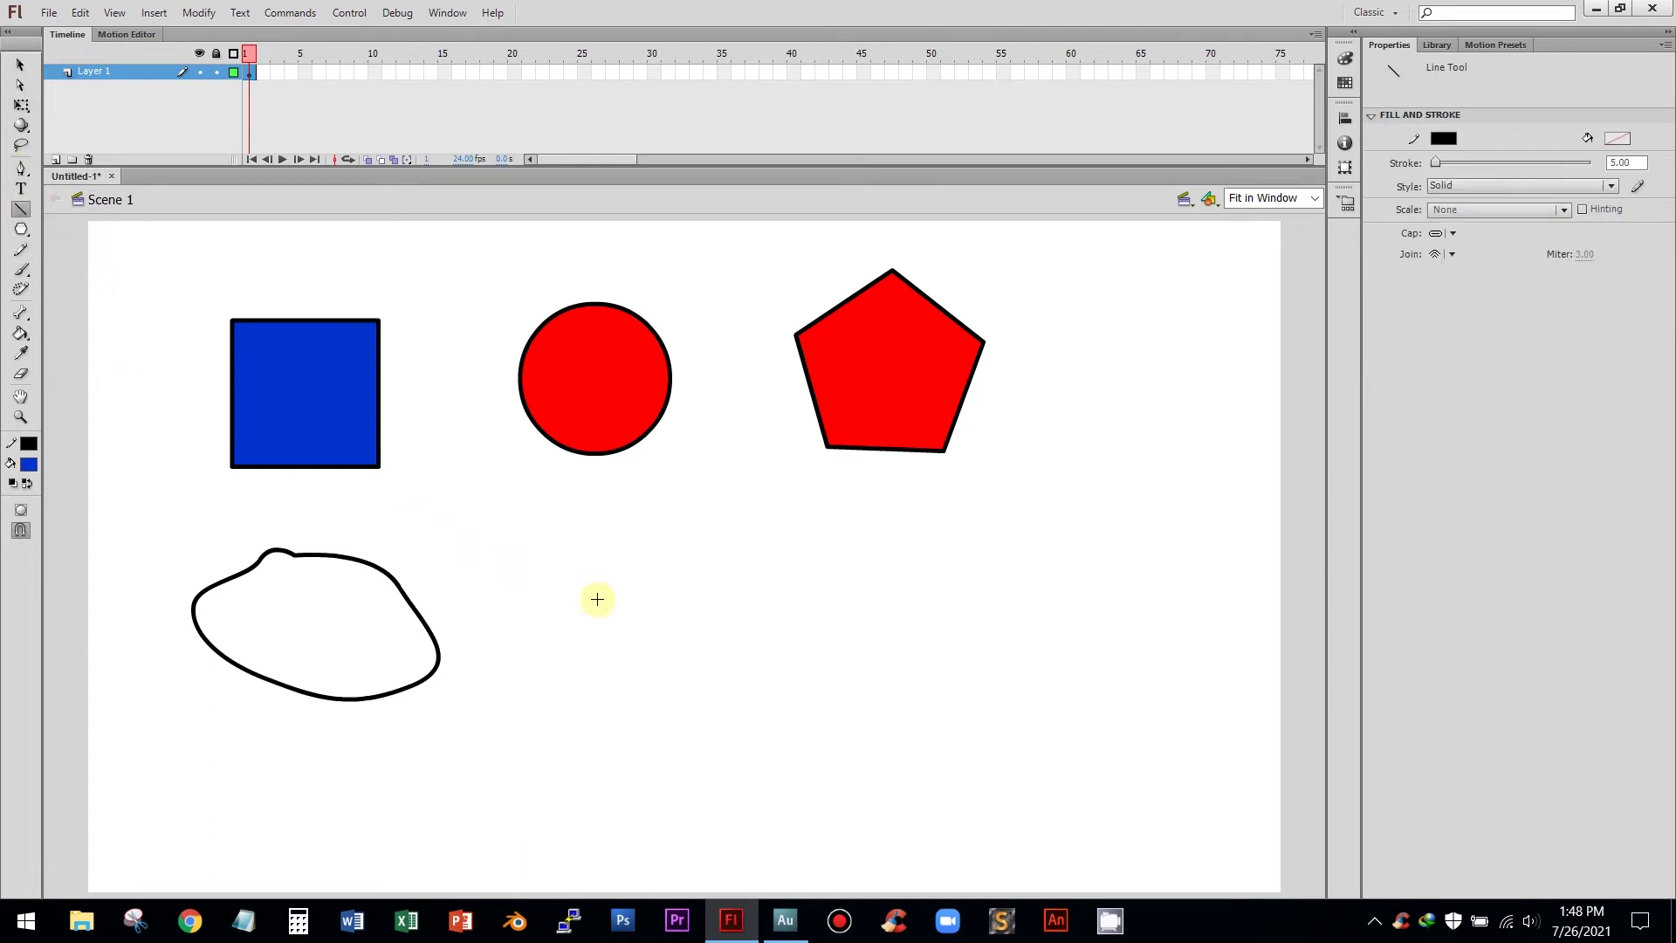
pyautogui.moveTo(502, 623)
pyautogui.mouseDown()
pyautogui.moveTo(616, 550)
pyautogui.moveTo(753, 609)
pyautogui.moveTo(592, 690)
pyautogui.moveTo(502, 624)
pyautogui.mouseUp()
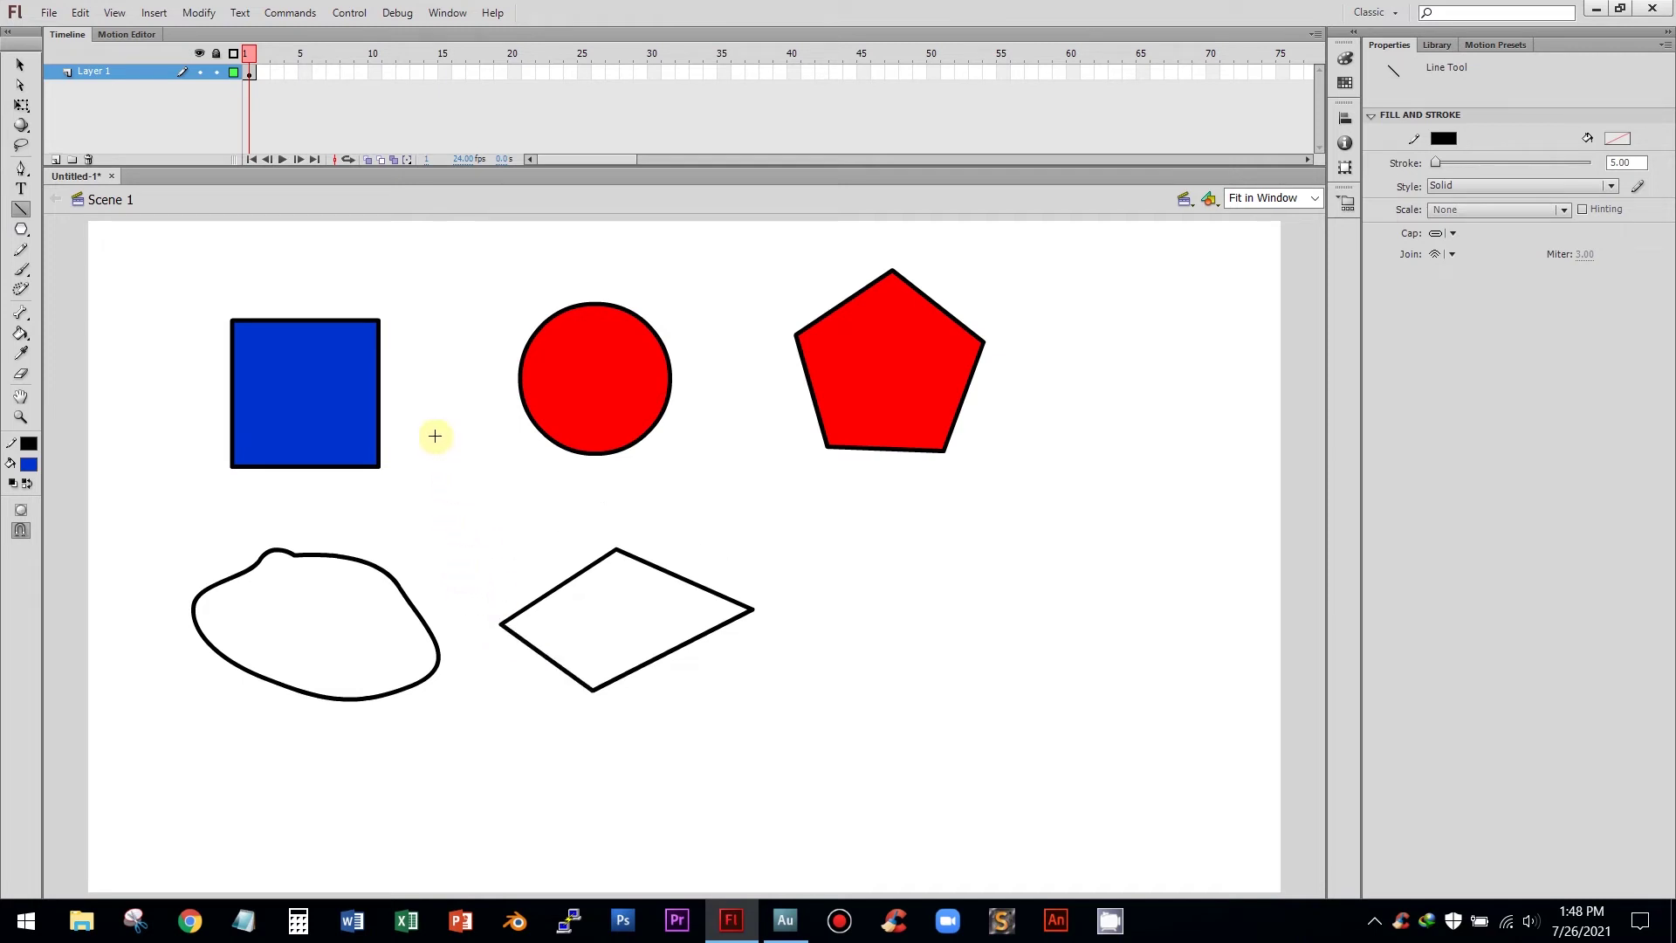
# Step: Draw a freehand oval about 287 by 316 px beside the diamond with the Pencil tool and delete it
pyautogui.click(22, 250)
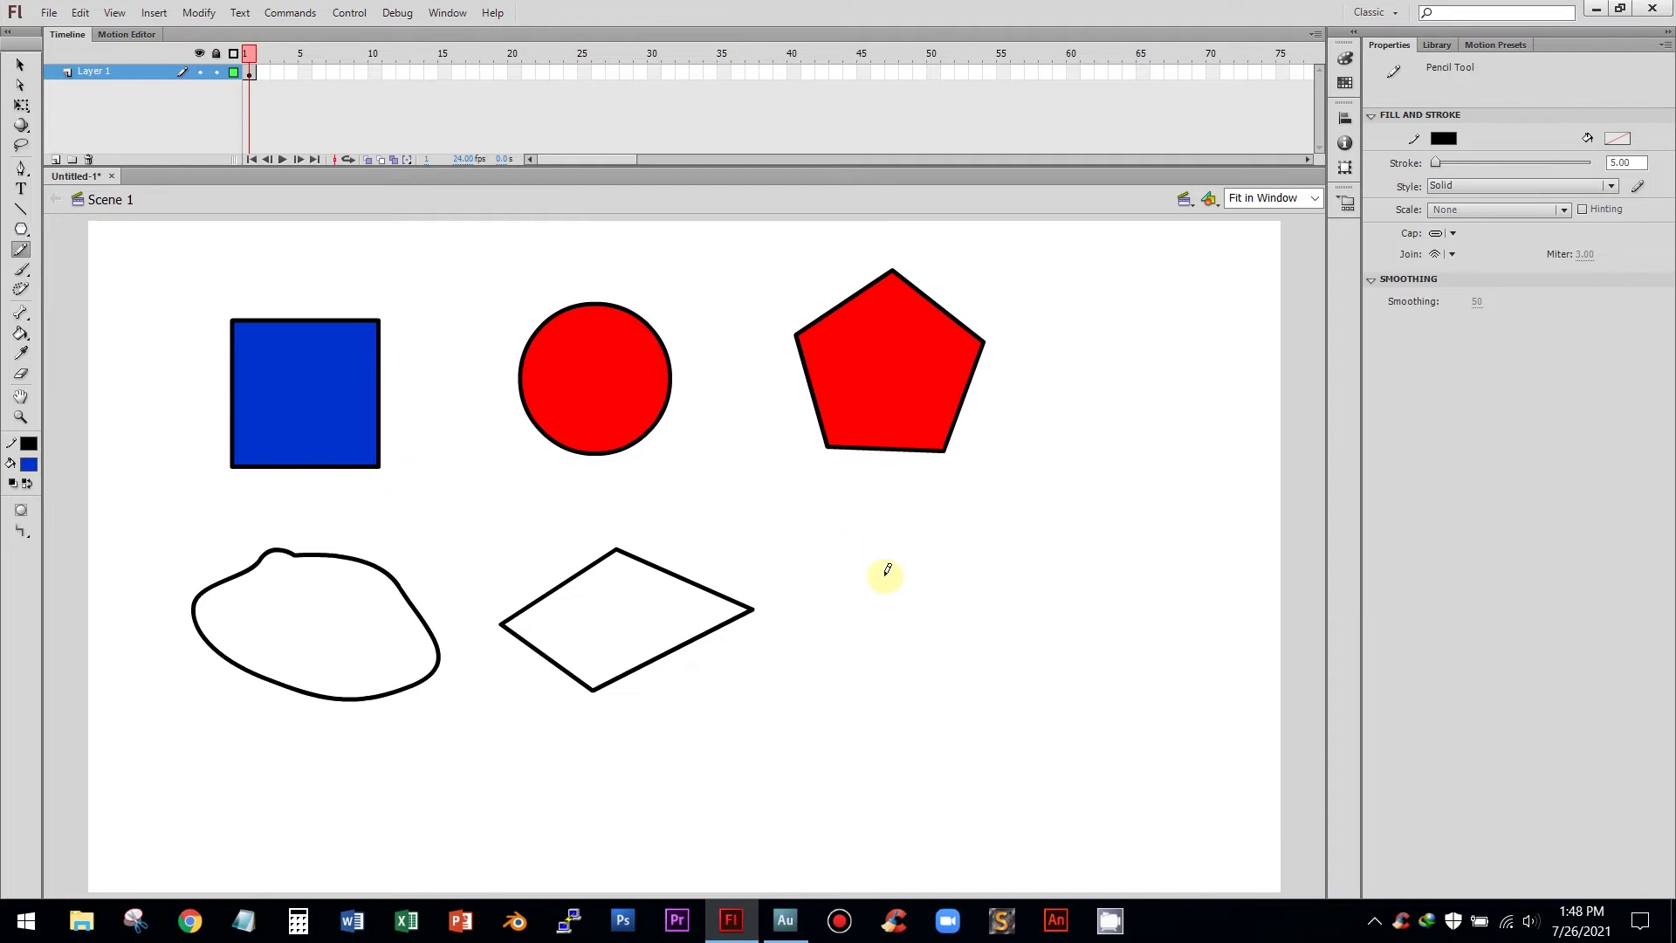
pyautogui.moveTo(887, 583)
pyautogui.mouseDown()
pyautogui.moveTo(907, 536)
pyautogui.moveTo(1004, 517)
pyautogui.moveTo(1045, 580)
pyautogui.moveTo(1021, 689)
pyautogui.moveTo(887, 695)
pyautogui.moveTo(884, 588)
pyautogui.mouseUp()
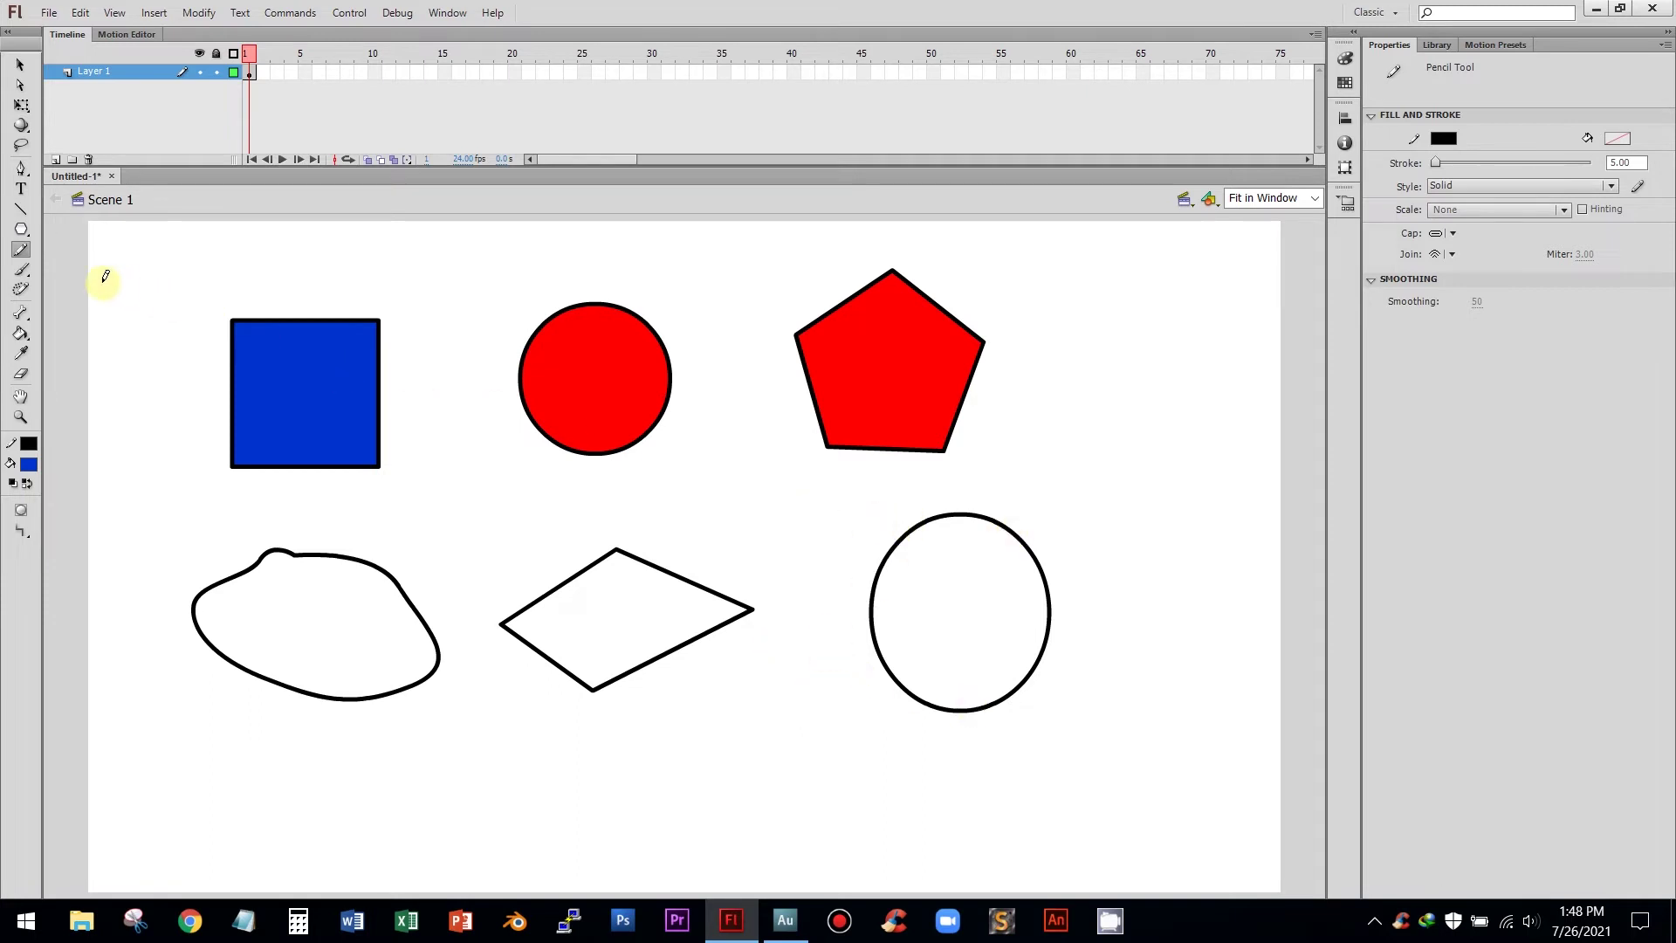
pyautogui.click(20, 65)
pyautogui.click(889, 555)
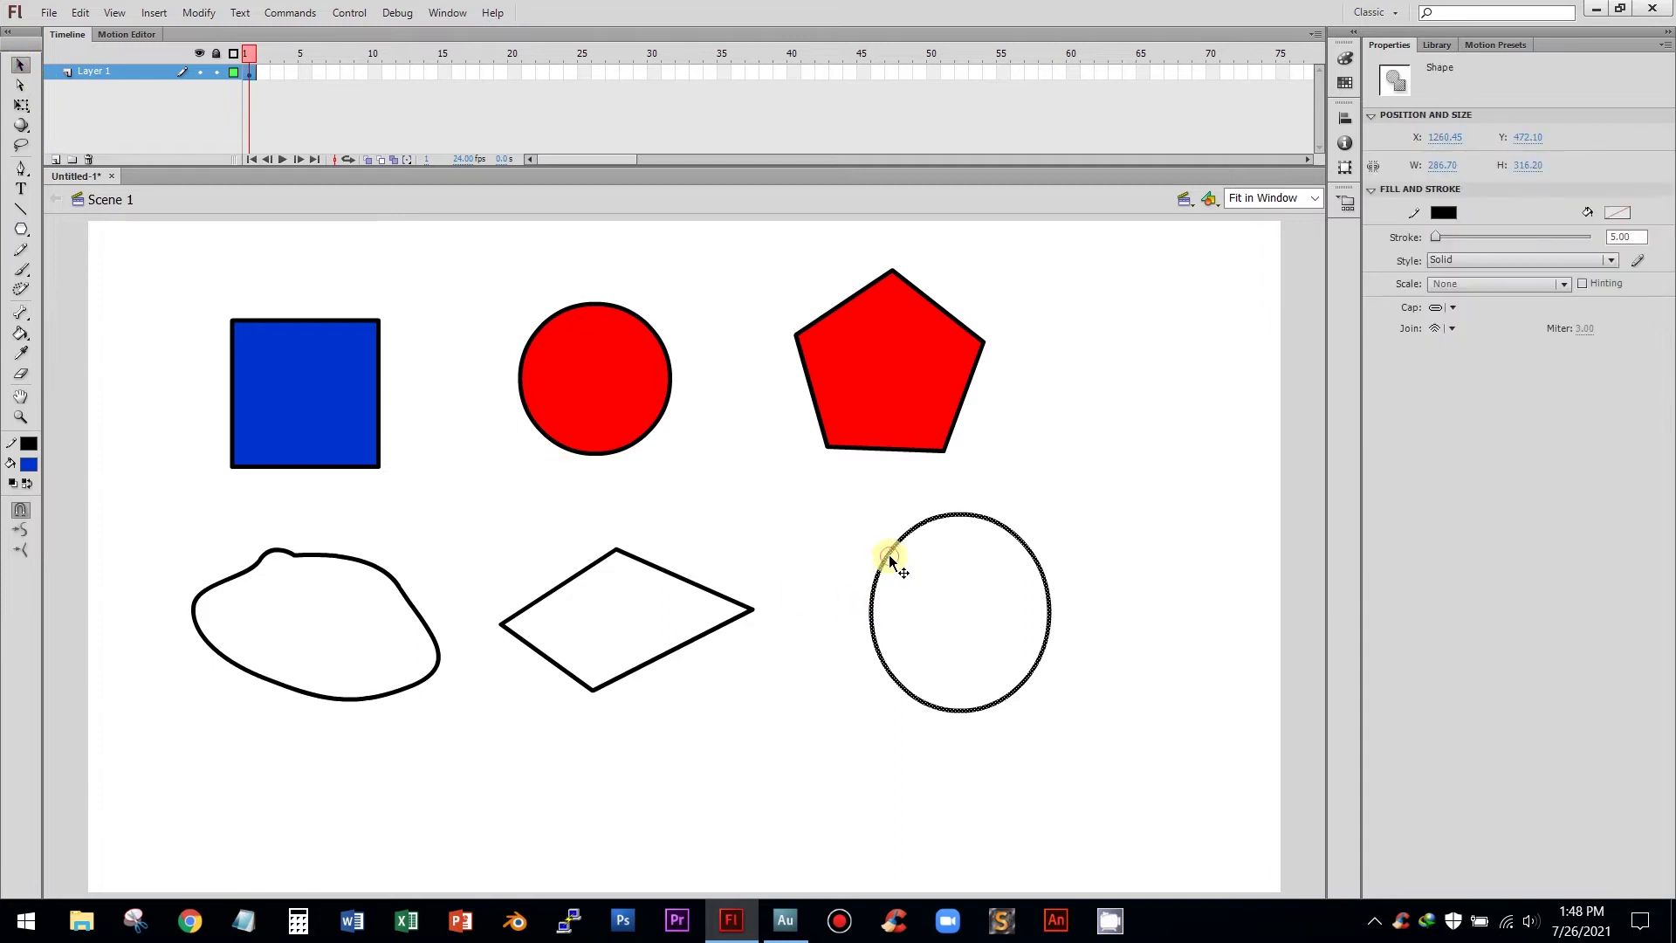
pyautogui.press('Delete')
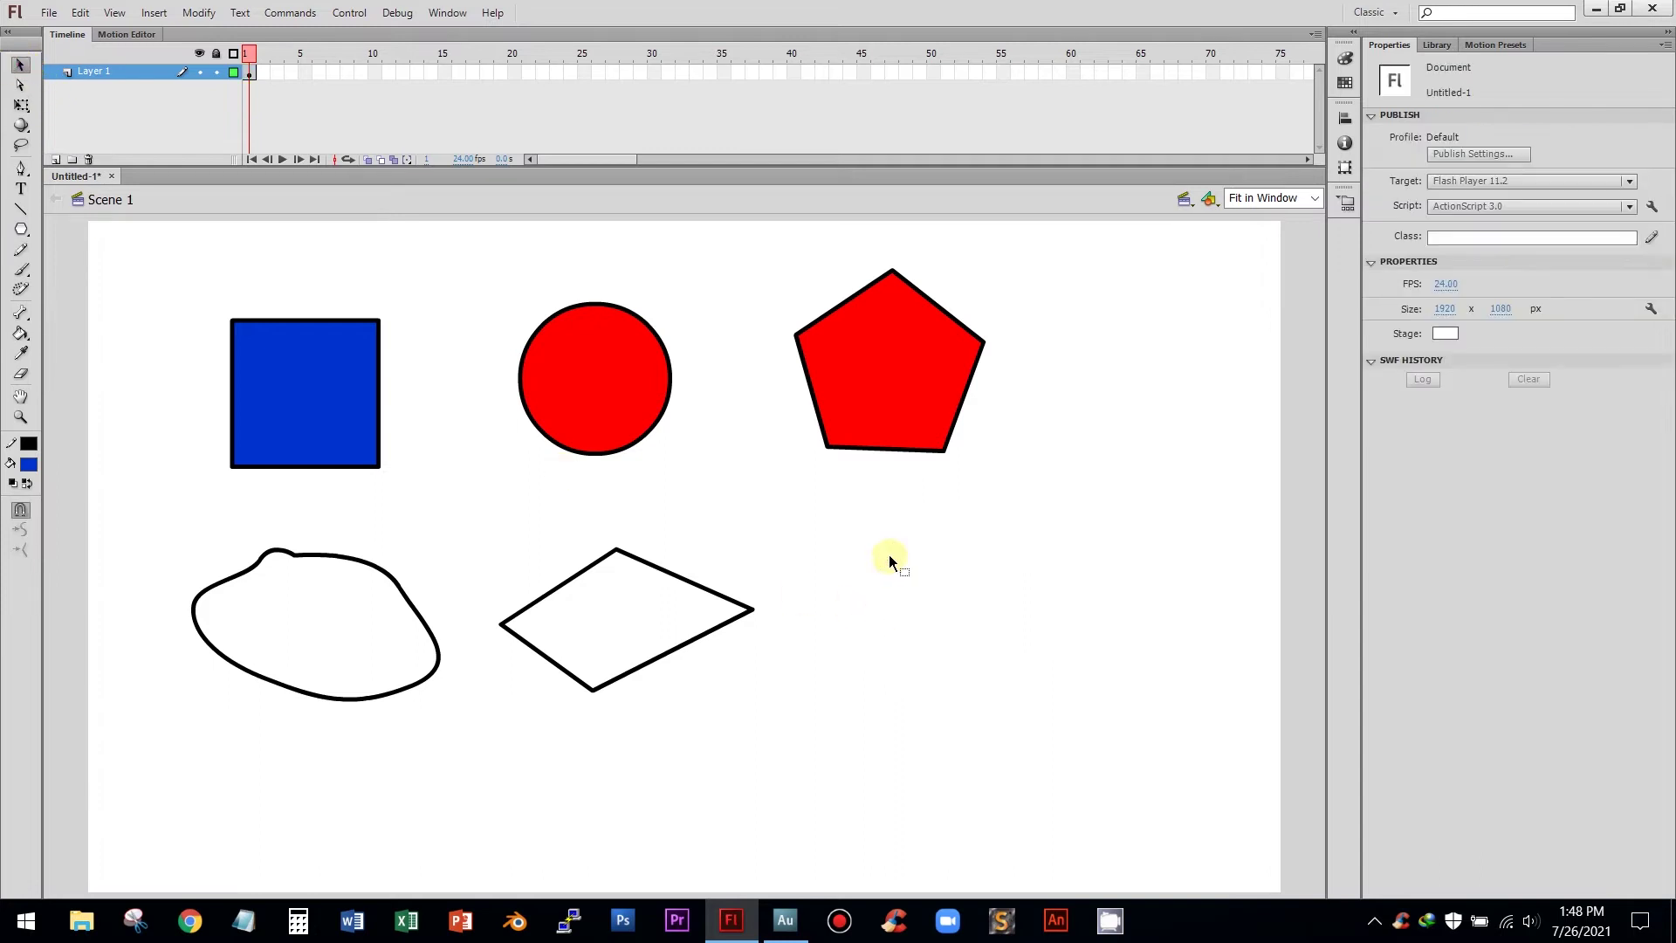
# Step: Draw a closed, irregular angular outline below the pentagon with the Pencil tool
pyautogui.click(21, 250)
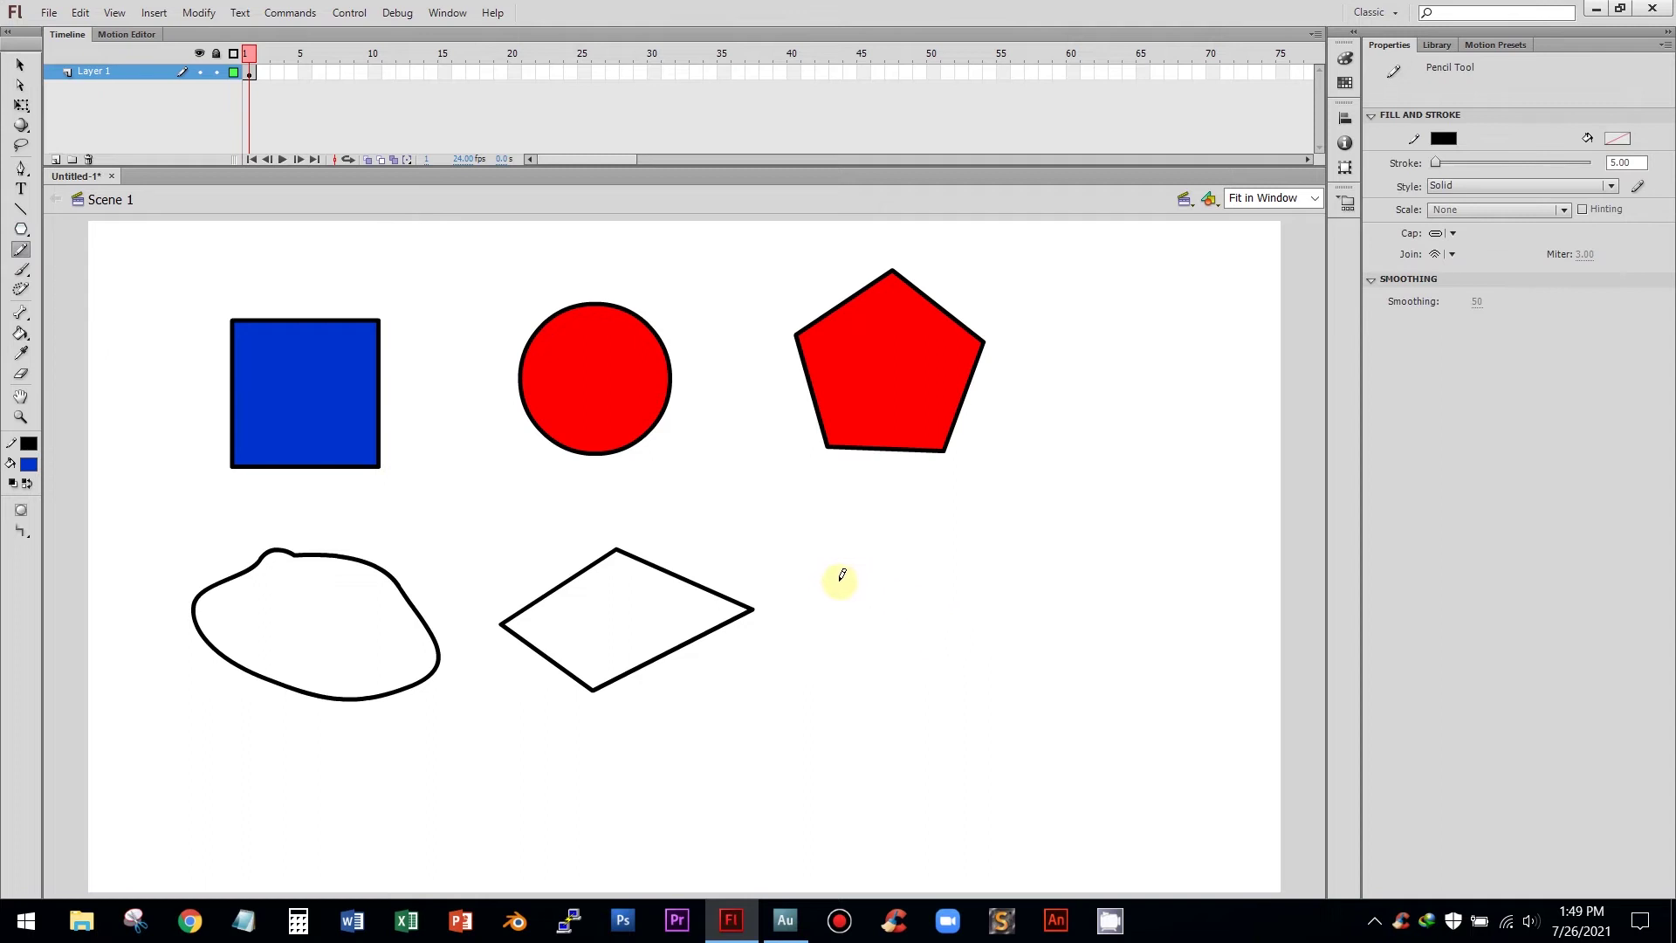
pyautogui.moveTo(839, 580)
pyautogui.mouseDown()
pyautogui.moveTo(877, 540)
pyautogui.moveTo(955, 570)
pyautogui.moveTo(940, 666)
pyautogui.moveTo(884, 708)
pyautogui.moveTo(834, 695)
pyautogui.moveTo(872, 682)
pyautogui.moveTo(874, 652)
pyautogui.moveTo(838, 644)
pyautogui.moveTo(838, 569)
pyautogui.mouseUp()
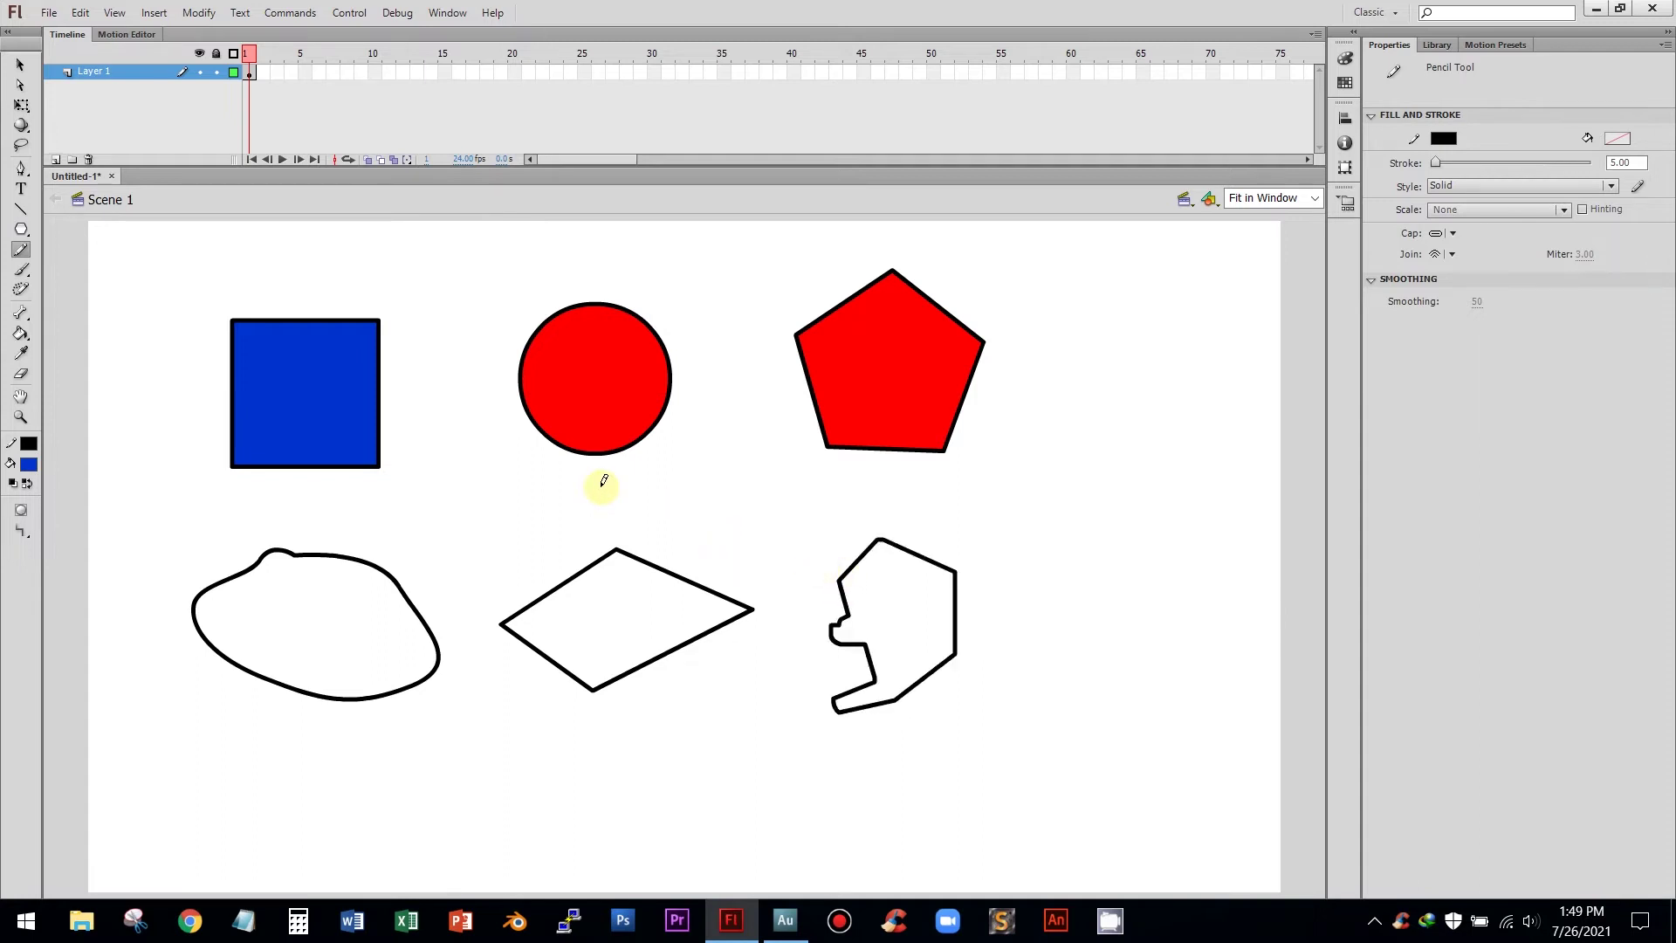
# Step: Paint a closed, rounded blue outline with the Brush tool beside the pencil-drawn shape
pyautogui.click(22, 271)
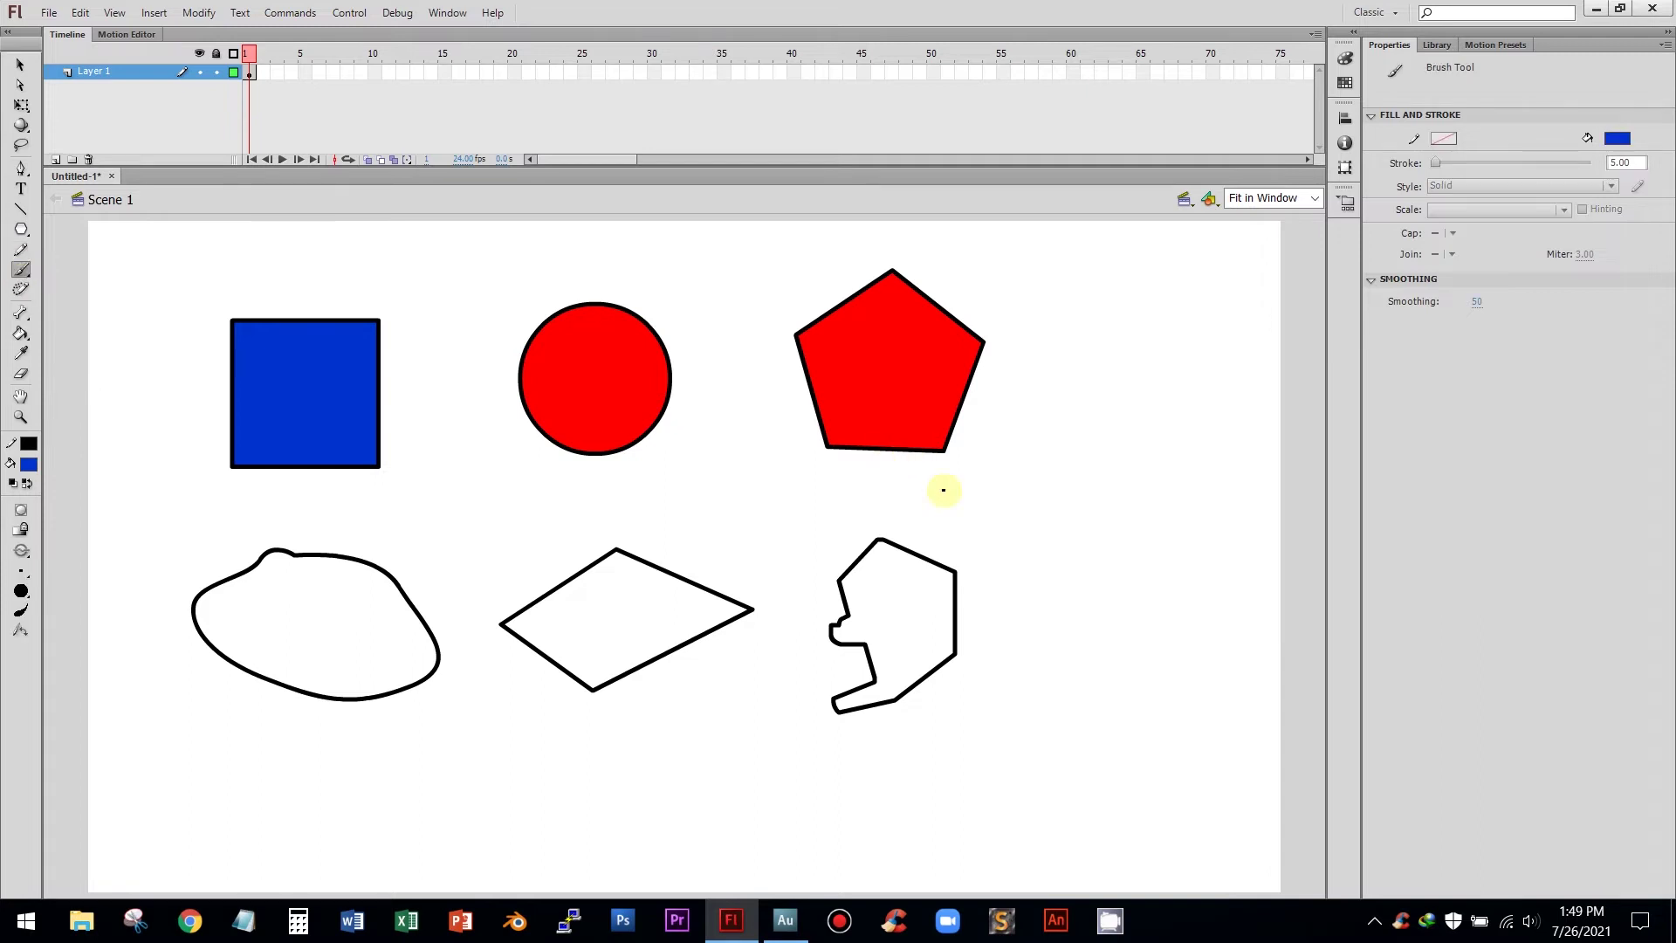
pyautogui.moveTo(1023, 554)
pyautogui.mouseDown()
pyautogui.moveTo(1094, 516)
pyautogui.moveTo(1186, 542)
pyautogui.moveTo(1201, 647)
pyautogui.moveTo(1146, 707)
pyautogui.moveTo(1049, 672)
pyautogui.moveTo(1022, 554)
pyautogui.mouseUp()
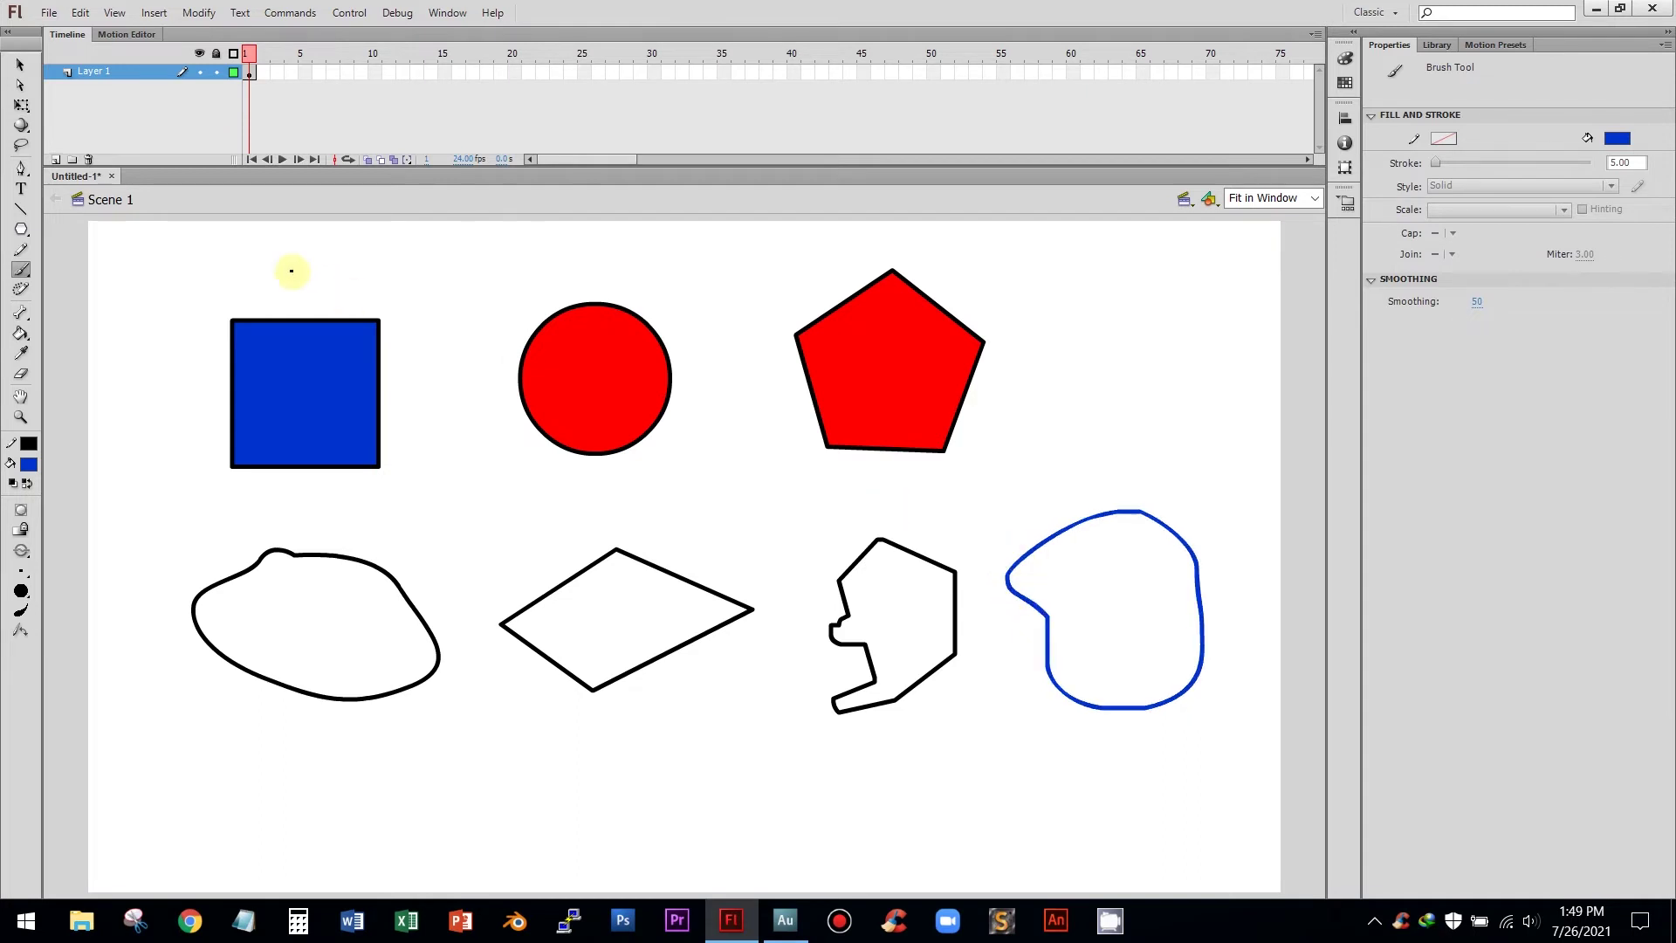
# Step: Select each of the four lower outlines separately with the Selection tool to compare their stroke and fill properties, and clear the selection
pyautogui.click(20, 64)
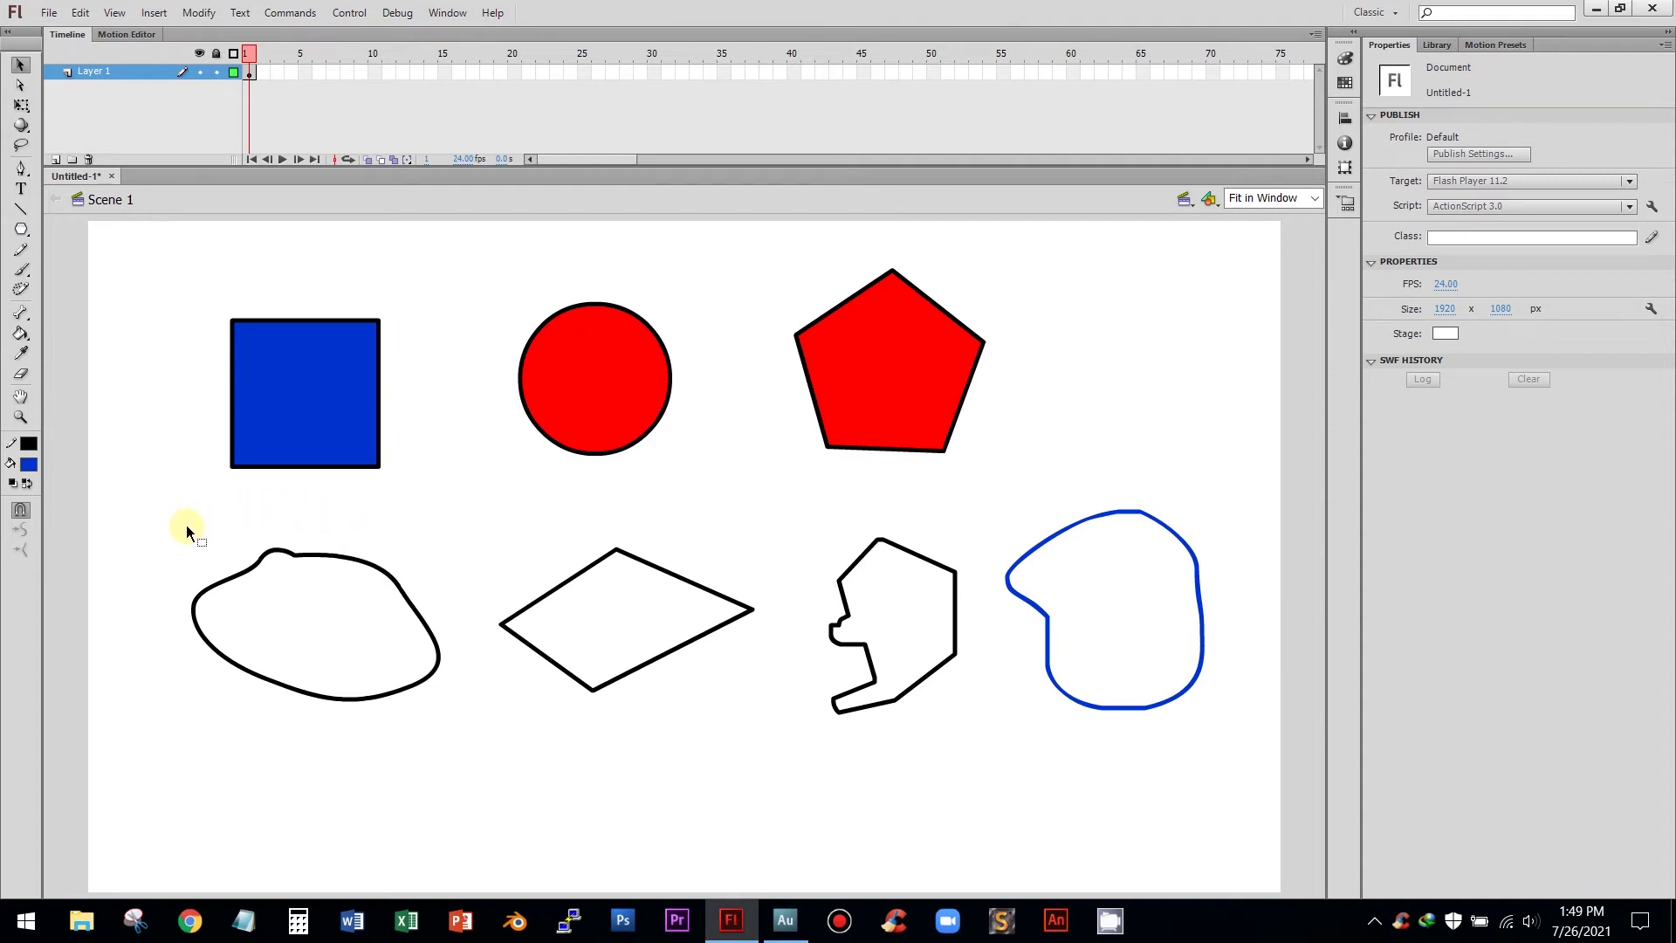
pyautogui.moveTo(171, 527)
pyautogui.mouseDown()
pyautogui.moveTo(285, 685)
pyautogui.moveTo(480, 741)
pyautogui.moveTo(462, 711)
pyautogui.mouseUp()
pyautogui.moveTo(491, 499)
pyautogui.mouseDown()
pyautogui.moveTo(555, 740)
pyautogui.moveTo(764, 726)
pyautogui.mouseUp()
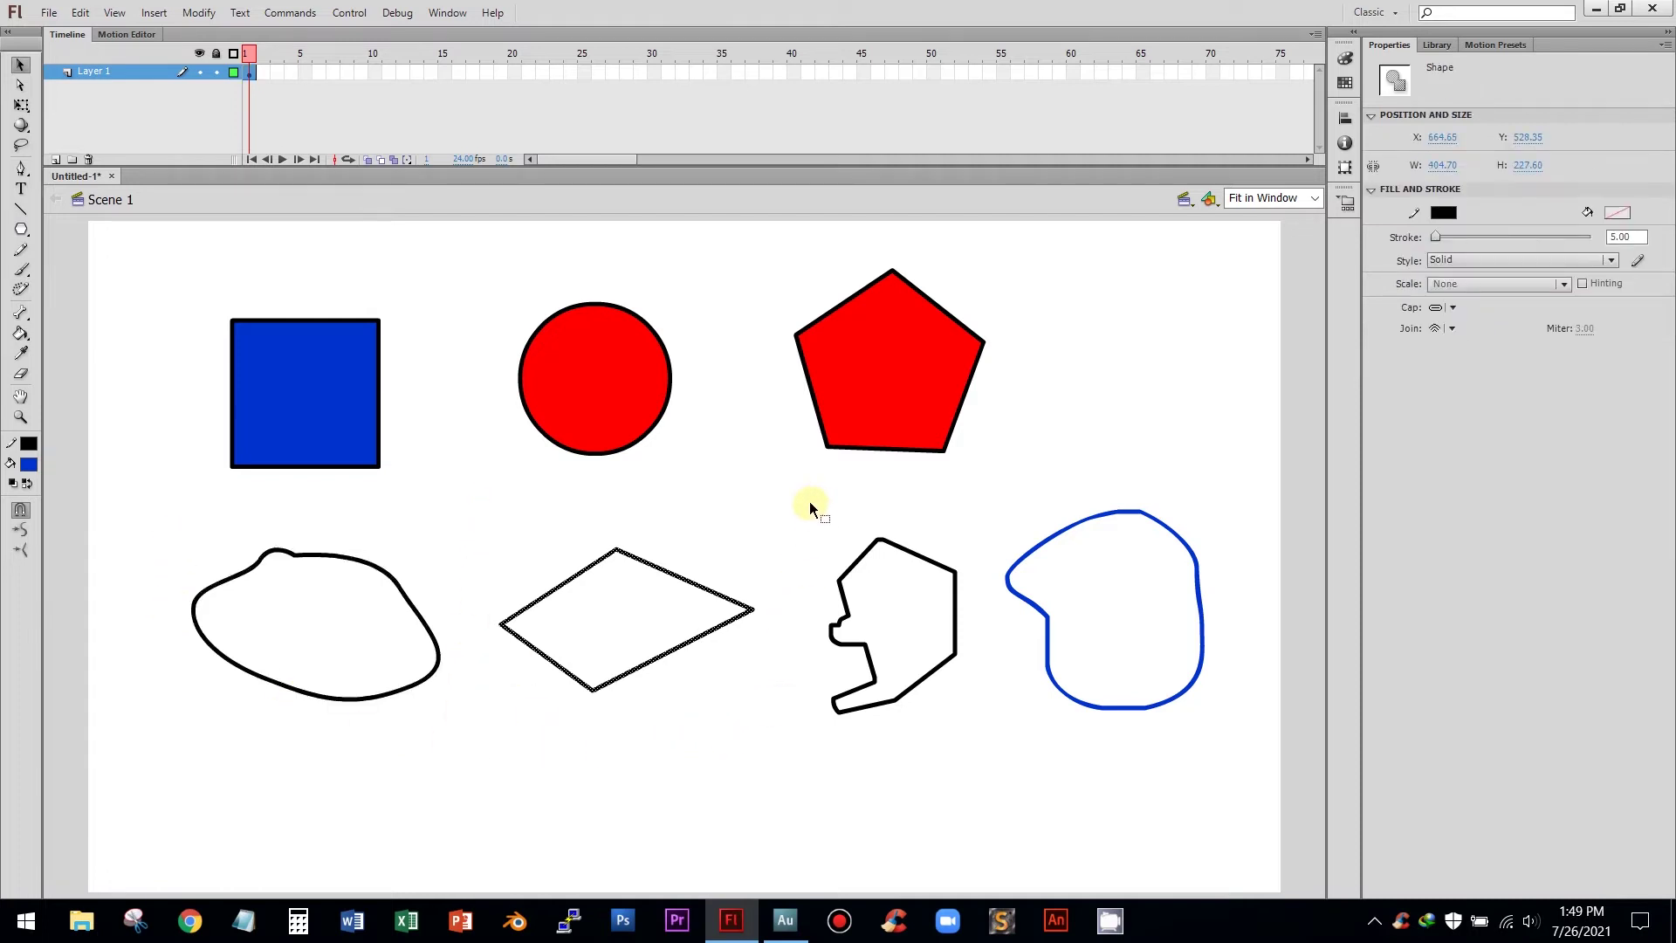
pyautogui.moveTo(804, 503); pyautogui.dragTo(975, 746)
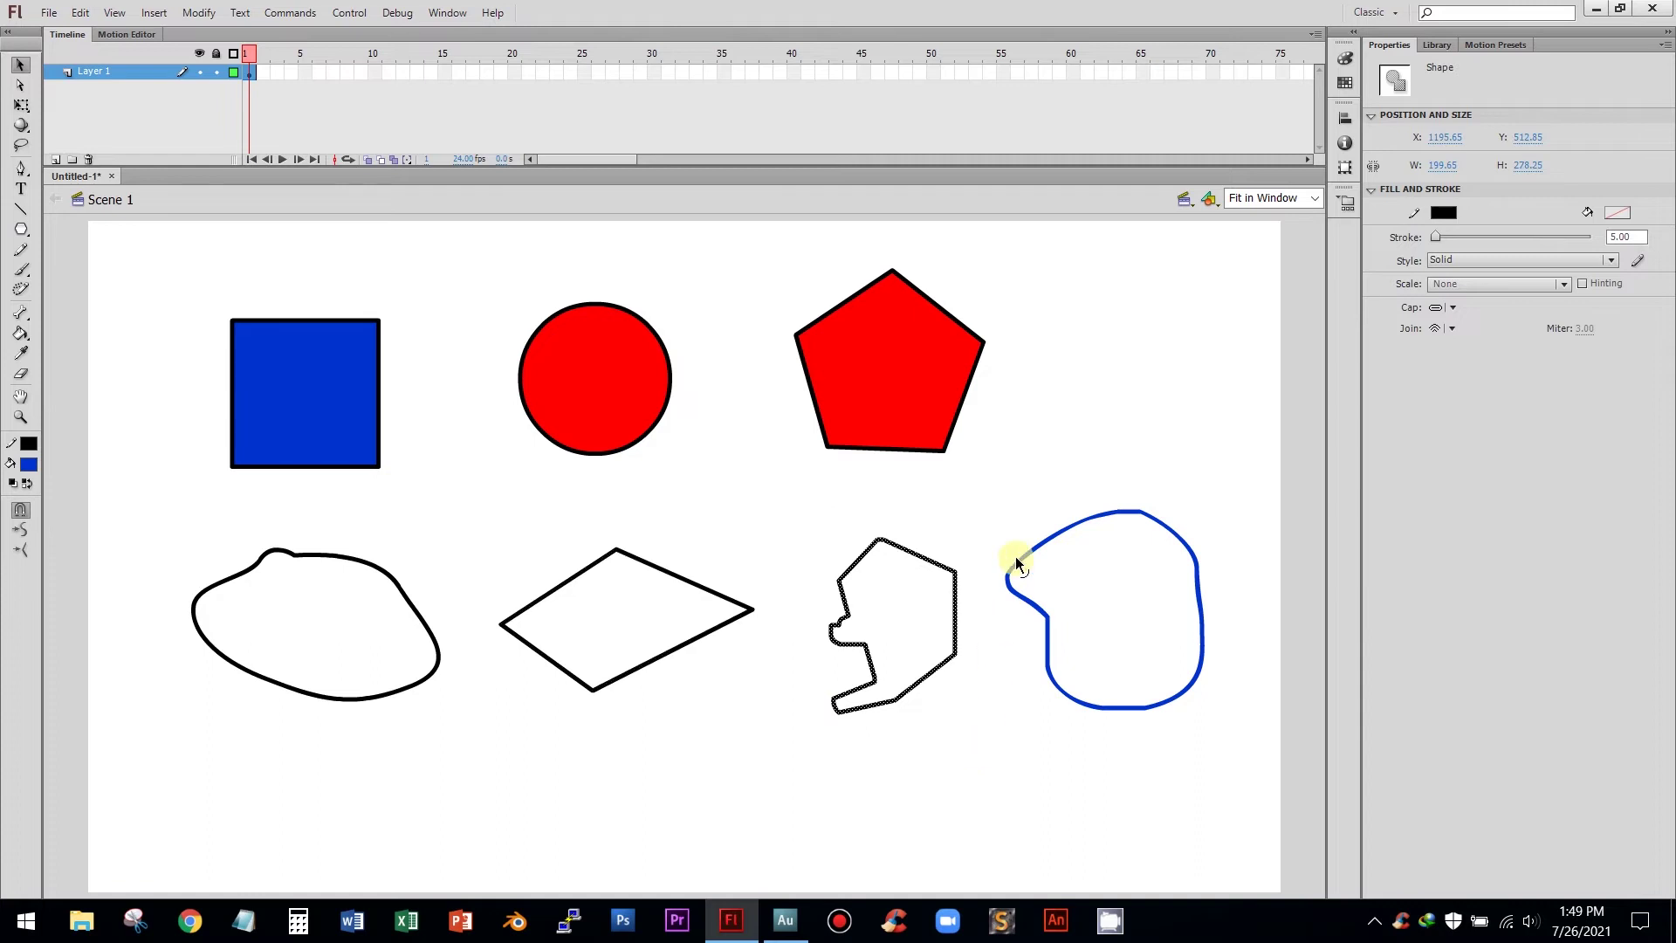
pyautogui.moveTo(990, 472); pyautogui.dragTo(1239, 733)
pyautogui.click(553, 772)
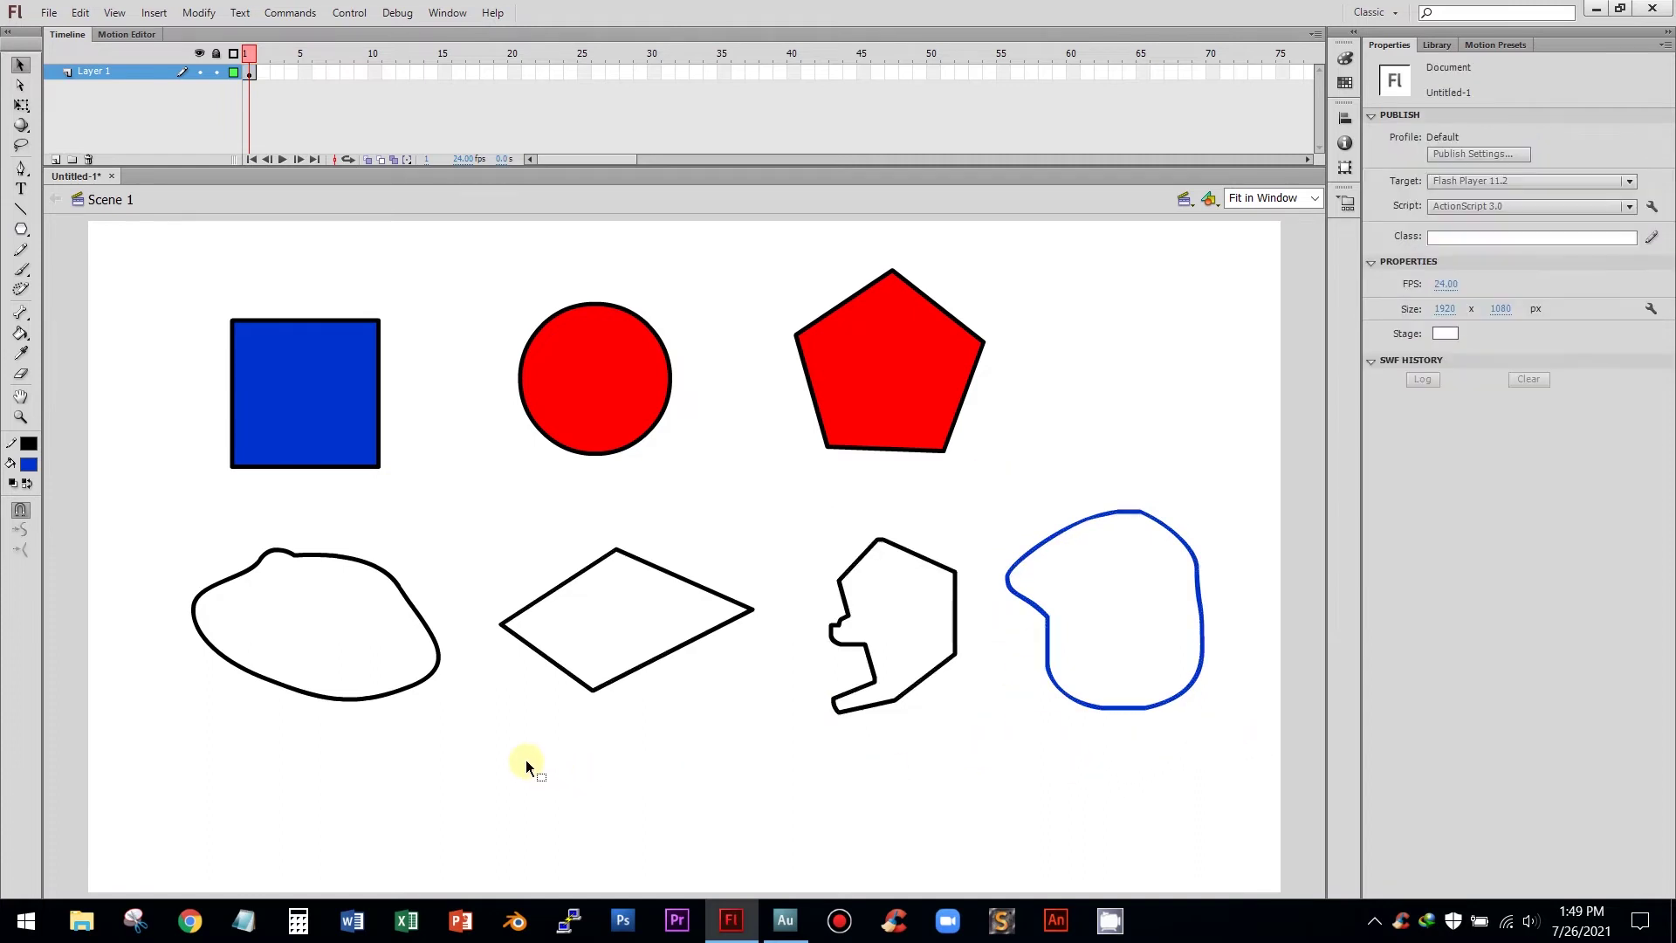
# Step: Examine the stroke and fill properties of the three black lower outlines selected together and of the blue brush outline selected alone
pyautogui.moveTo(166, 534); pyautogui.dragTo(167, 534)
pyautogui.moveTo(761, 770); pyautogui.dragTo(992, 746)
pyautogui.click(553, 696)
pyautogui.moveTo(176, 495)
pyautogui.mouseDown()
pyautogui.moveTo(208, 685)
pyautogui.moveTo(913, 787)
pyautogui.moveTo(990, 757)
pyautogui.mouseUp()
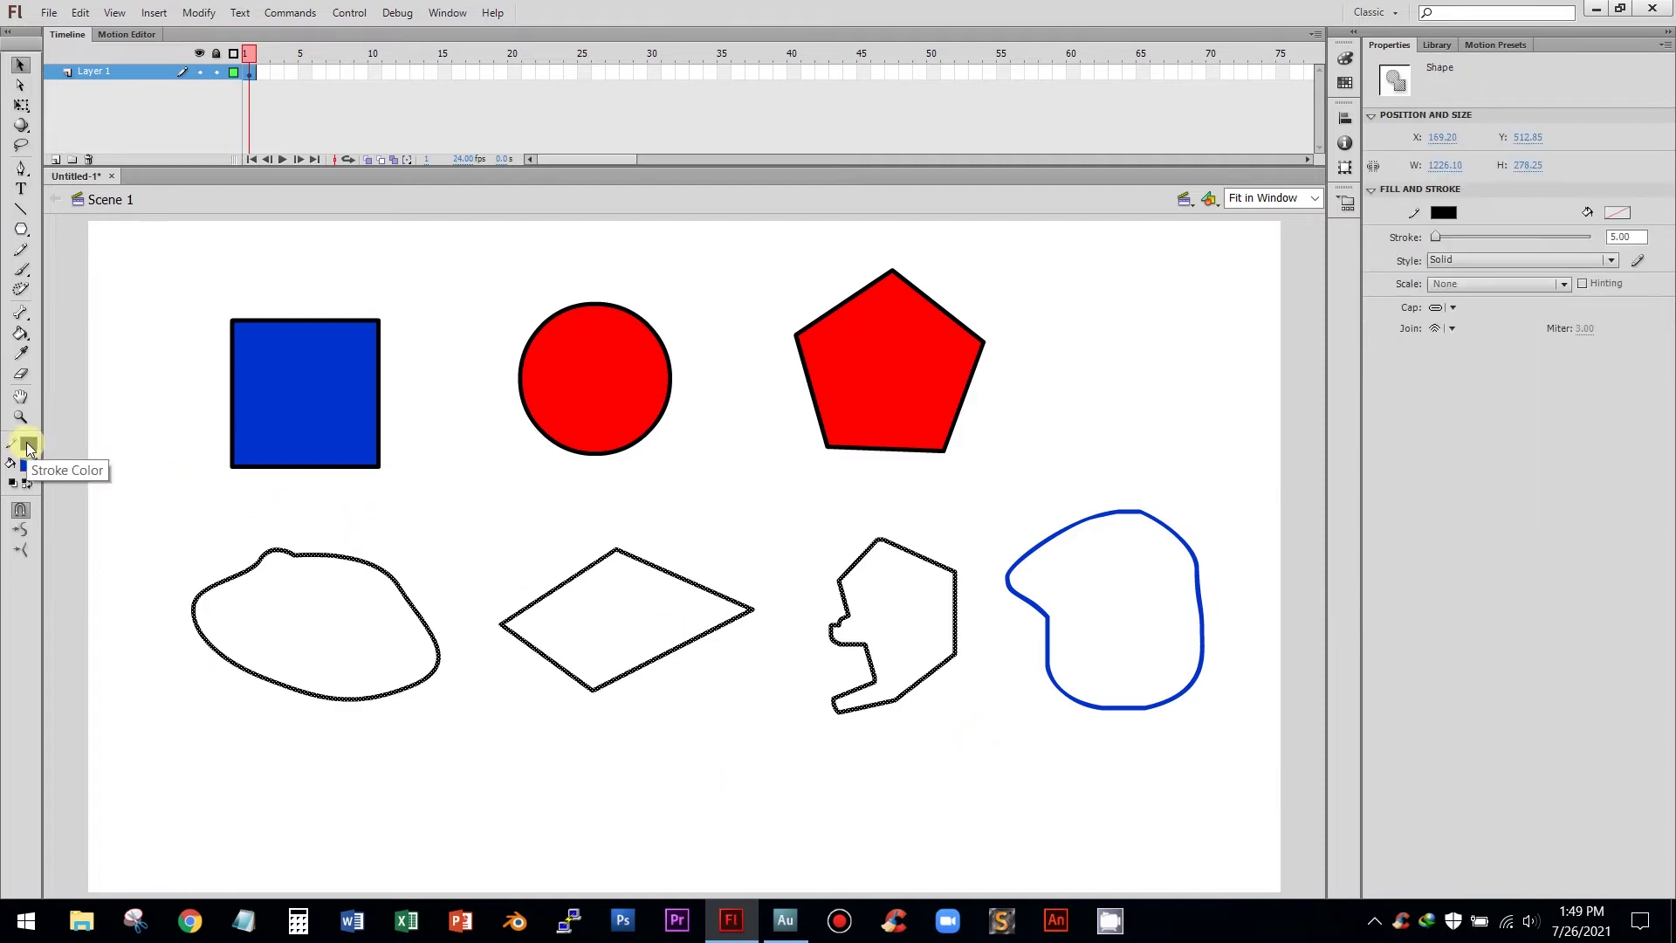
pyautogui.click(150, 507)
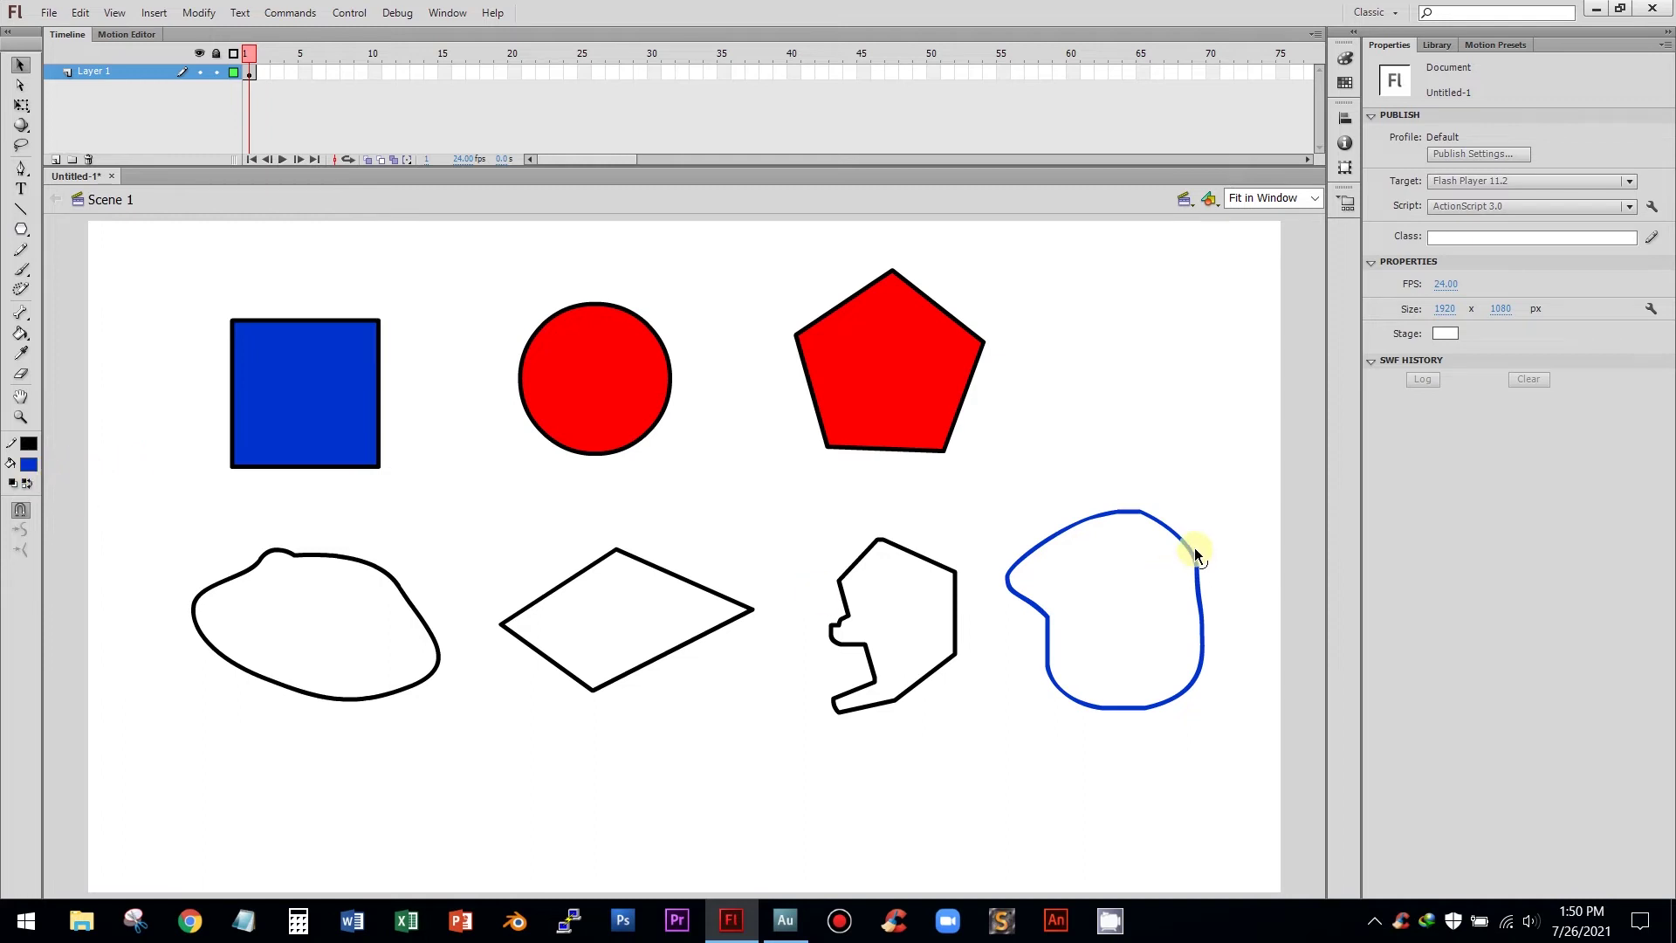
pyautogui.moveTo(995, 499); pyautogui.dragTo(1232, 724)
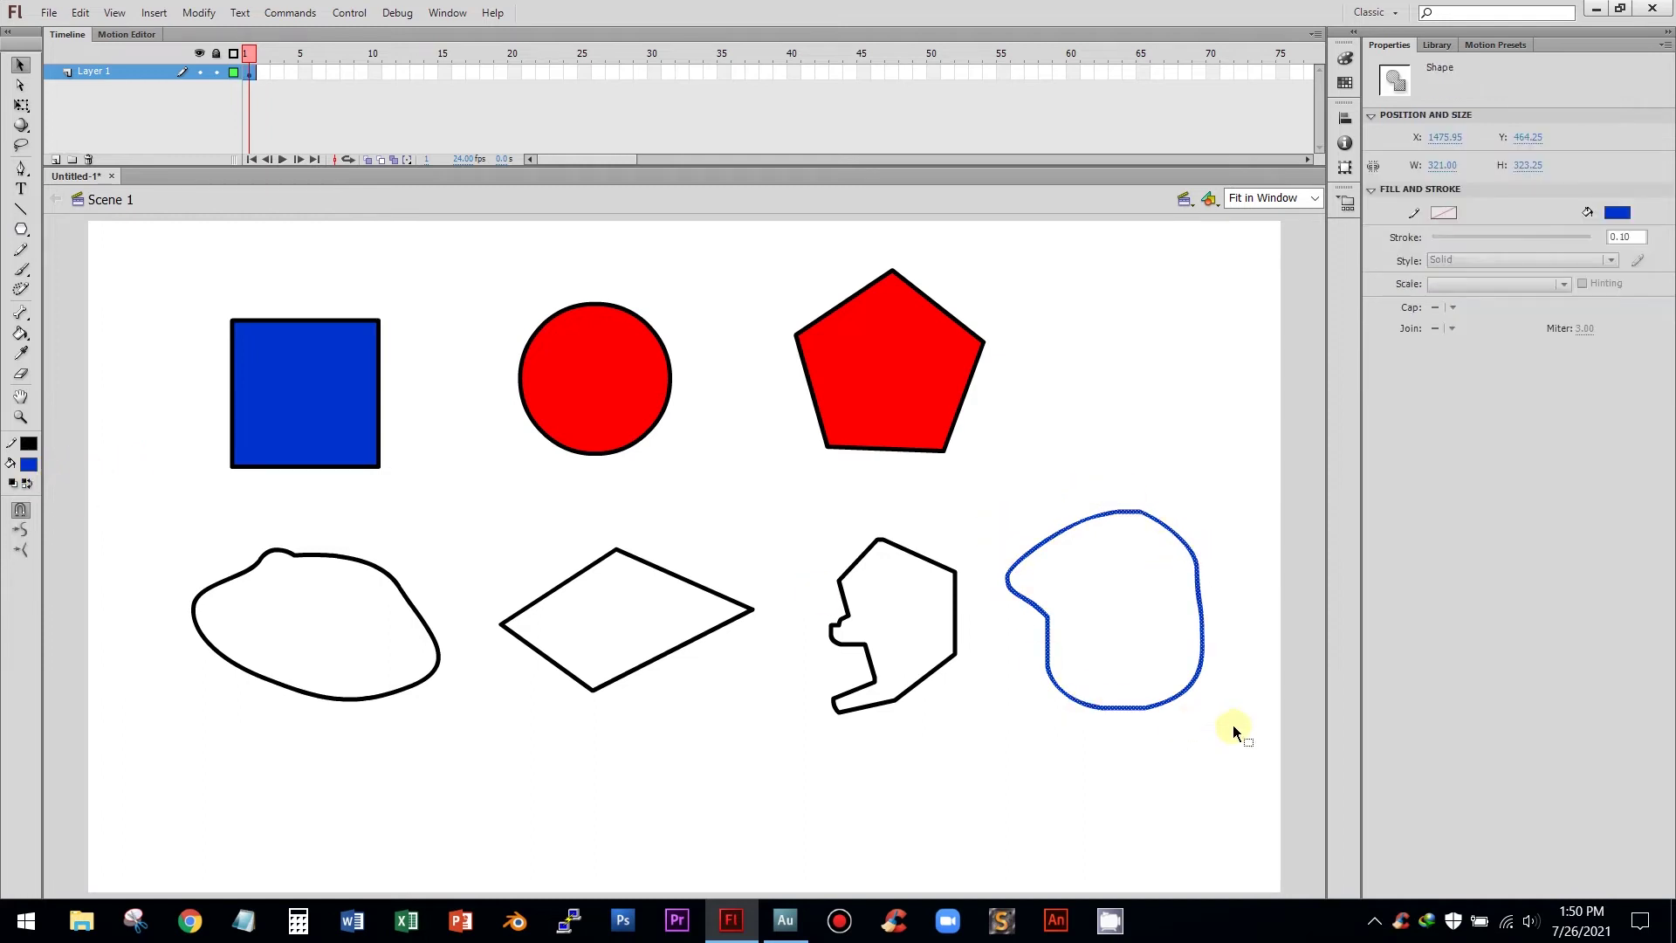
pyautogui.click(1155, 418)
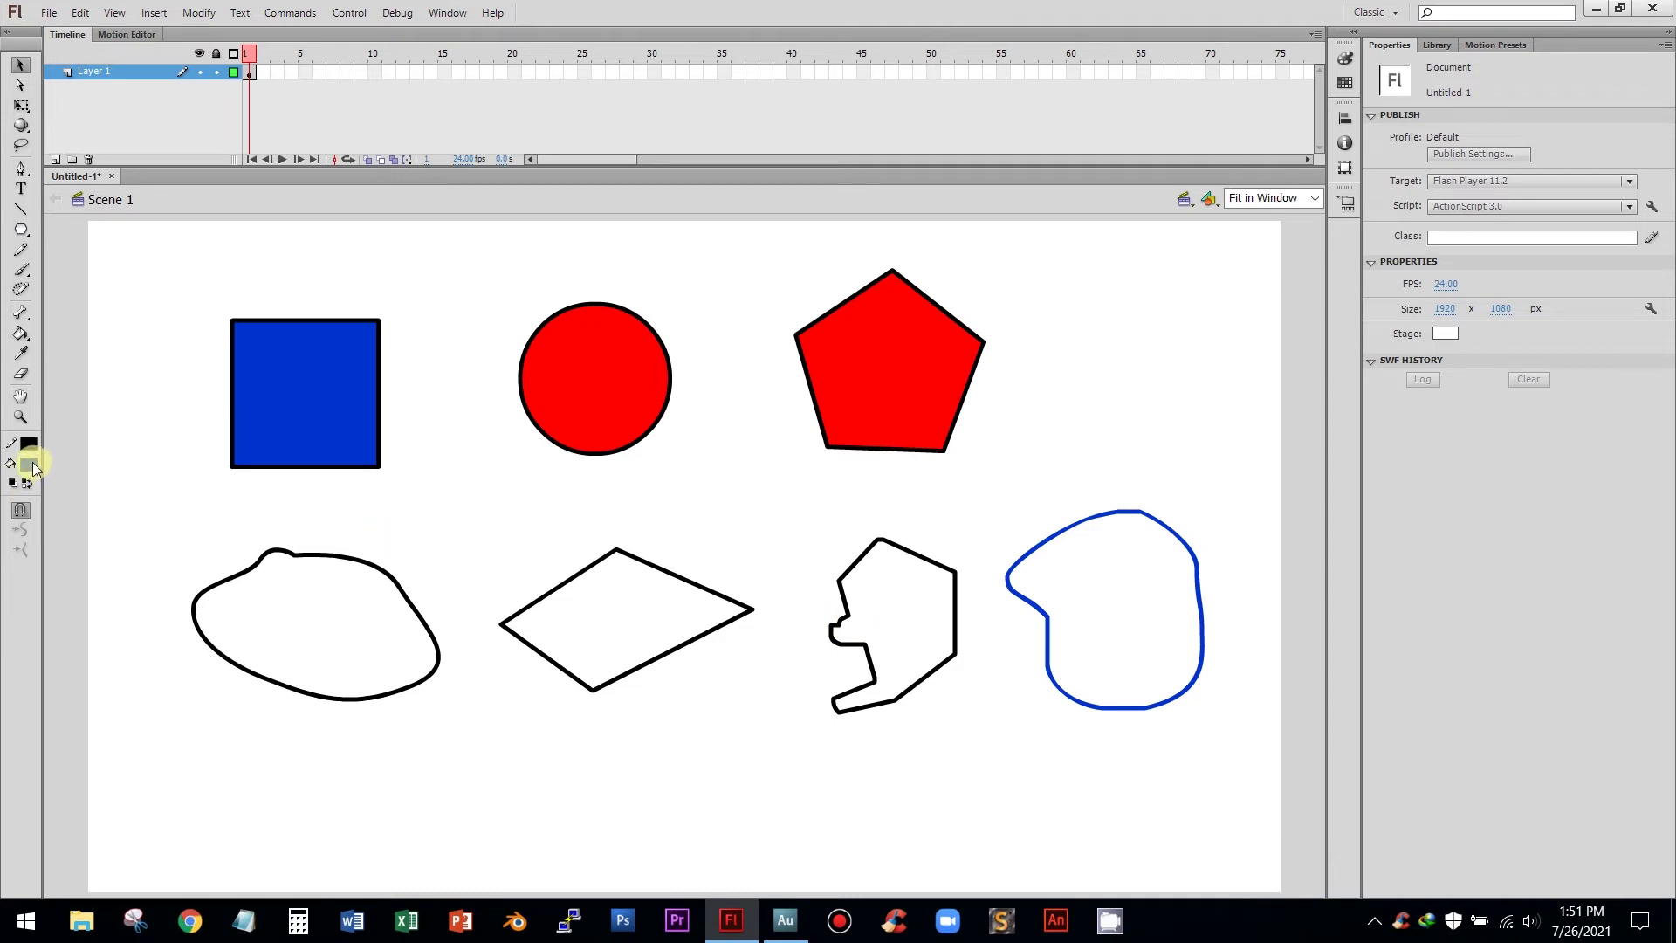
# Step: Fill the oval, diamond, angular pencil shape and brush-drawn shape in the lower row with red #FF0000 using the Paint Bucket tool
pyautogui.click(19, 335)
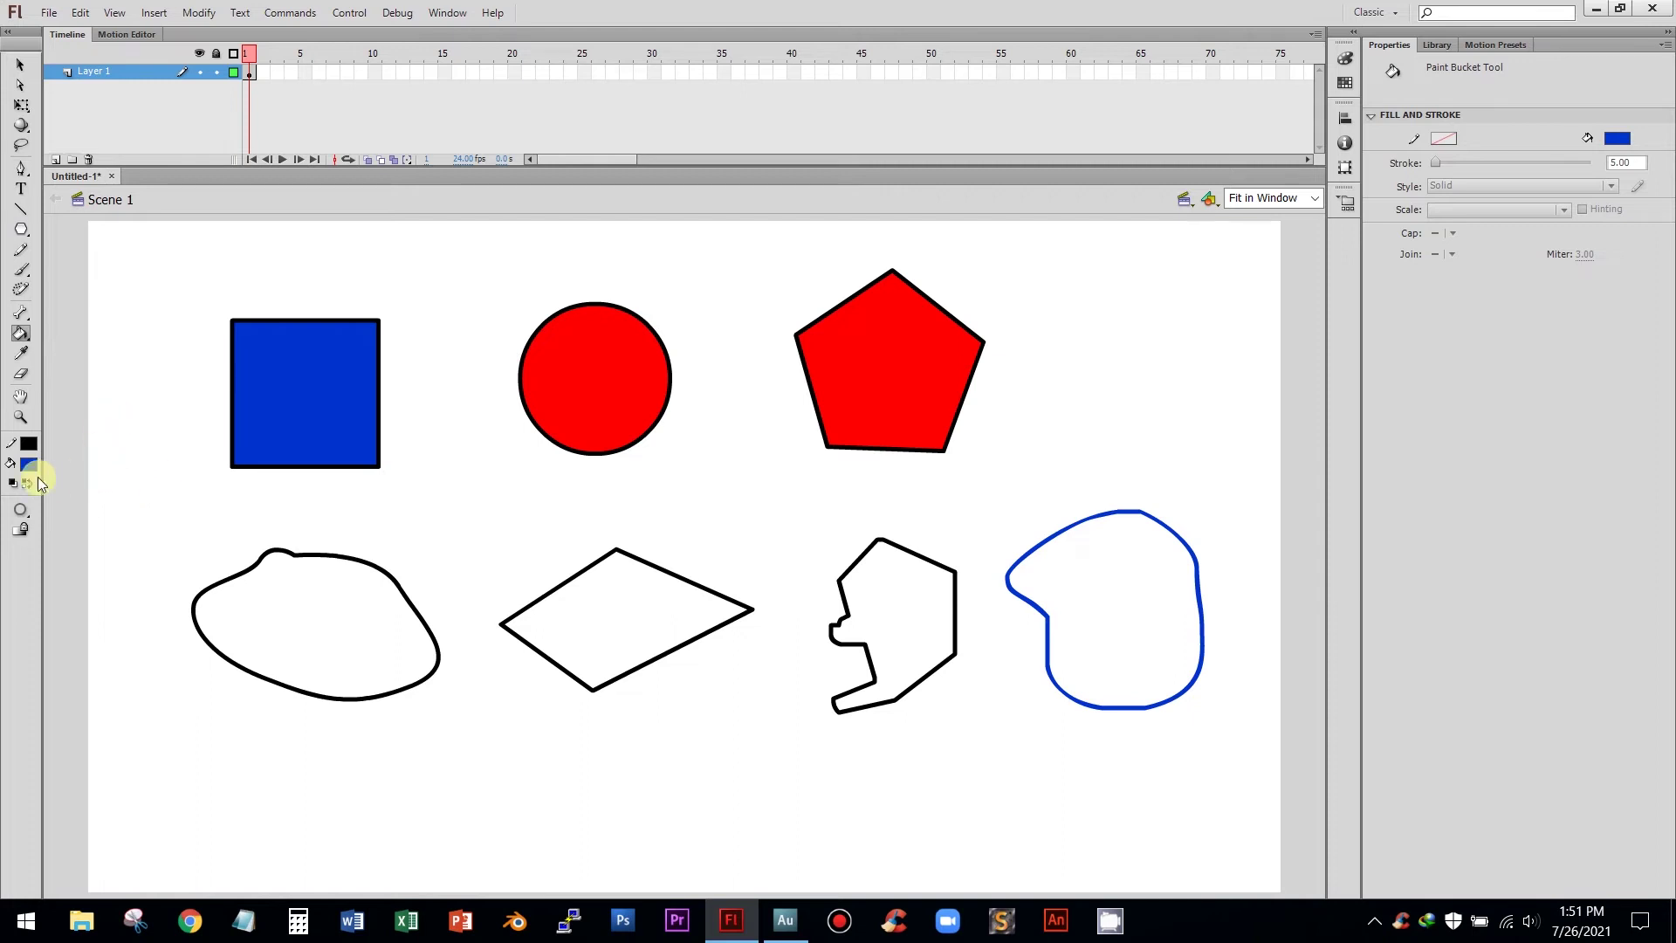
pyautogui.click(29, 463)
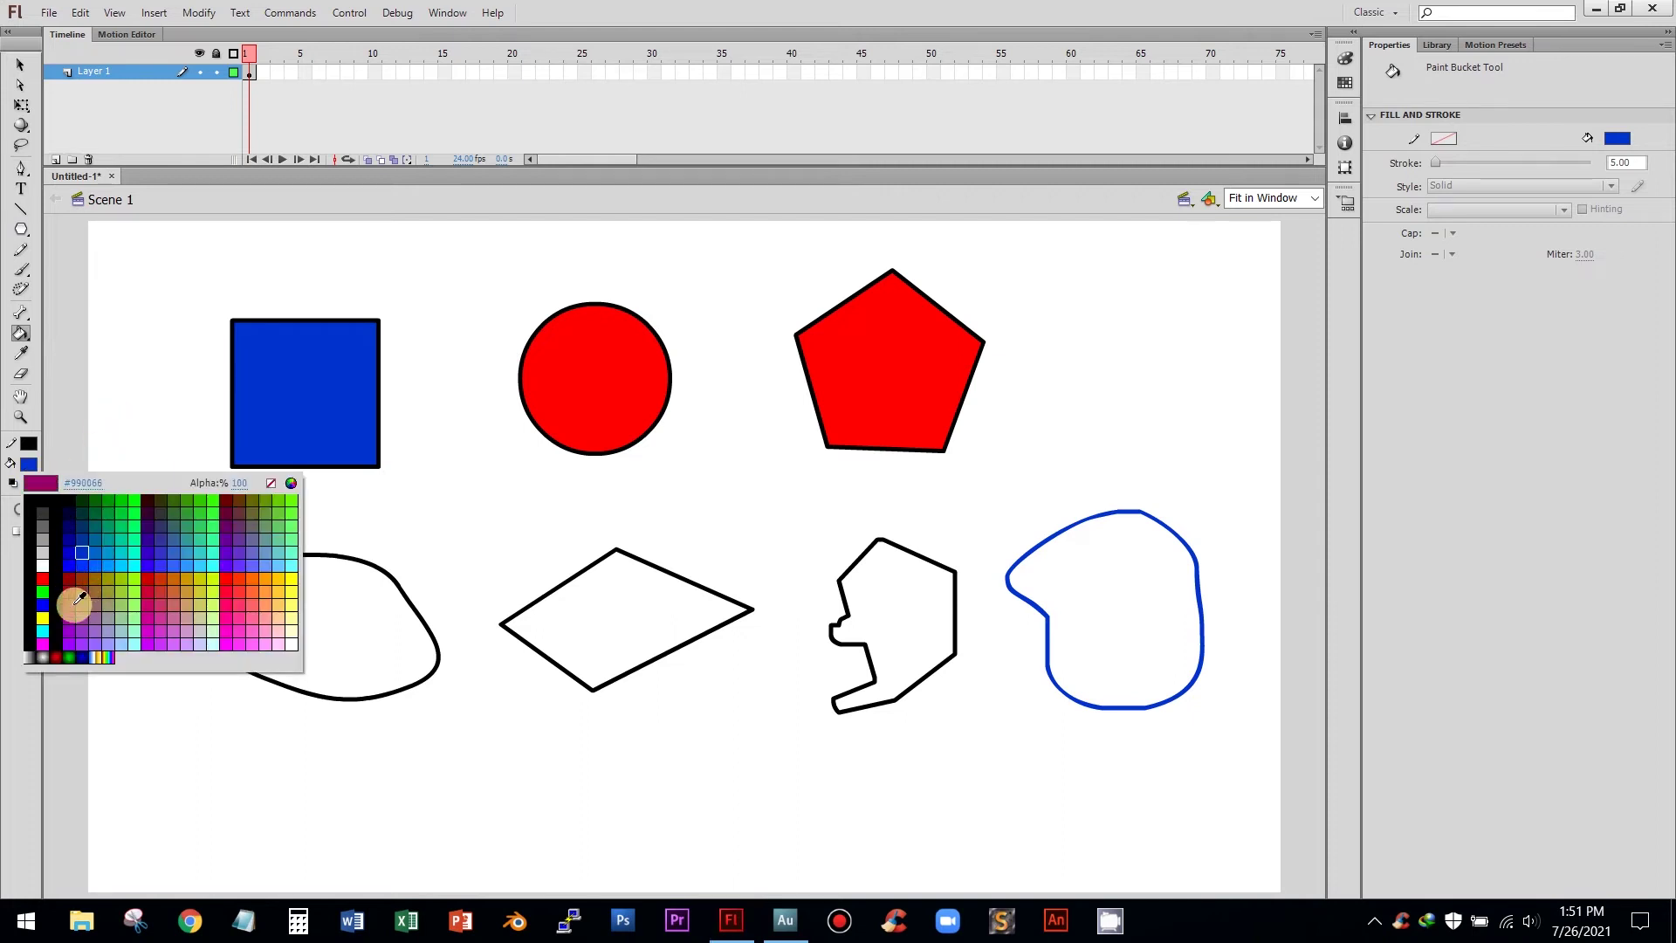
pyautogui.click(225, 578)
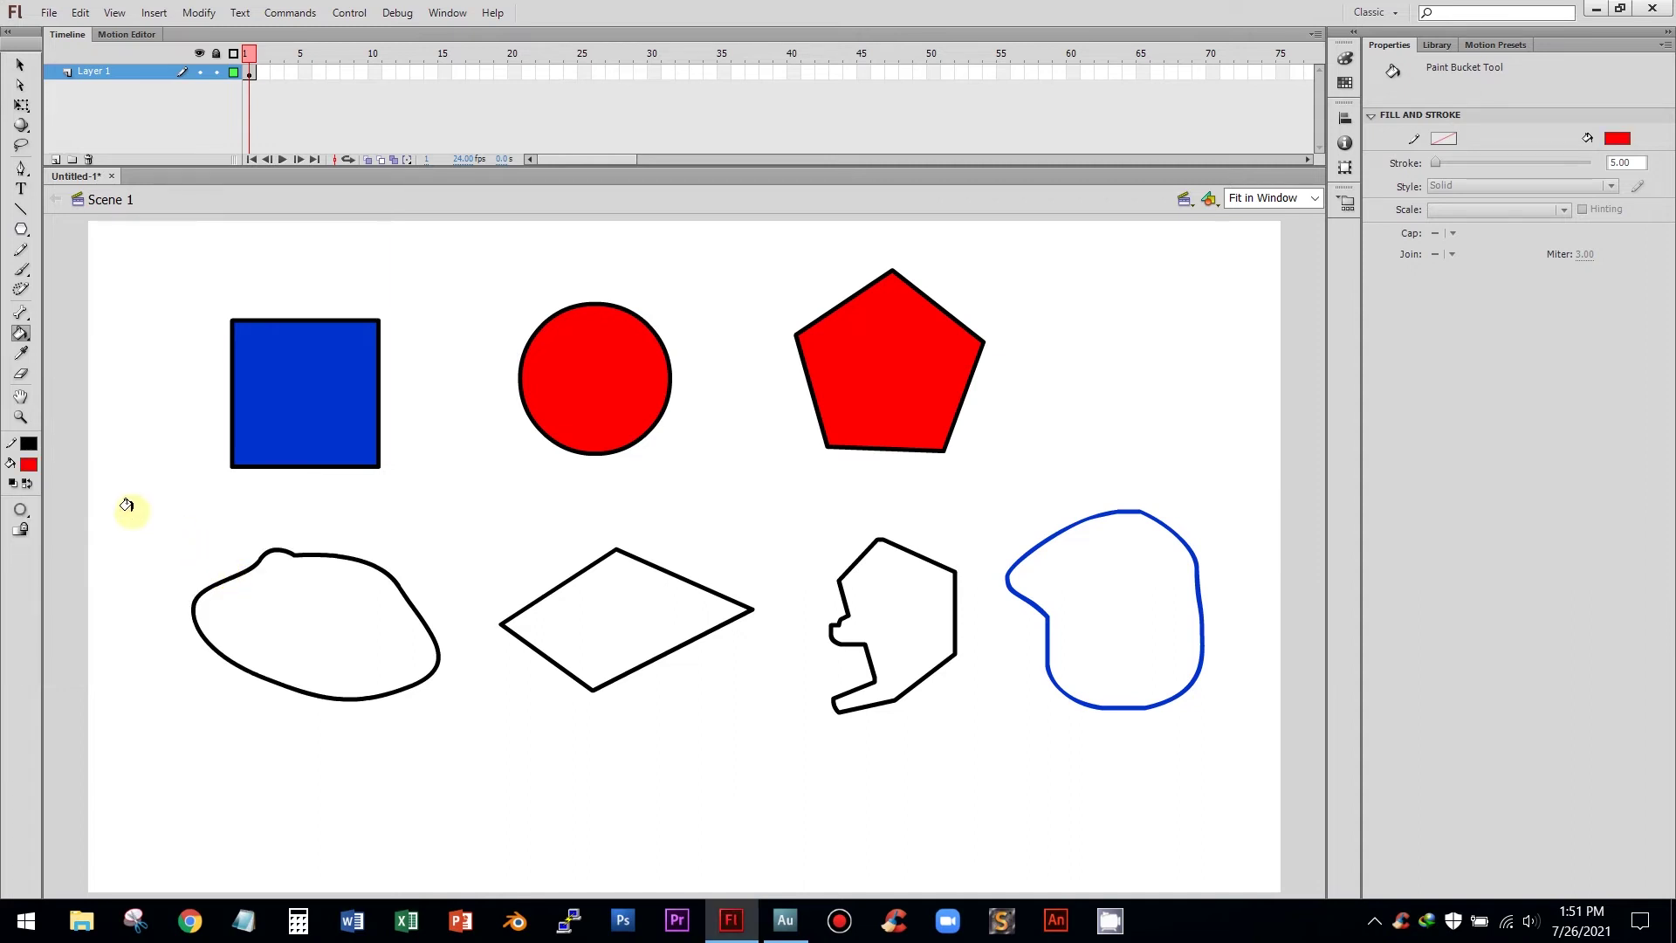
pyautogui.click(308, 621)
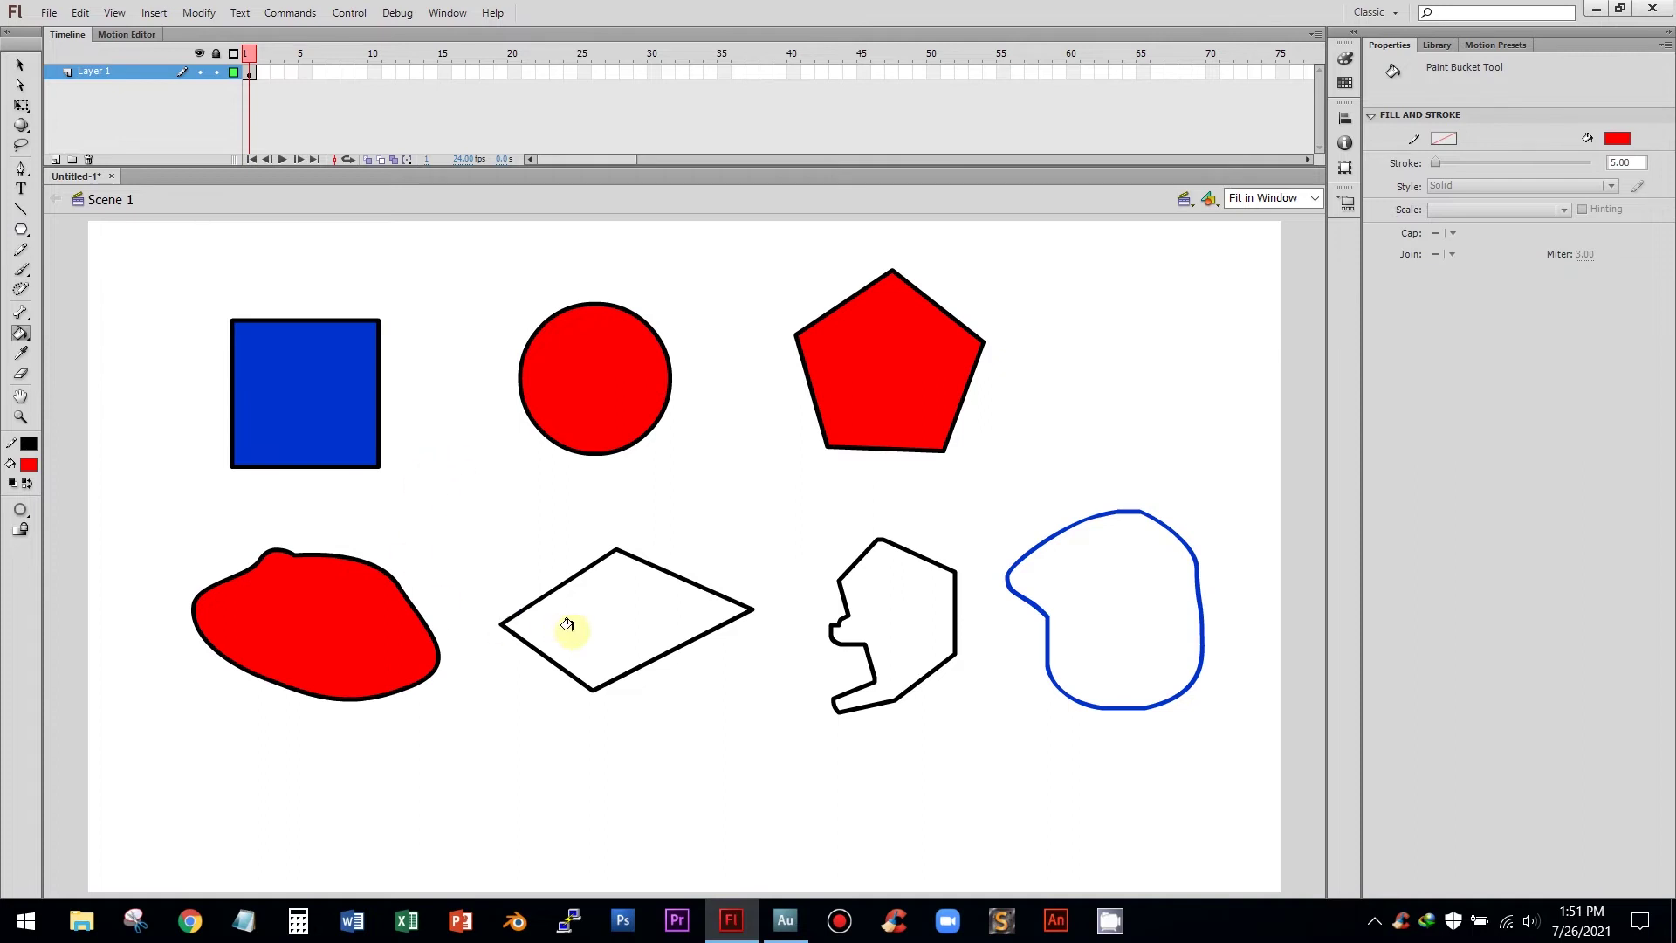
pyautogui.click(600, 626)
pyautogui.click(904, 606)
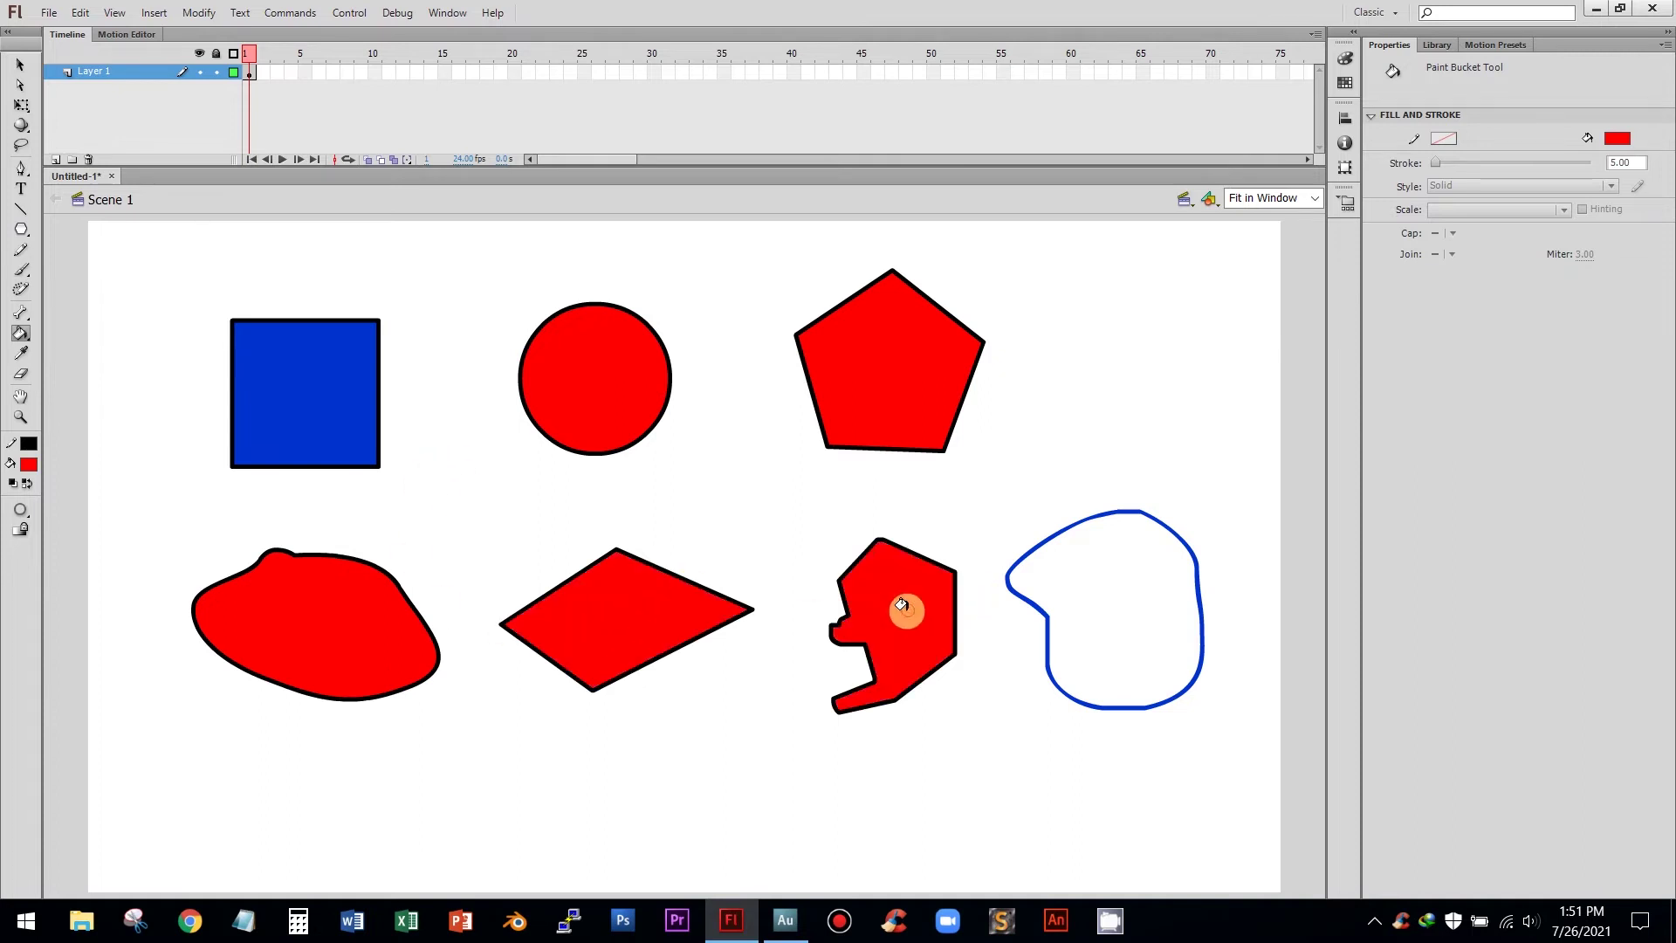
pyautogui.click(1097, 594)
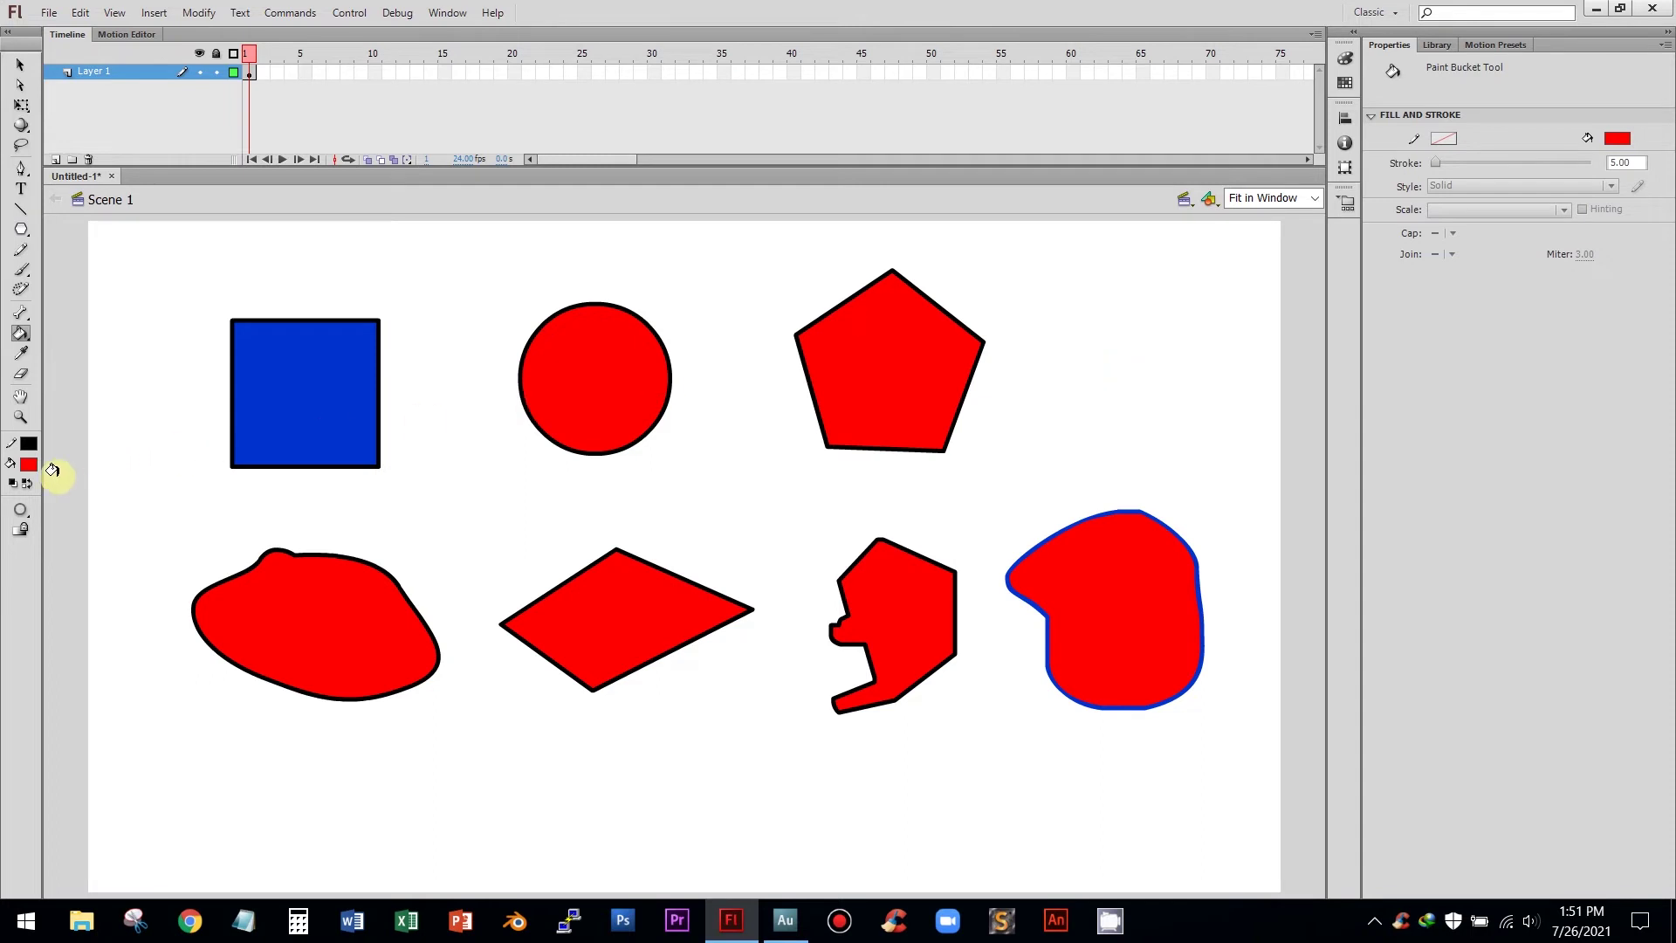
# Step: Refill the diamond with blue #0000FF and the angular pencil-drawn shape with yellow-green using the Paint Bucket tool
pyautogui.click(30, 465)
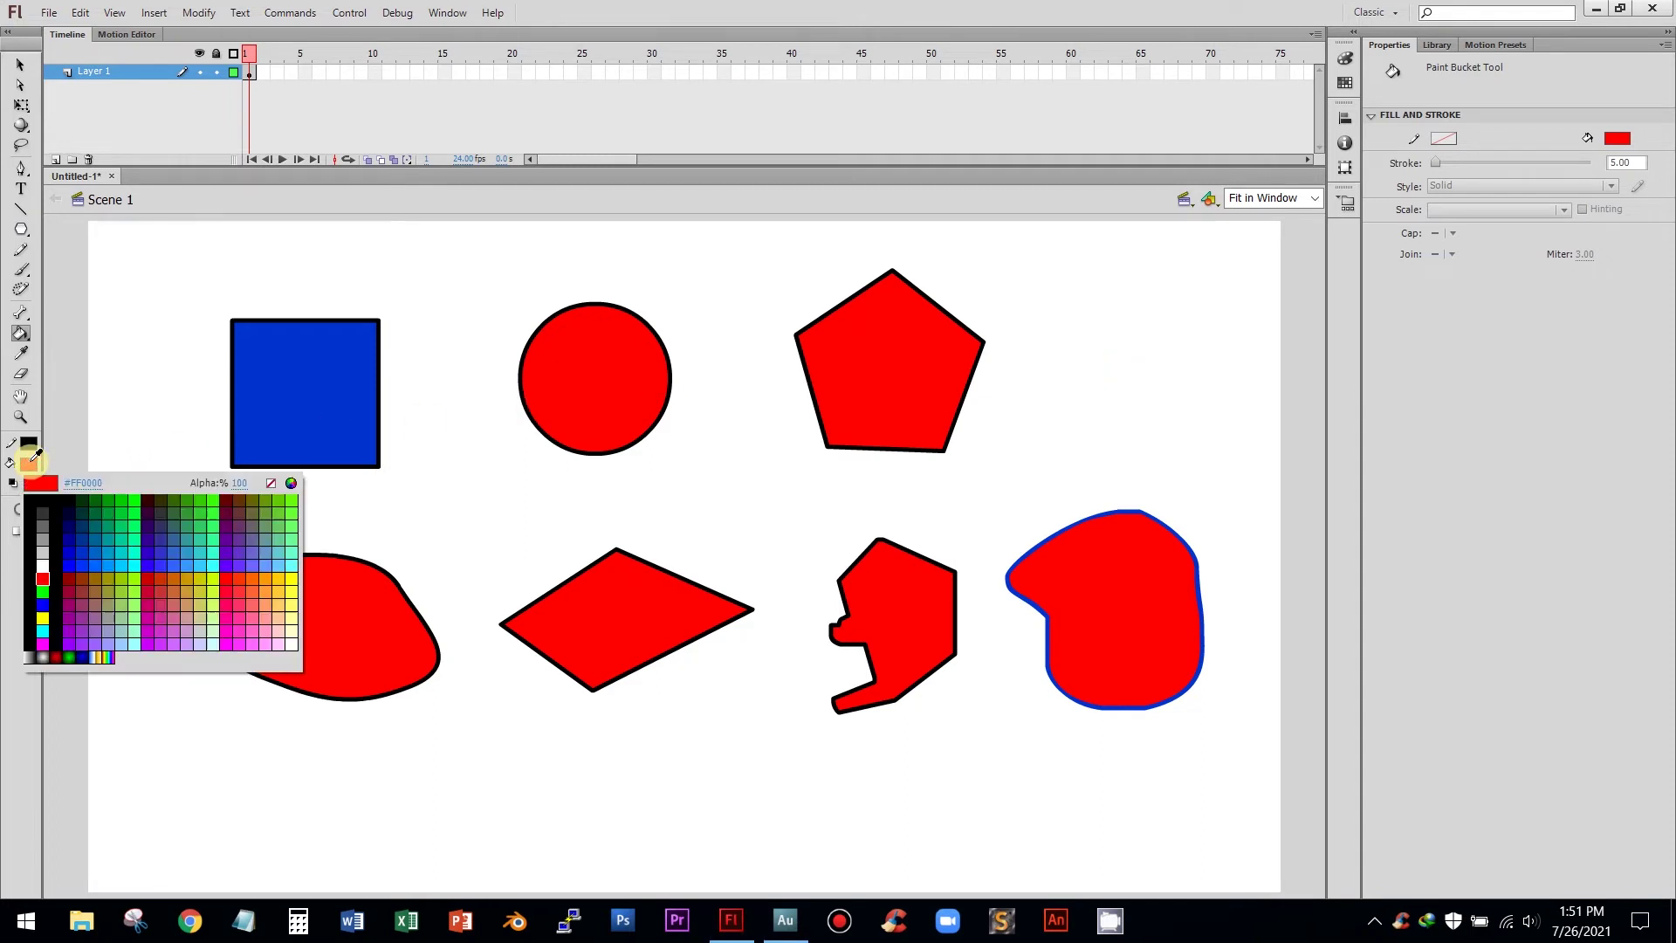
pyautogui.click(66, 561)
pyautogui.click(621, 611)
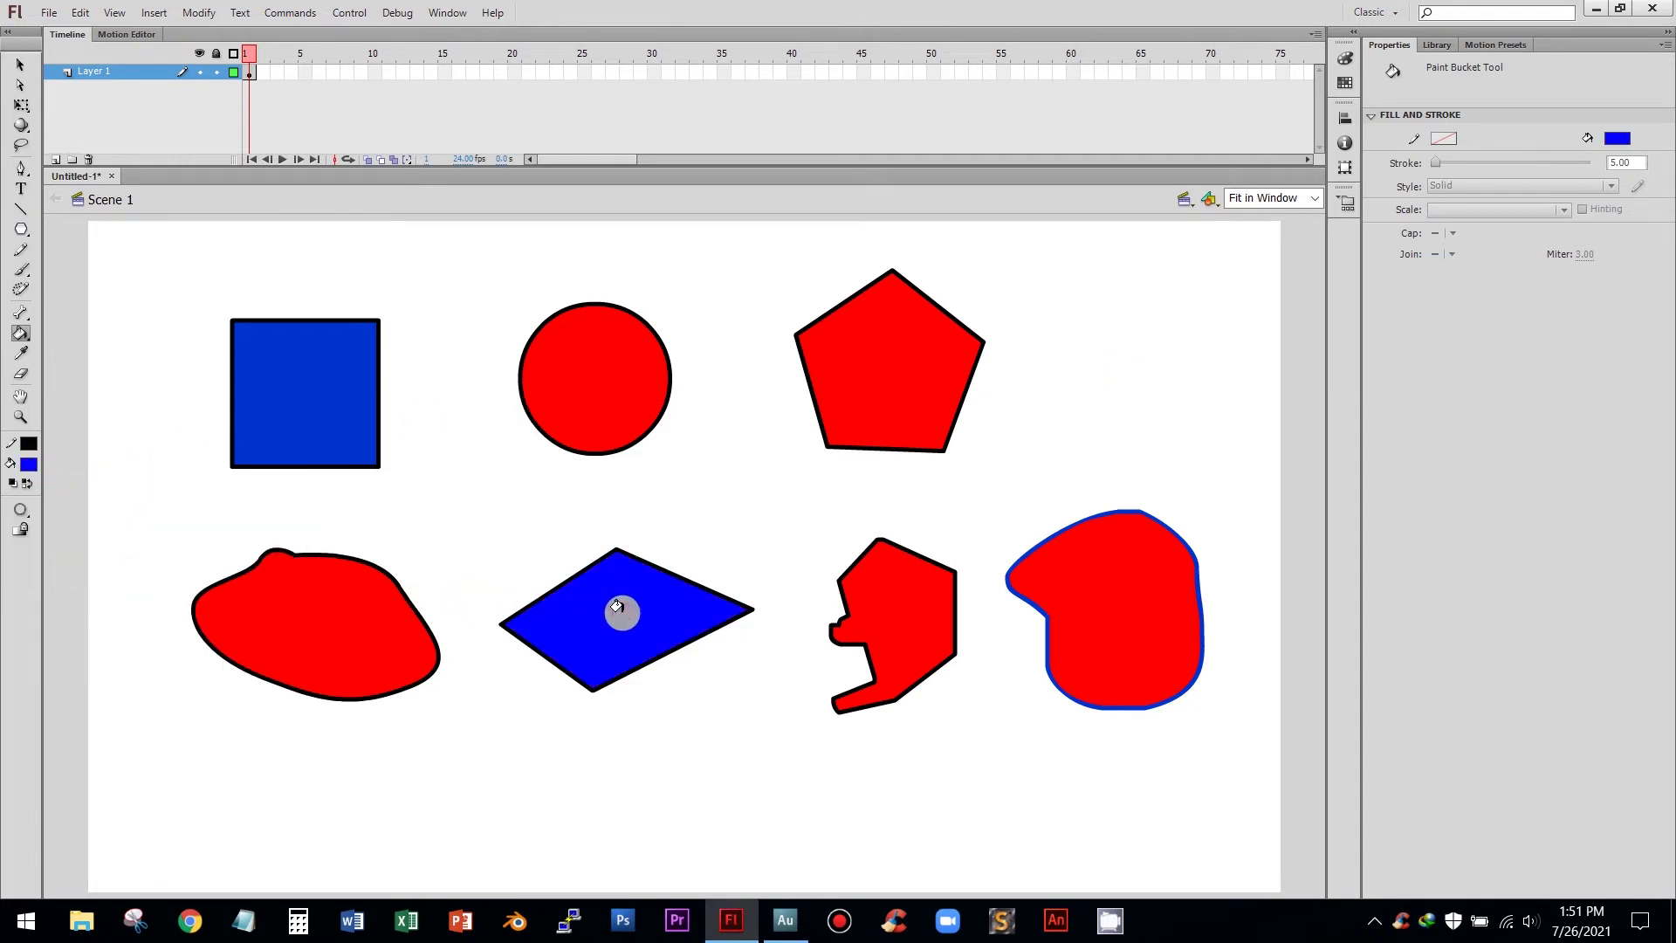
pyautogui.click(29, 468)
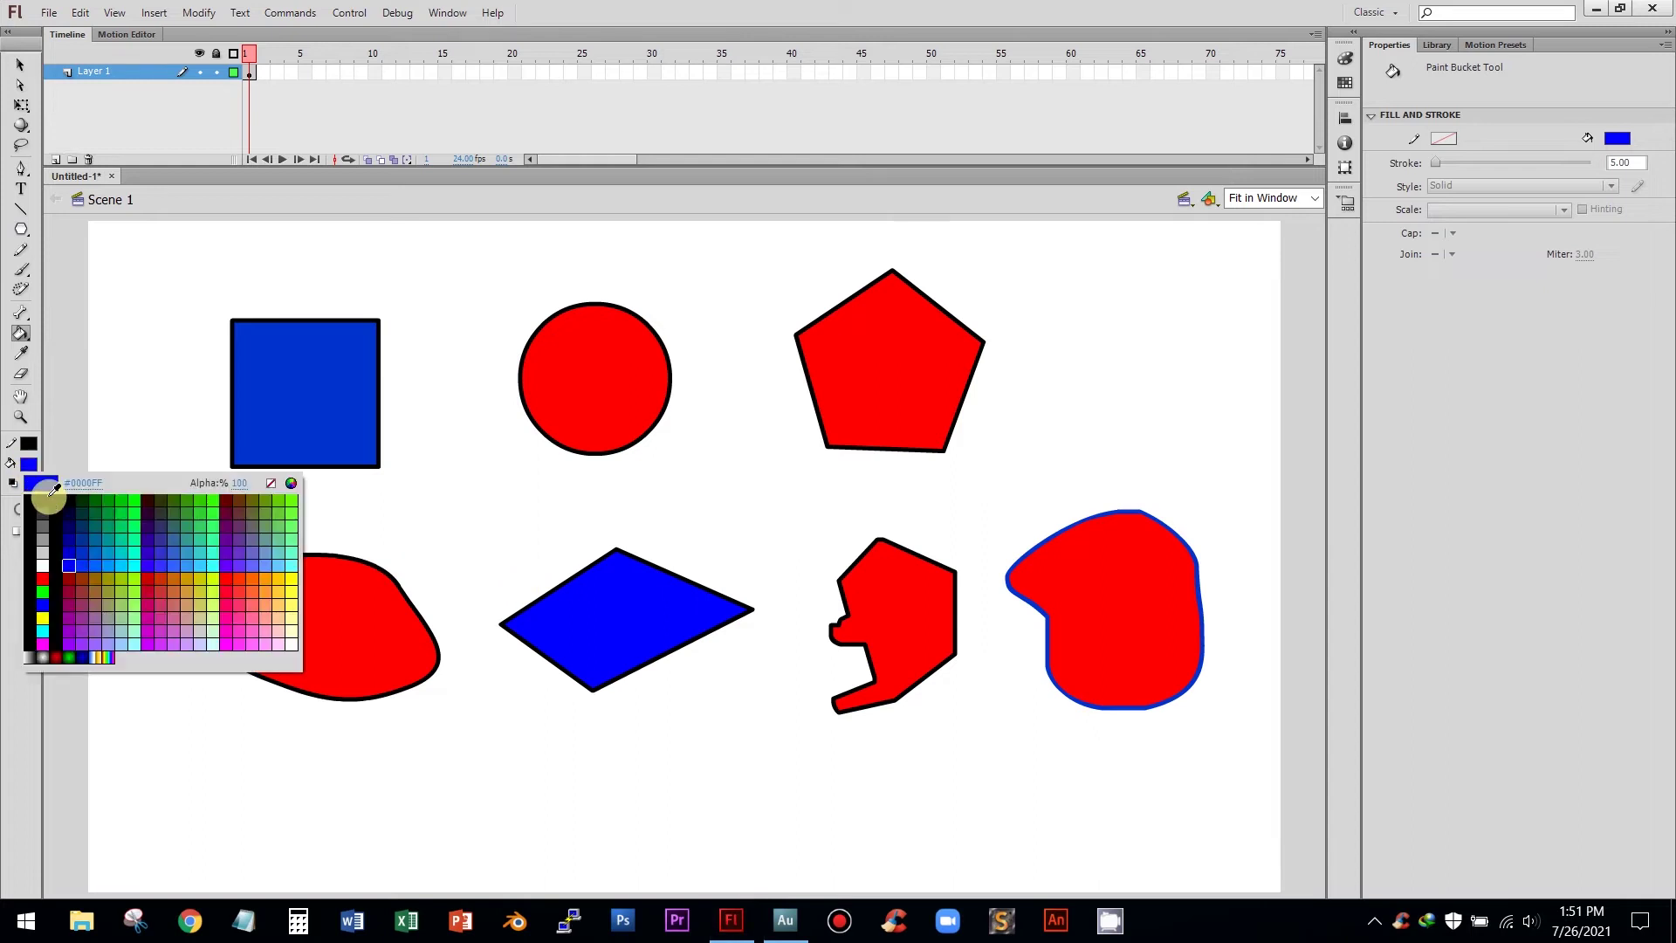
pyautogui.click(120, 577)
pyautogui.click(844, 595)
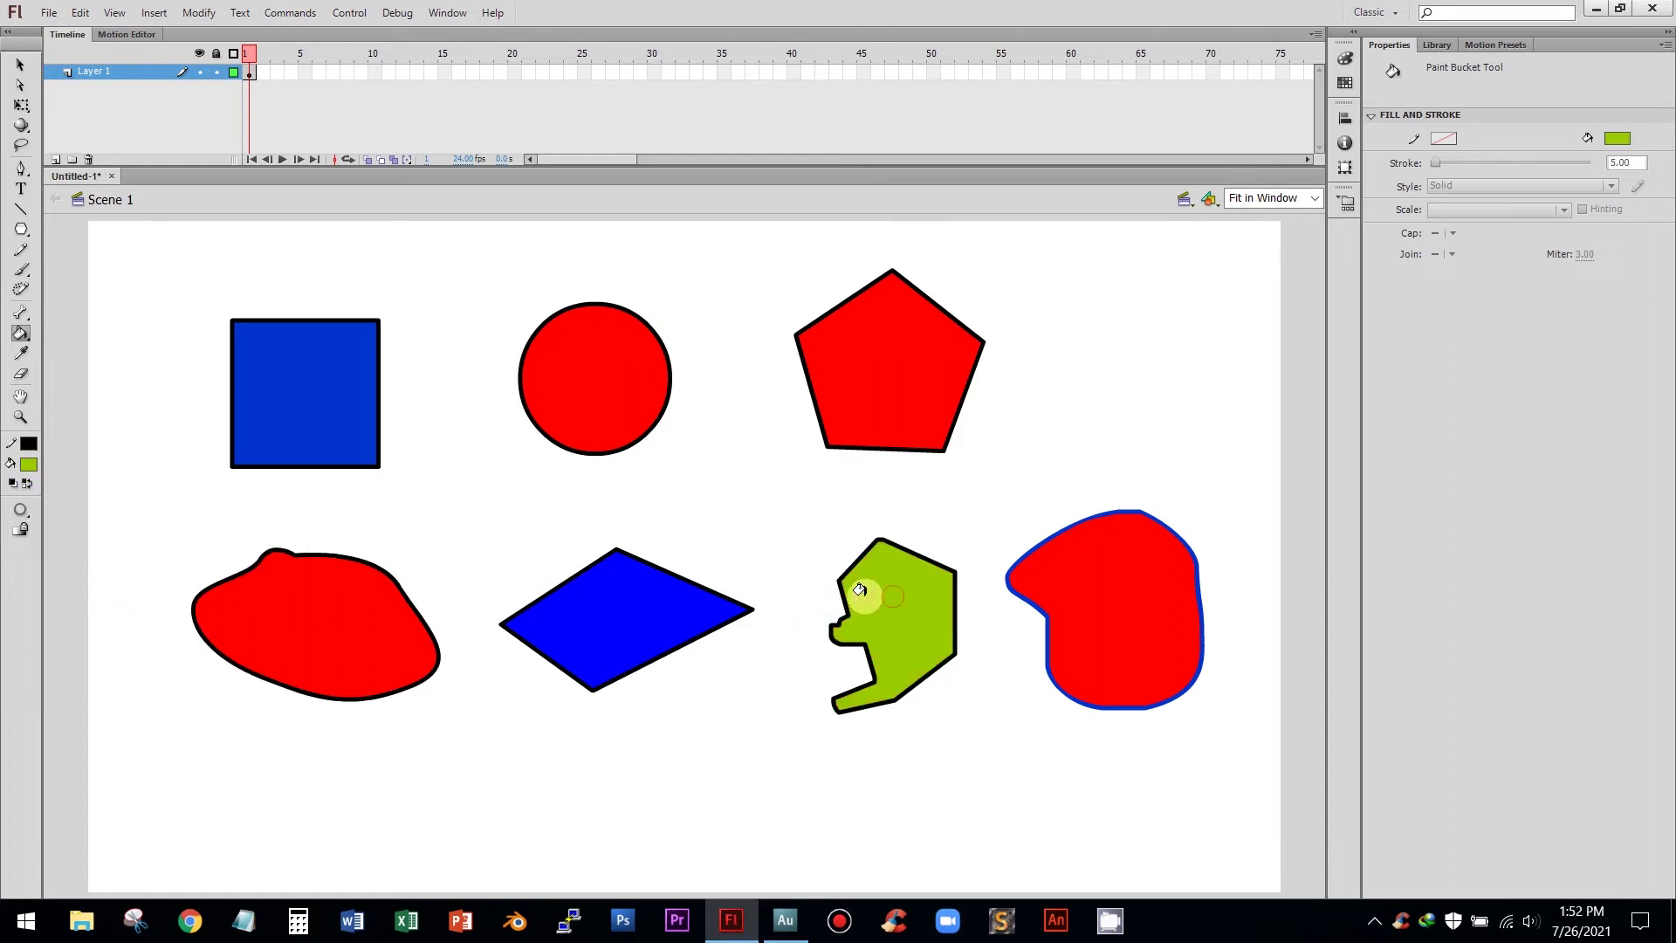
# Step: Refill the inside of the brush-drawn shape with plum purple using the Paint Bucket tool
pyautogui.click(29, 472)
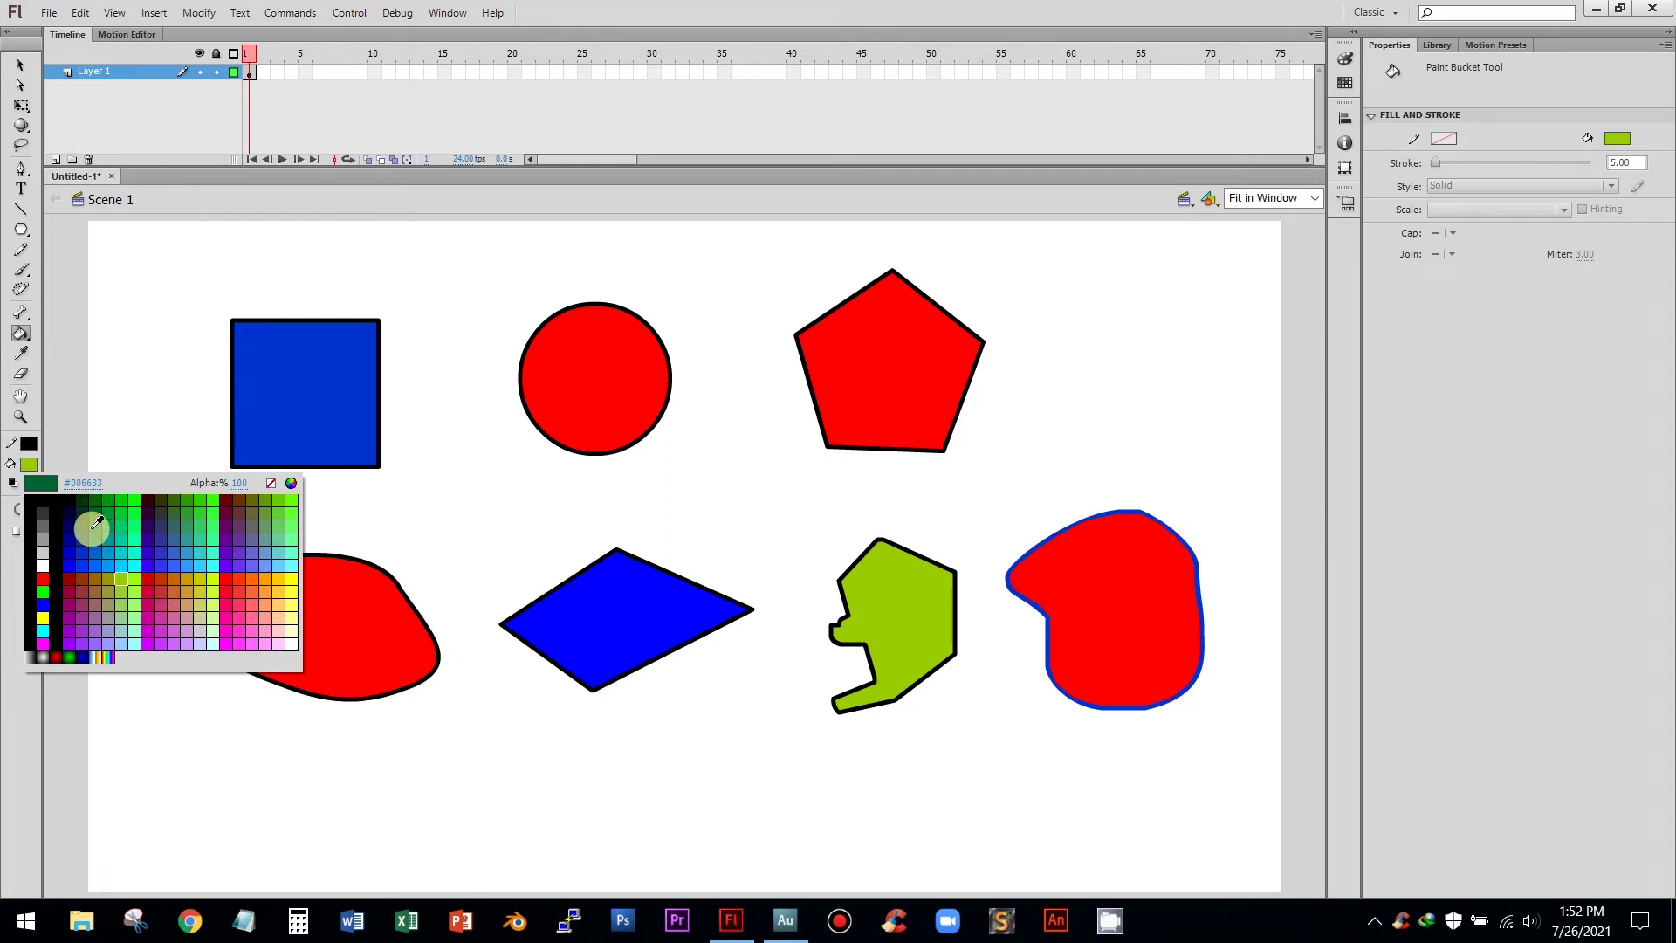
pyautogui.click(85, 578)
pyautogui.click(1097, 570)
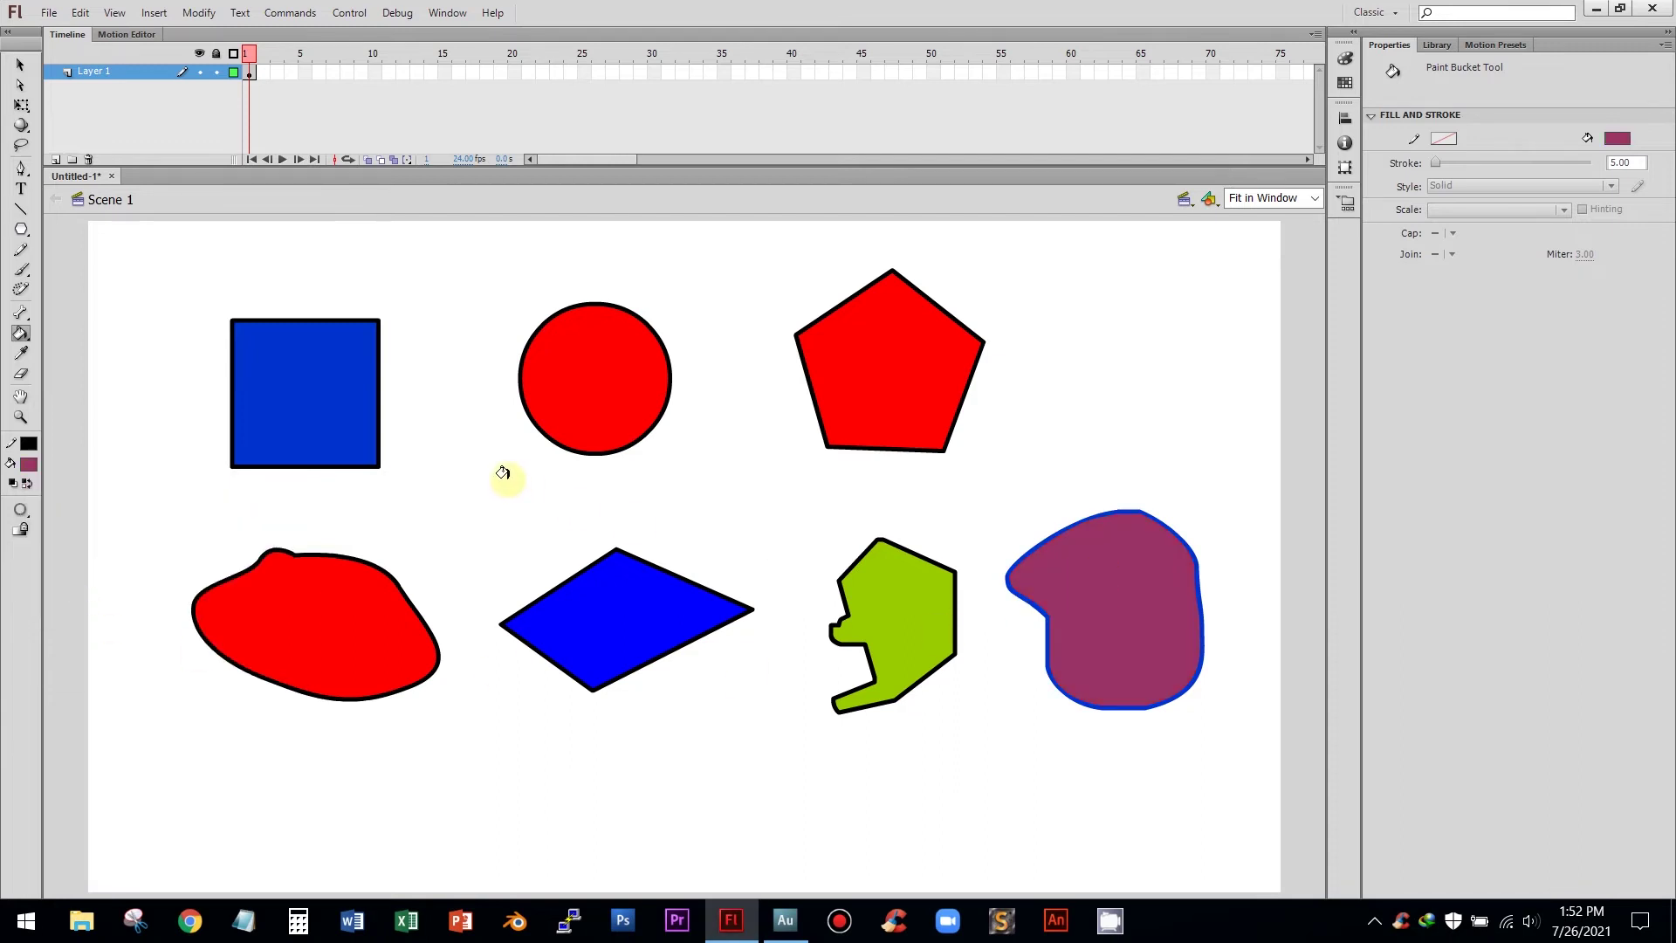
# Step: Select all seven shapes on the stage to view their combined properties, and clear the selection
pyautogui.click(21, 64)
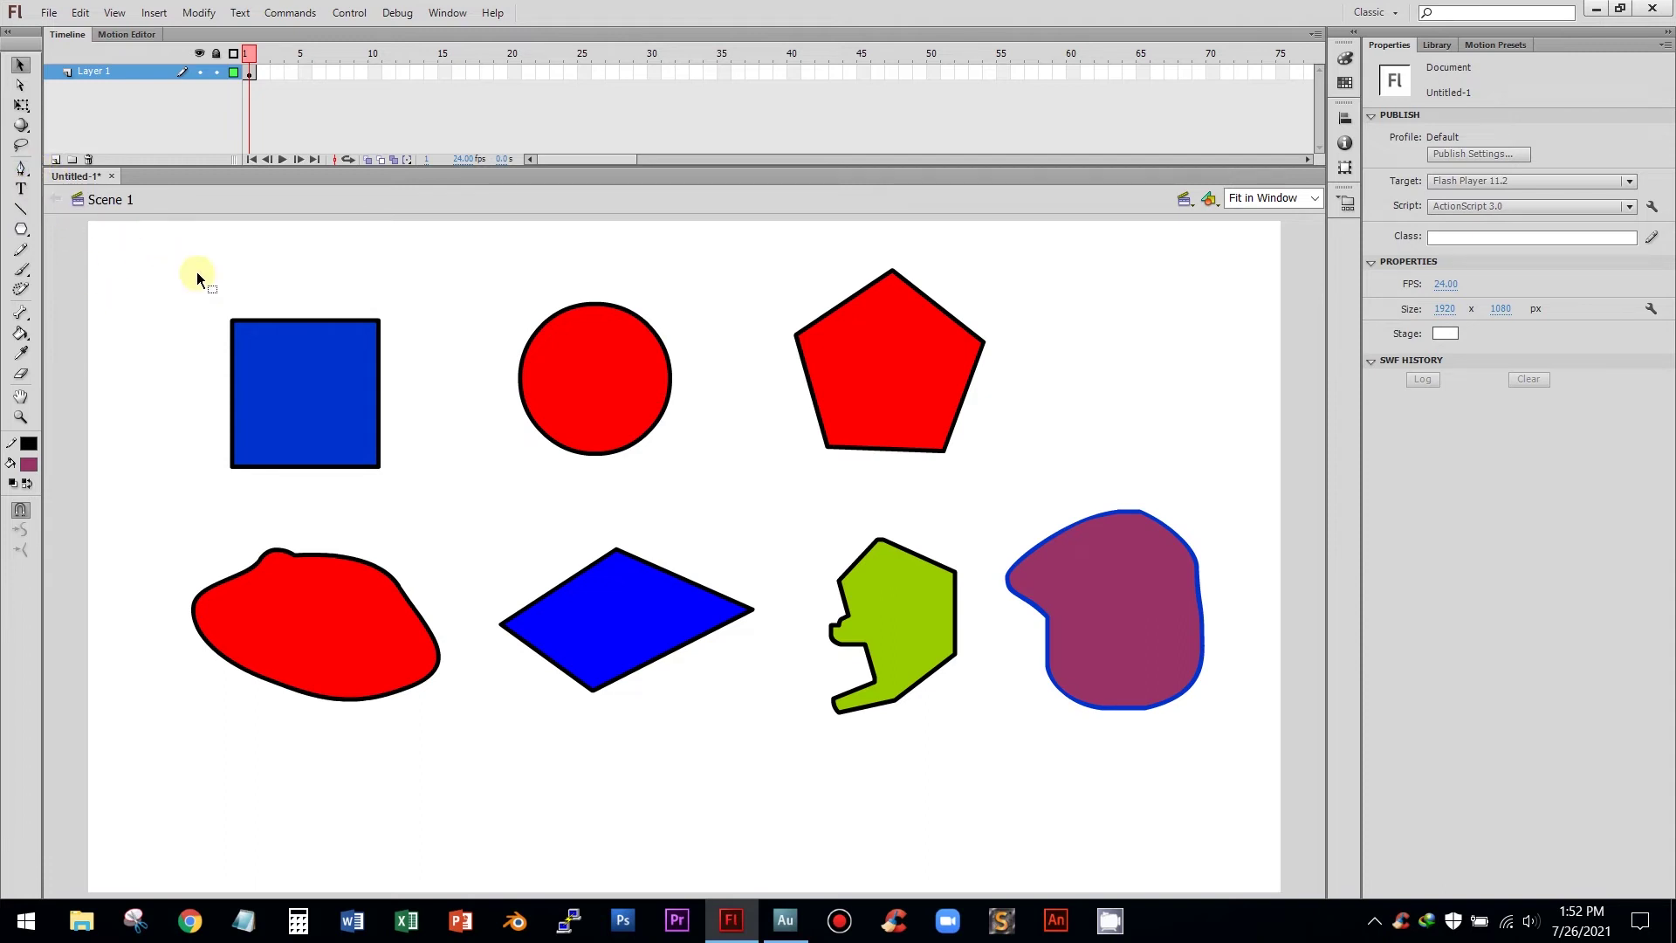
pyautogui.hotkey('ctrl', 'a')
pyautogui.click(621, 288)
pyautogui.moveTo(510, 753); pyautogui.dragTo(1222, 782)
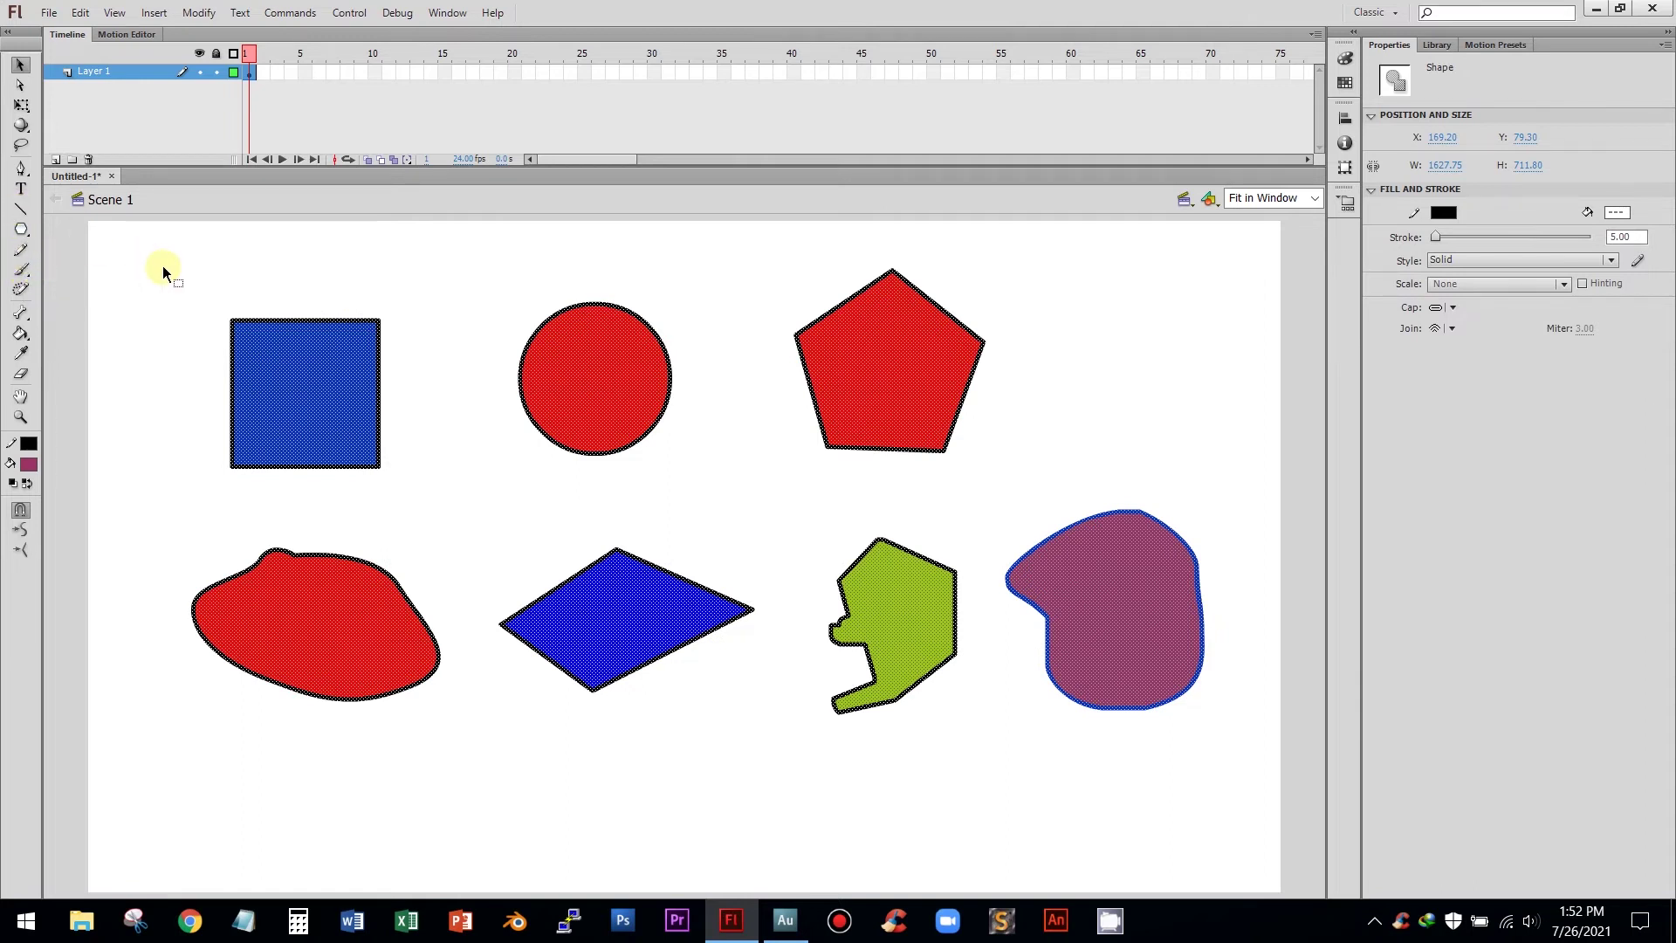
pyautogui.click(23, 230)
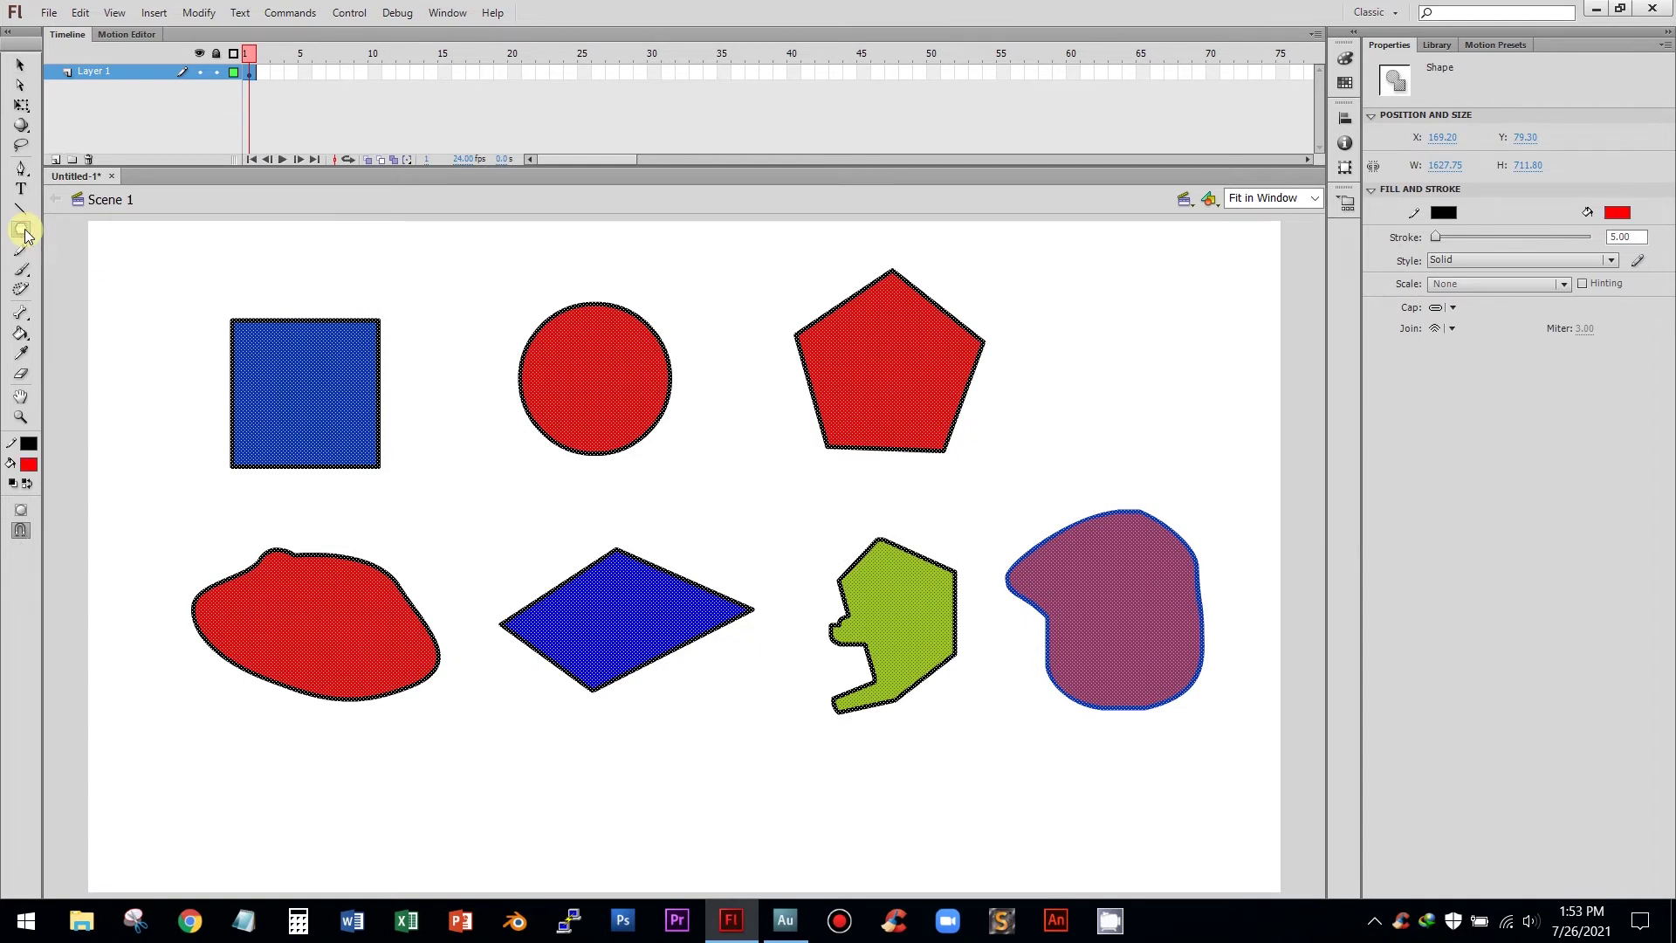
pyautogui.click(23, 232)
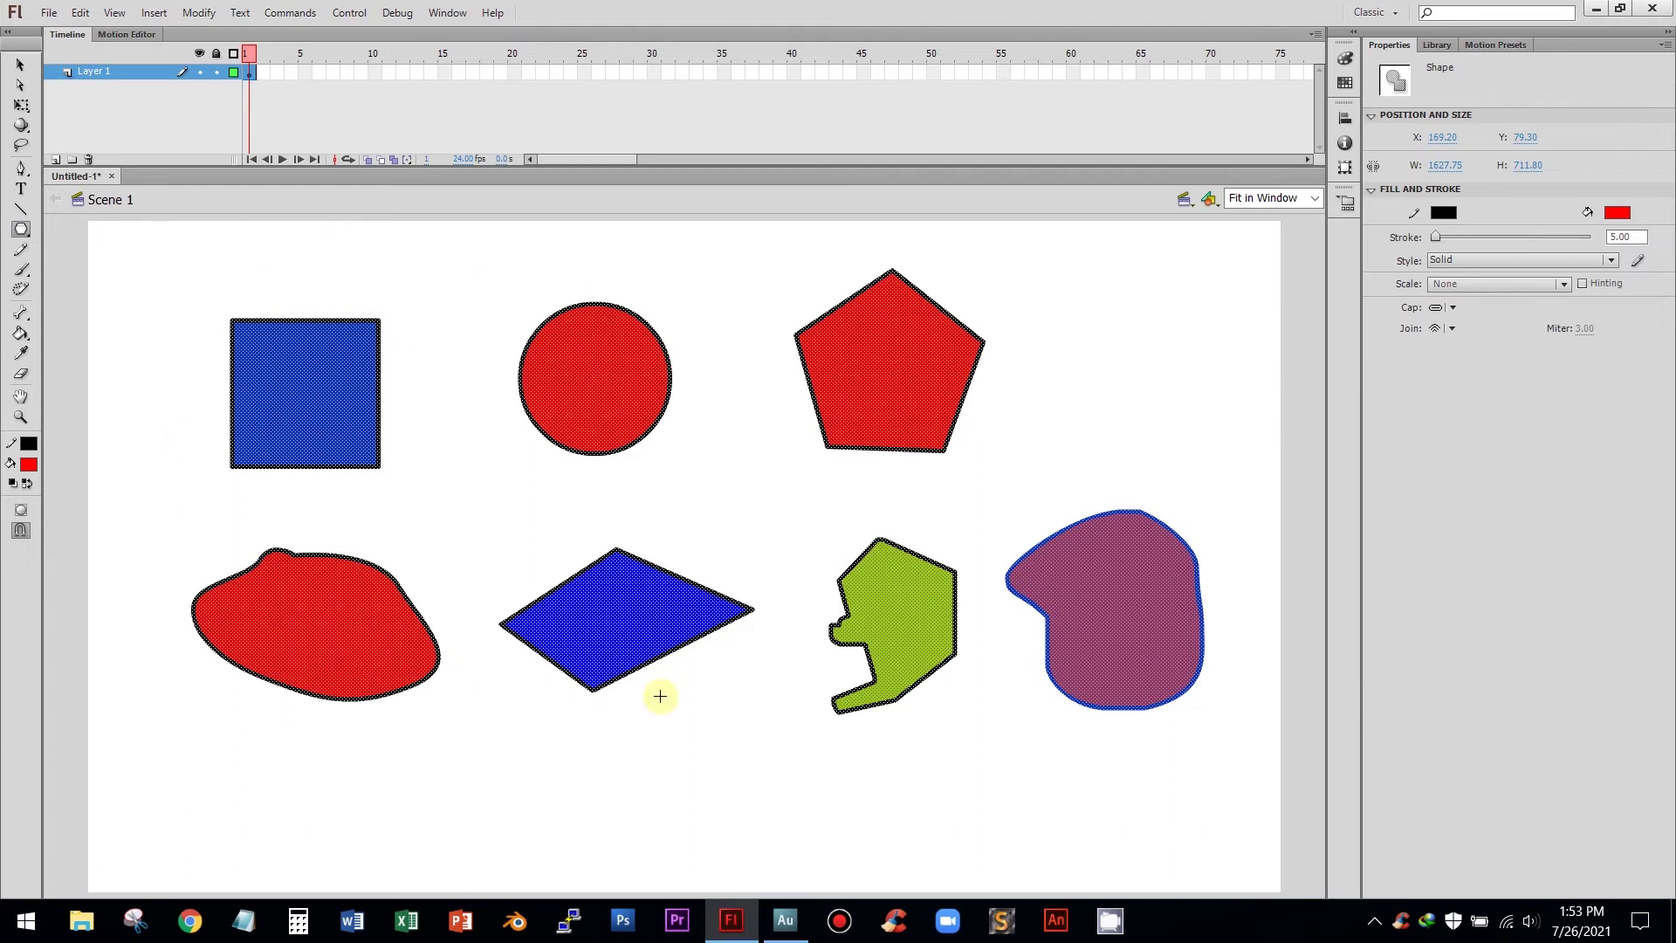
pyautogui.click(20, 65)
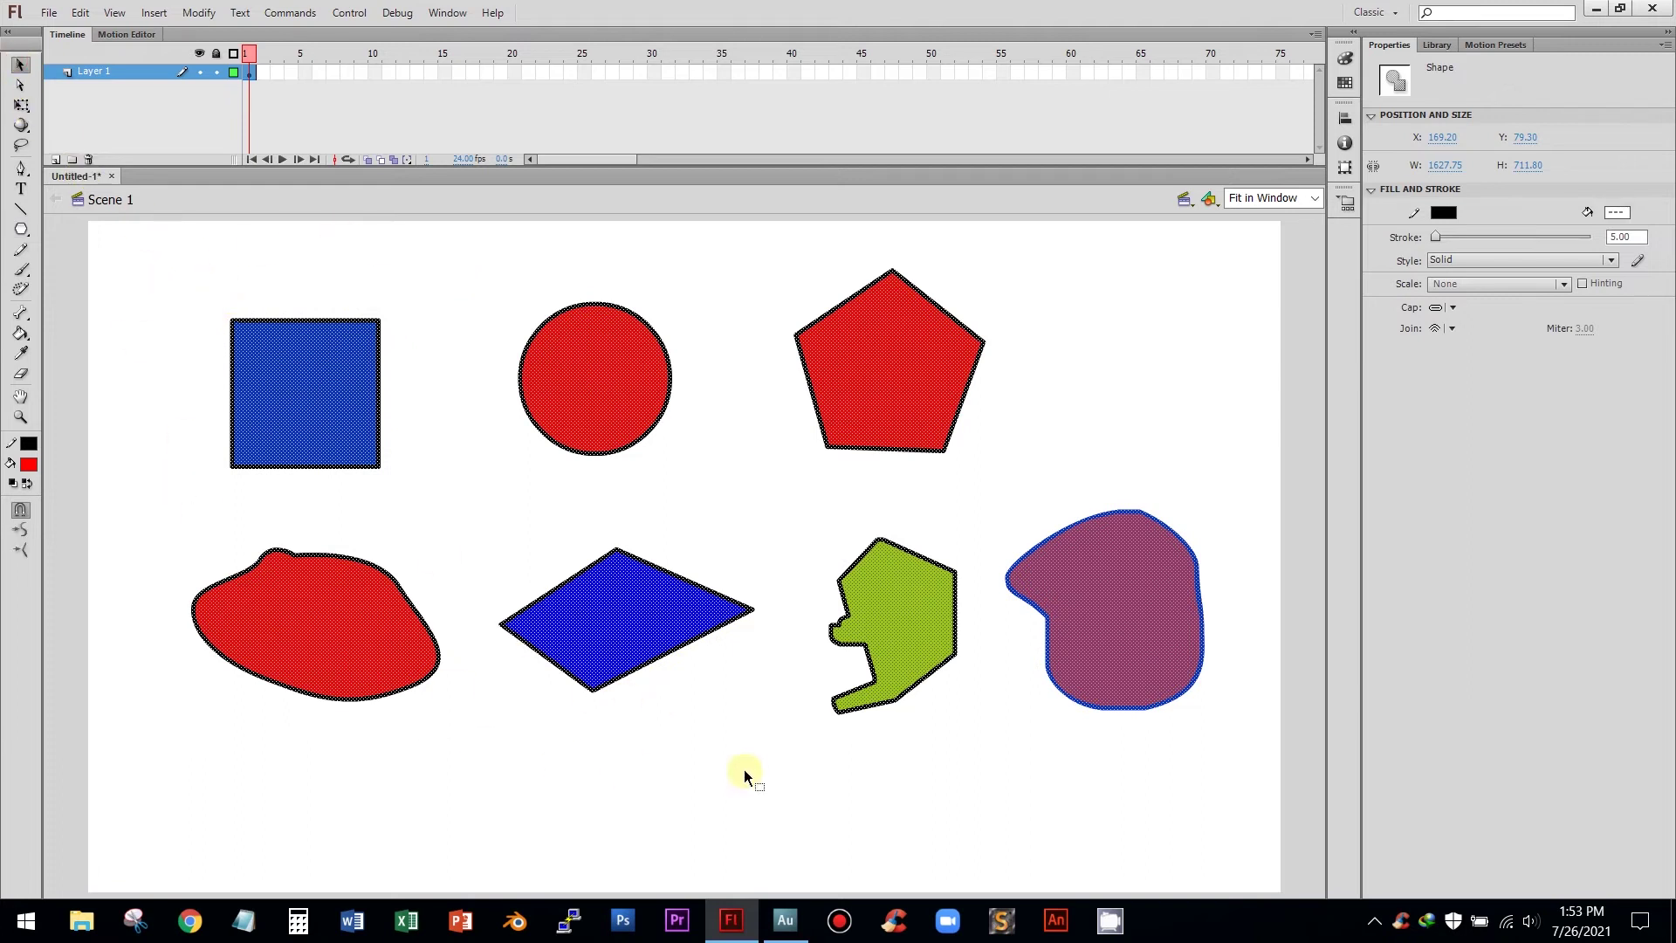
pyautogui.click(749, 769)
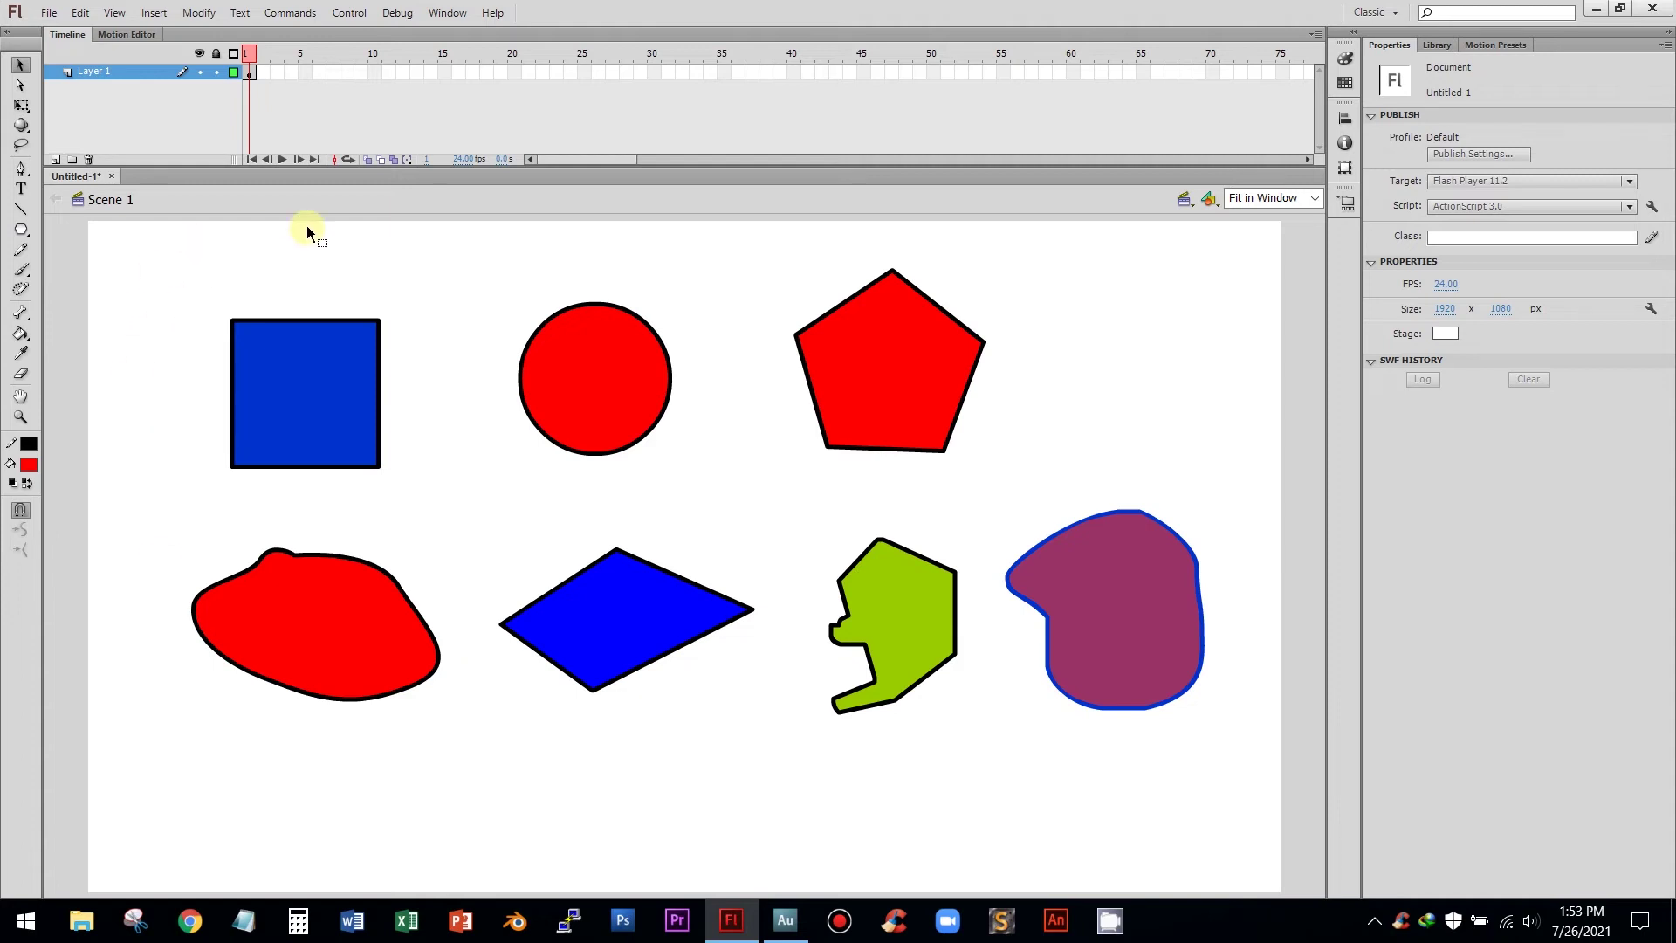
# Step: Select only the blue brush-painted outline of the plum shape to inspect its fill and stroke properties, and deselect it
pyautogui.click(1154, 517)
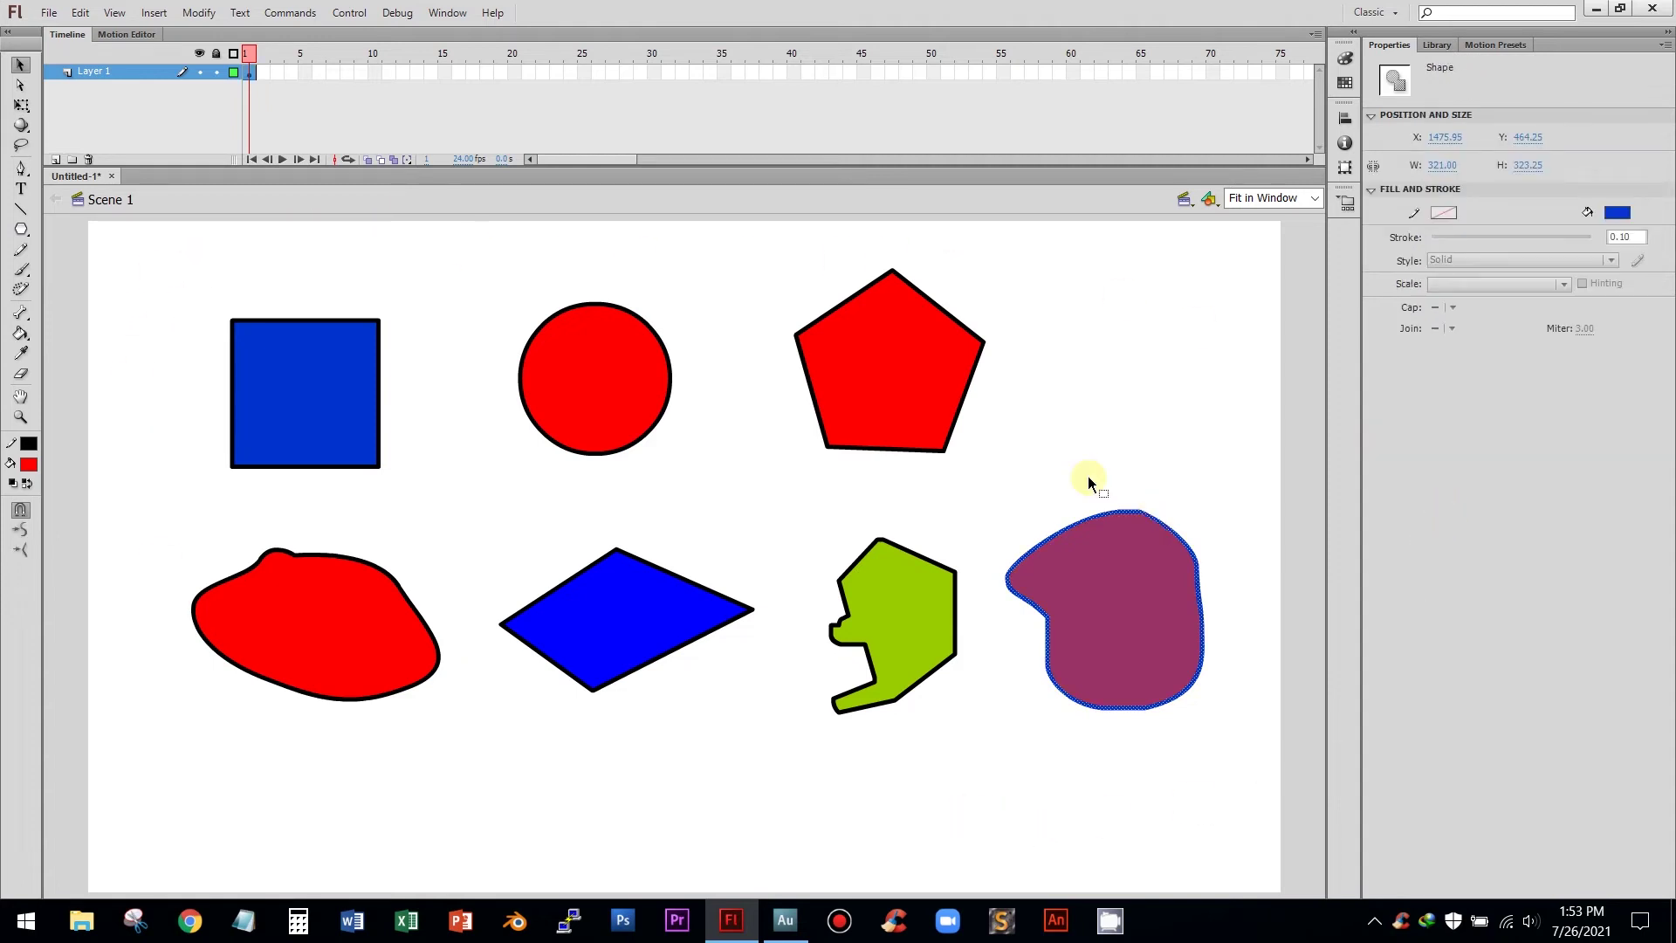
pyautogui.click(992, 488)
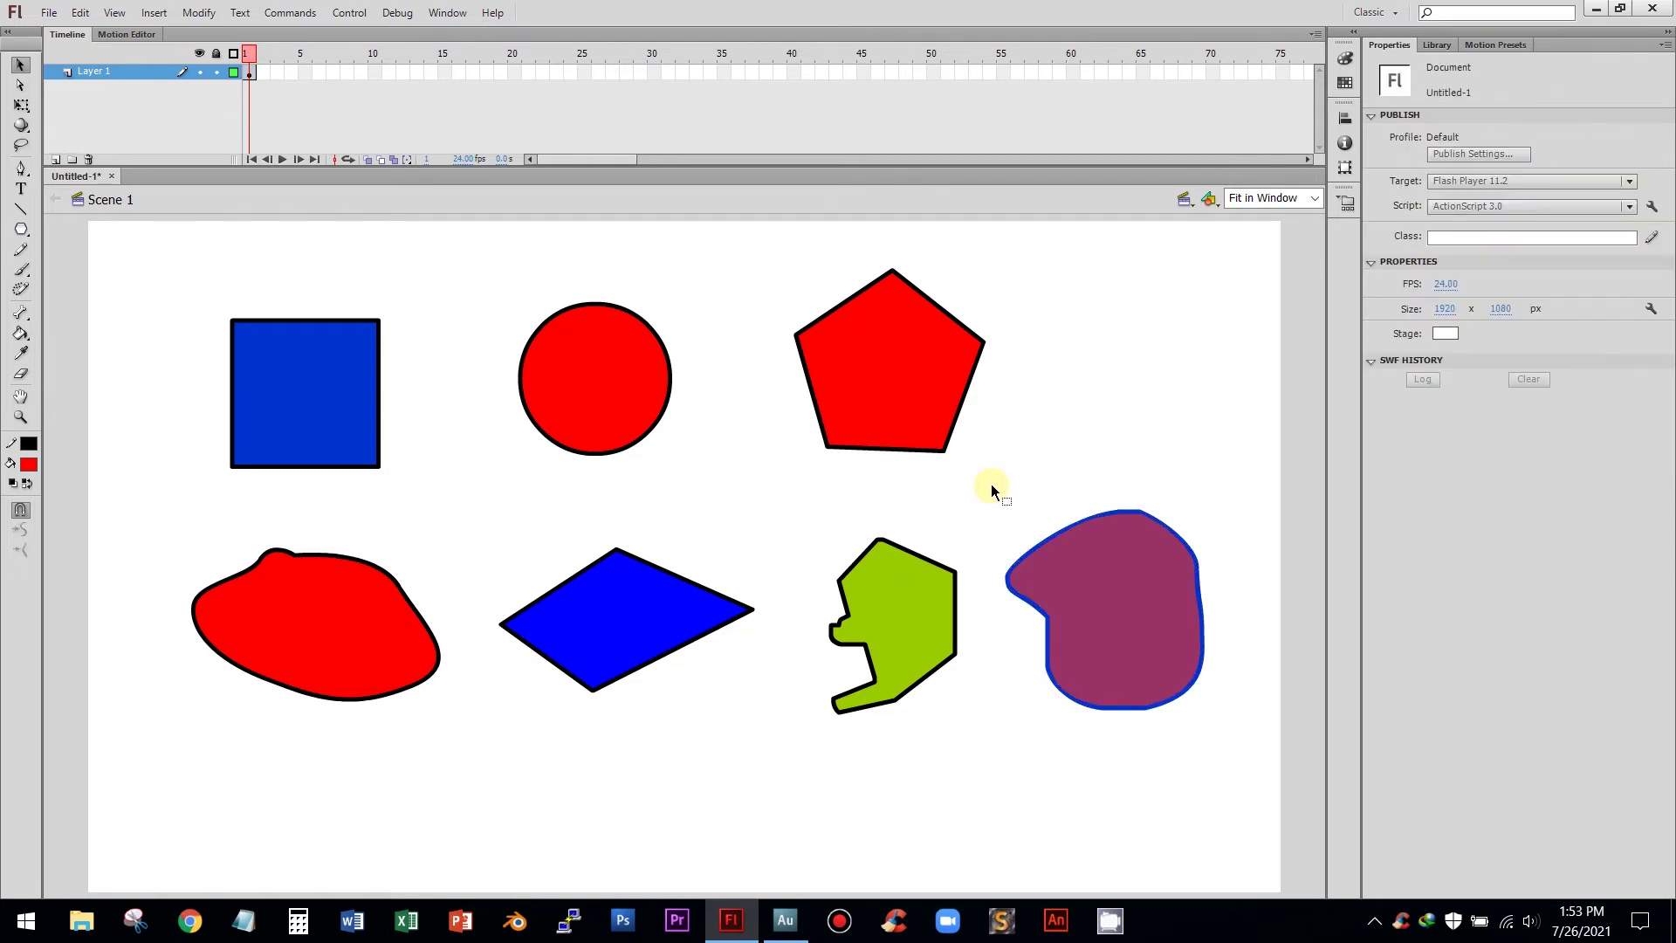
pyautogui.click(1082, 522)
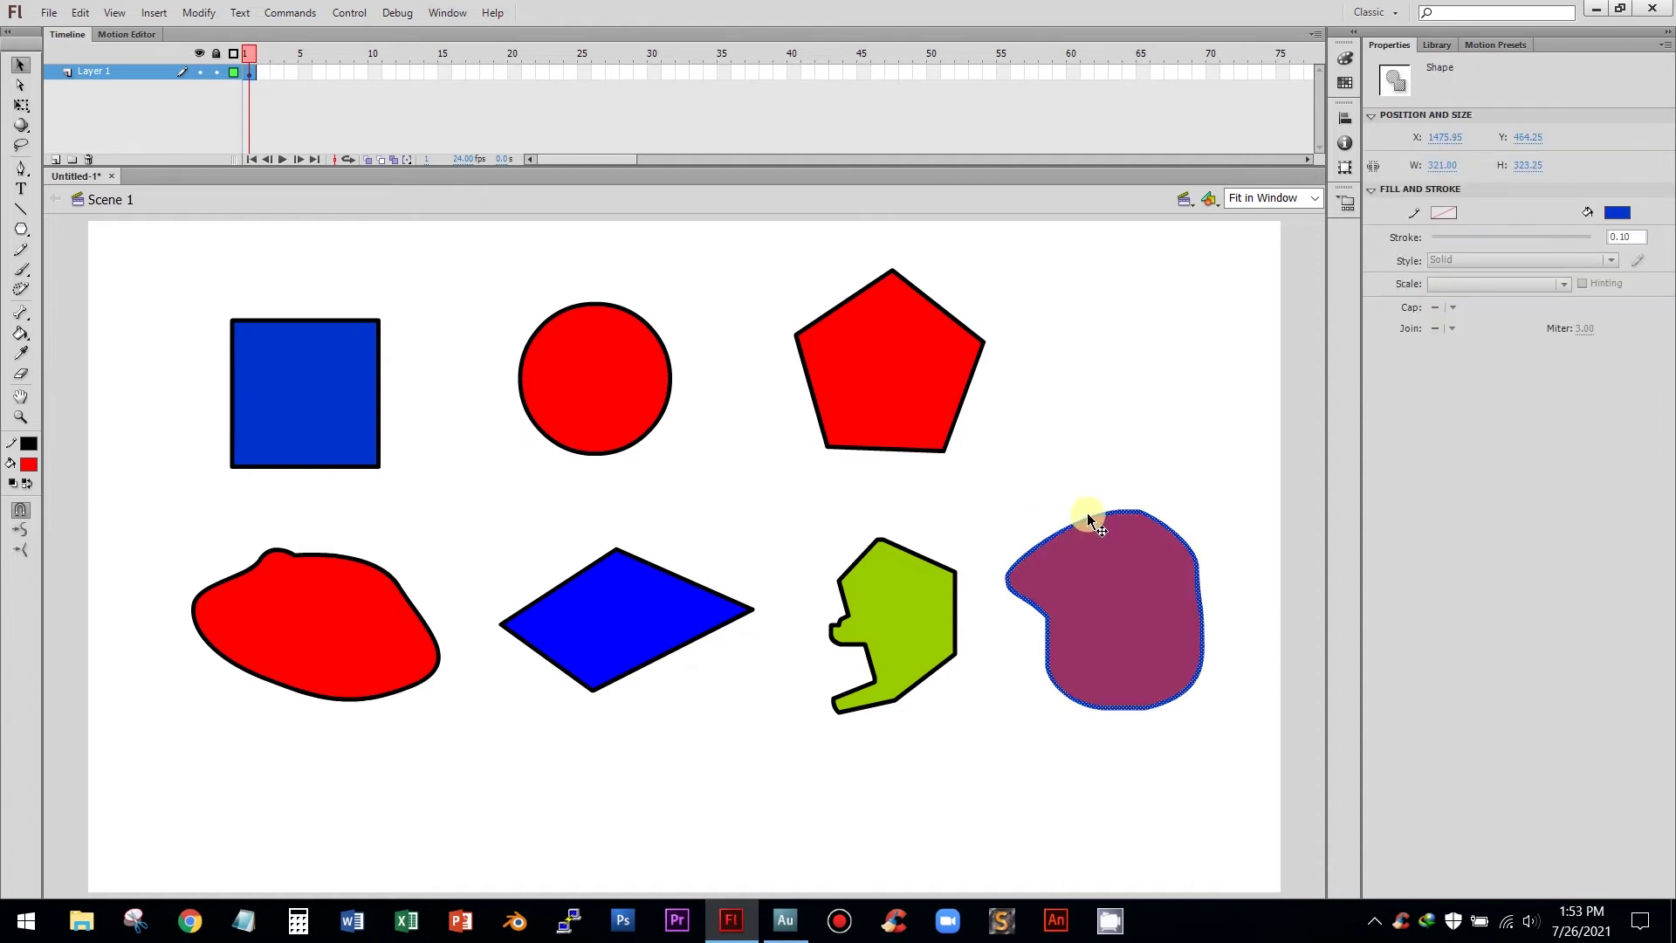
pyautogui.click(1076, 469)
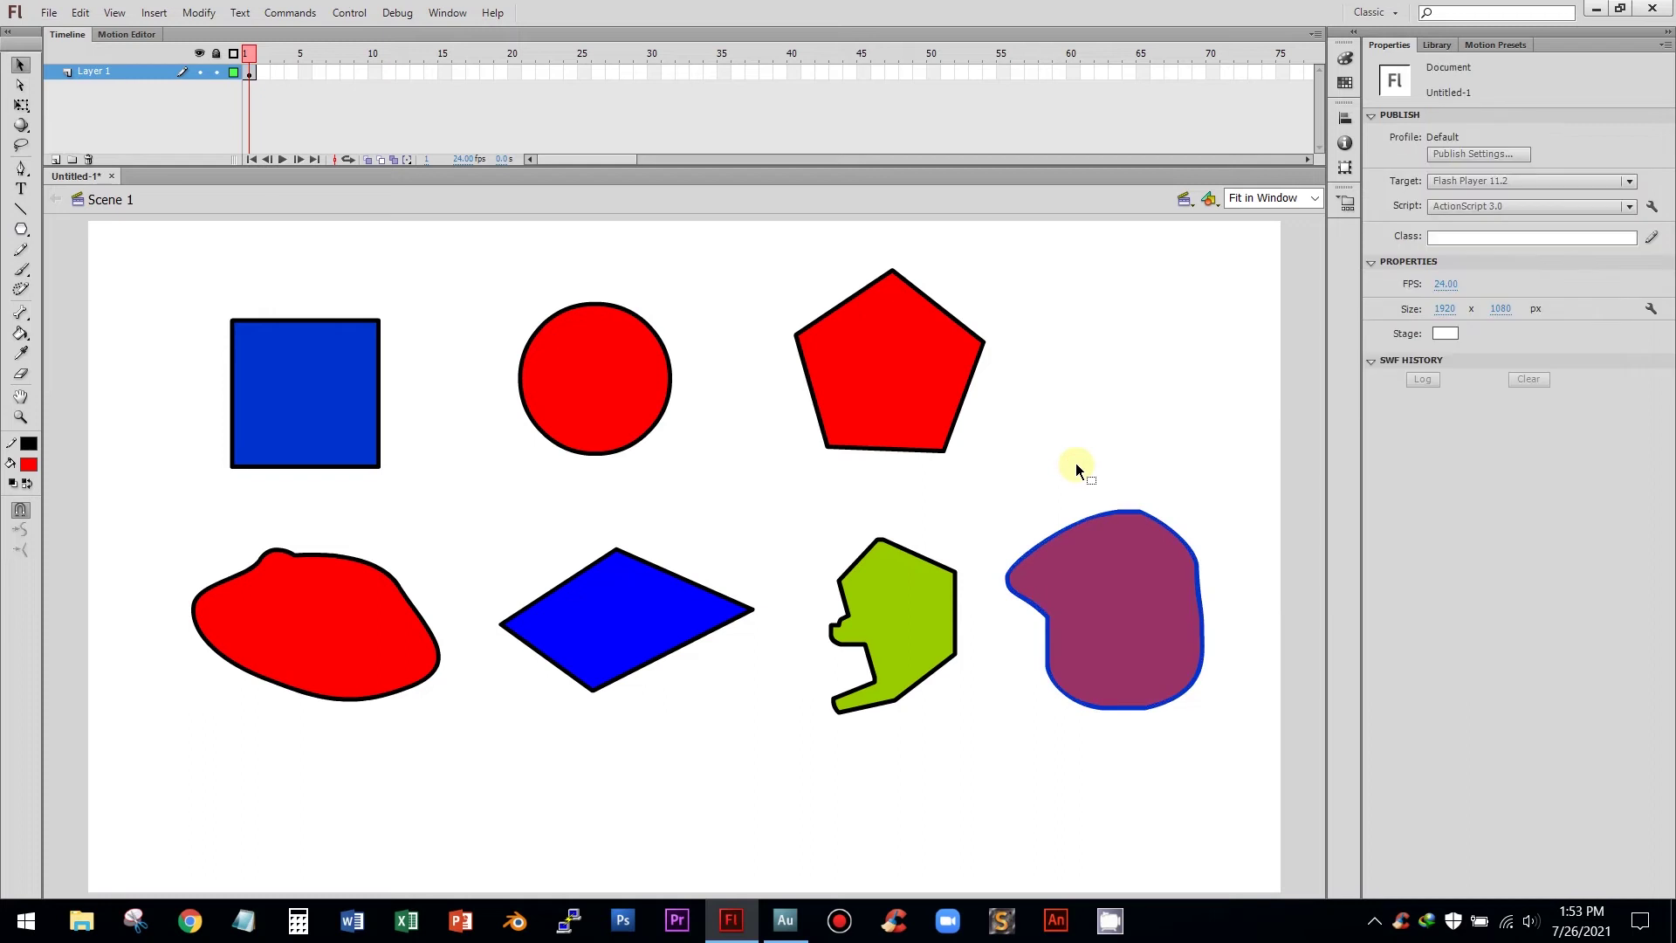
pyautogui.click(1085, 517)
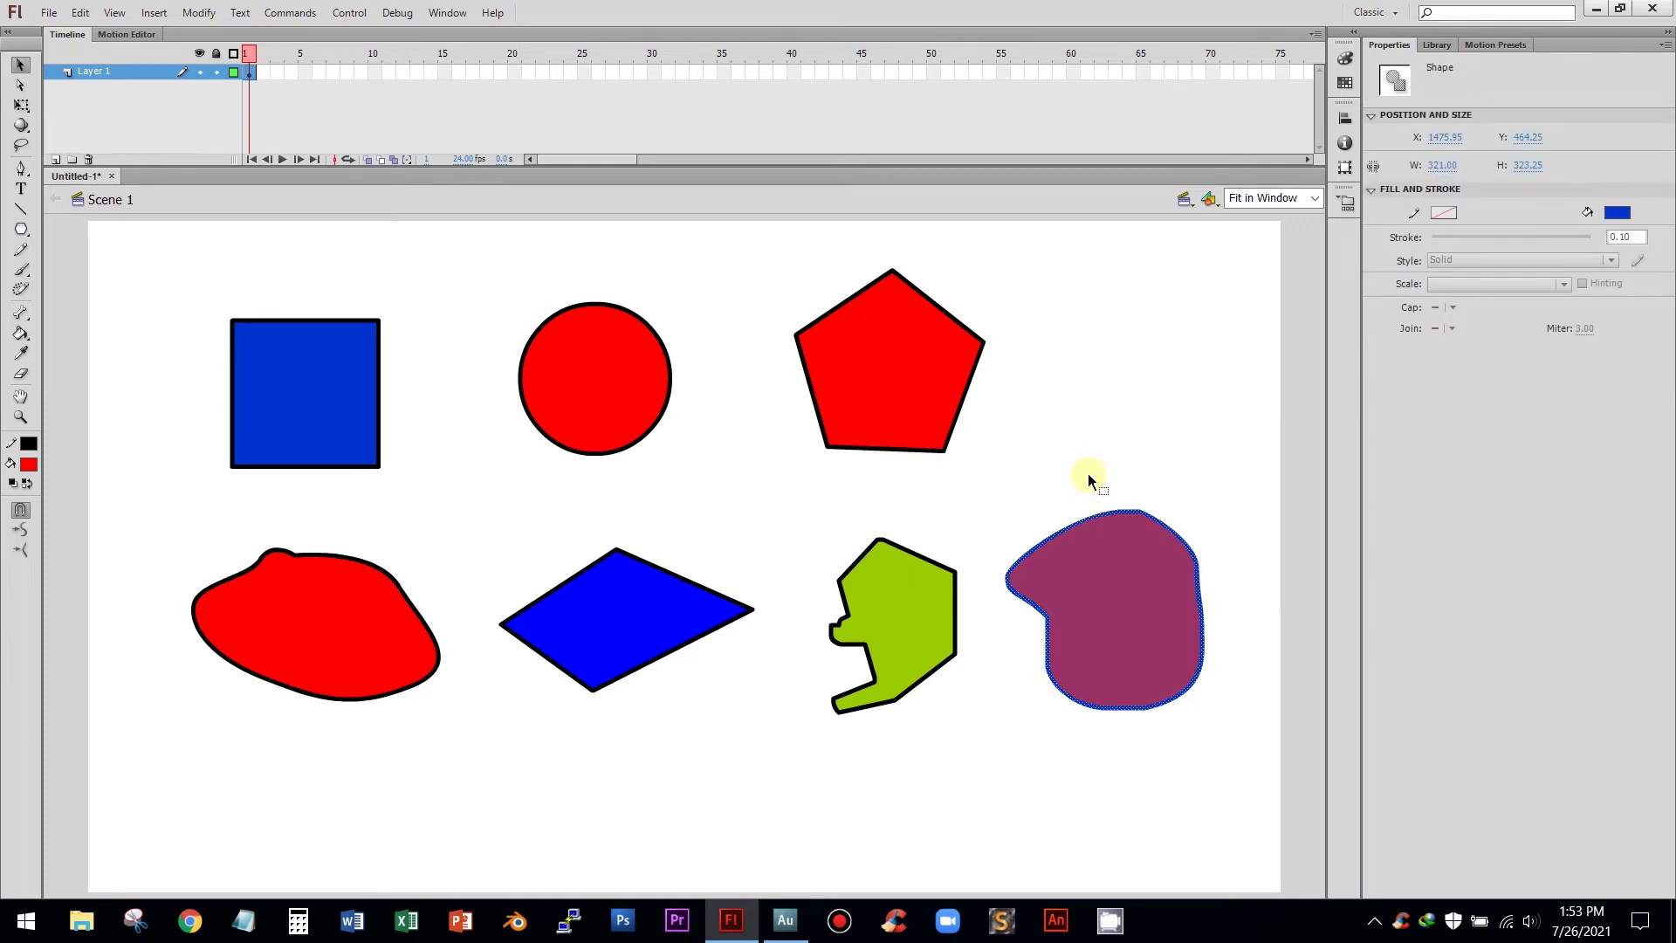
pyautogui.click(1063, 495)
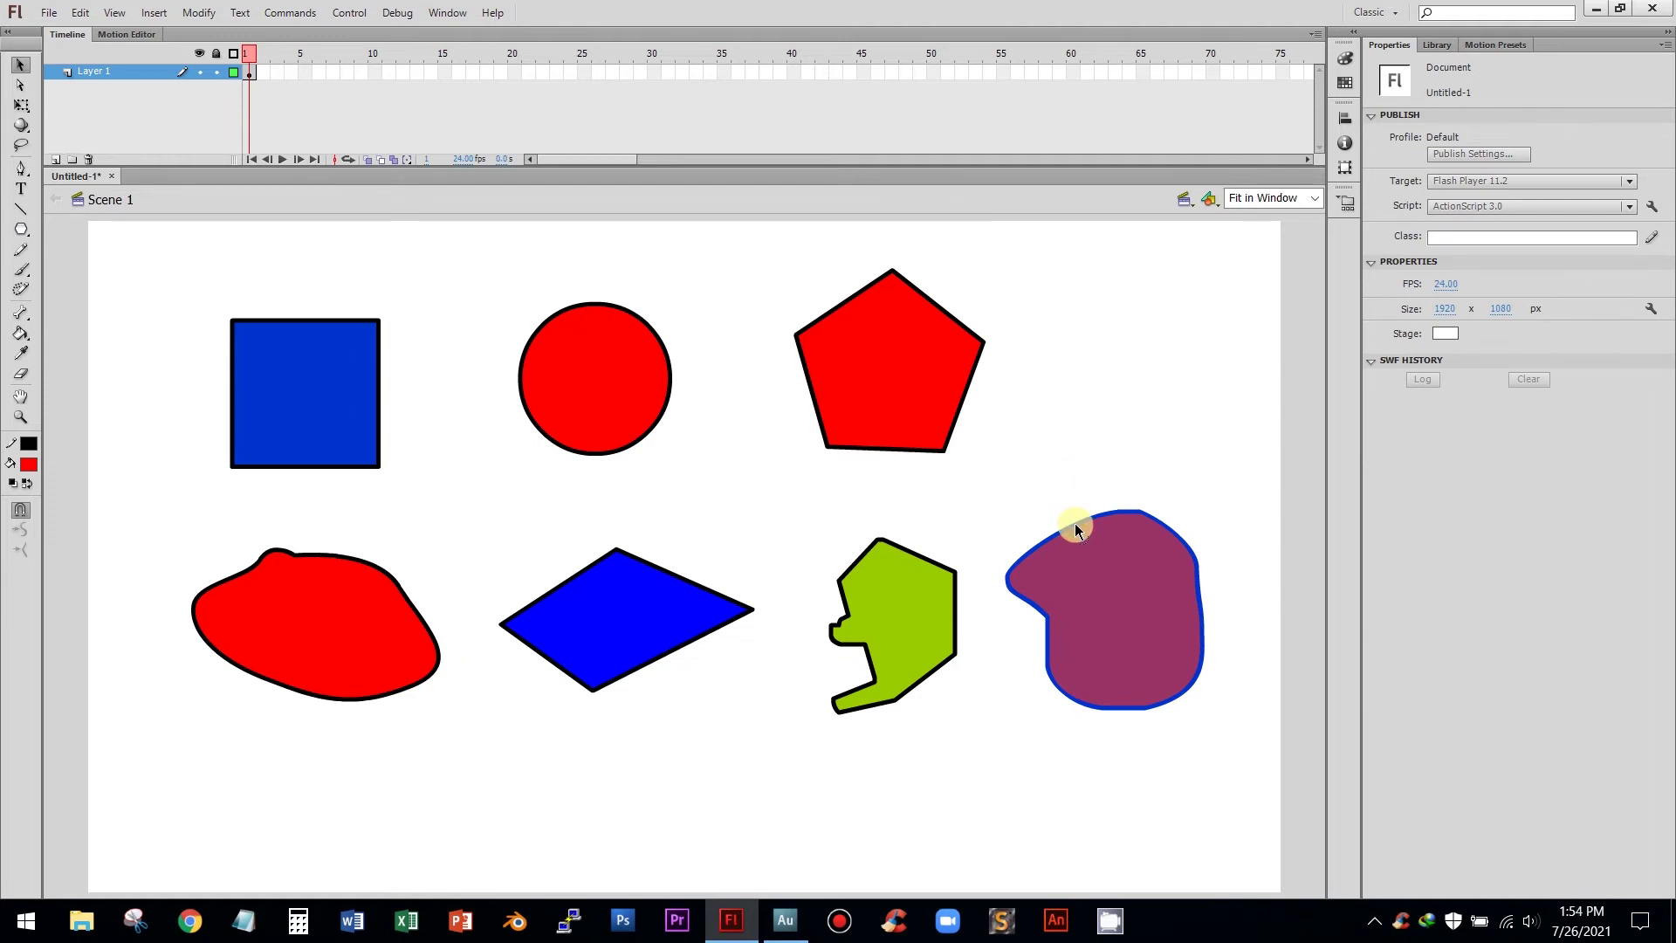
# Step: Compare the properties of the plum shape's brush-painted outline alone with those of its outline and inner fill together
pyautogui.click(1075, 525)
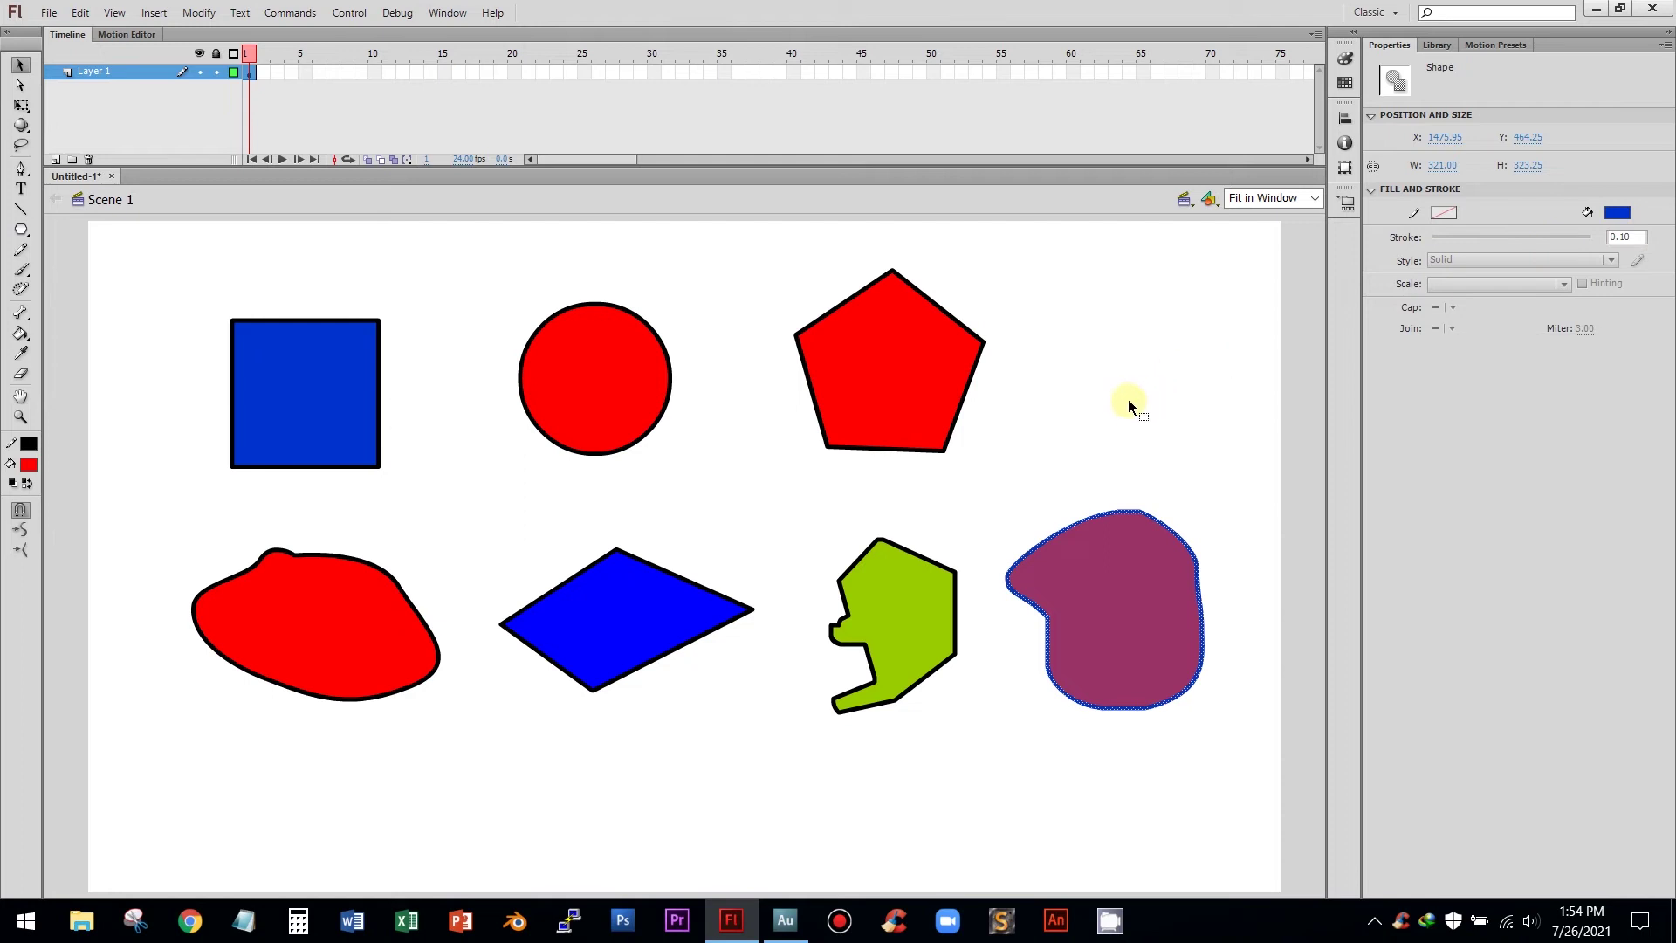
pyautogui.click(1025, 630)
pyautogui.moveTo(997, 480)
pyautogui.mouseDown()
pyautogui.moveTo(1216, 758)
pyautogui.moveTo(1240, 743)
pyautogui.mouseUp()
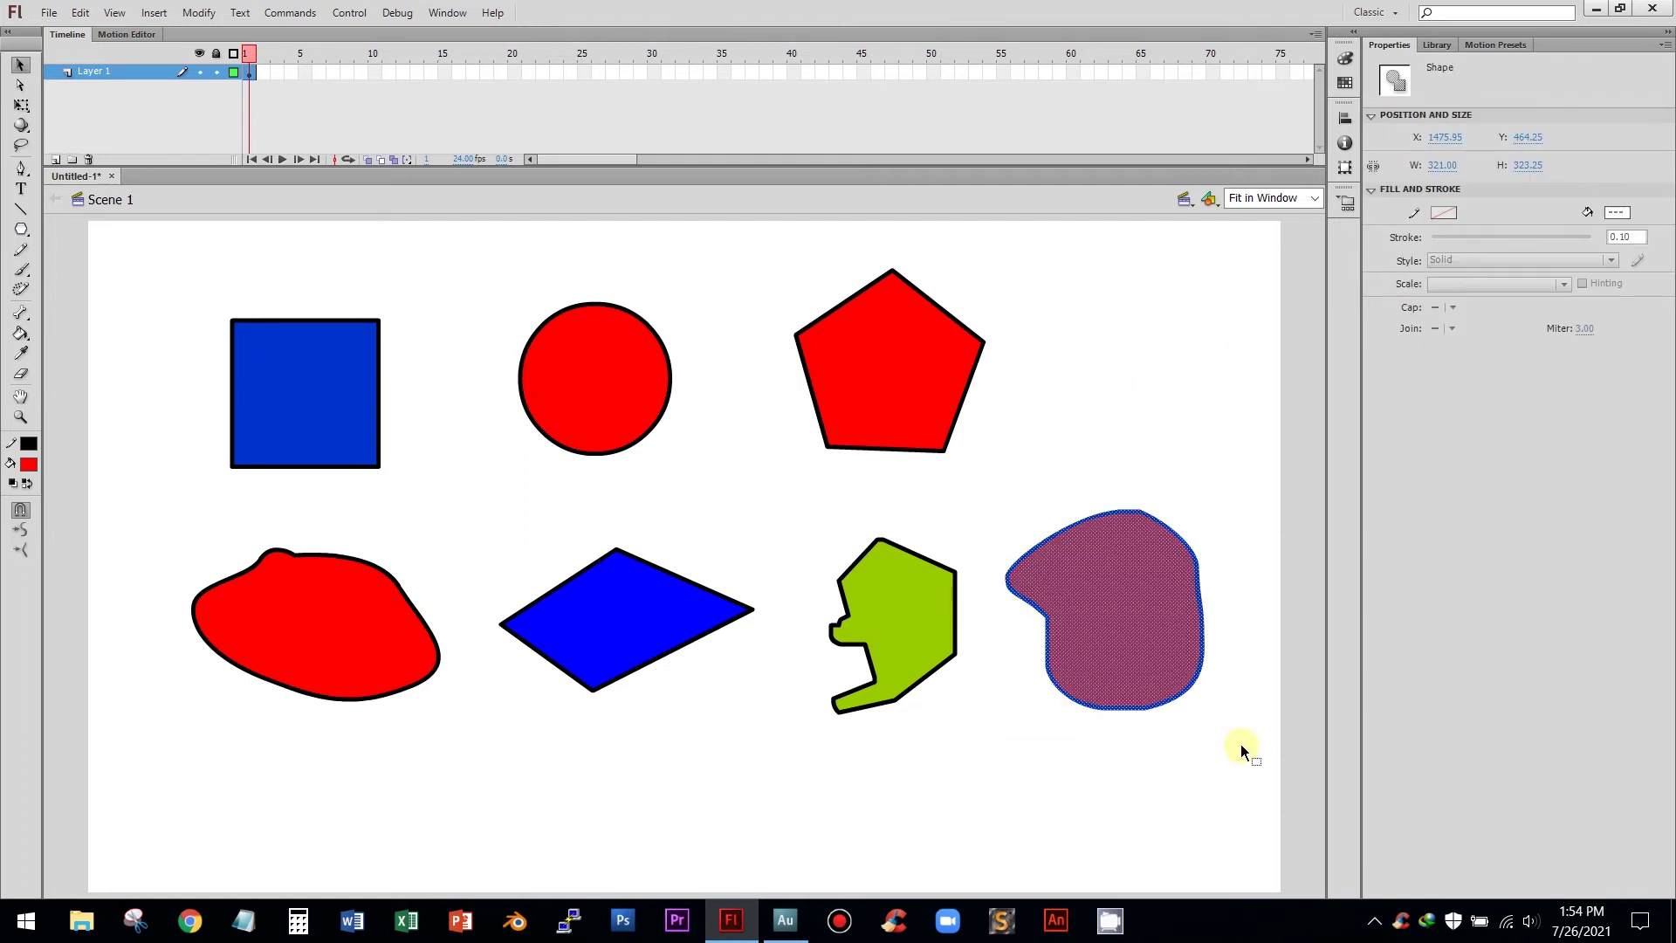
pyautogui.click(1170, 445)
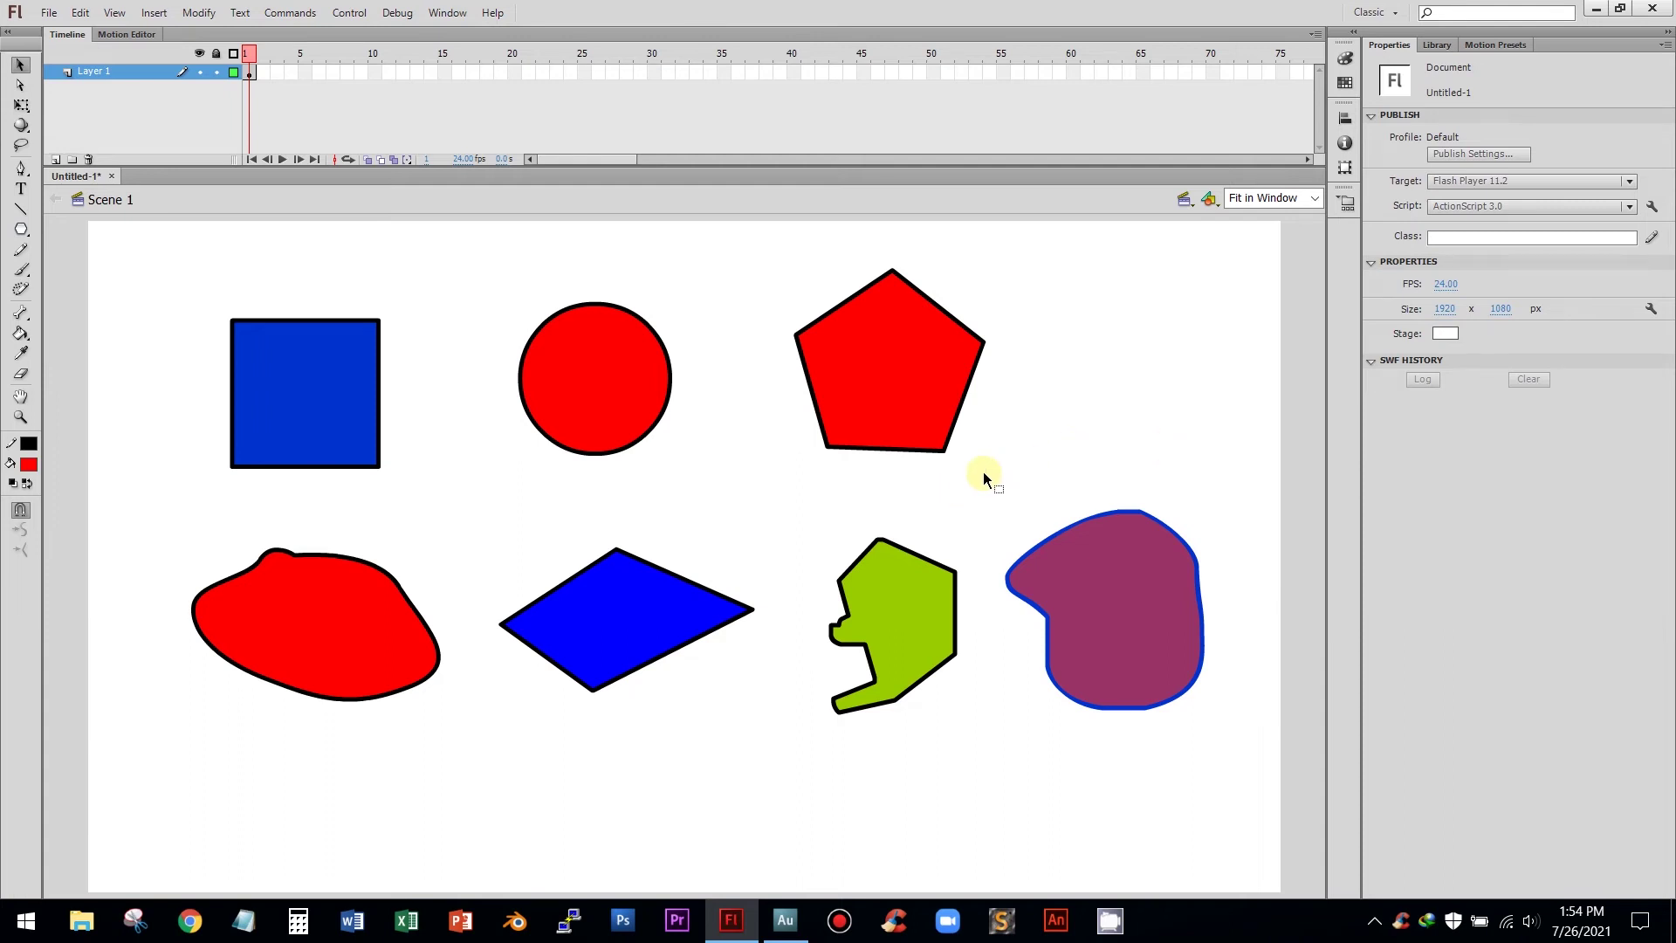
# Step: Compare the properties of the plum shape's inner fill, its blue brush-painted outline, and both selected together, then clear the selection
pyautogui.moveTo(982, 471); pyautogui.dragTo(1248, 737)
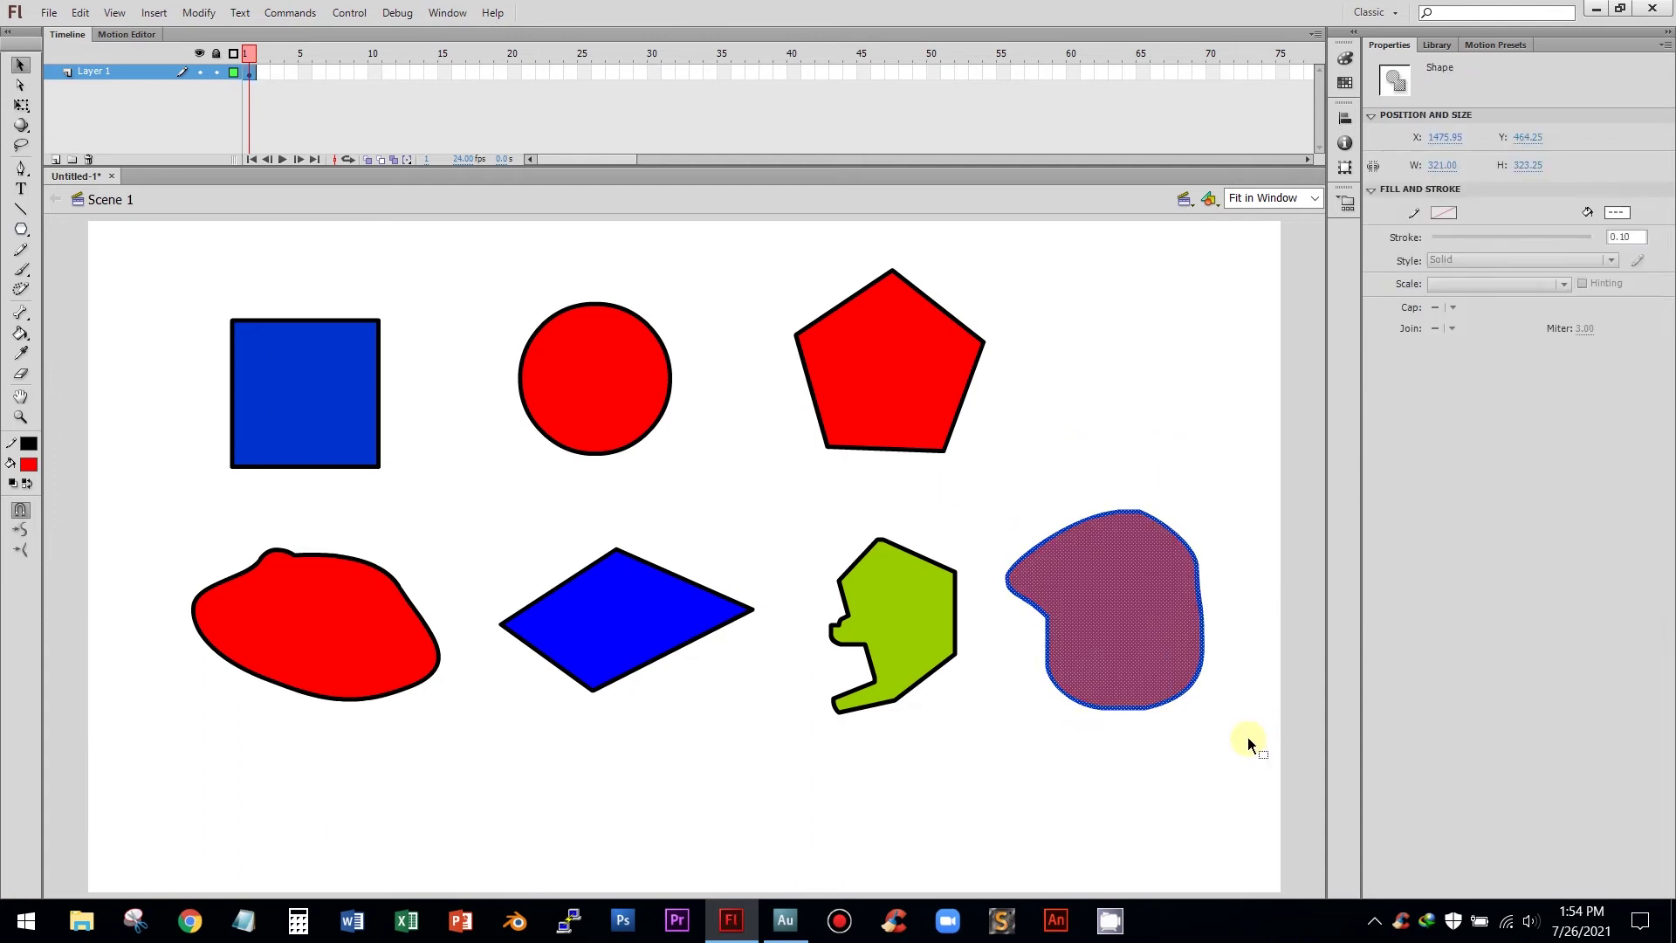
pyautogui.click(1191, 465)
pyautogui.click(1133, 585)
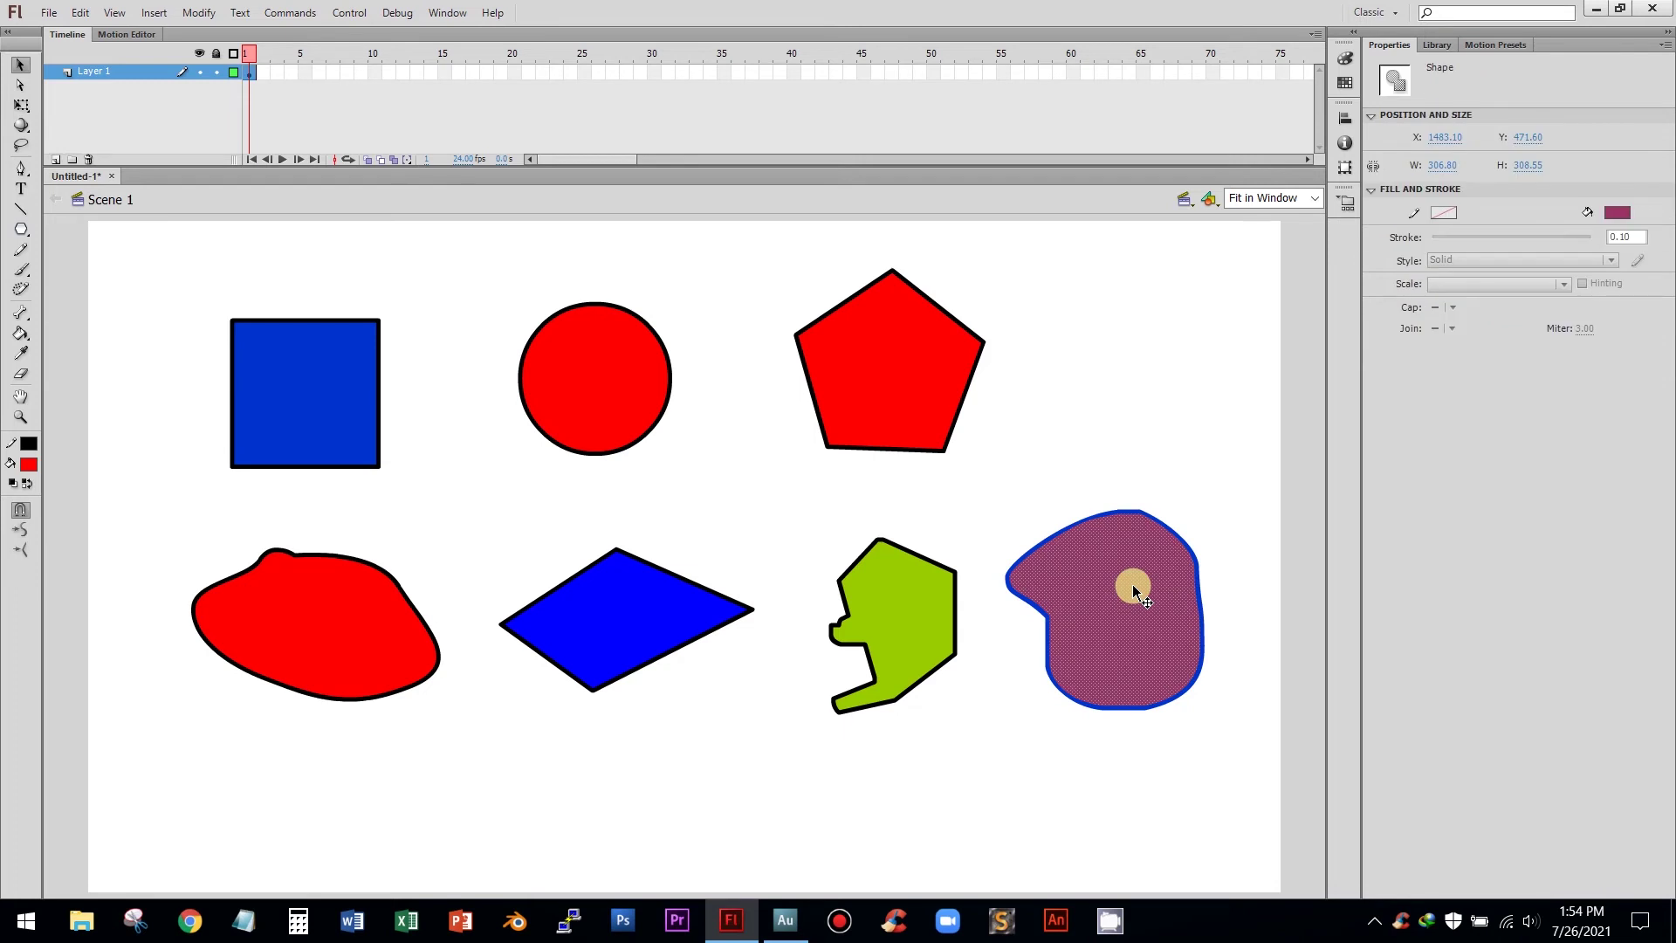
pyautogui.click(1139, 502)
pyautogui.click(1142, 517)
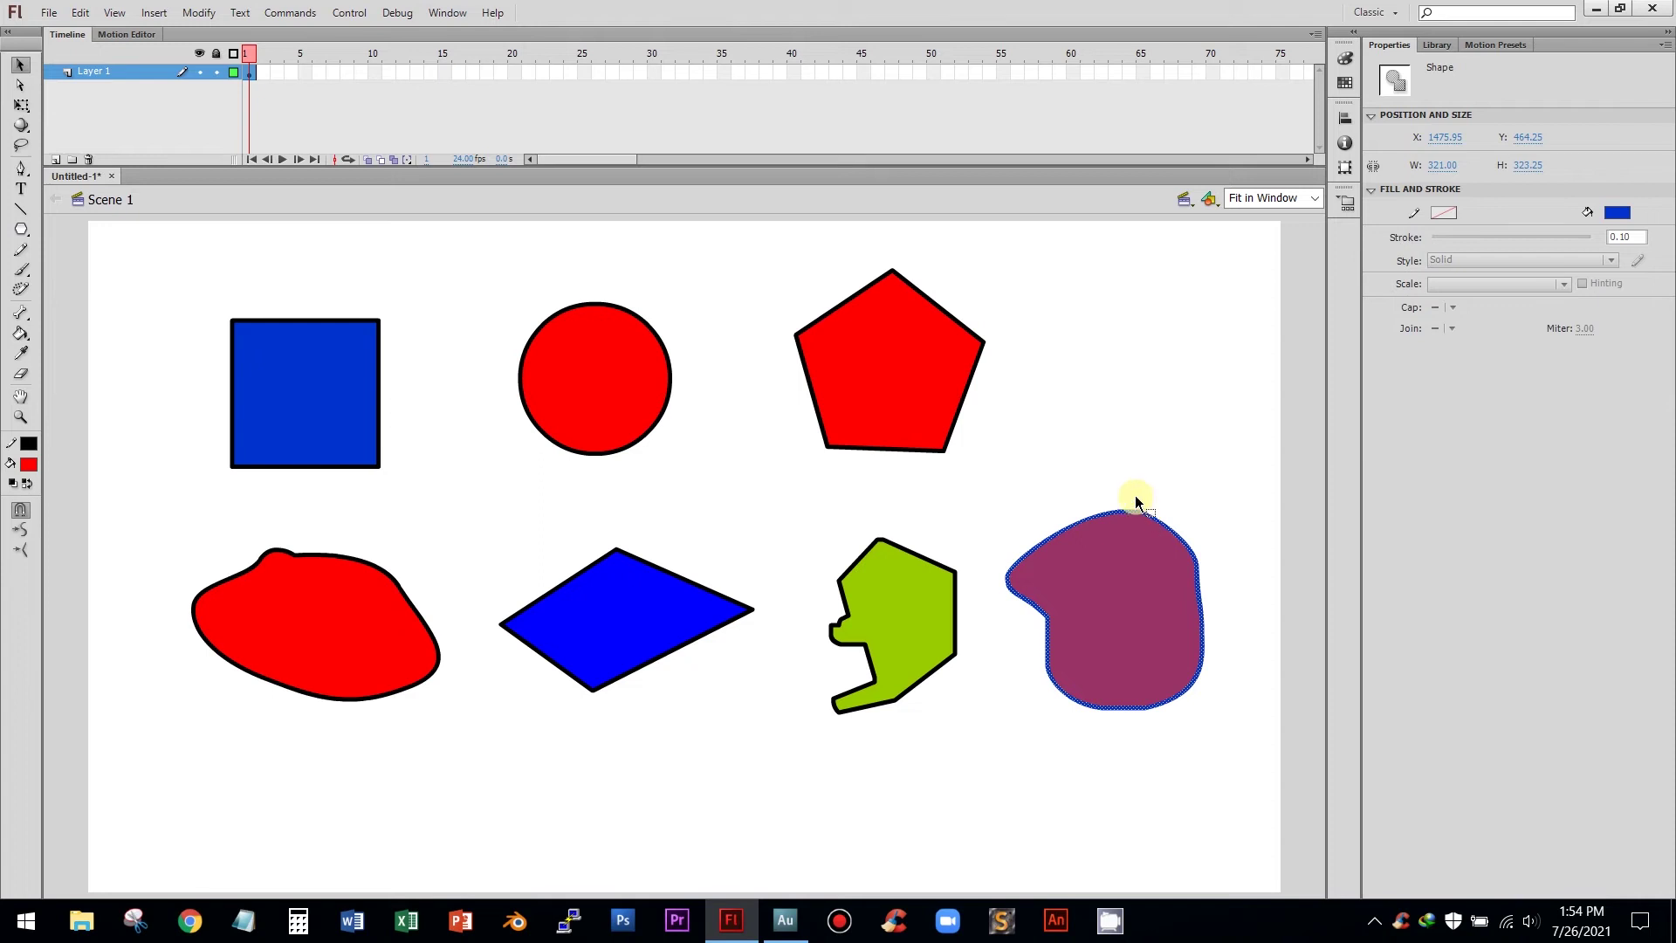
pyautogui.moveTo(995, 473); pyautogui.dragTo(1234, 738)
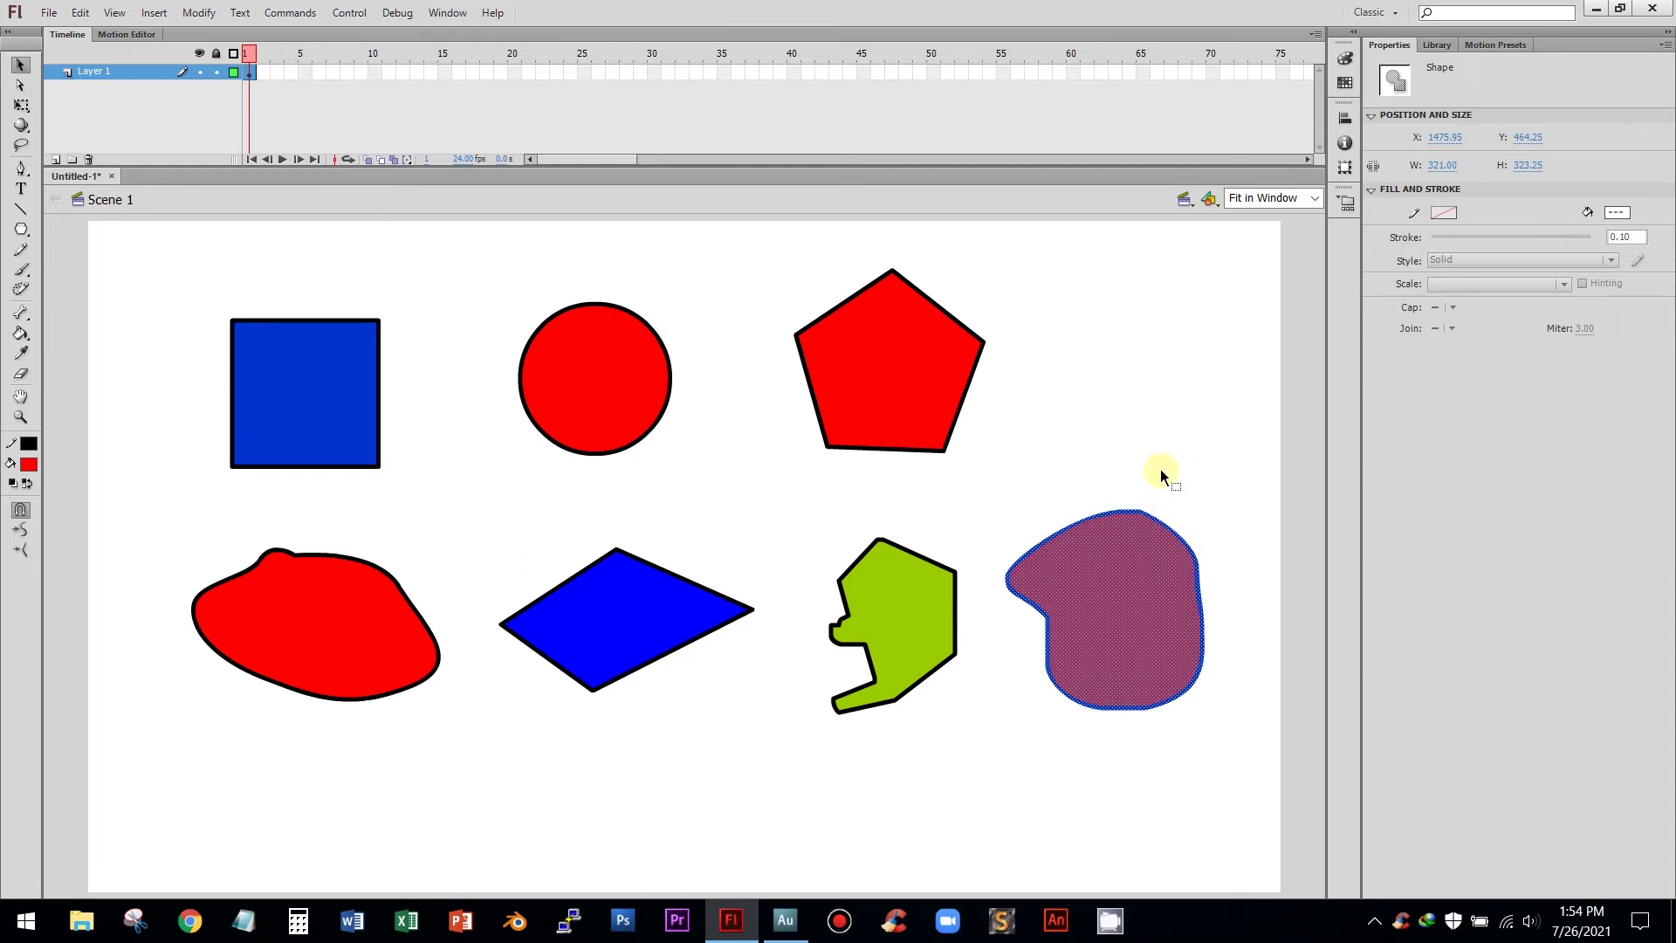
pyautogui.click(1163, 475)
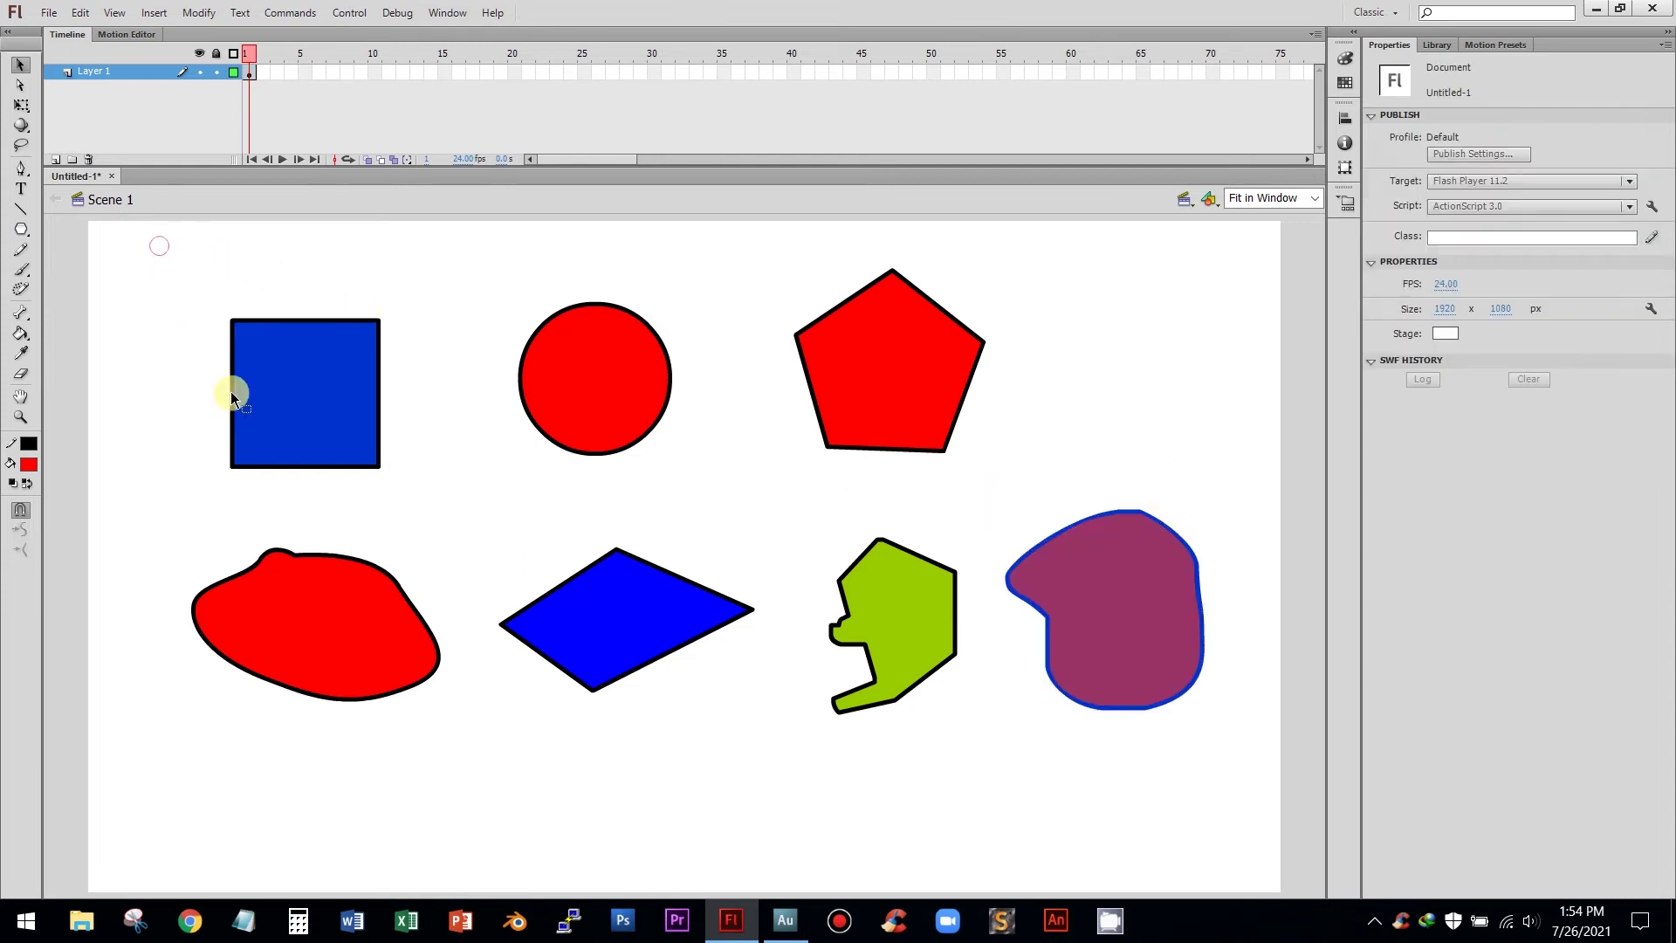
# Step: Select the six black-outlined shapes without the plum shape to inspect their fill and stroke properties, and clear the selection
pyautogui.moveTo(929, 763); pyautogui.dragTo(998, 740)
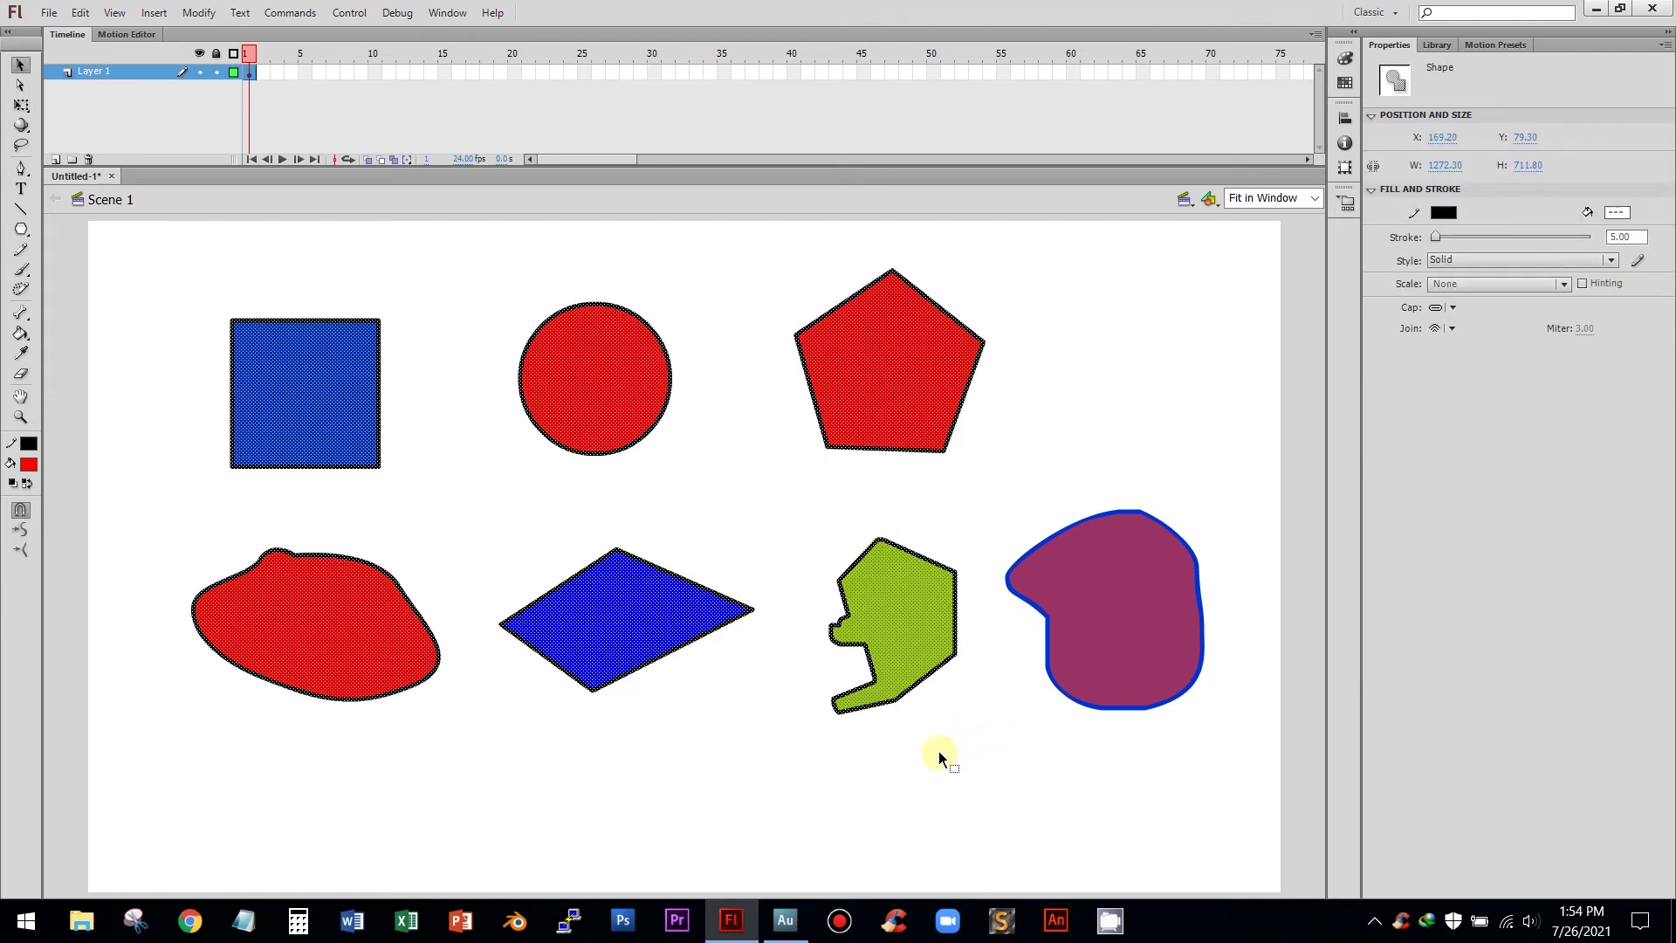
pyautogui.click(457, 338)
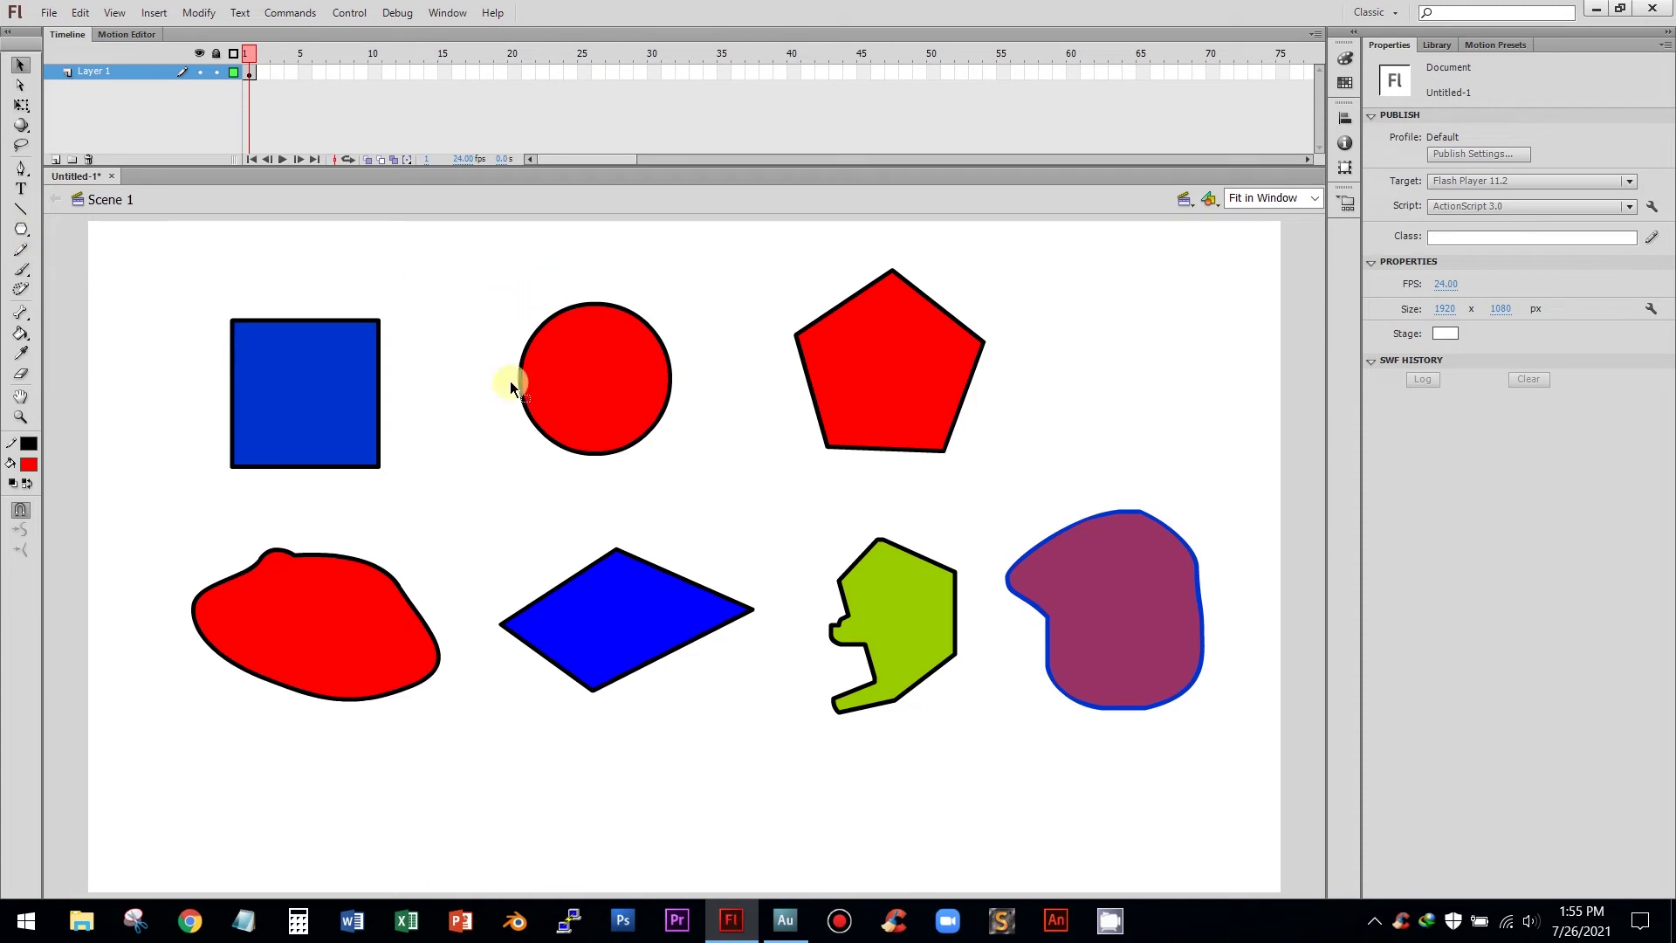
pyautogui.moveTo(927, 506); pyautogui.dragTo(1044, 479)
pyautogui.click(741, 478)
# Step: Delete the four lower-row shapes: red blob, blue diamond, green shape and plum shape
pyautogui.moveTo(1212, 813); pyautogui.dragTo(1236, 805)
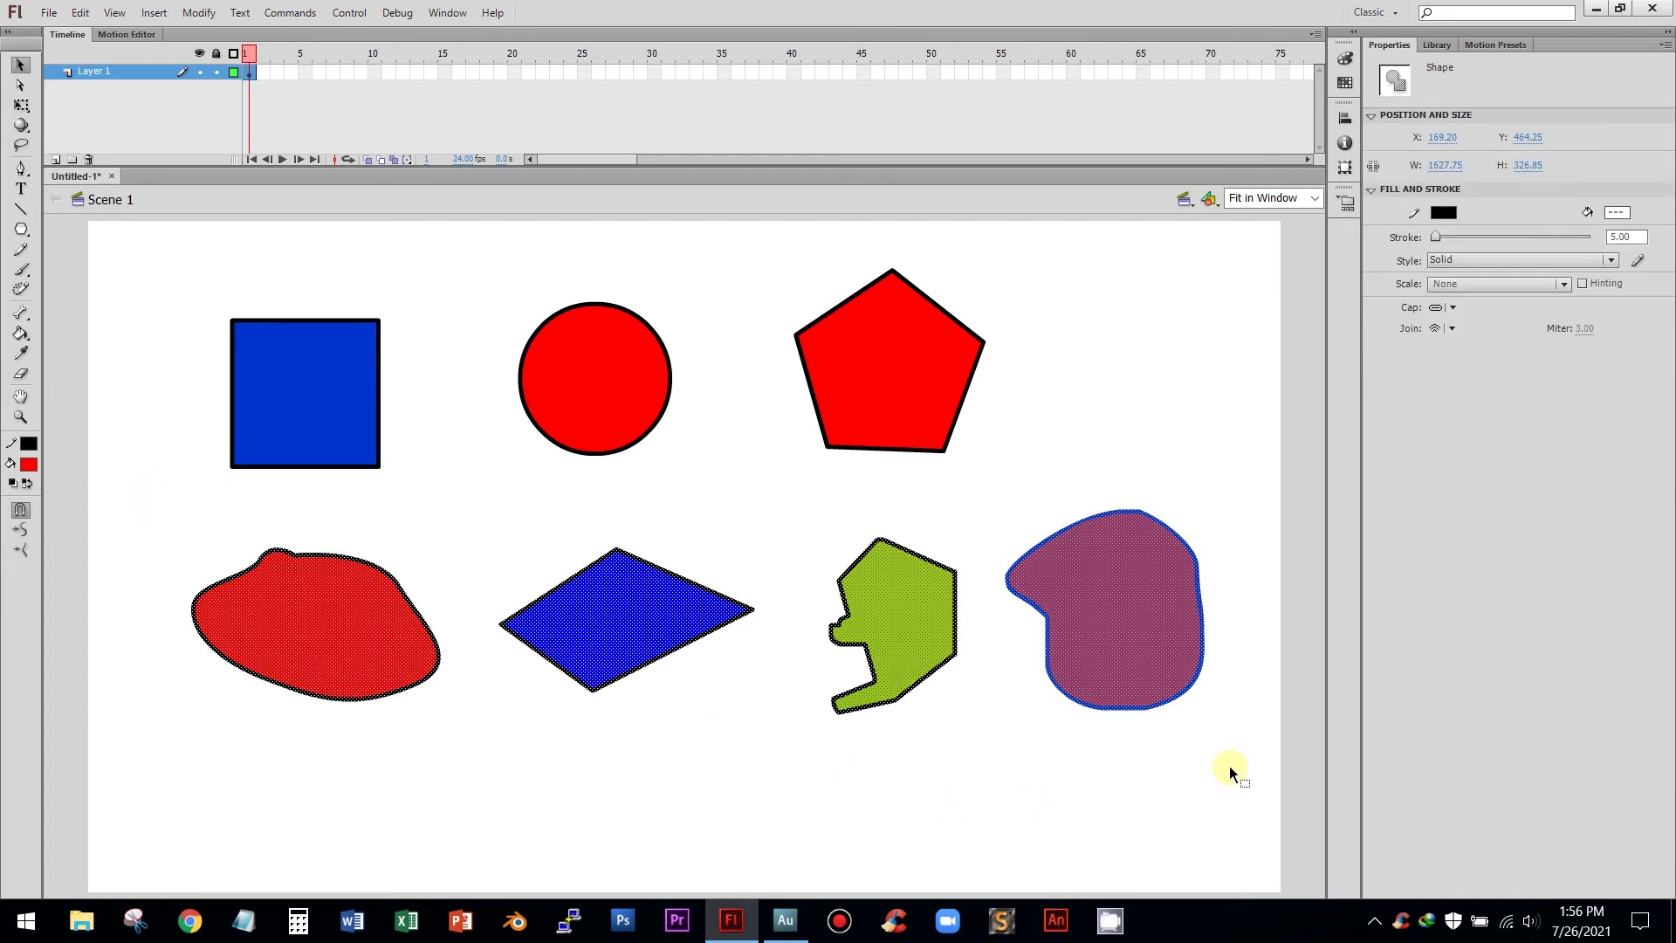
pyautogui.press('Delete')
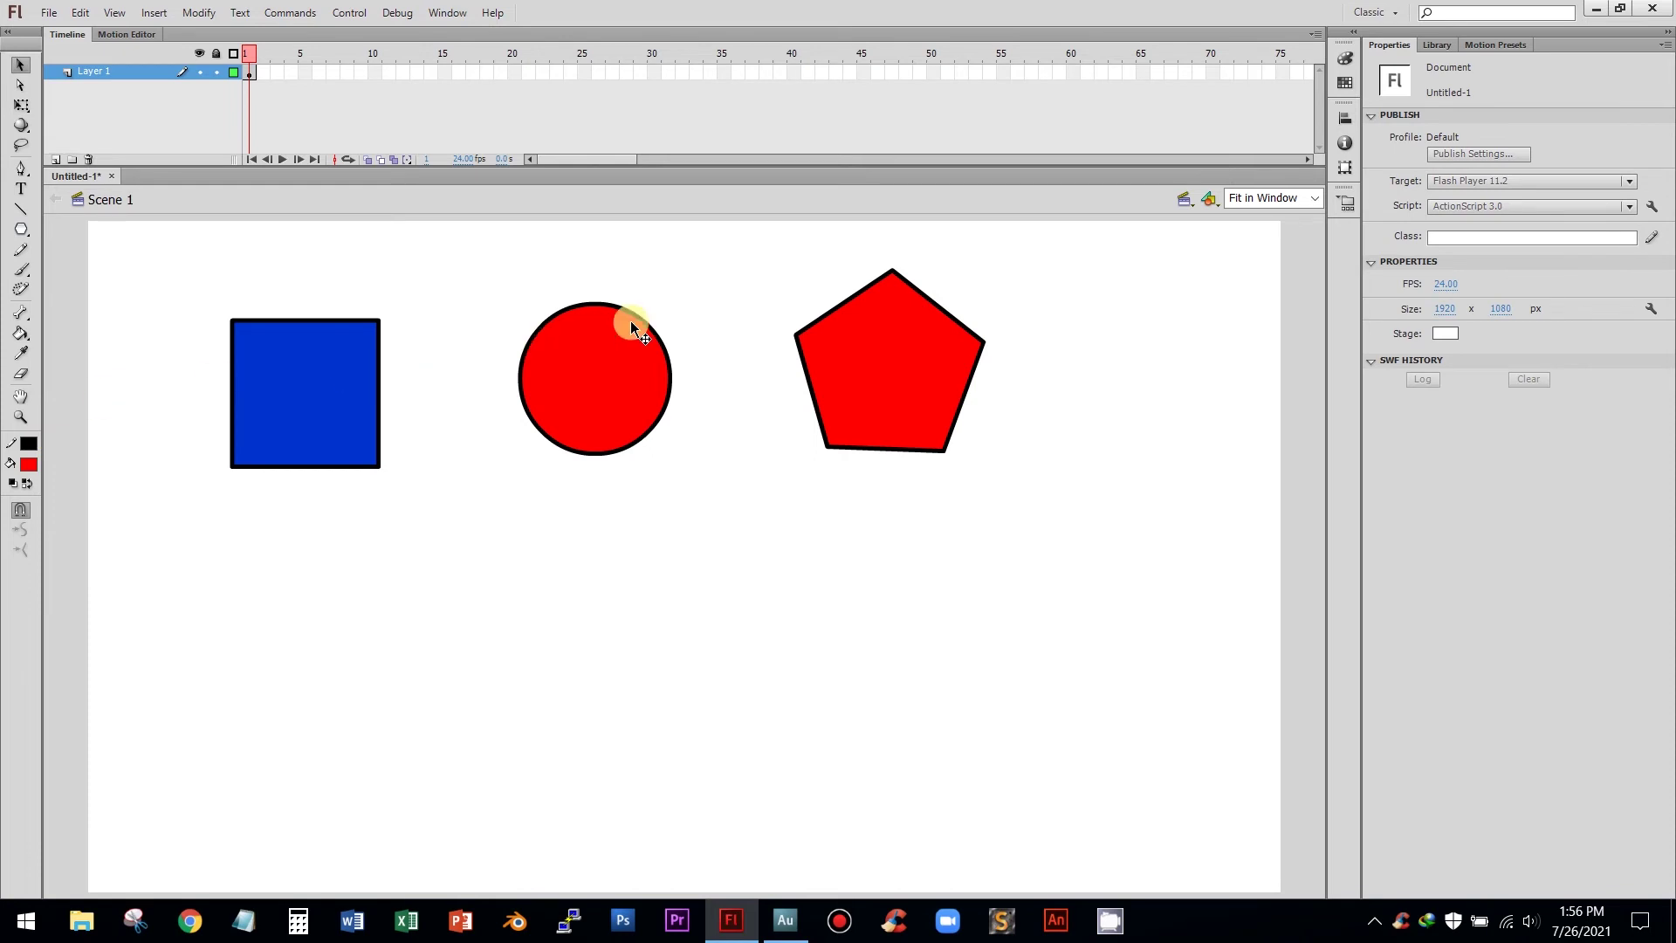
# Step: Move the circle to about X 809, Y 323, the square to X 393, Y 444, and the pentagon to X 1193, Y 418
pyautogui.moveTo(601, 412); pyautogui.dragTo(669, 491)
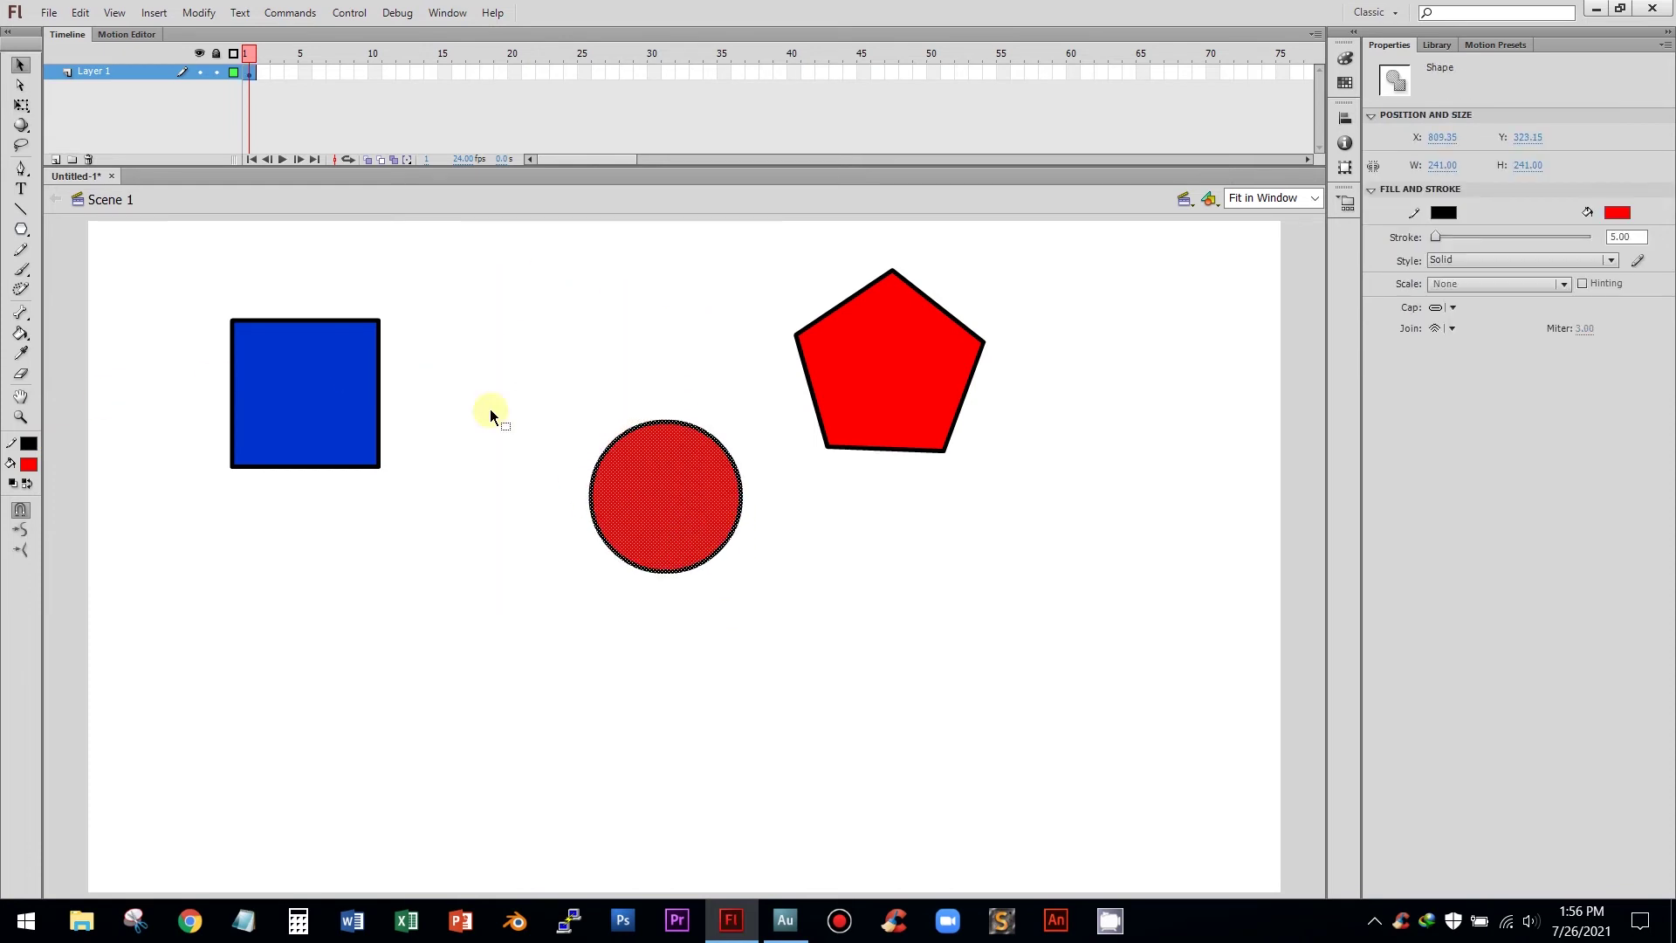
pyautogui.moveTo(215, 292); pyautogui.dragTo(431, 515)
pyautogui.moveTo(294, 394); pyautogui.dragTo(395, 570)
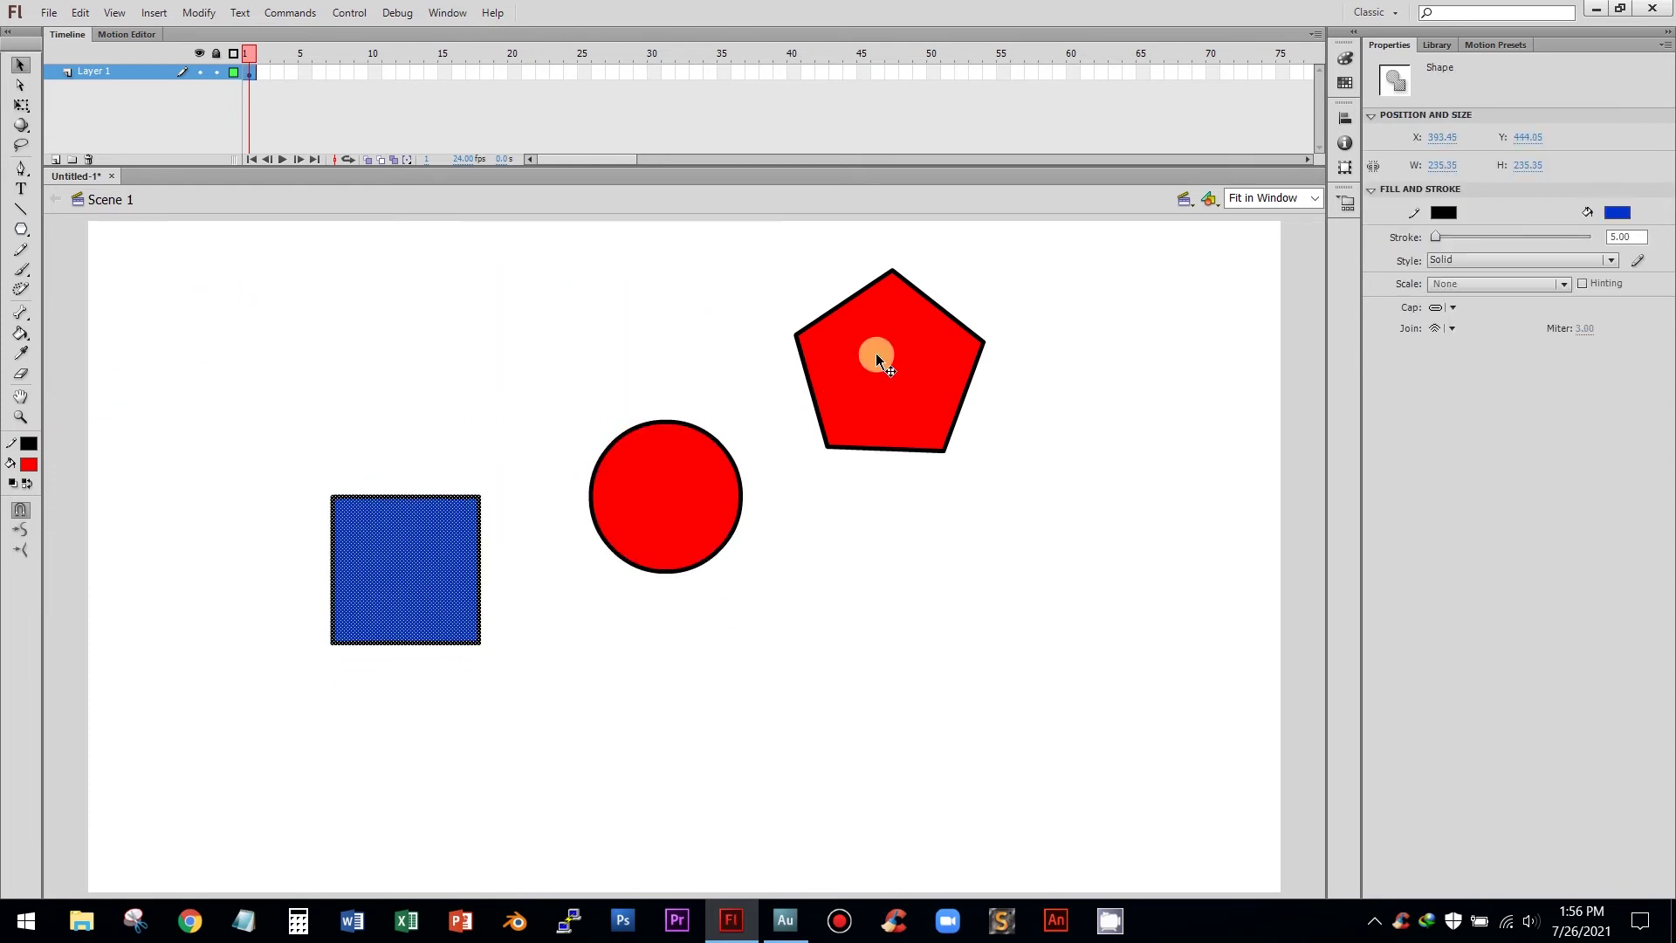
pyautogui.moveTo(783, 237); pyautogui.dragTo(1012, 498)
pyautogui.moveTo(907, 349); pyautogui.dragTo(941, 559)
pyautogui.click(793, 351)
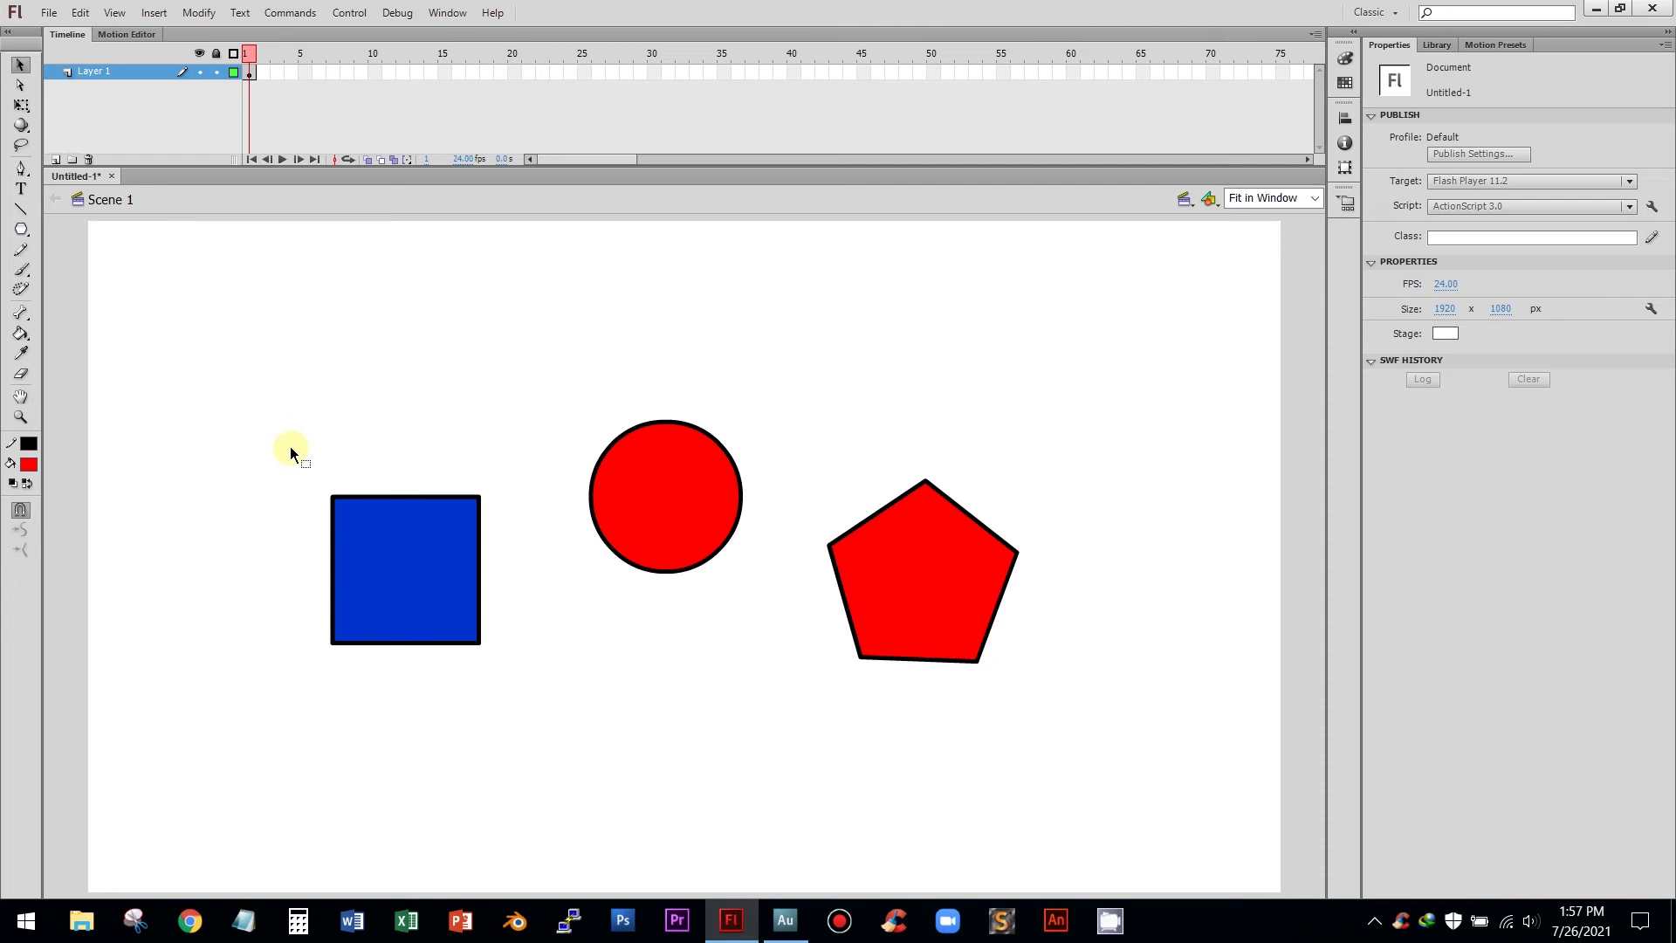
# Step: Place the outlined blue square over the red circle's lower-left part, deselect it, and move it away to cut the circle
pyautogui.moveTo(296, 446); pyautogui.dragTo(511, 679)
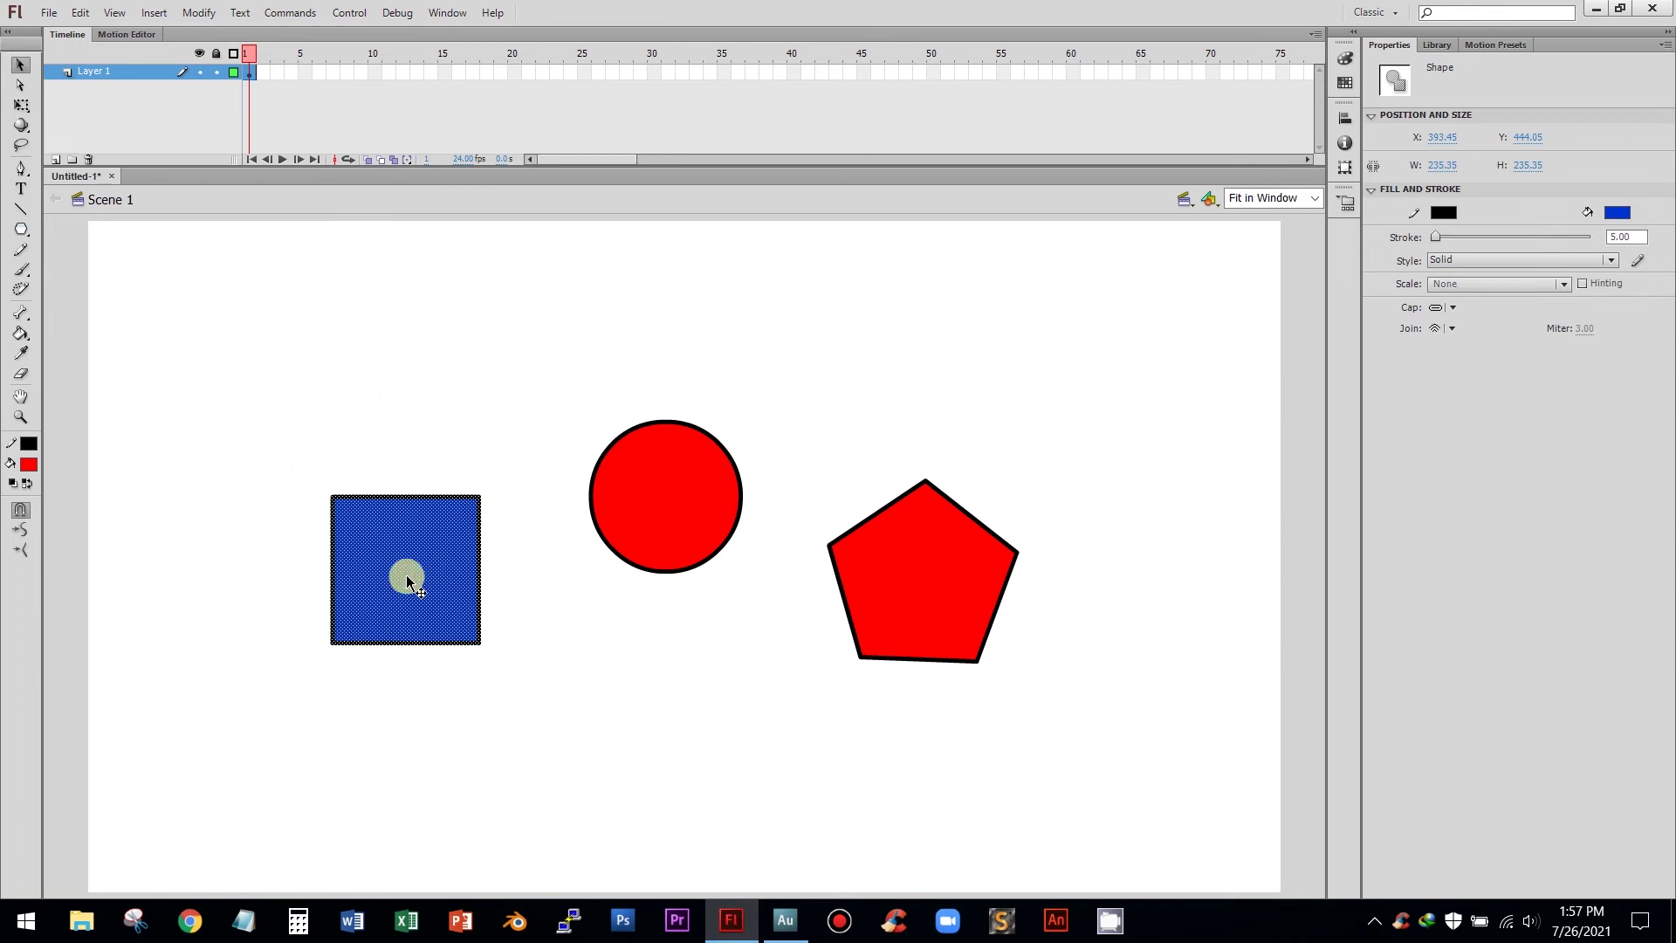
pyautogui.moveTo(408, 572); pyautogui.dragTo(596, 572)
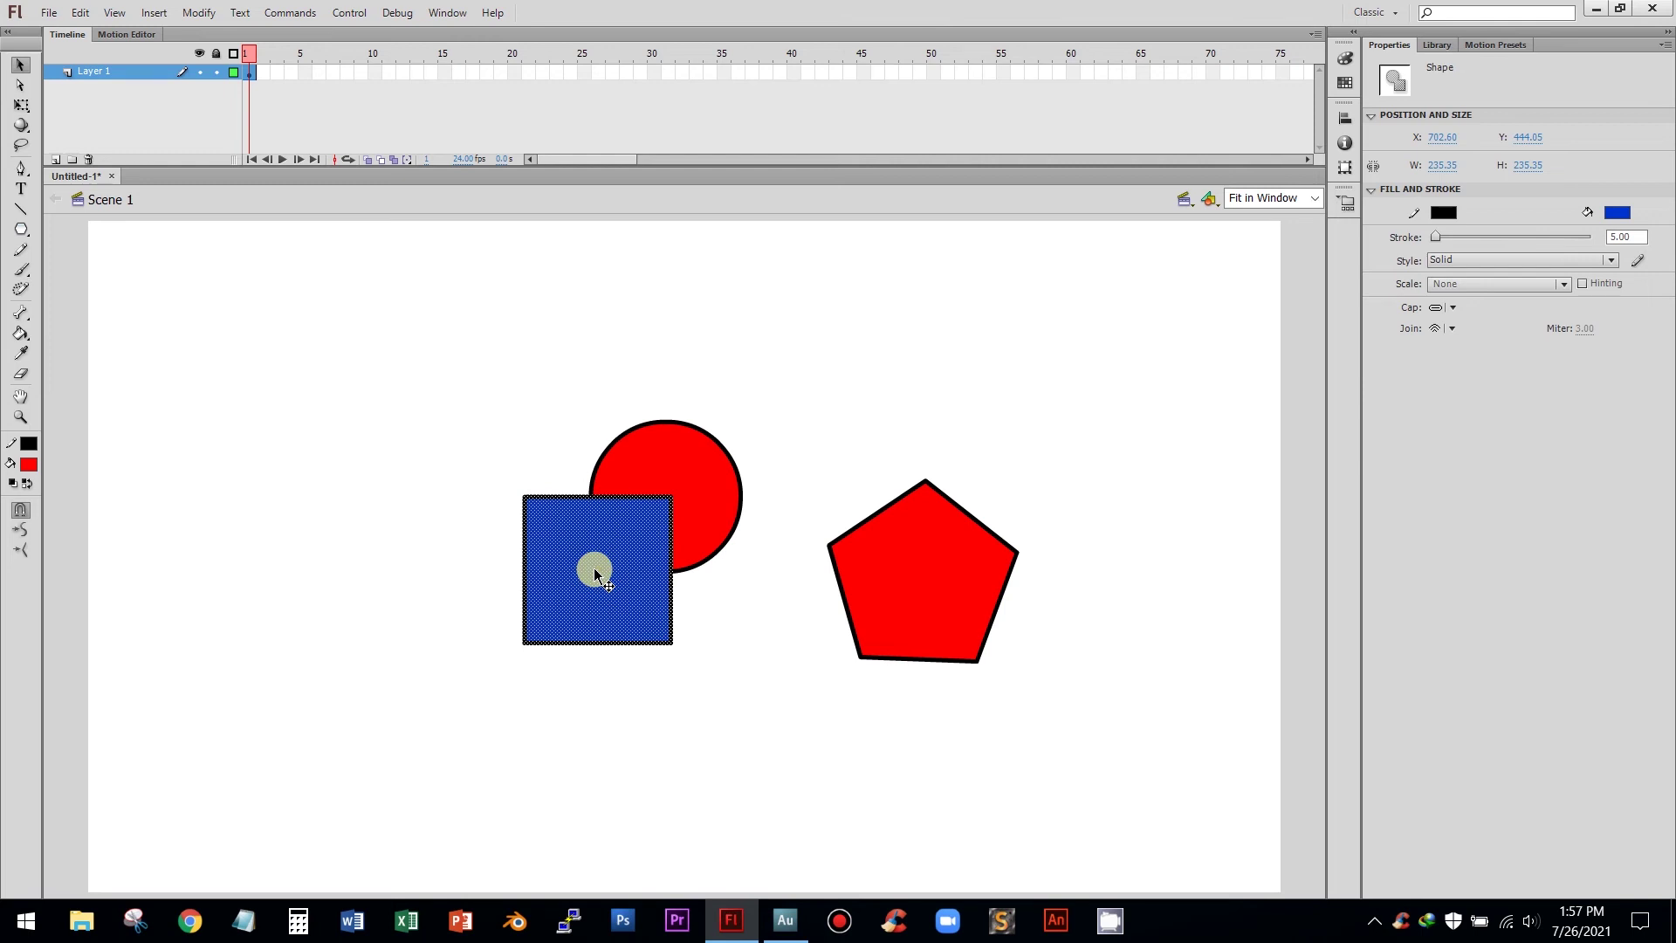
pyautogui.click(484, 353)
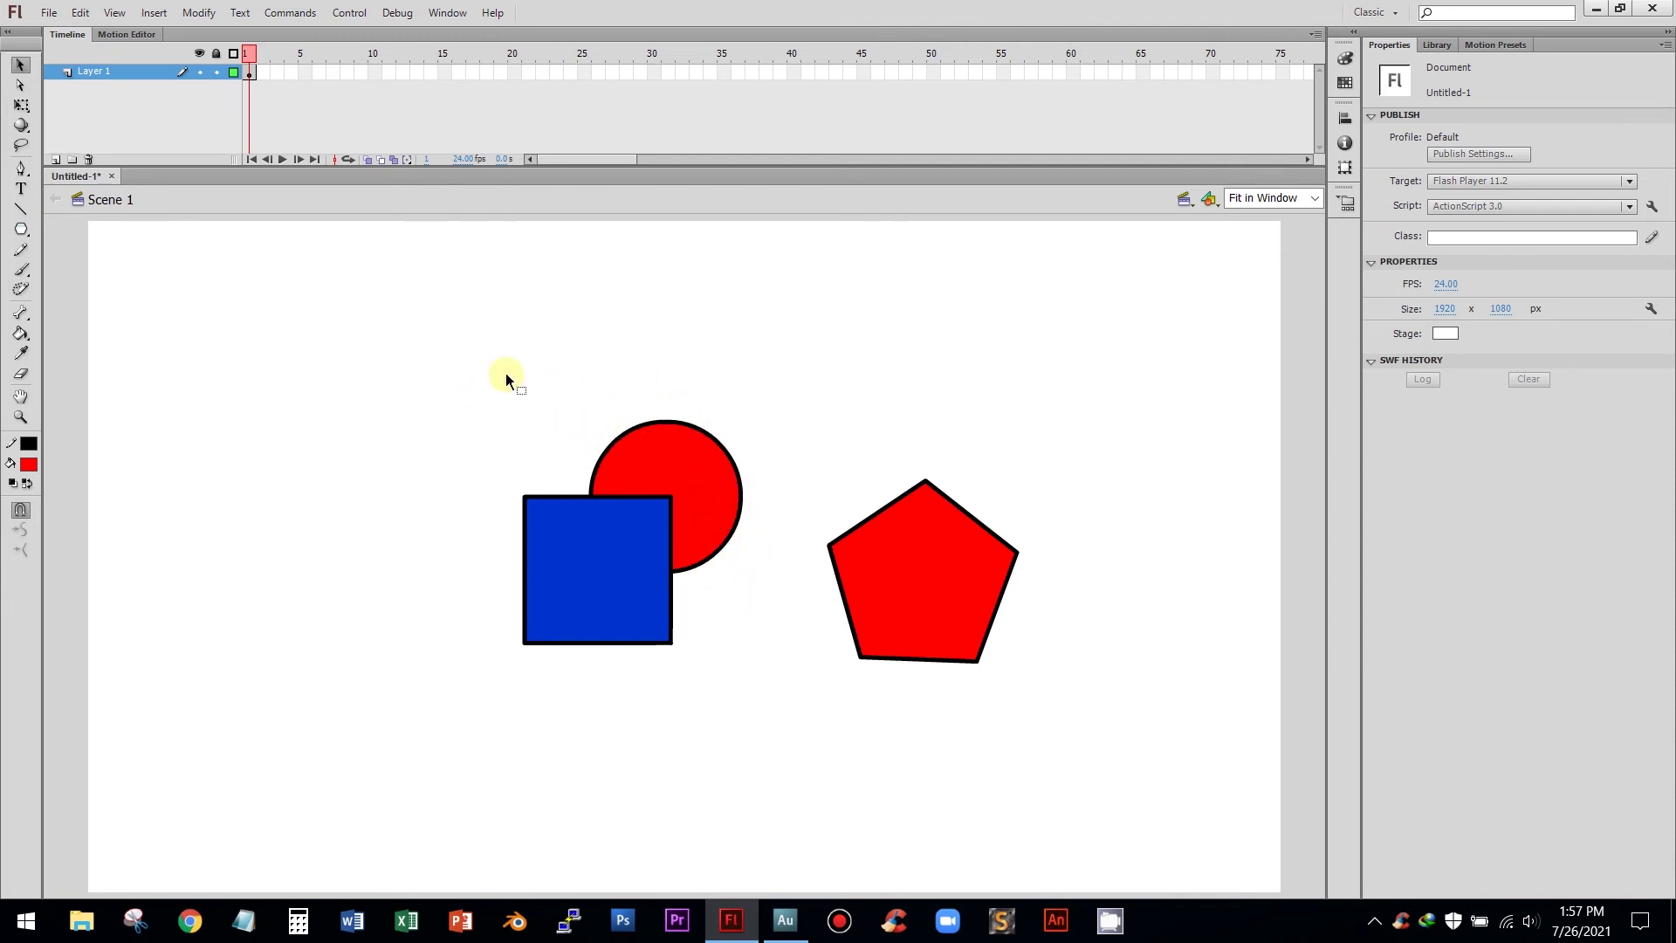
pyautogui.doubleClick(583, 567)
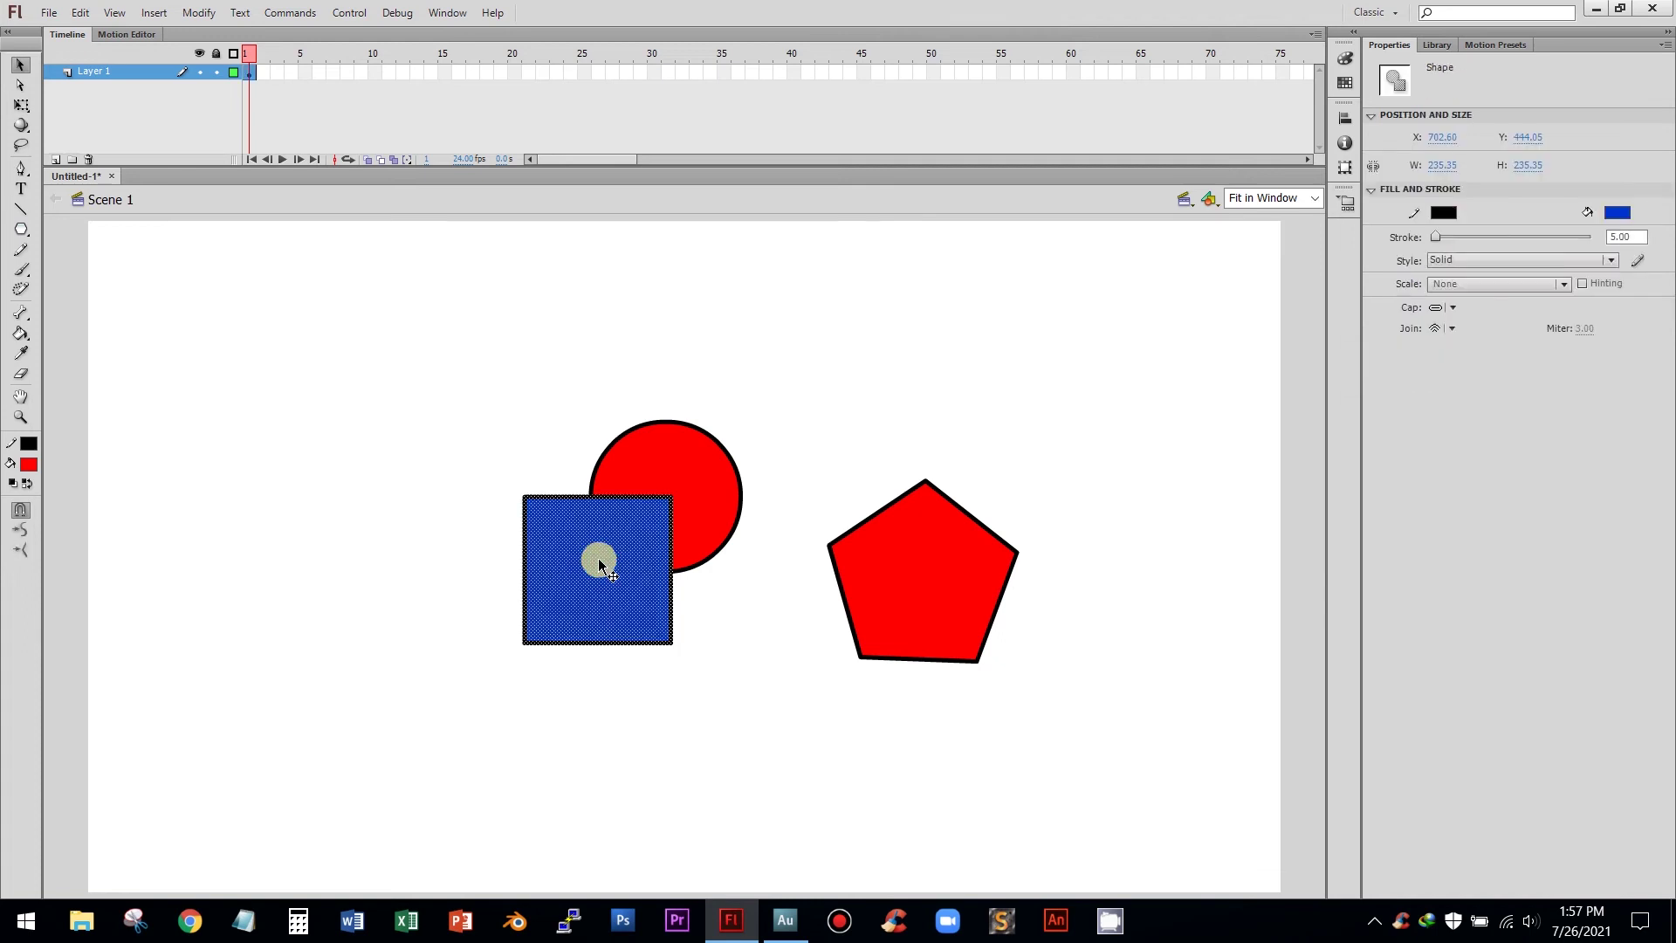
pyautogui.moveTo(599, 558); pyautogui.dragTo(436, 544)
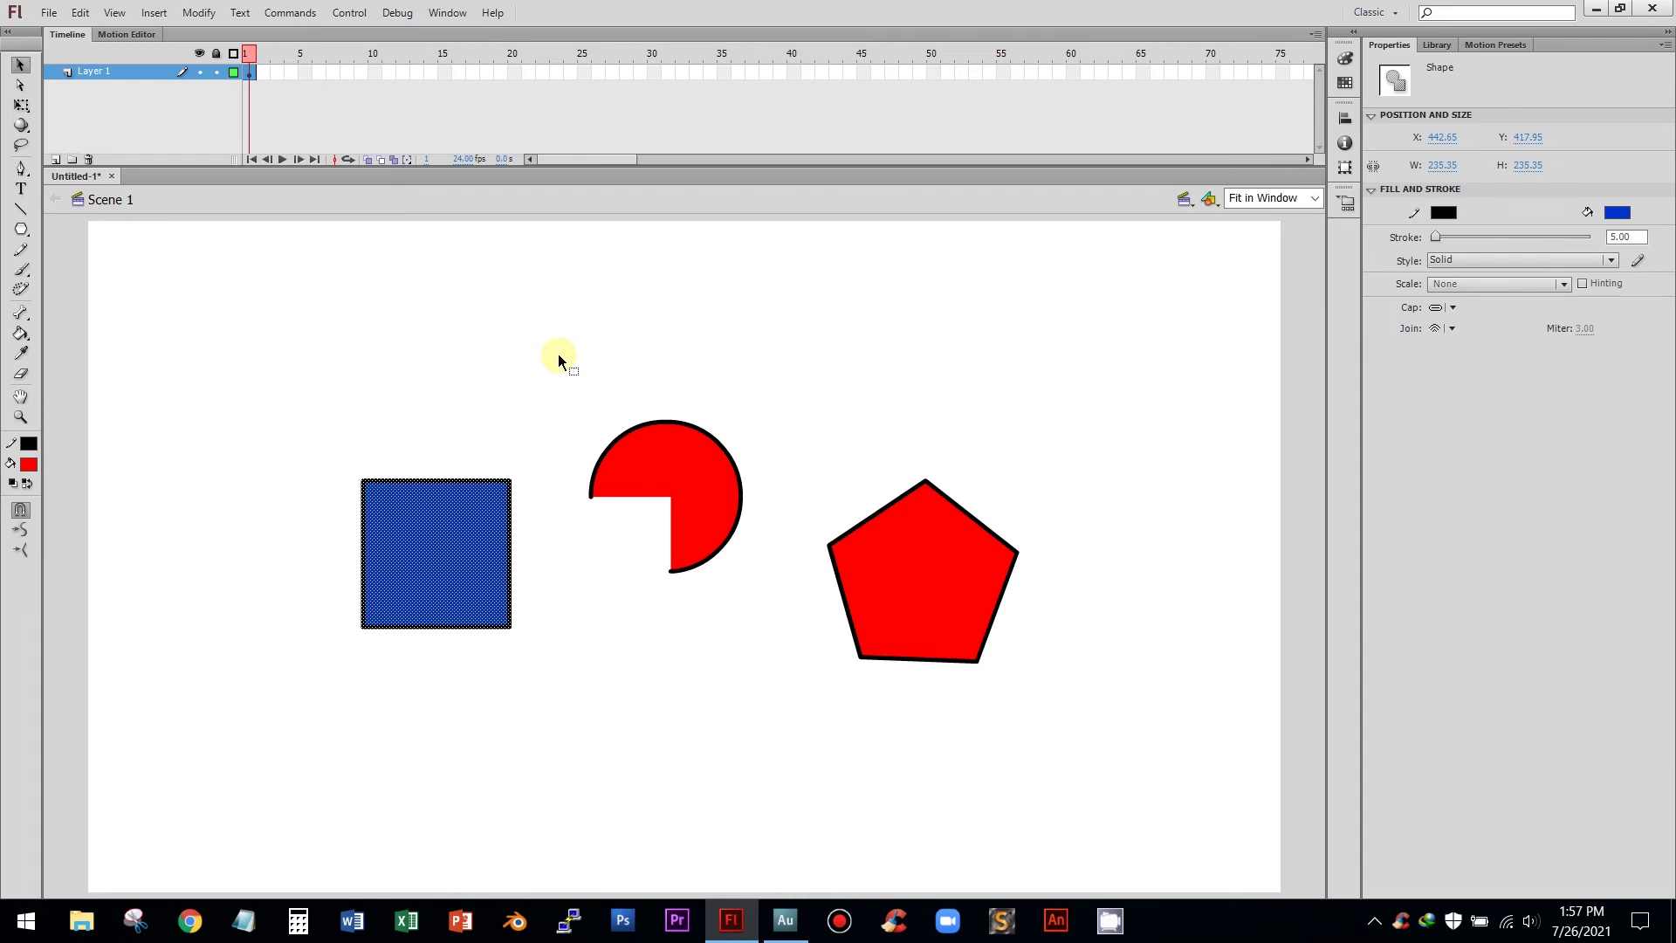
pyautogui.click(785, 345)
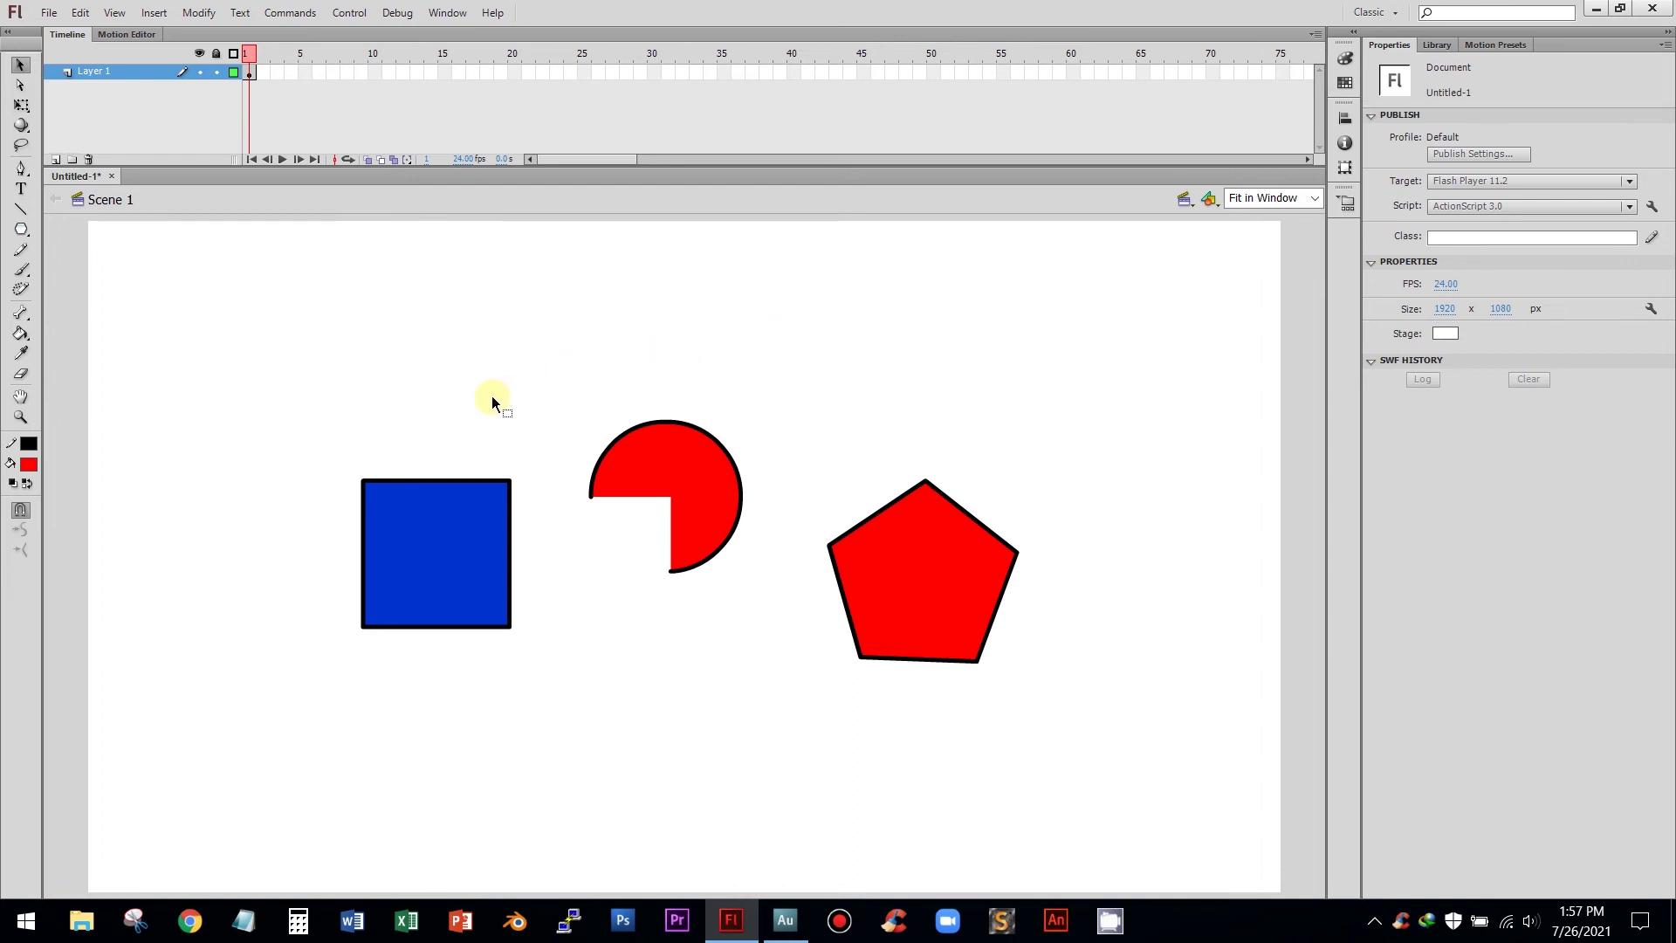
# Step: Place the blue square over the pentagon's upper-right part, deselect it, and move it up and away to cut the pentagon
pyautogui.moveTo(320, 441); pyautogui.dragTo(538, 693)
pyautogui.moveTo(438, 551); pyautogui.dragTo(1023, 370)
pyautogui.click(919, 327)
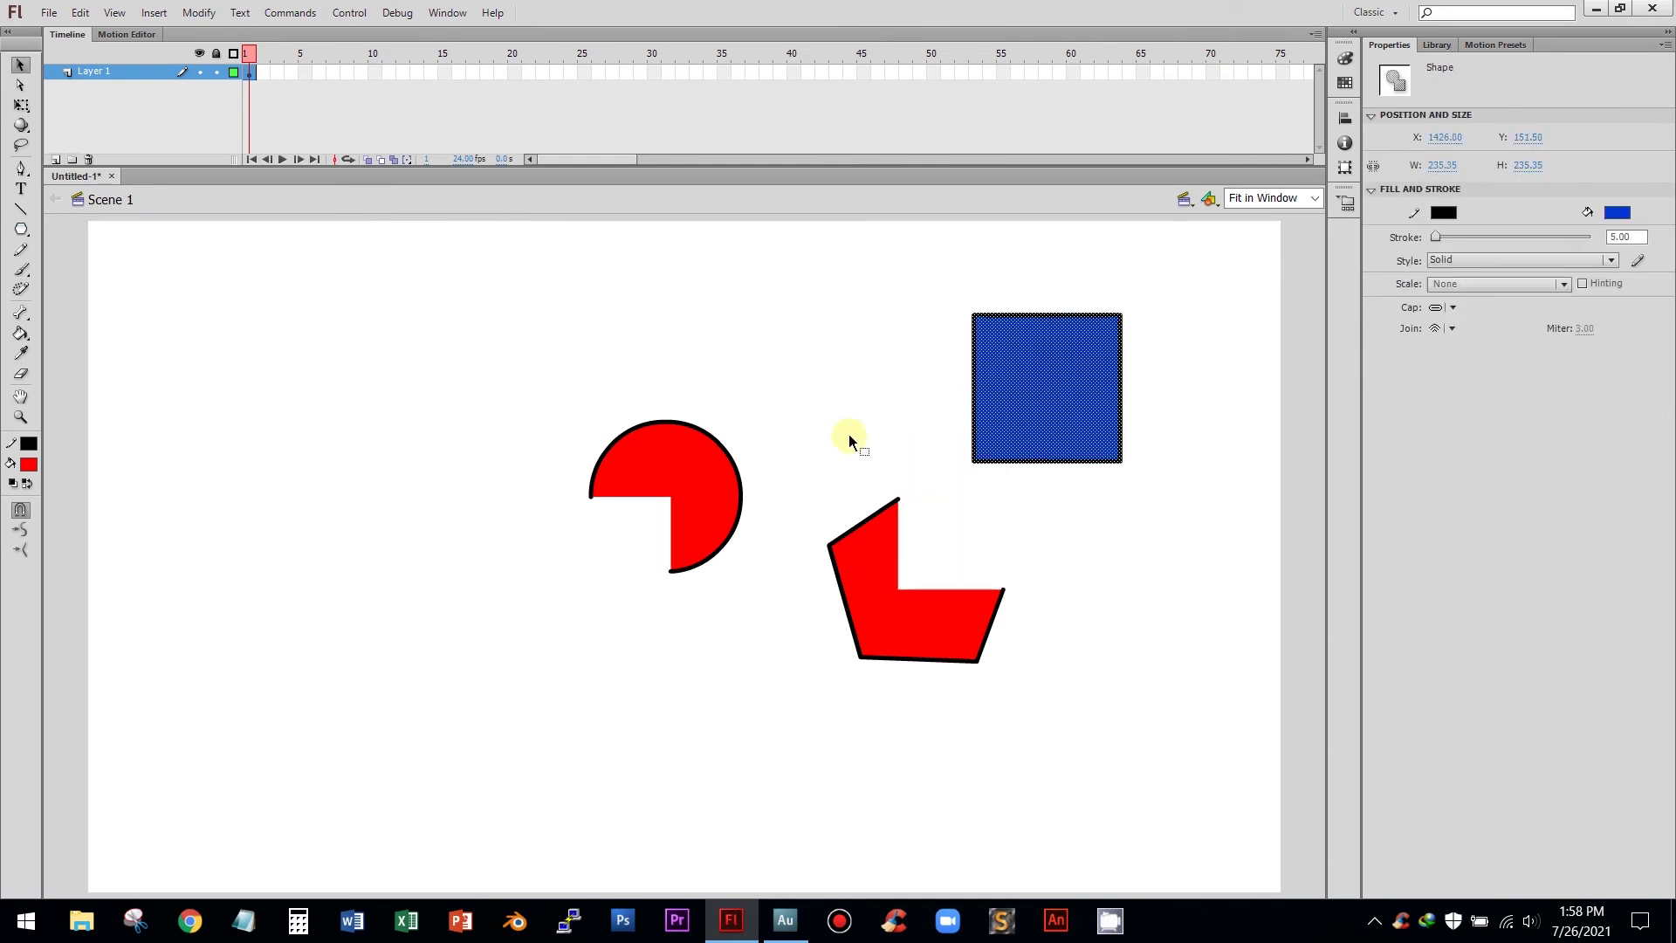
pyautogui.click(1018, 565)
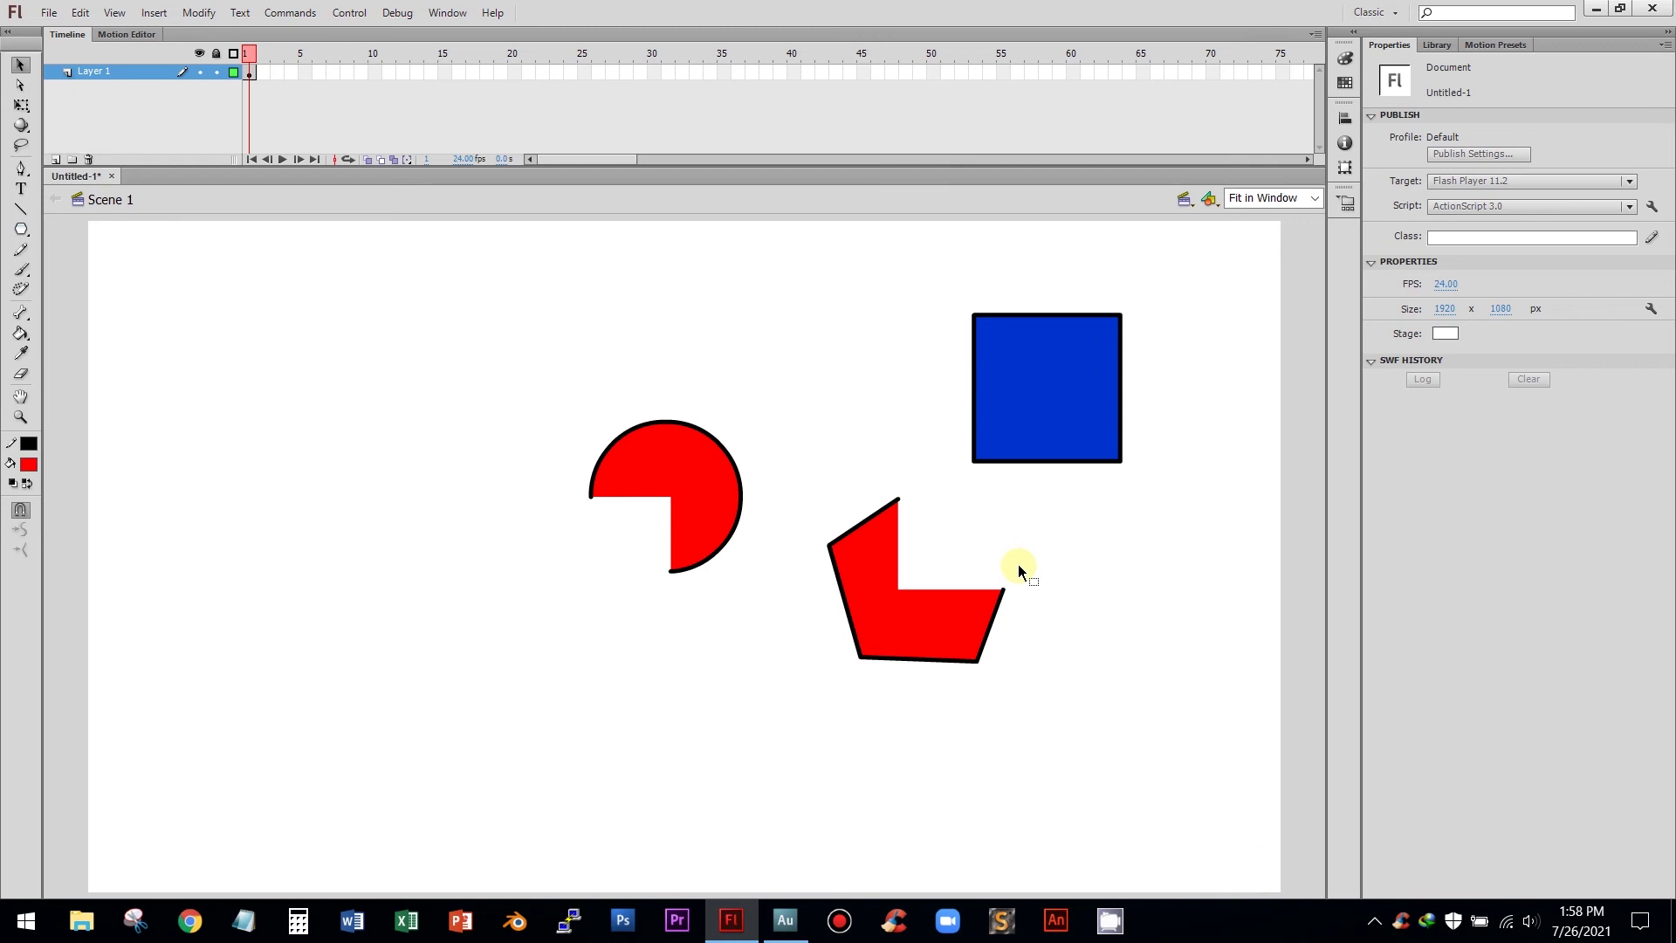
# Step: Undo the square's overlap and cut of the pentagon
pyautogui.hotkey('ctrl', 'z')
pyautogui.hotkey('ctrl', 'z')
pyautogui.hotkey('ctrl', 'z')
pyautogui.hotkey('ctrl', 'z')
# Step: Place the pentagon over the blue square's lower-left part, deselect it, and move it away to cut the square
pyautogui.click(819, 452)
pyautogui.moveTo(804, 447); pyautogui.dragTo(1047, 712)
pyautogui.moveTo(910, 566); pyautogui.dragTo(960, 505)
pyautogui.click(580, 627)
pyautogui.click(805, 618)
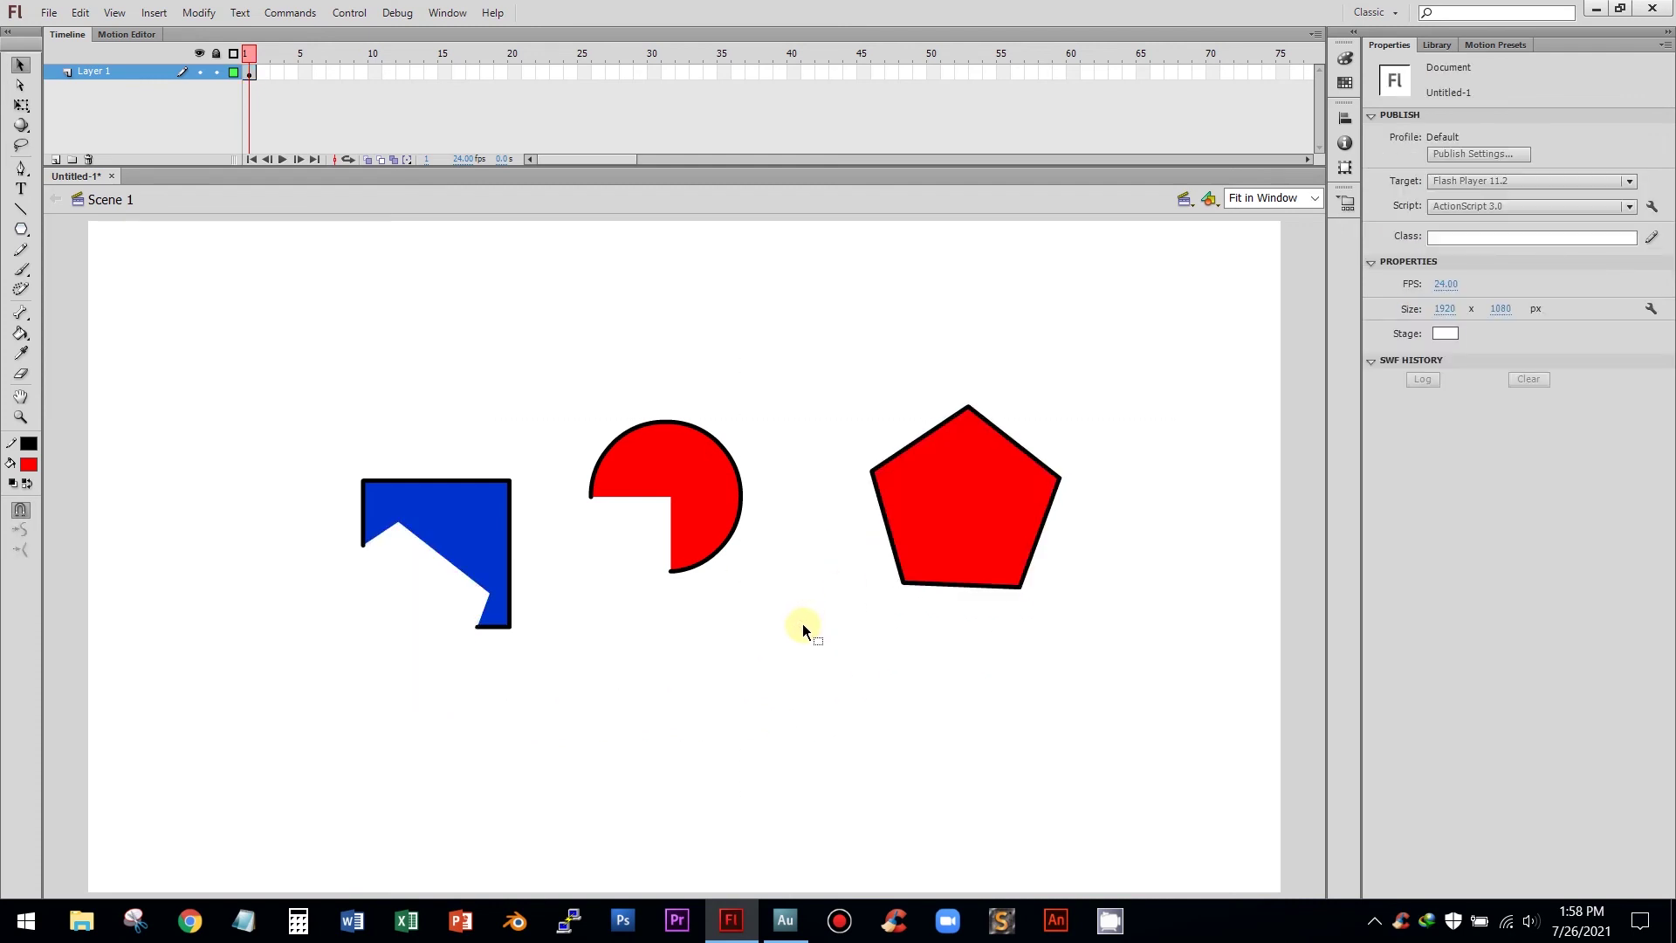
# Step: Undo the overlap moves back to before the square was first placed on the circle, and clear the selection
pyautogui.hotkey('ctrl', 'z')
pyautogui.hotkey('ctrl', 'z')
pyautogui.hotkey('ctrl', 'z')
pyautogui.hotkey('ctrl', 'z')
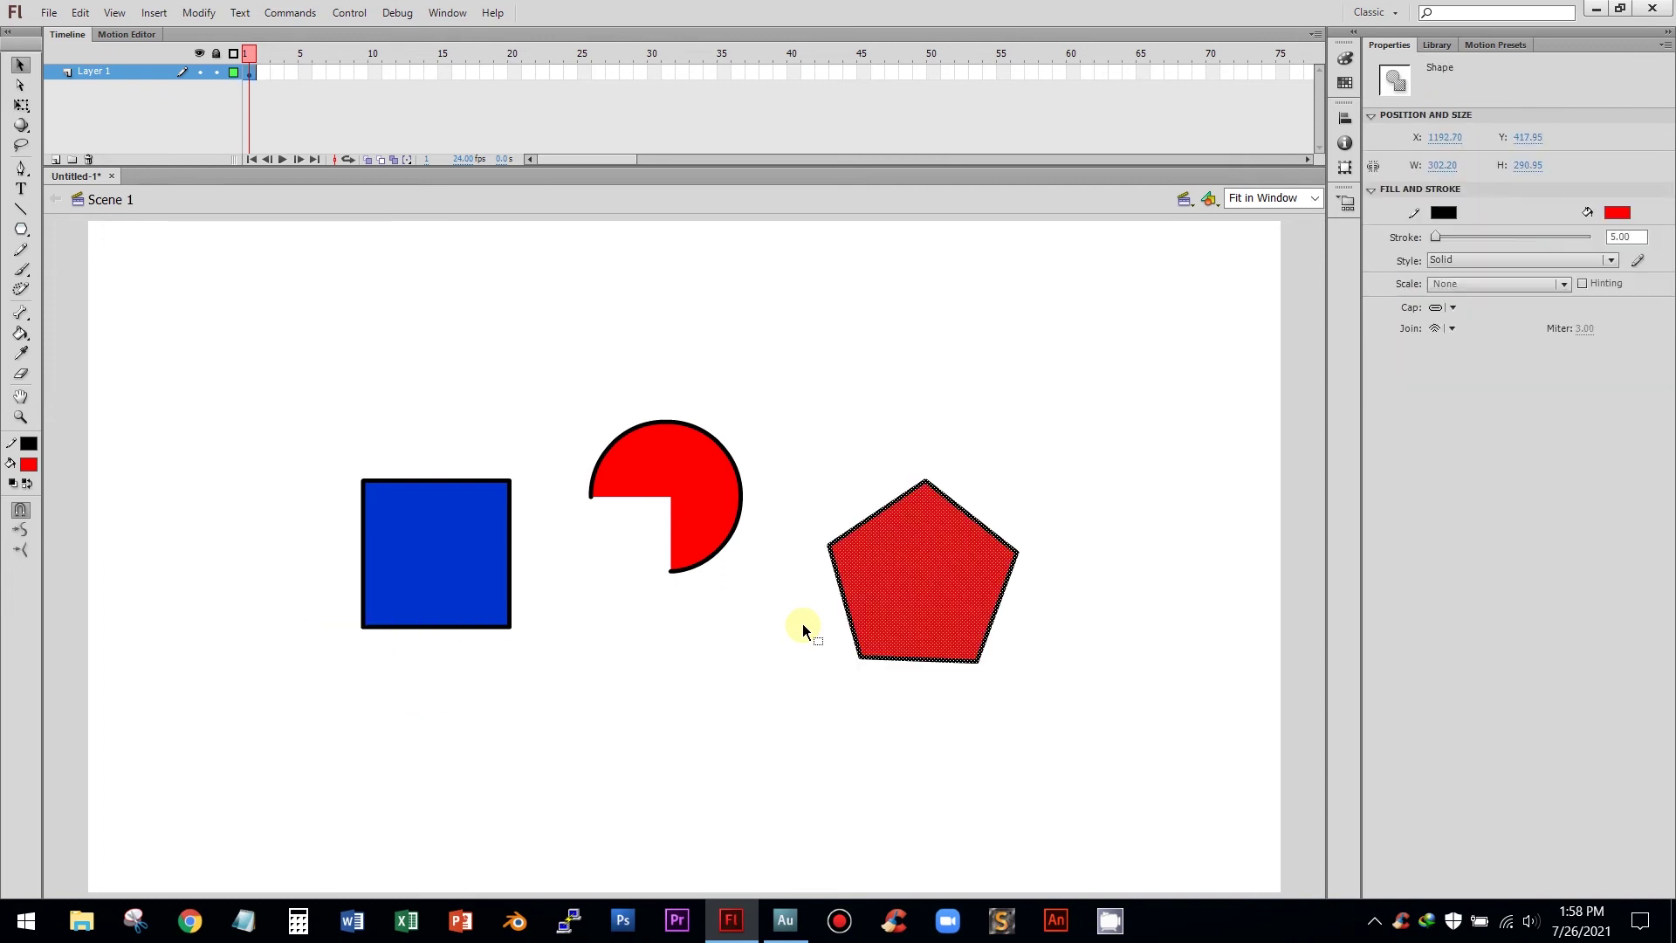
pyautogui.hotkey('ctrl', 'z')
pyautogui.hotkey('ctrl', 'z')
pyautogui.hotkey('ctrl', 'z')
pyautogui.hotkey('ctrl', 'z')
pyautogui.hotkey('ctrl', 'z')
pyautogui.hotkey('ctrl', 'z')
pyautogui.hotkey('ctrl', 'z')
pyautogui.hotkey('ctrl', 'z')
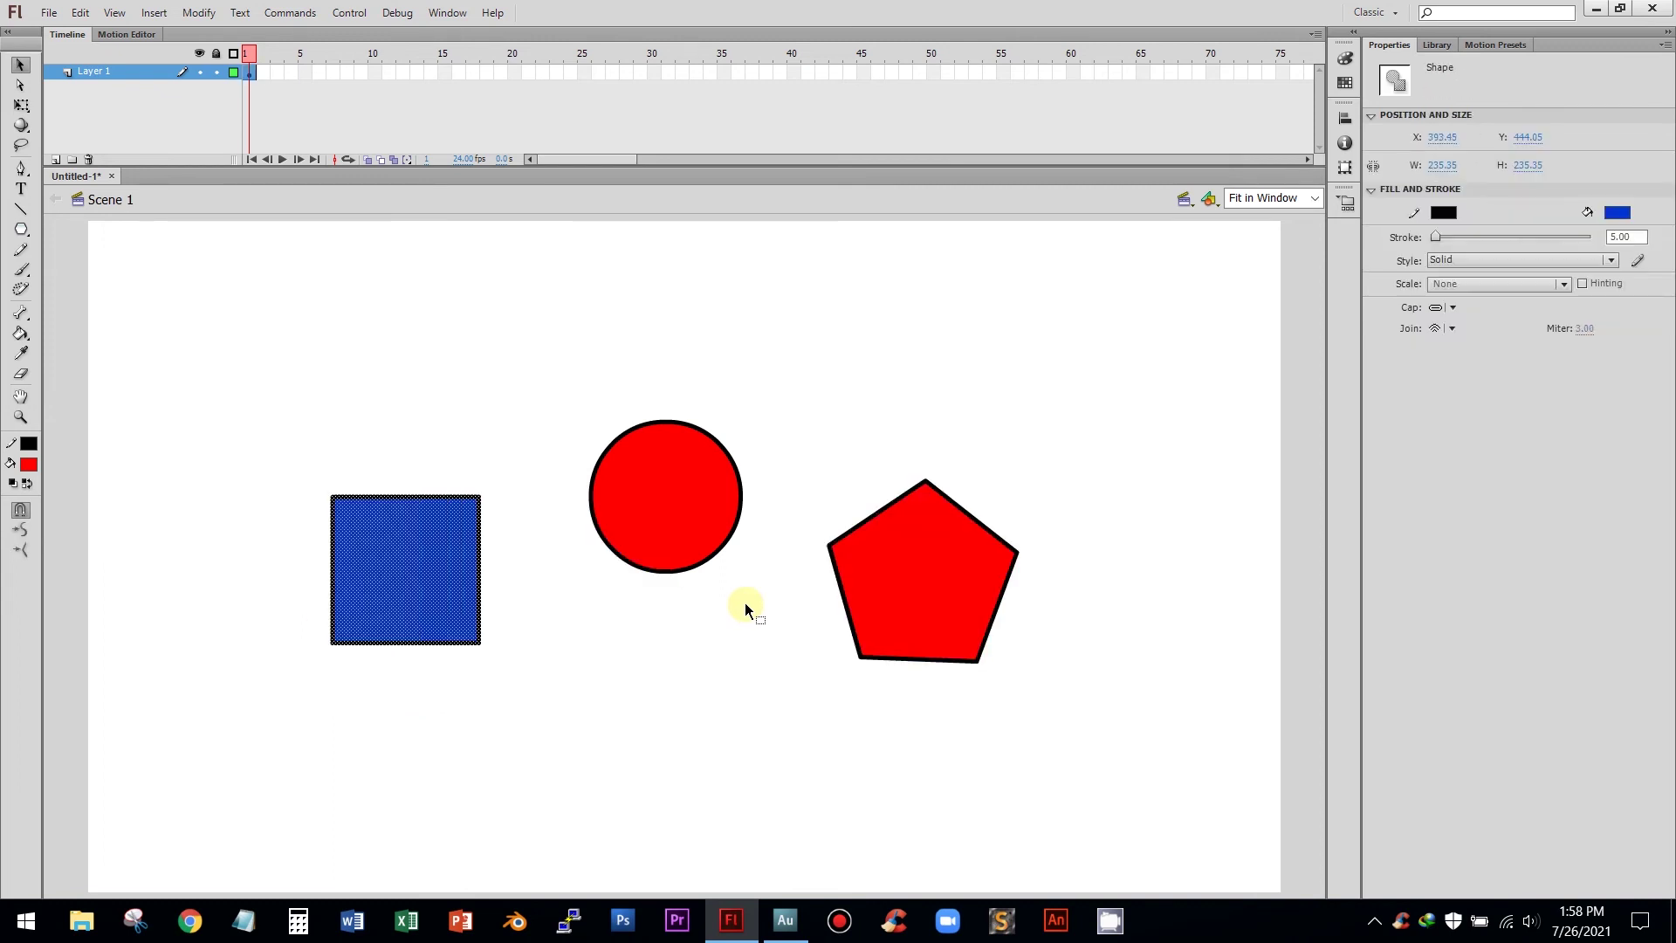
pyautogui.click(740, 348)
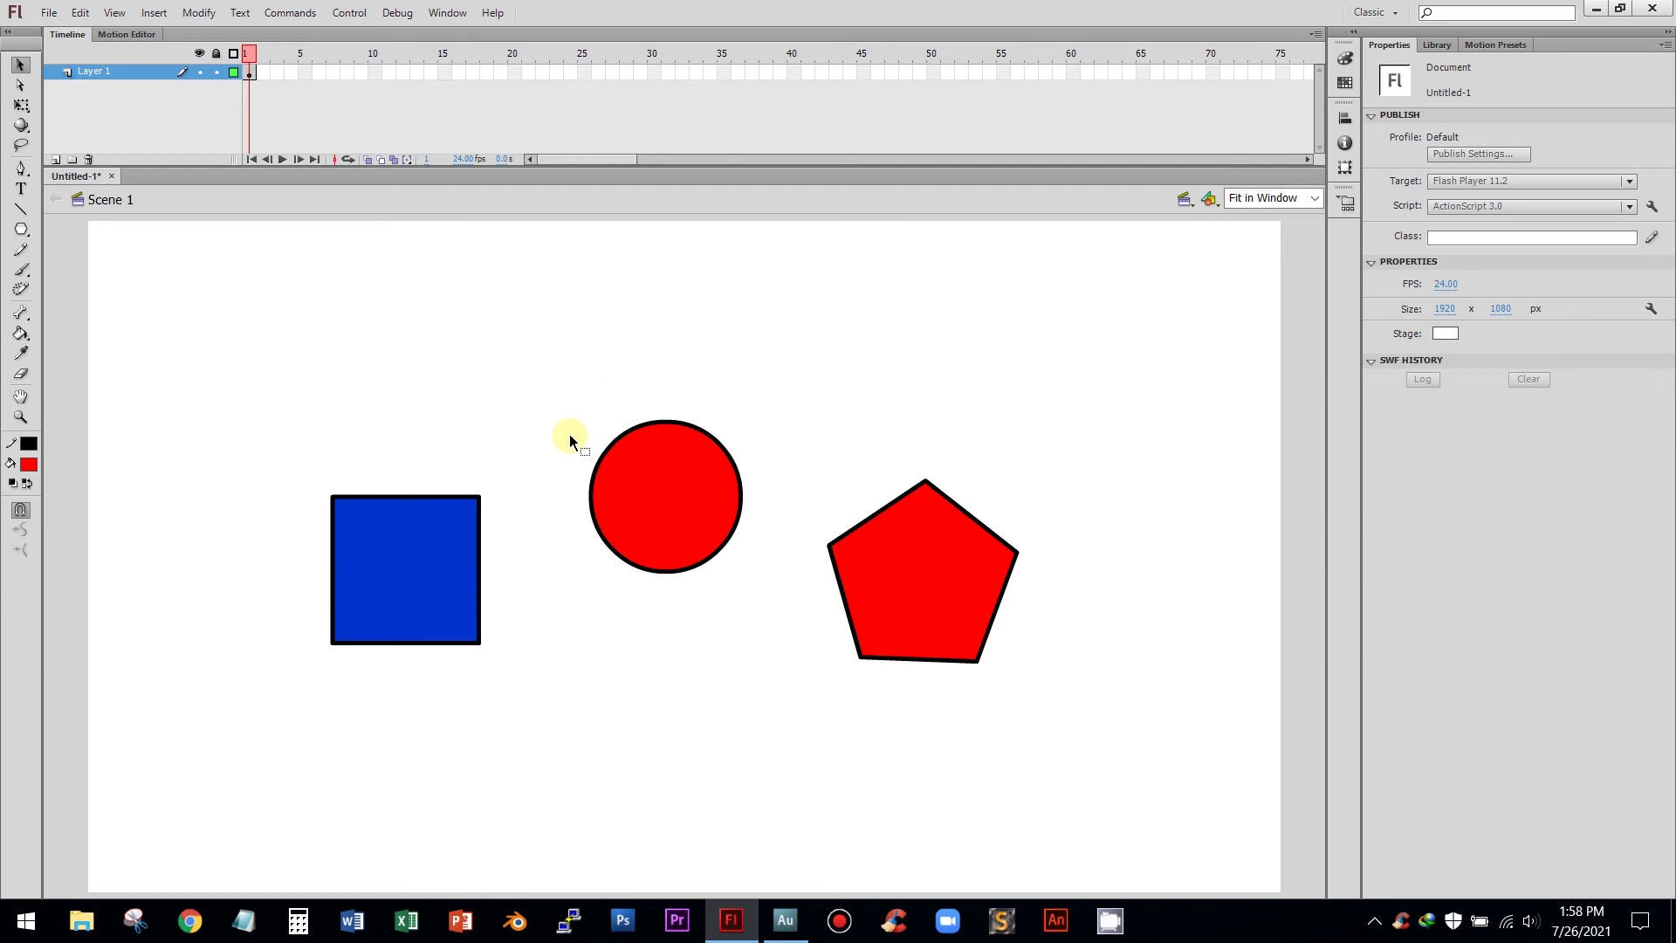
# Step: Delete the black outlines of the red circle and the blue square, leaving only their fills
pyautogui.click(734, 459)
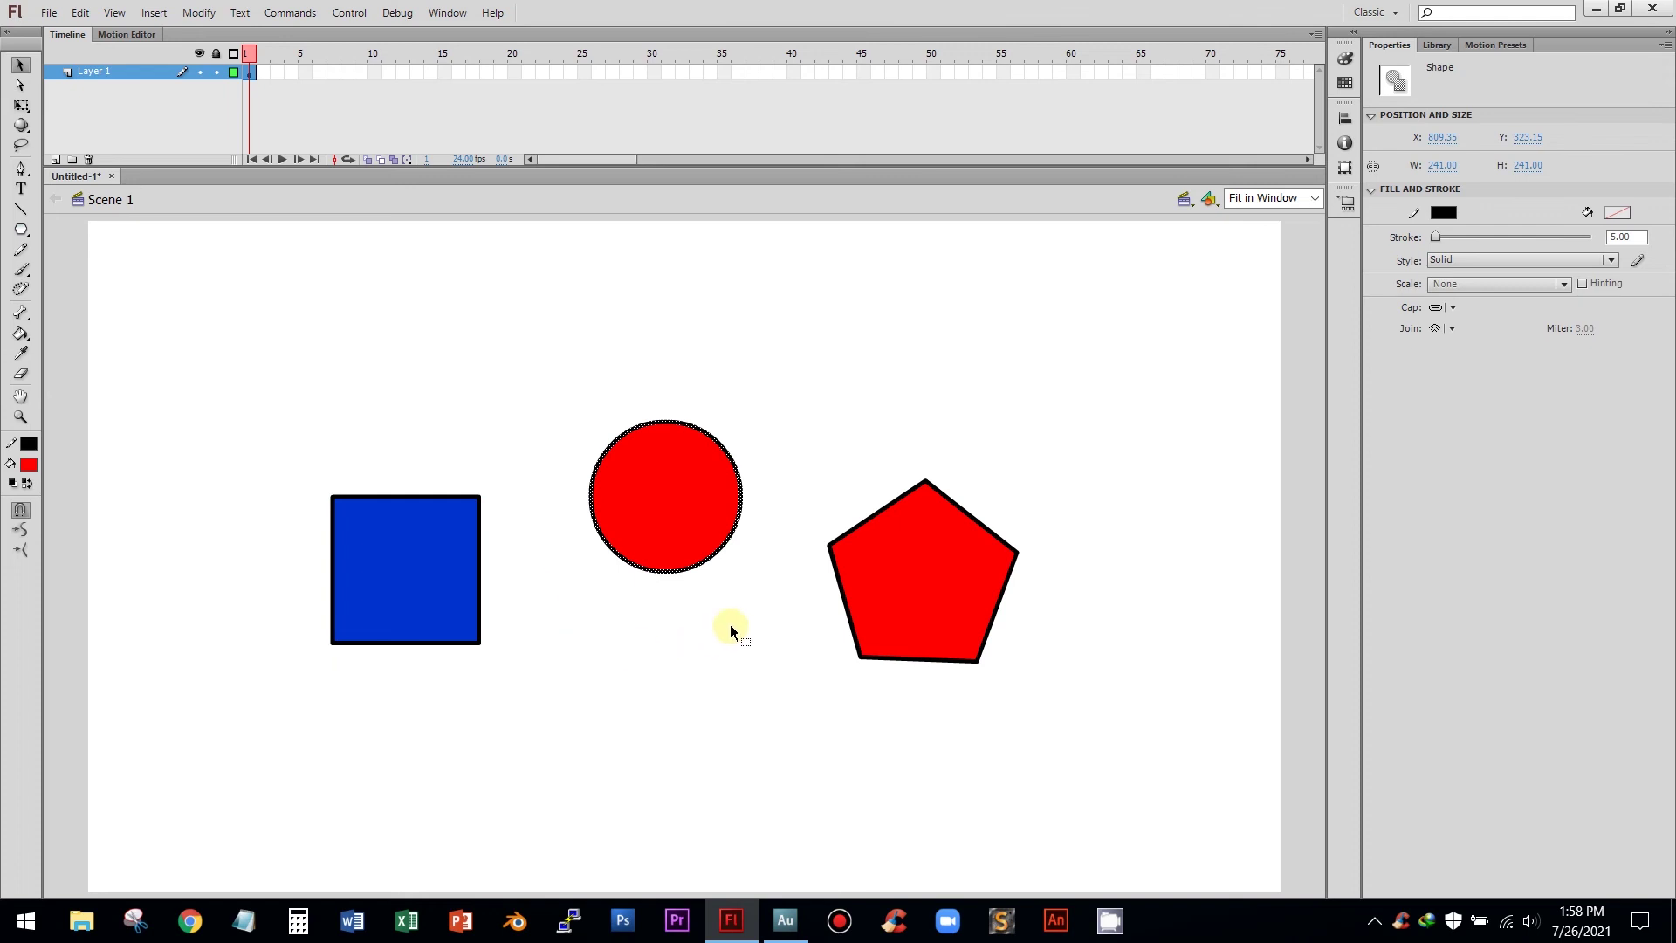
pyautogui.press('Delete')
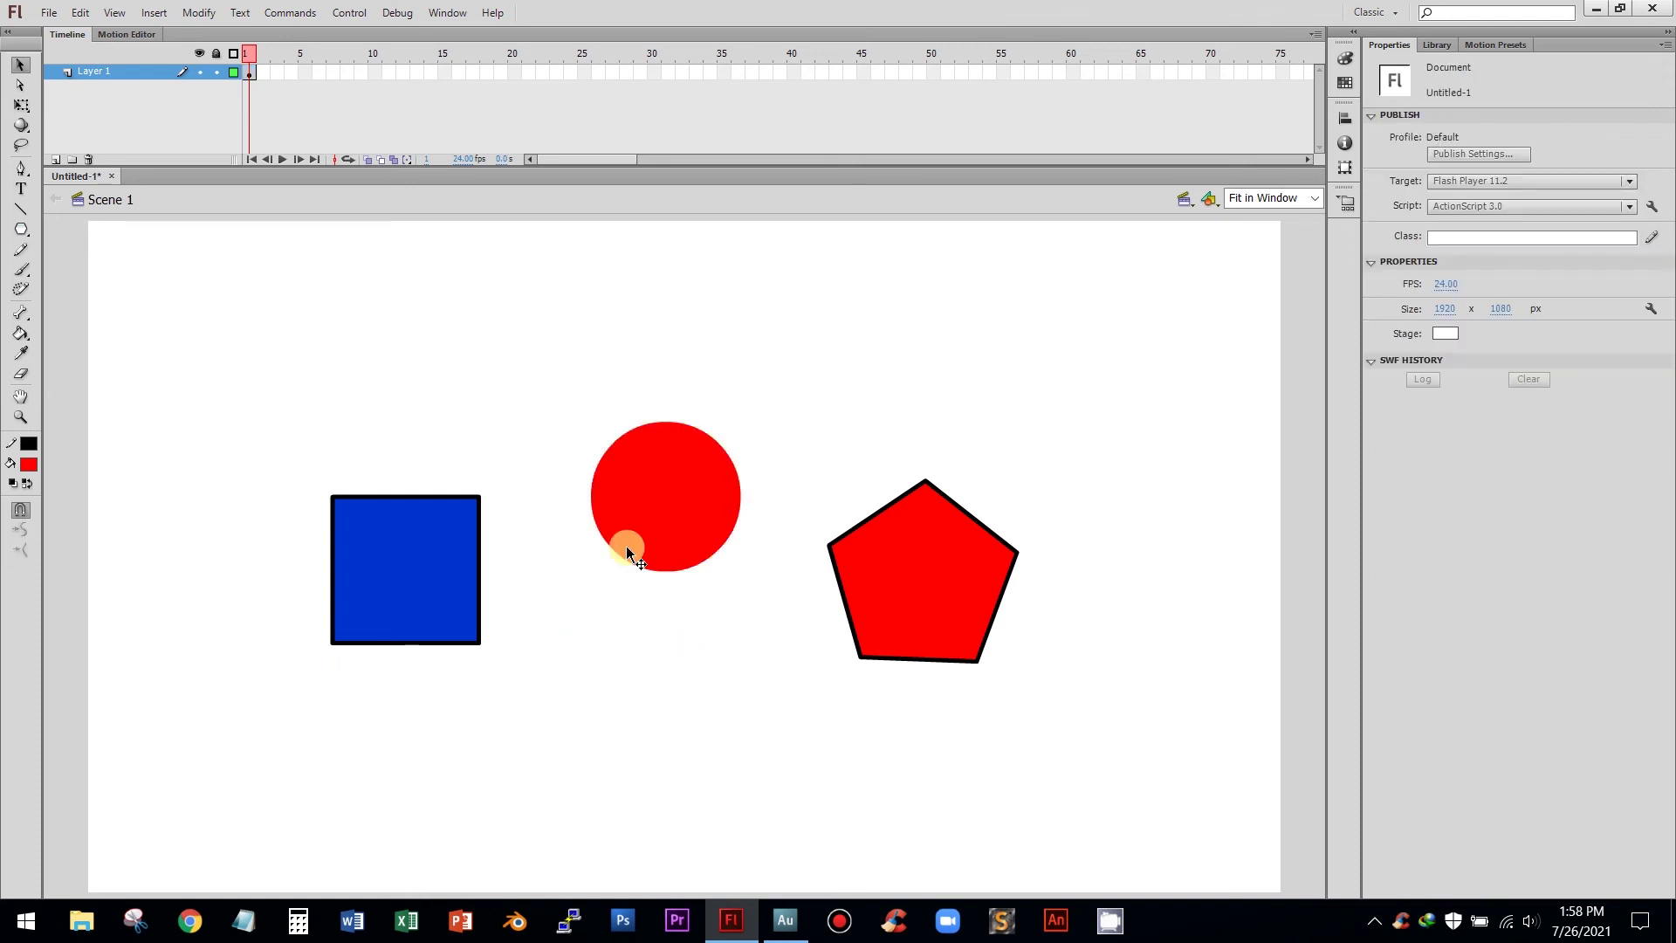
pyautogui.click(396, 494)
pyautogui.click(401, 463)
pyautogui.doubleClick(419, 496)
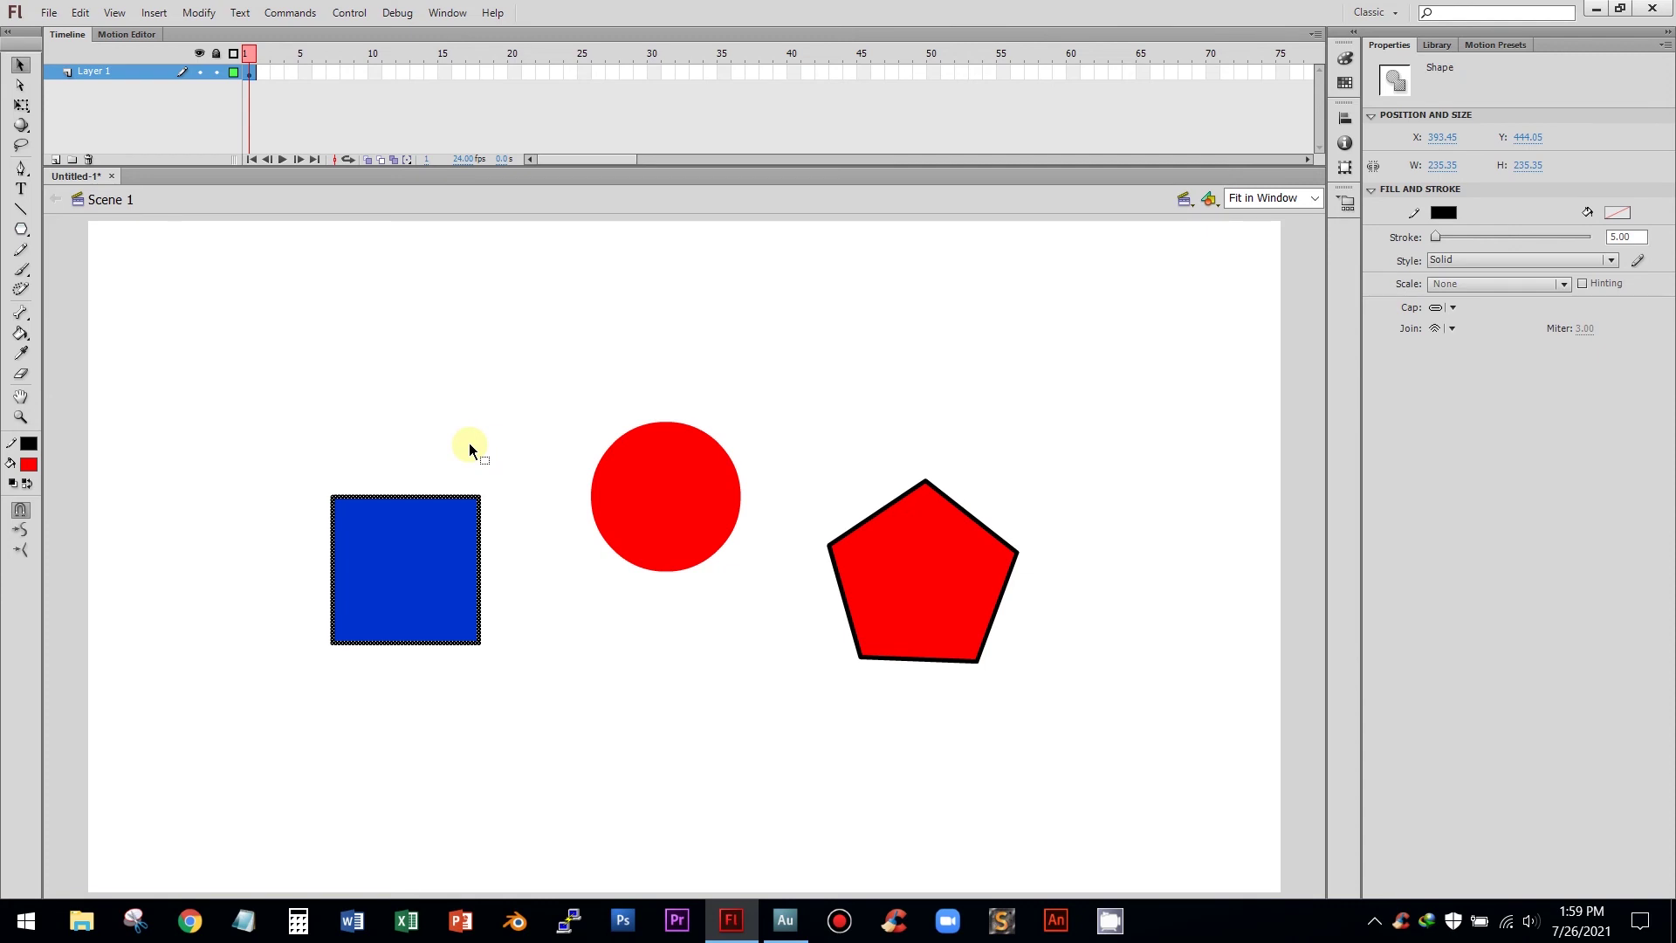
pyautogui.press('Delete')
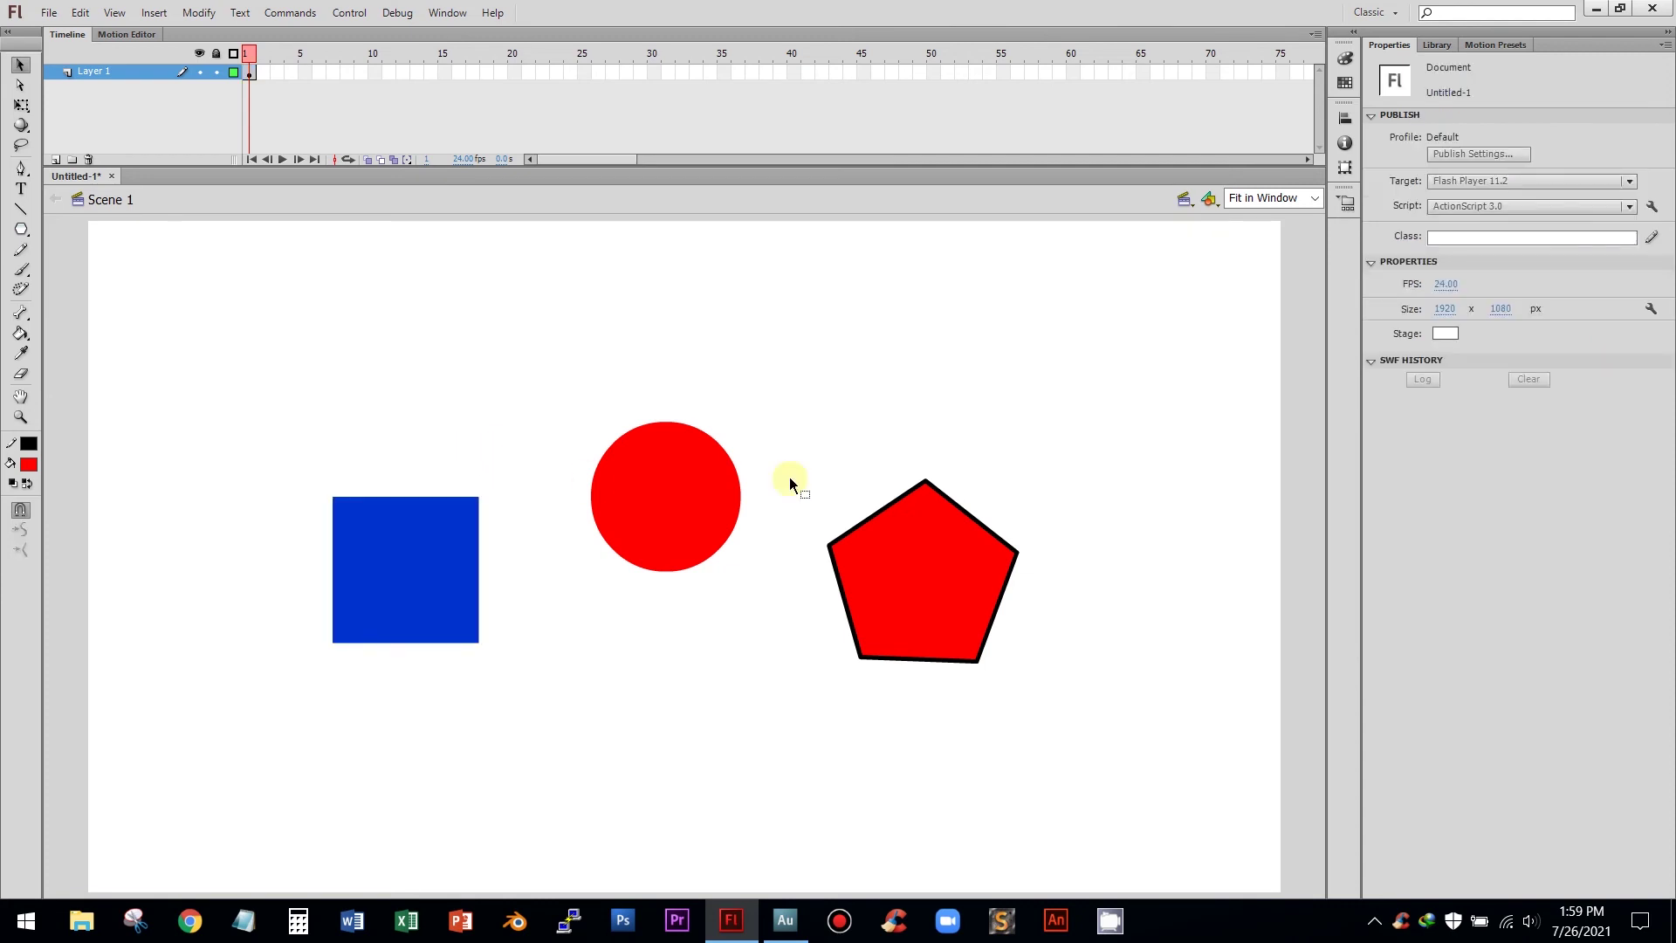
# Step: Delete the red pentagon's entire black outline, keeping its fill
pyautogui.click(874, 516)
pyautogui.click(867, 491)
pyautogui.click(877, 517)
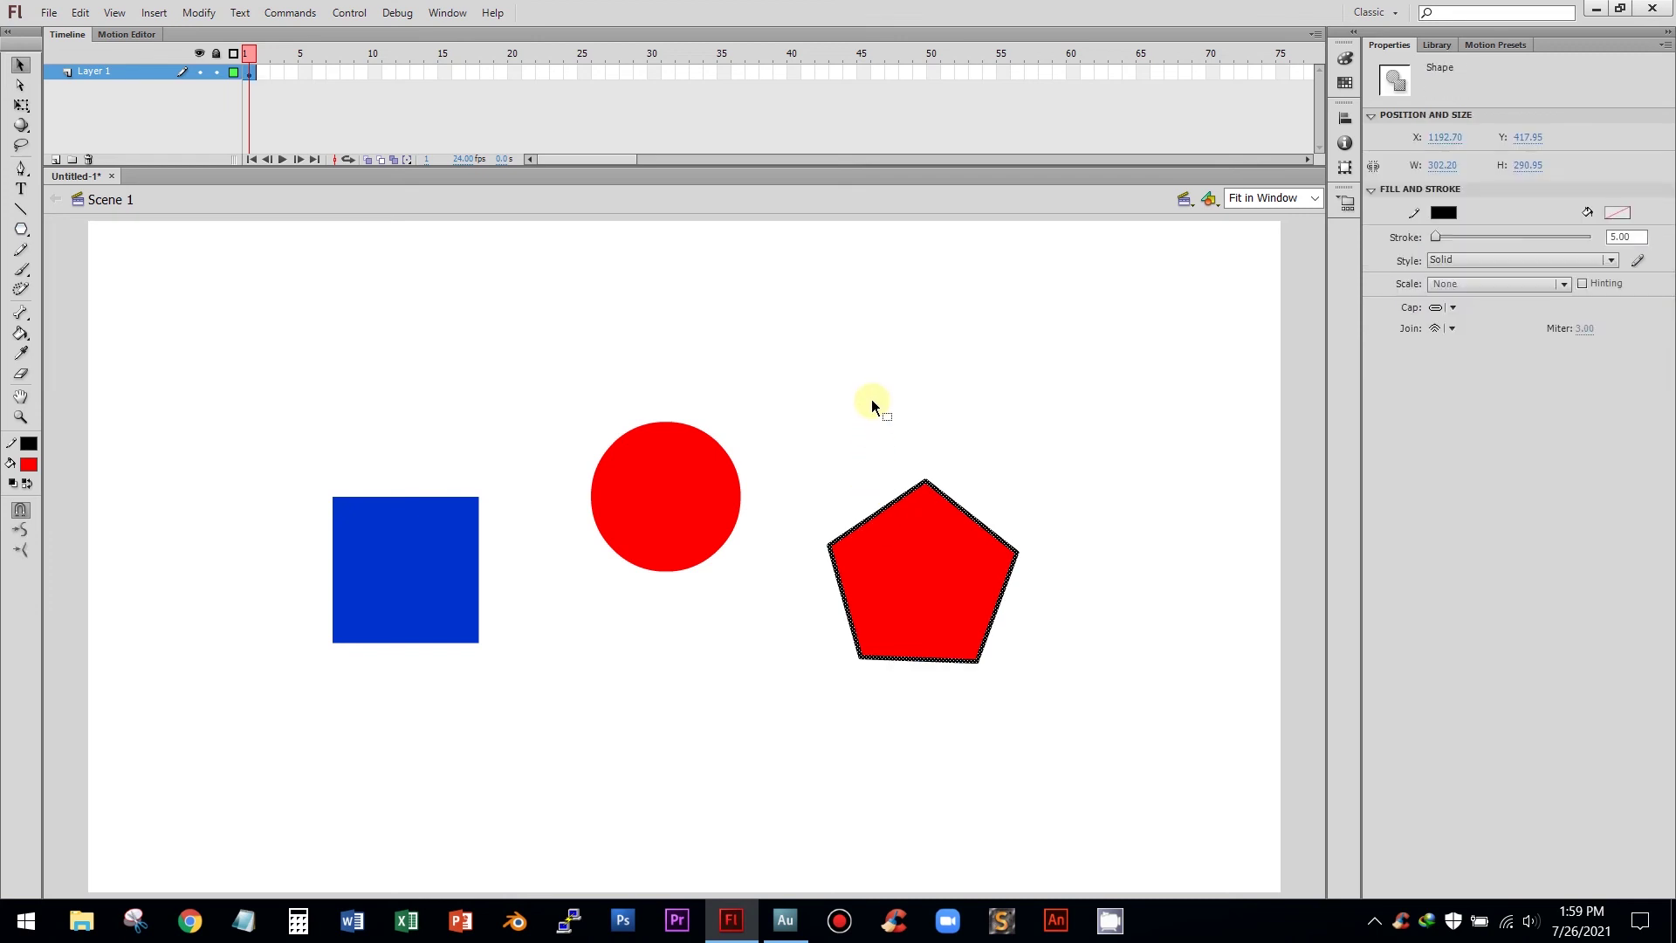
pyautogui.press('Delete')
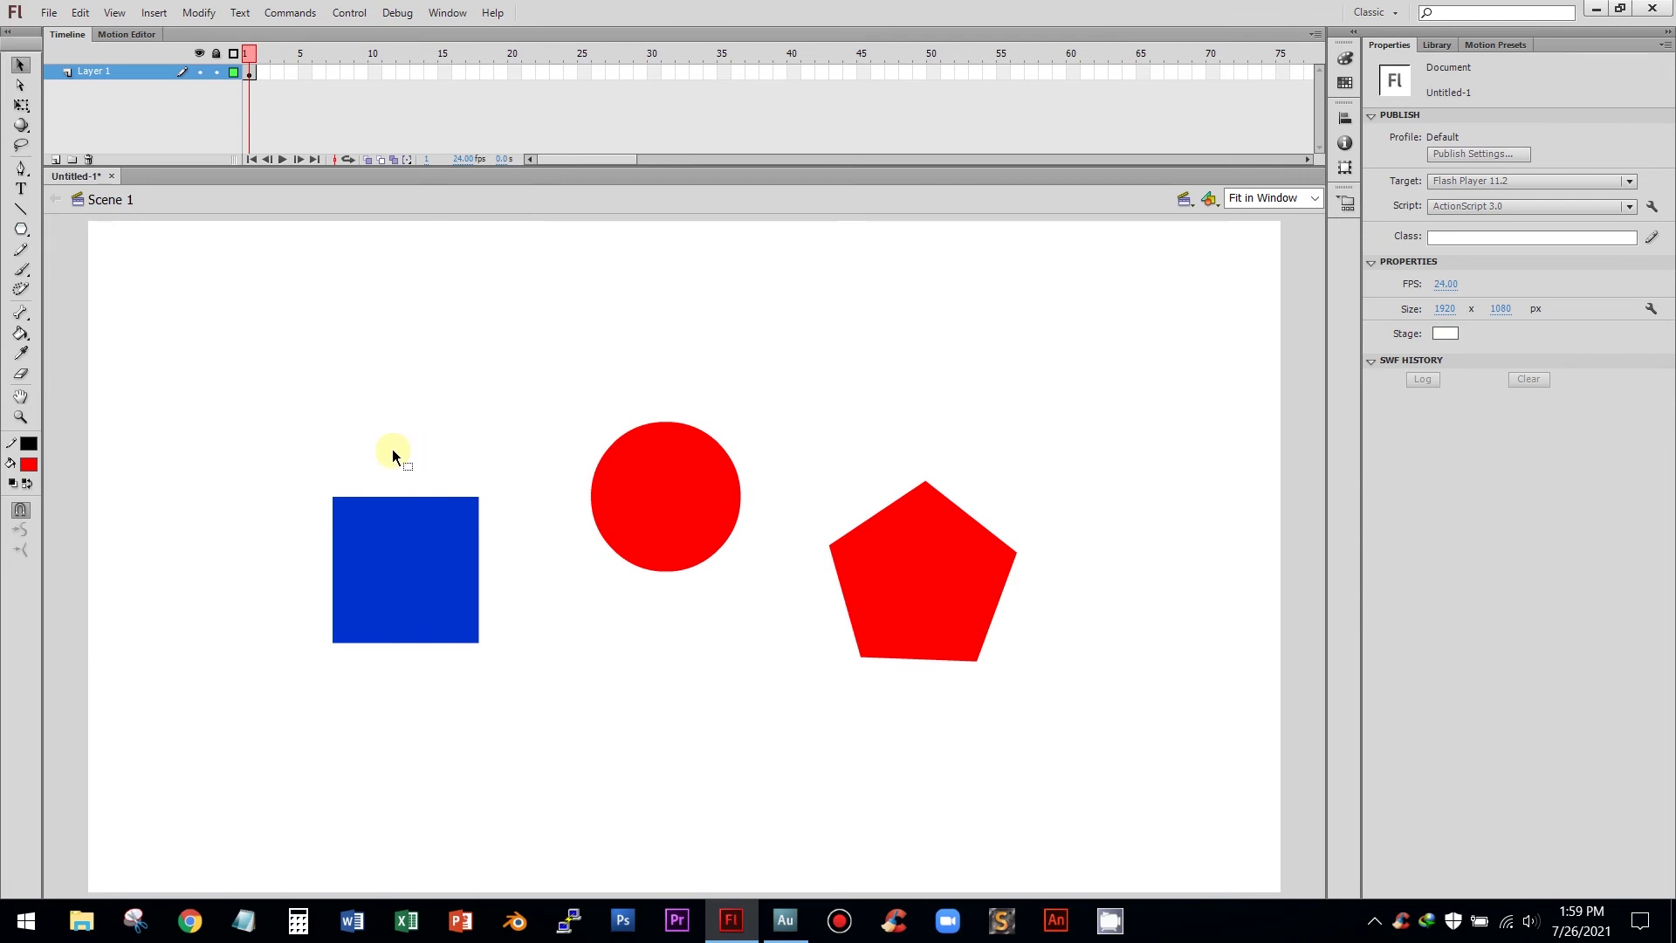
# Step: Place the outline-free blue square over the circle's lower-left part, deselect it, and move it away to cut the circle's fill
pyautogui.click(396, 561)
pyautogui.moveTo(395, 563)
pyautogui.mouseDown()
pyautogui.moveTo(611, 548)
pyautogui.moveTo(594, 570)
pyautogui.moveTo(408, 579)
pyautogui.mouseUp()
pyautogui.click(495, 443)
pyautogui.click(612, 563)
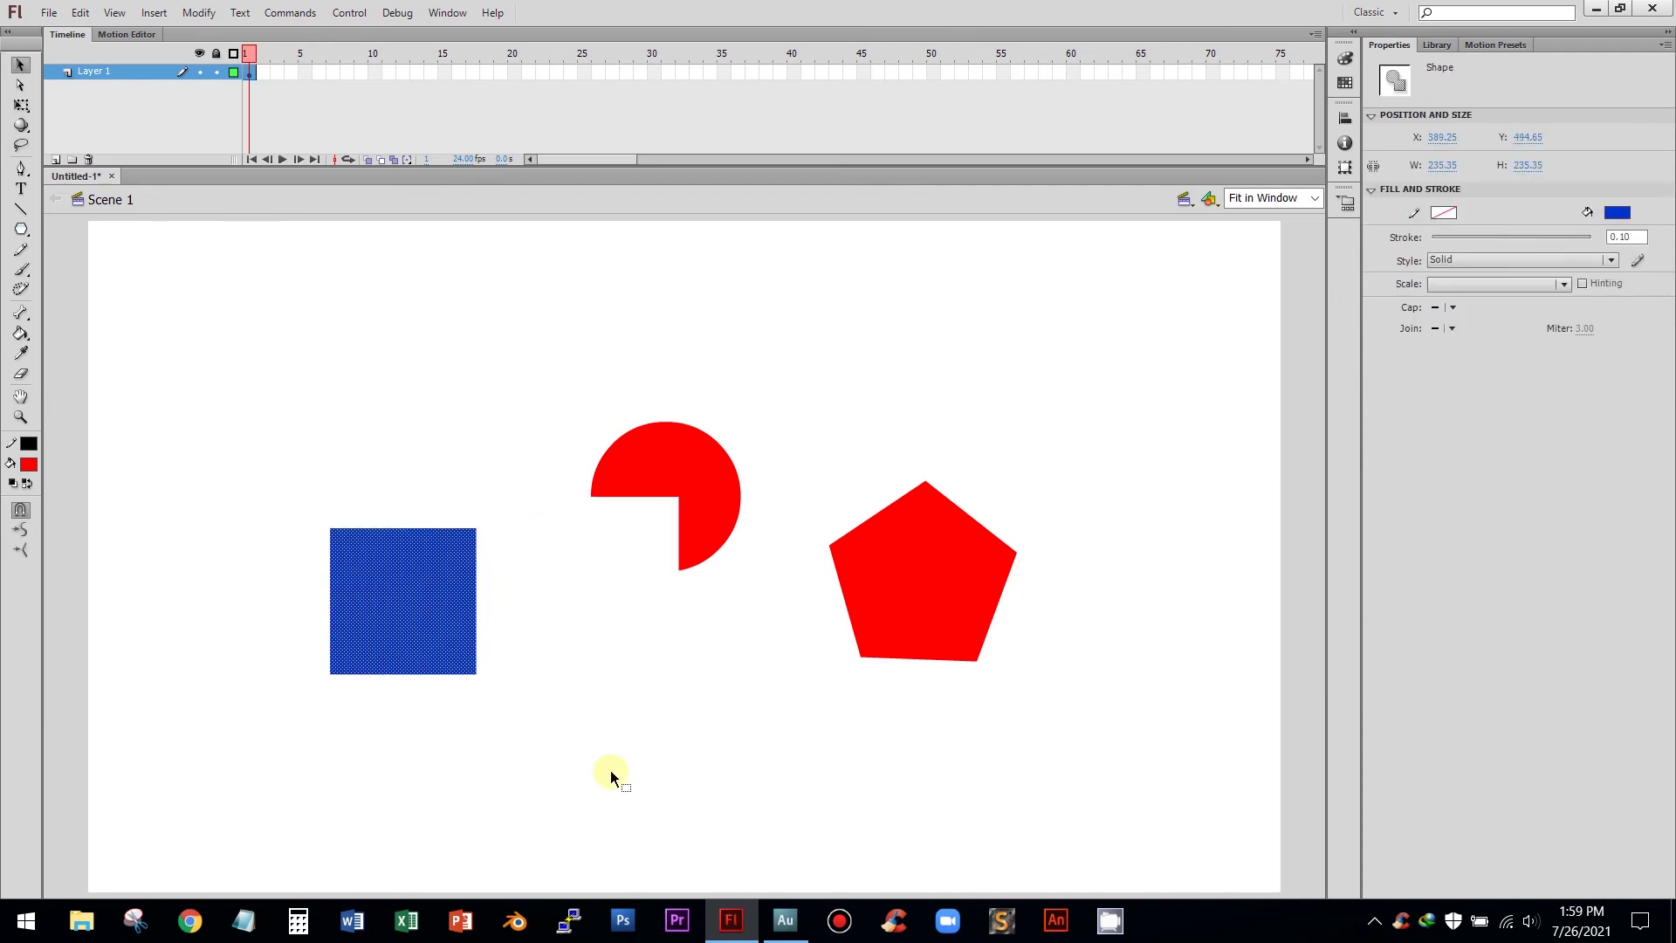
# Step: Place the cut red circle over the blue square's lower-right part, deselect it, and move it away to cut the square
pyautogui.click(672, 461)
pyautogui.moveTo(679, 459); pyautogui.dragTo(705, 433)
pyautogui.click(569, 543)
pyautogui.click(626, 586)
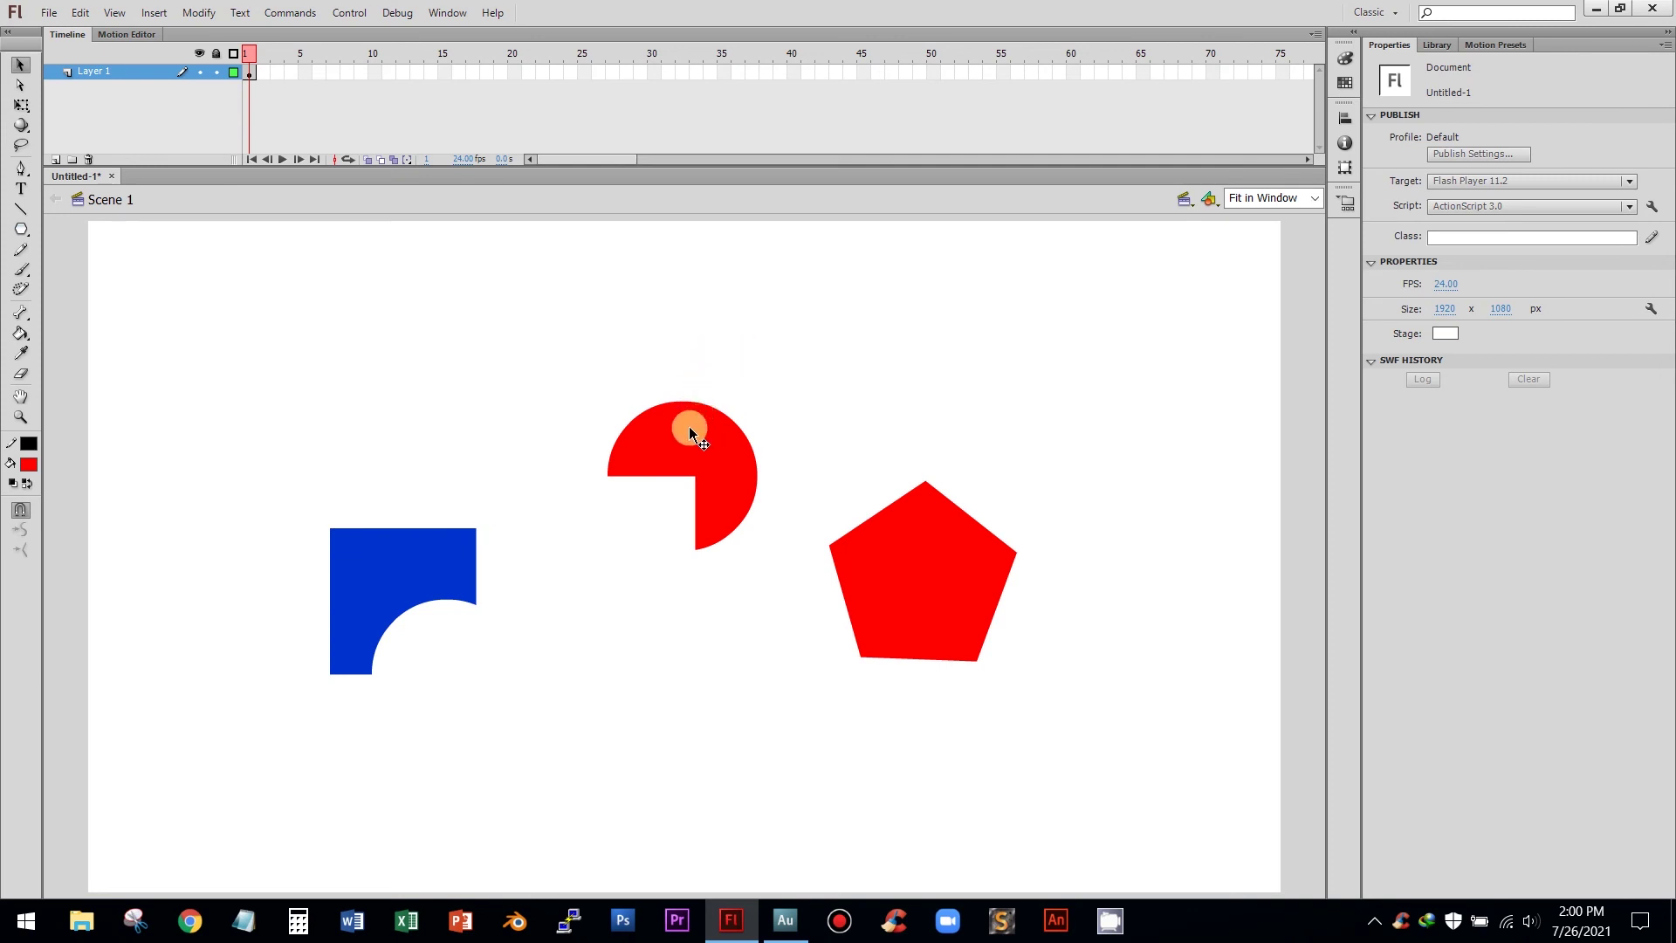
# Step: Undo the overlap moves of the outline-free square and circle, and clear the selection
pyautogui.hotkey('ctrl', 'z')
pyautogui.hotkey('ctrl', 'z')
pyautogui.hotkey('ctrl', 'z')
pyautogui.hotkey('ctrl', 'z')
pyautogui.hotkey('ctrl', 'z')
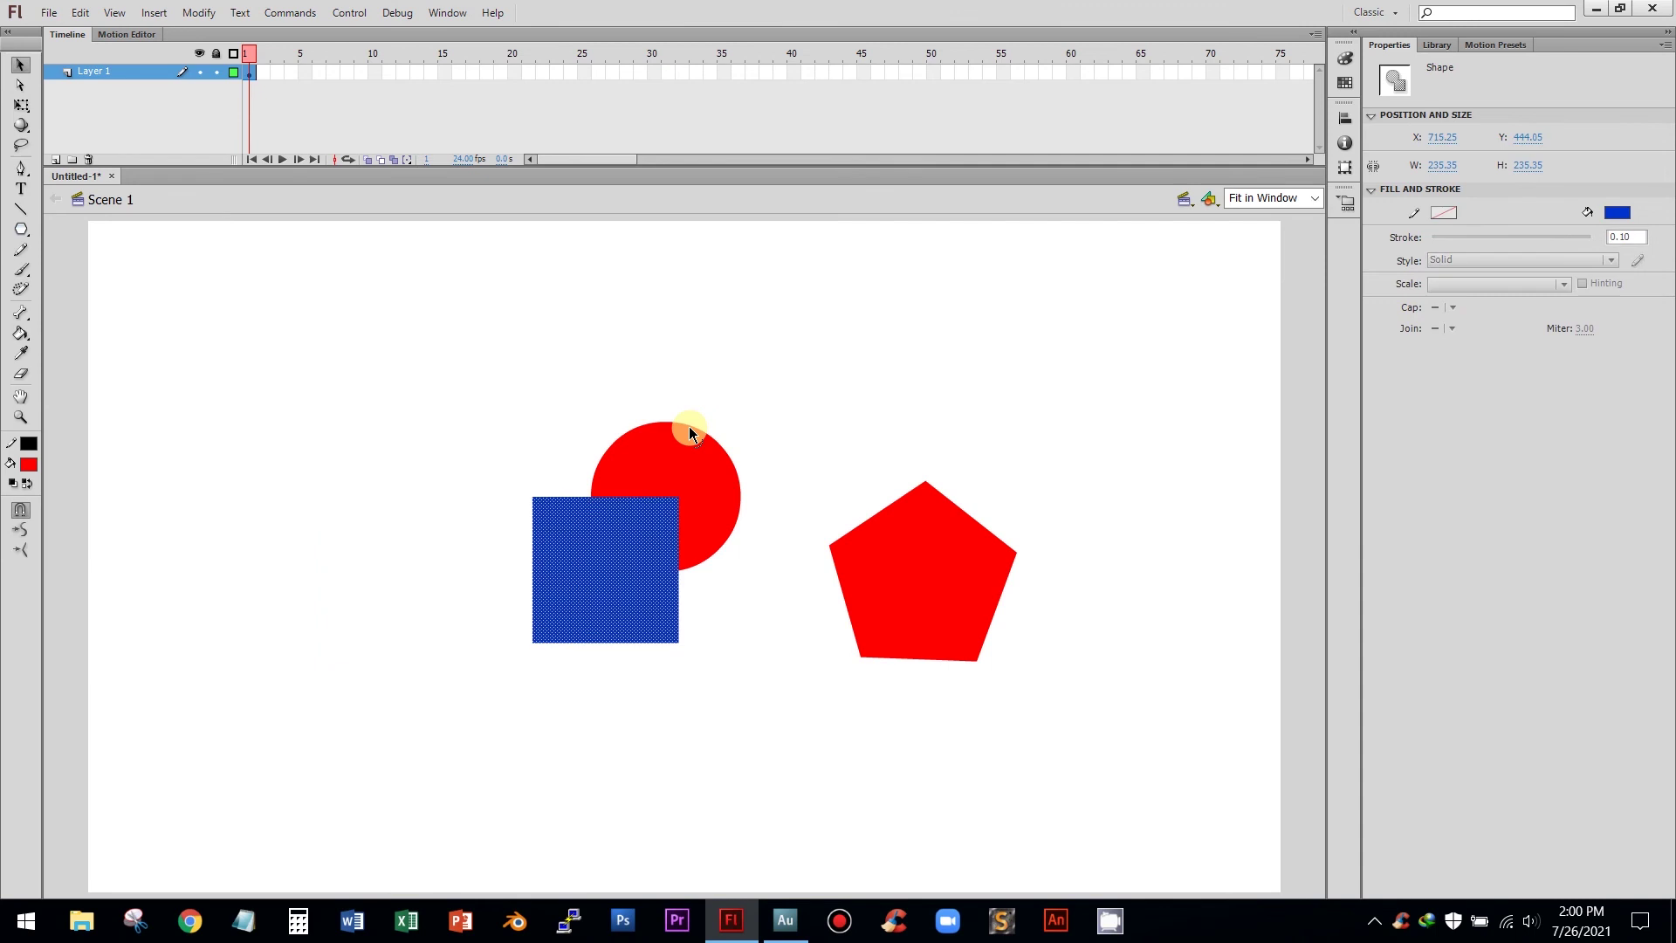
pyautogui.click(681, 366)
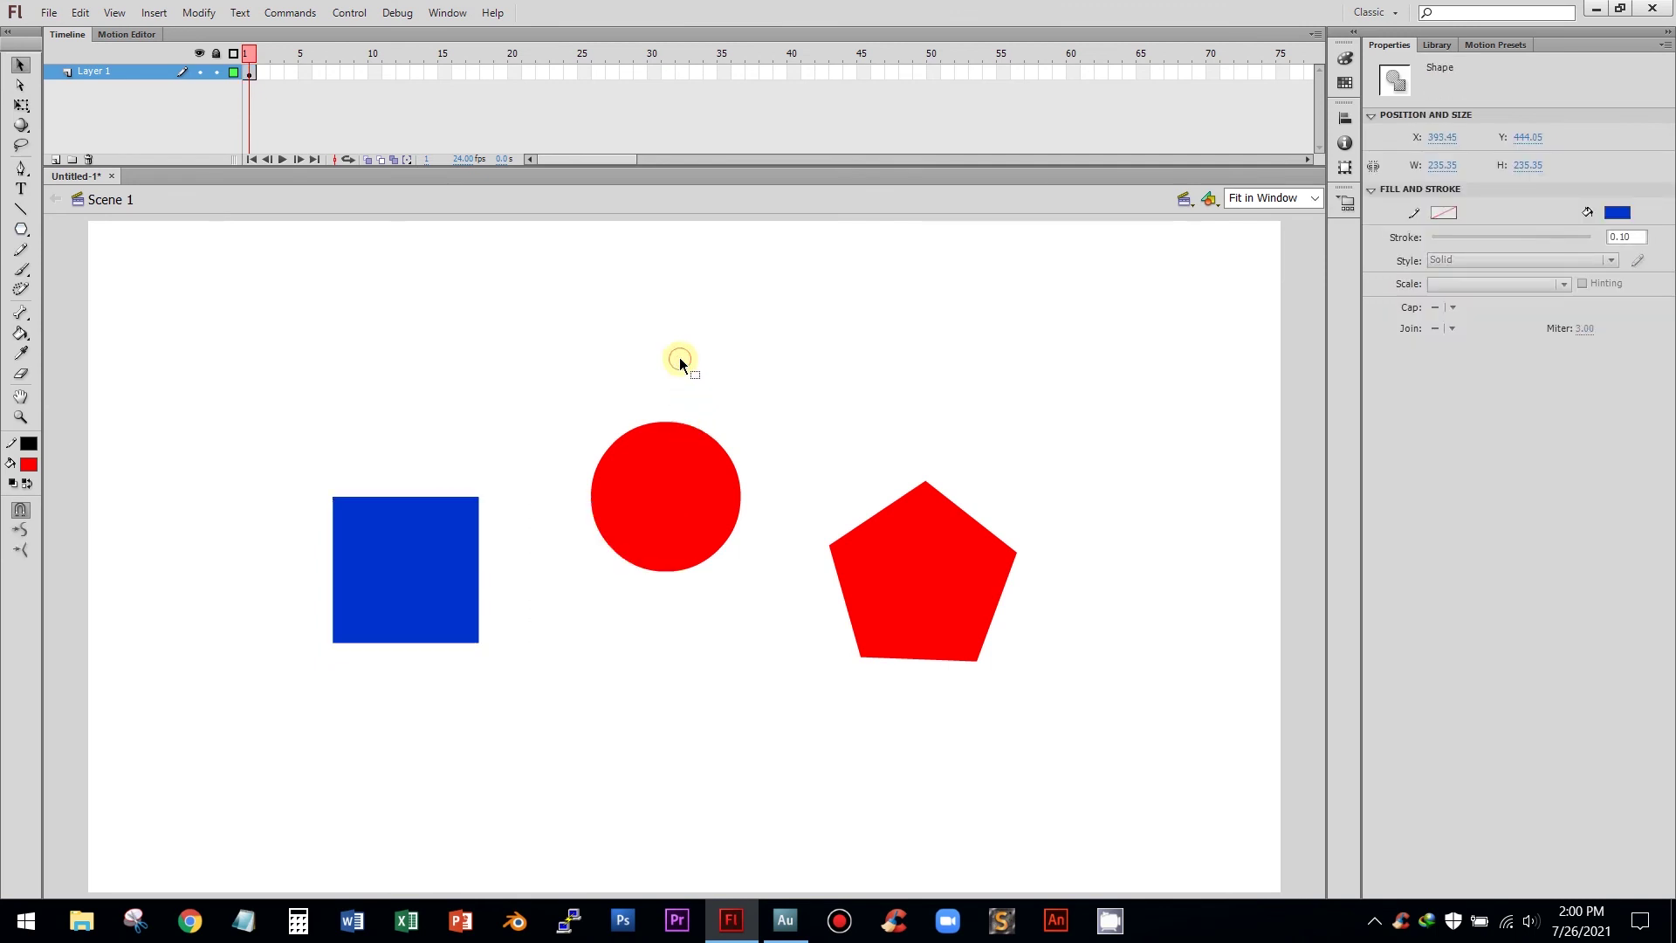
# Step: Select the outline-free red circle to inspect its fill and stroke properties
pyautogui.moveTo(558, 387); pyautogui.dragTo(742, 611)
pyautogui.click(786, 427)
pyautogui.click(661, 474)
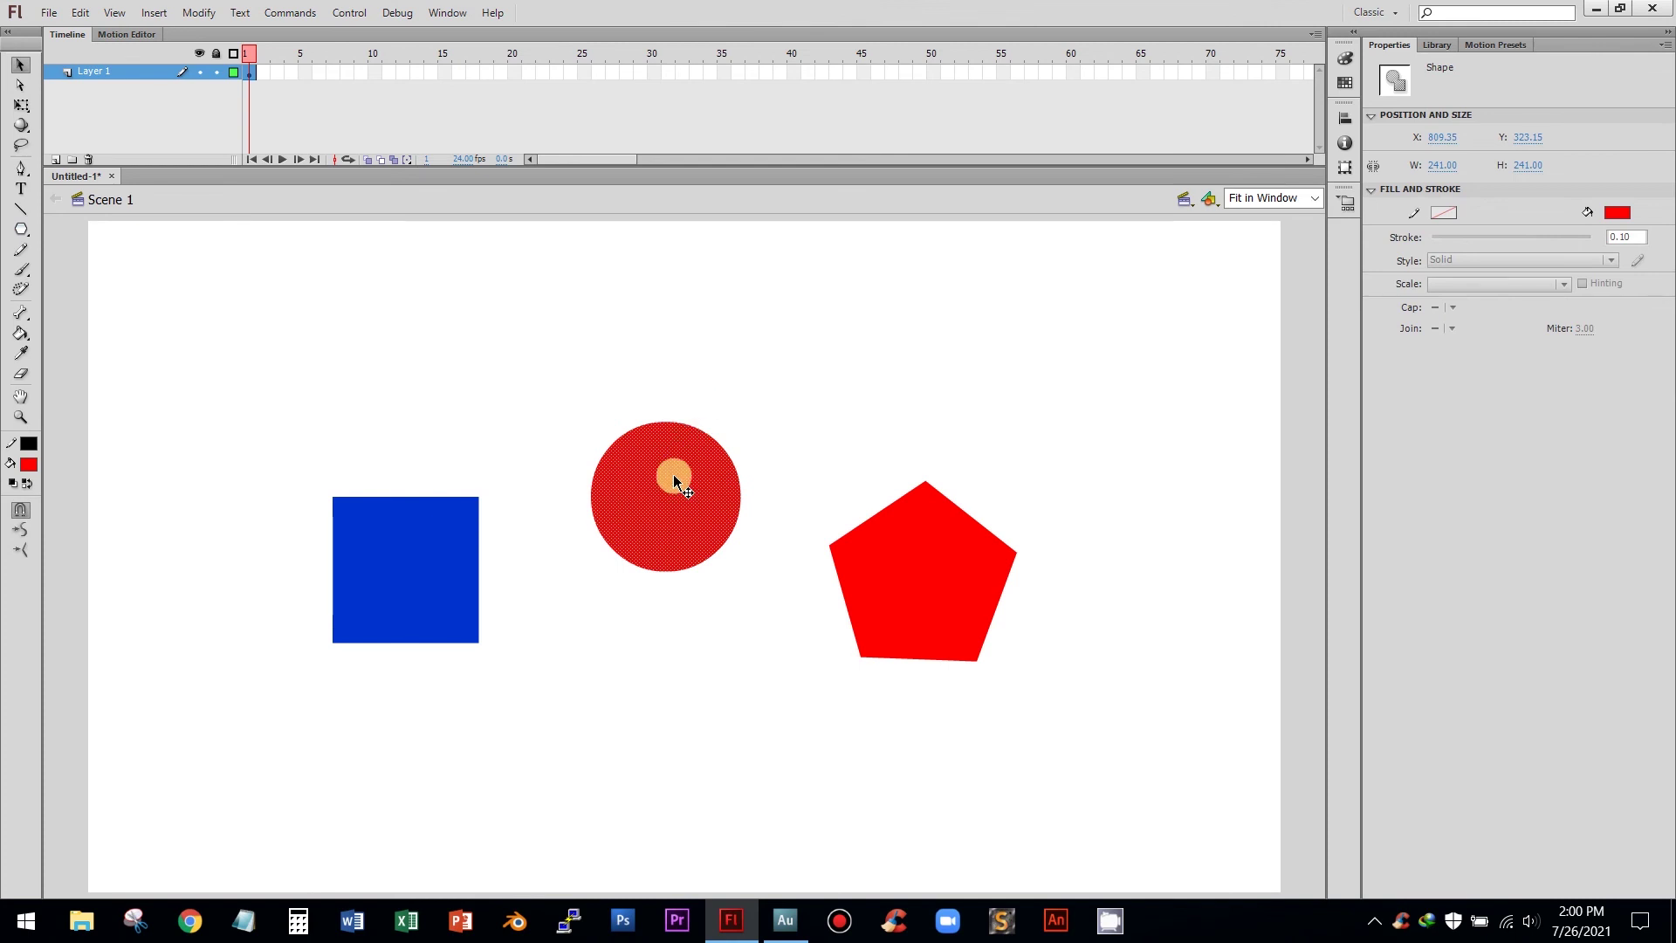
# Step: Place the outline-free red circle against the red pentagon, deselect it, and select the overlapping shapes to check whether they merge
pyautogui.moveTo(674, 478); pyautogui.dragTo(844, 531)
pyautogui.click(743, 399)
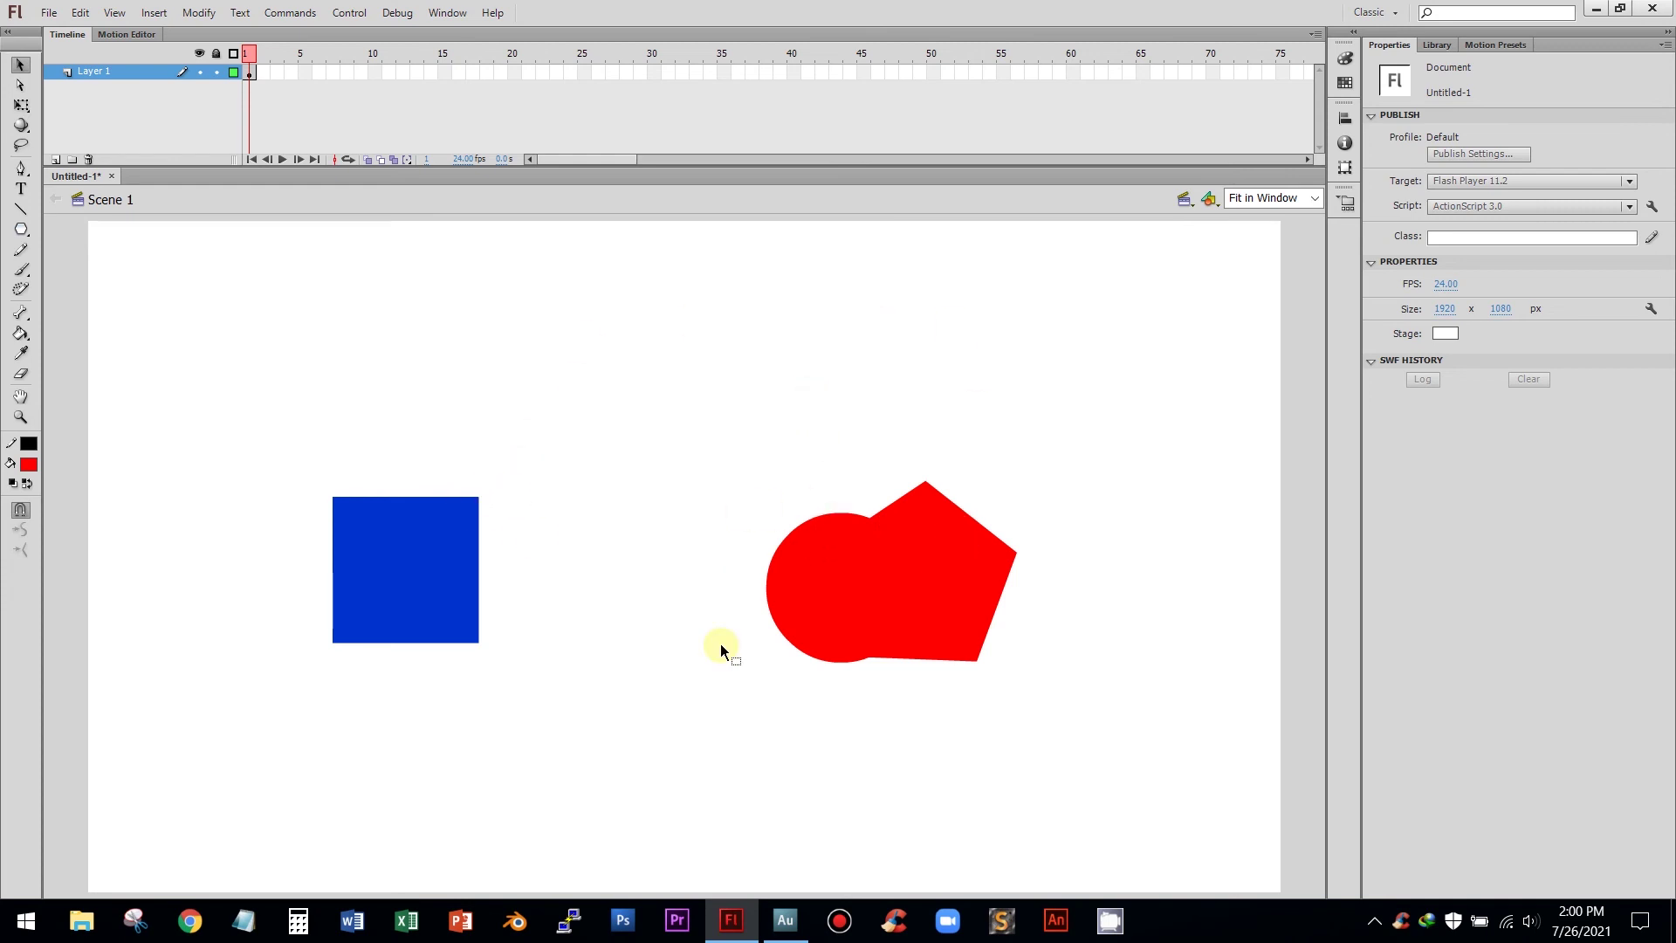
pyautogui.click(797, 598)
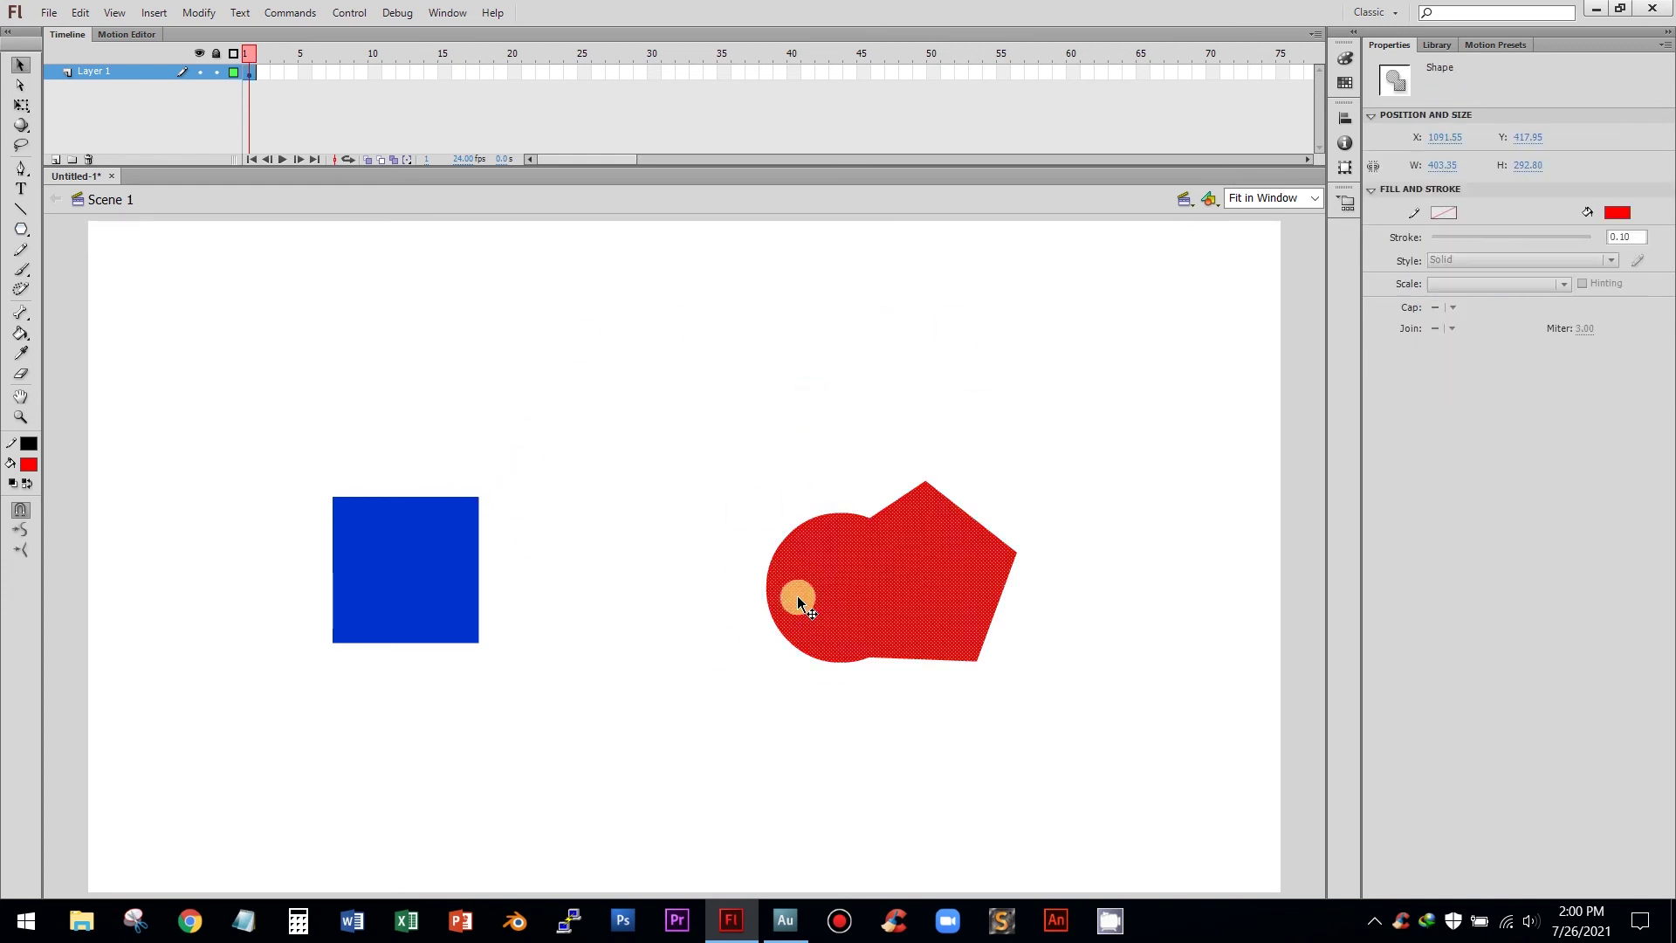
pyautogui.click(827, 422)
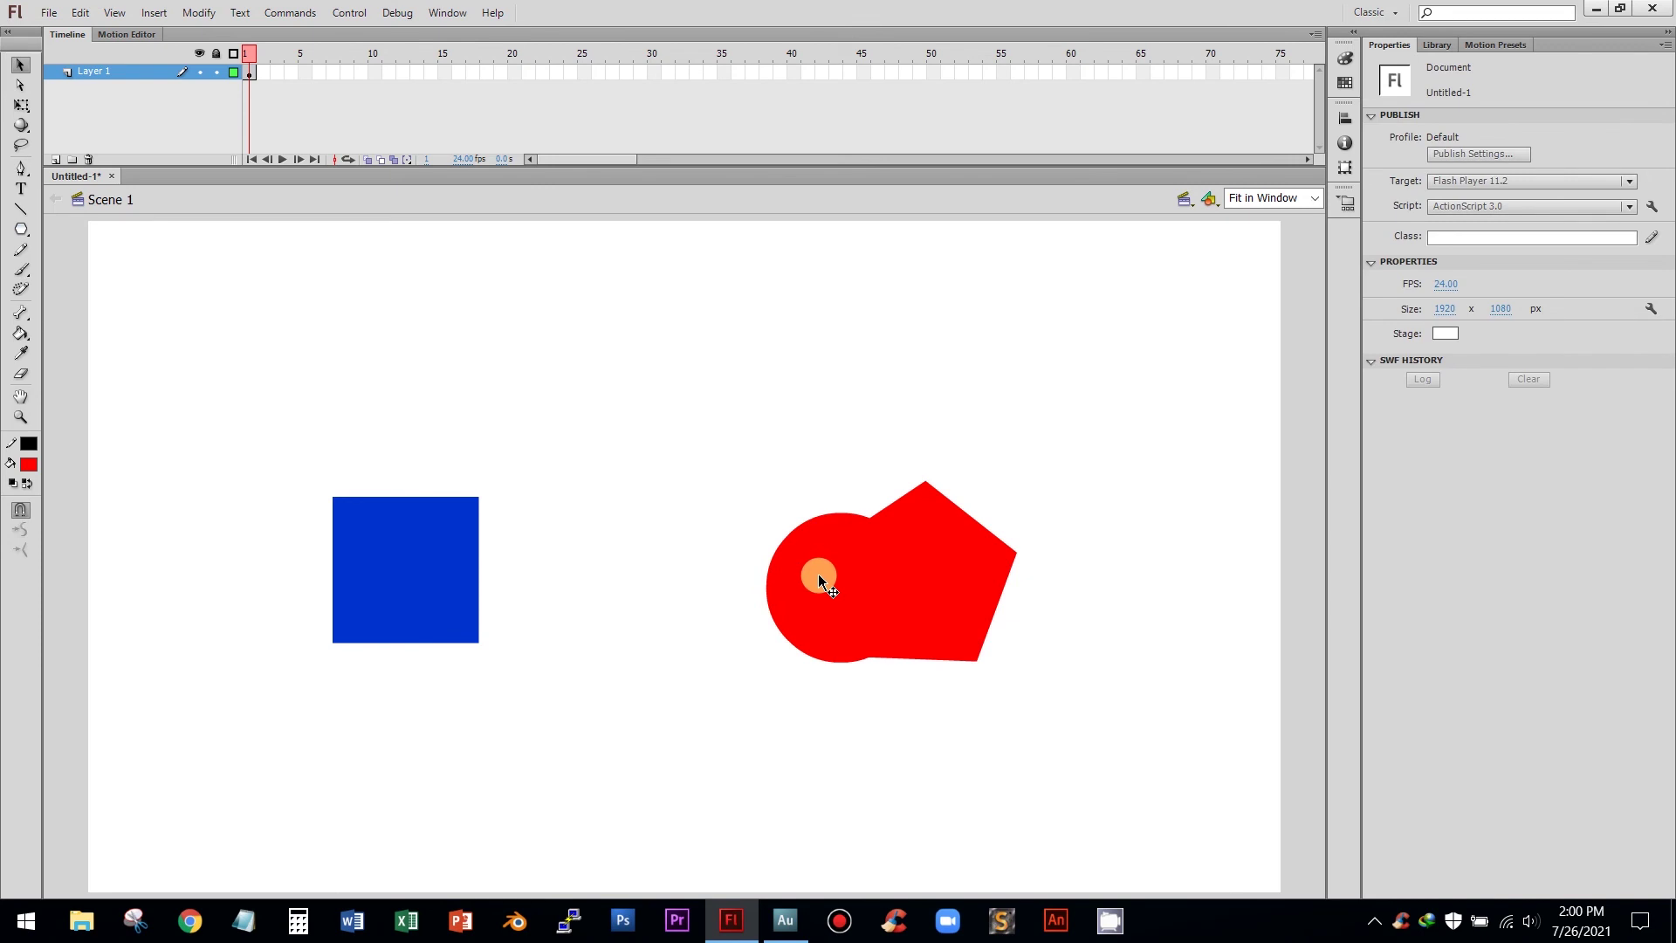
pyautogui.click(786, 582)
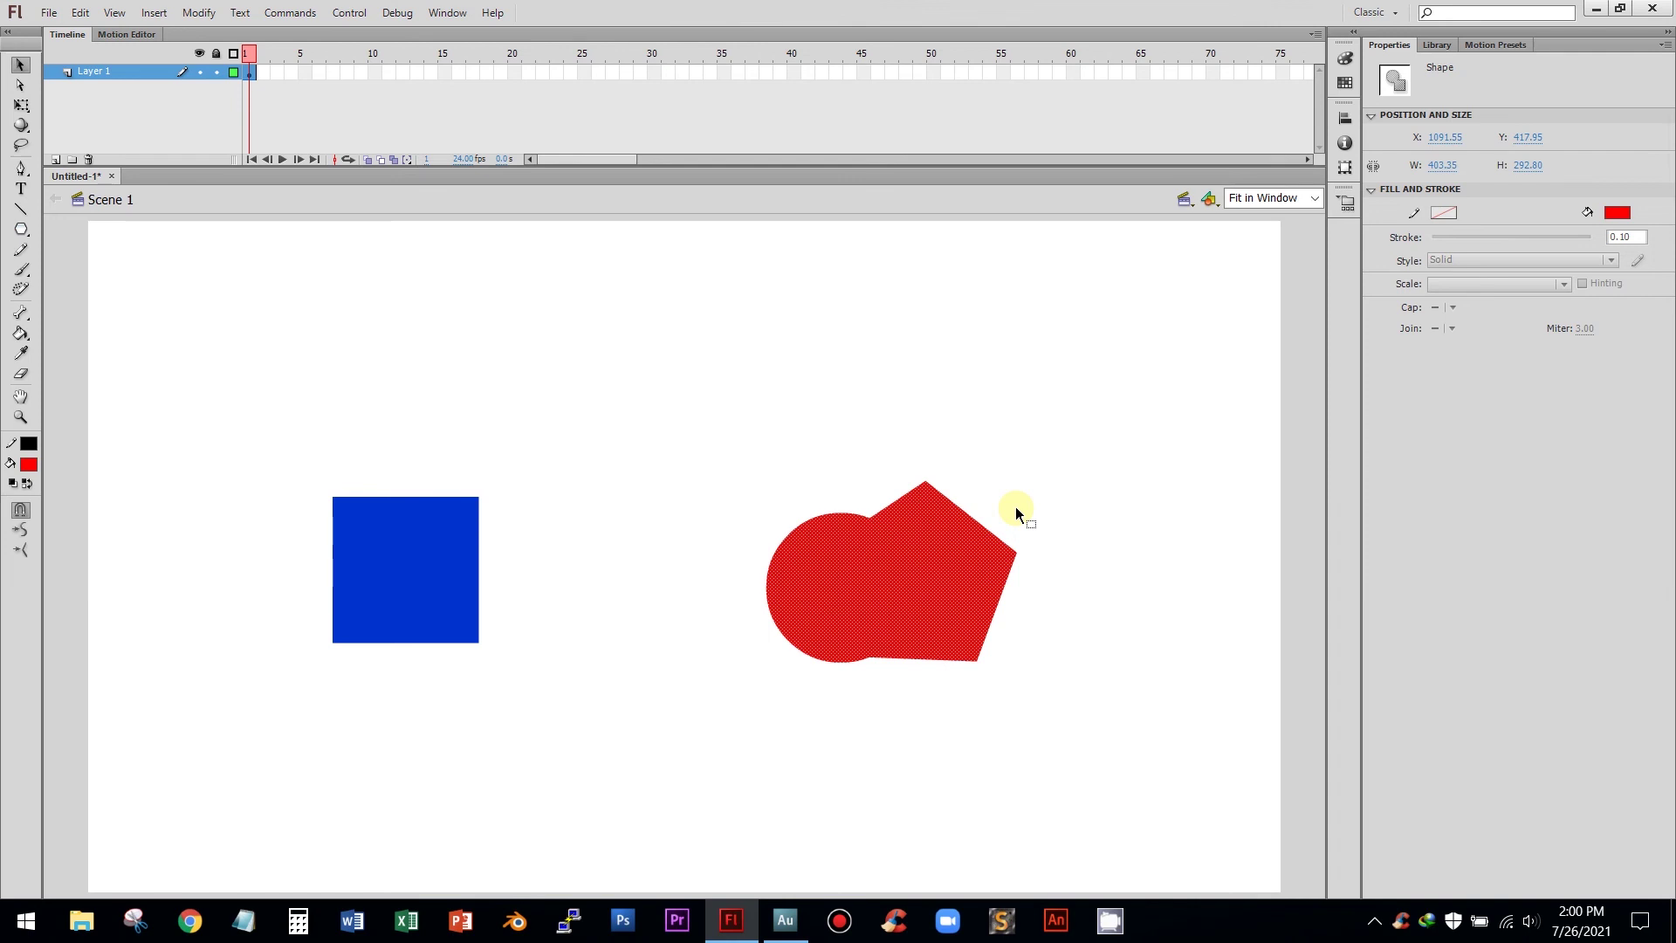
# Step: Undo the overlap of the red circle with the pentagon and clear the selection
pyautogui.hotkey('ctrl', 'z')
pyautogui.hotkey('ctrl', 'z')
pyautogui.hotkey('ctrl', 'z')
pyautogui.click(813, 397)
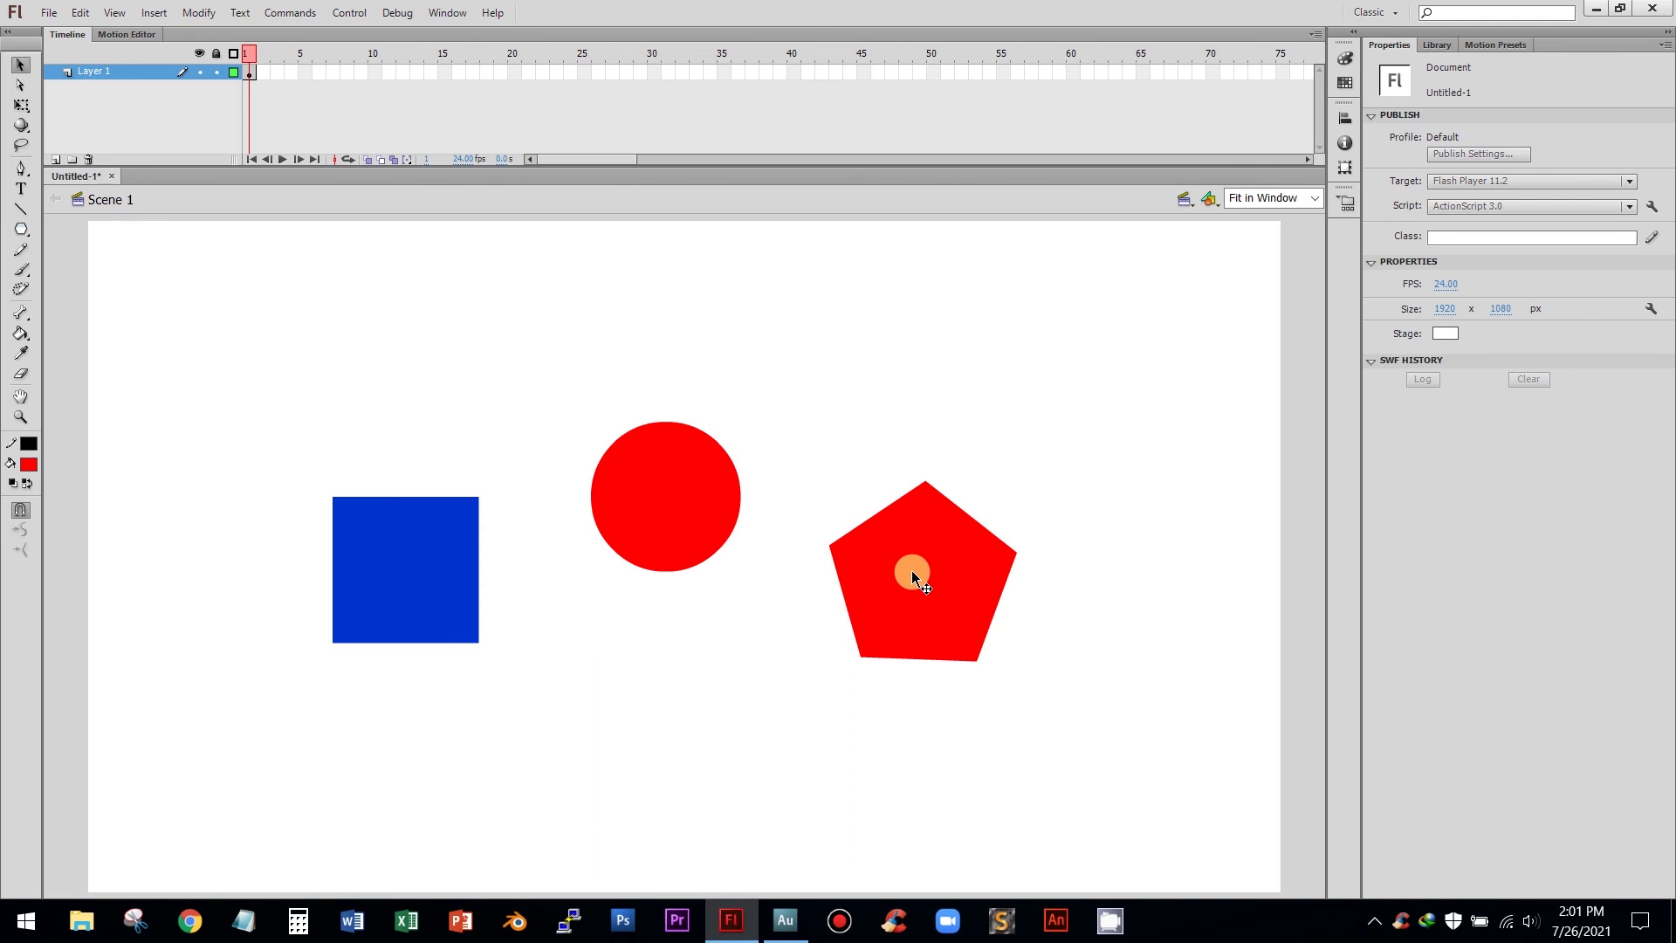
# Step: Reposition the red pentagon and the blue square on either side of the circle, roughly level with it
pyautogui.moveTo(911, 569); pyautogui.dragTo(883, 498)
pyautogui.moveTo(453, 512)
pyautogui.mouseDown()
pyautogui.moveTo(445, 490)
pyautogui.moveTo(461, 502)
pyautogui.mouseUp()
pyautogui.click(437, 385)
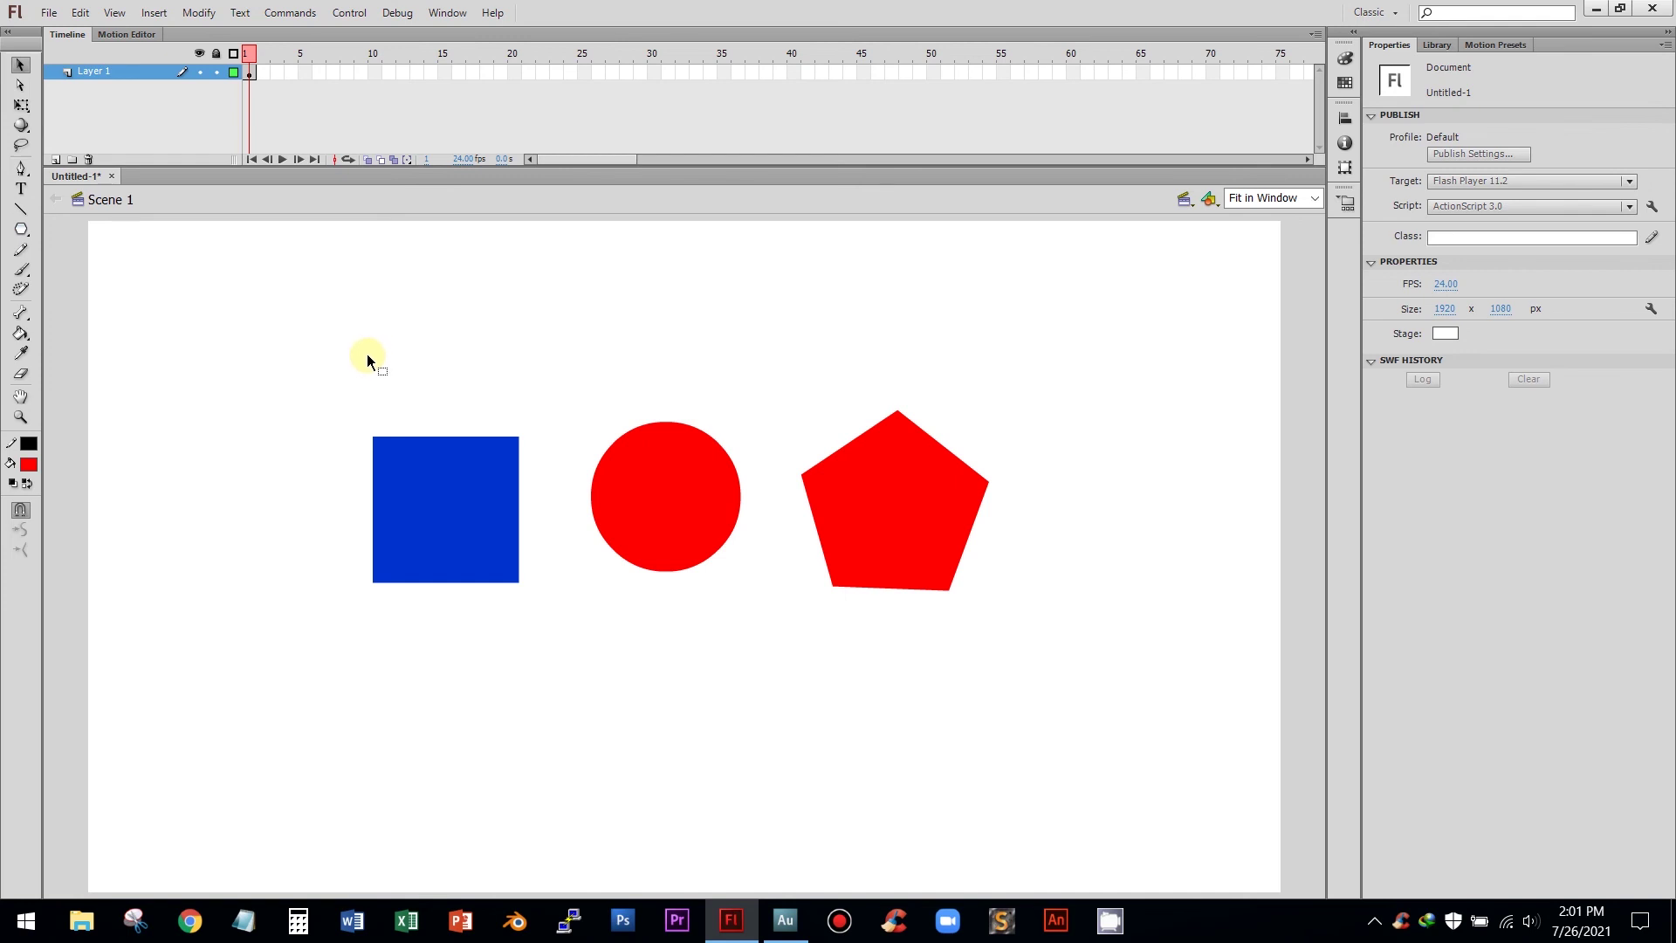
pyautogui.moveTo(861, 491); pyautogui.dragTo(893, 468)
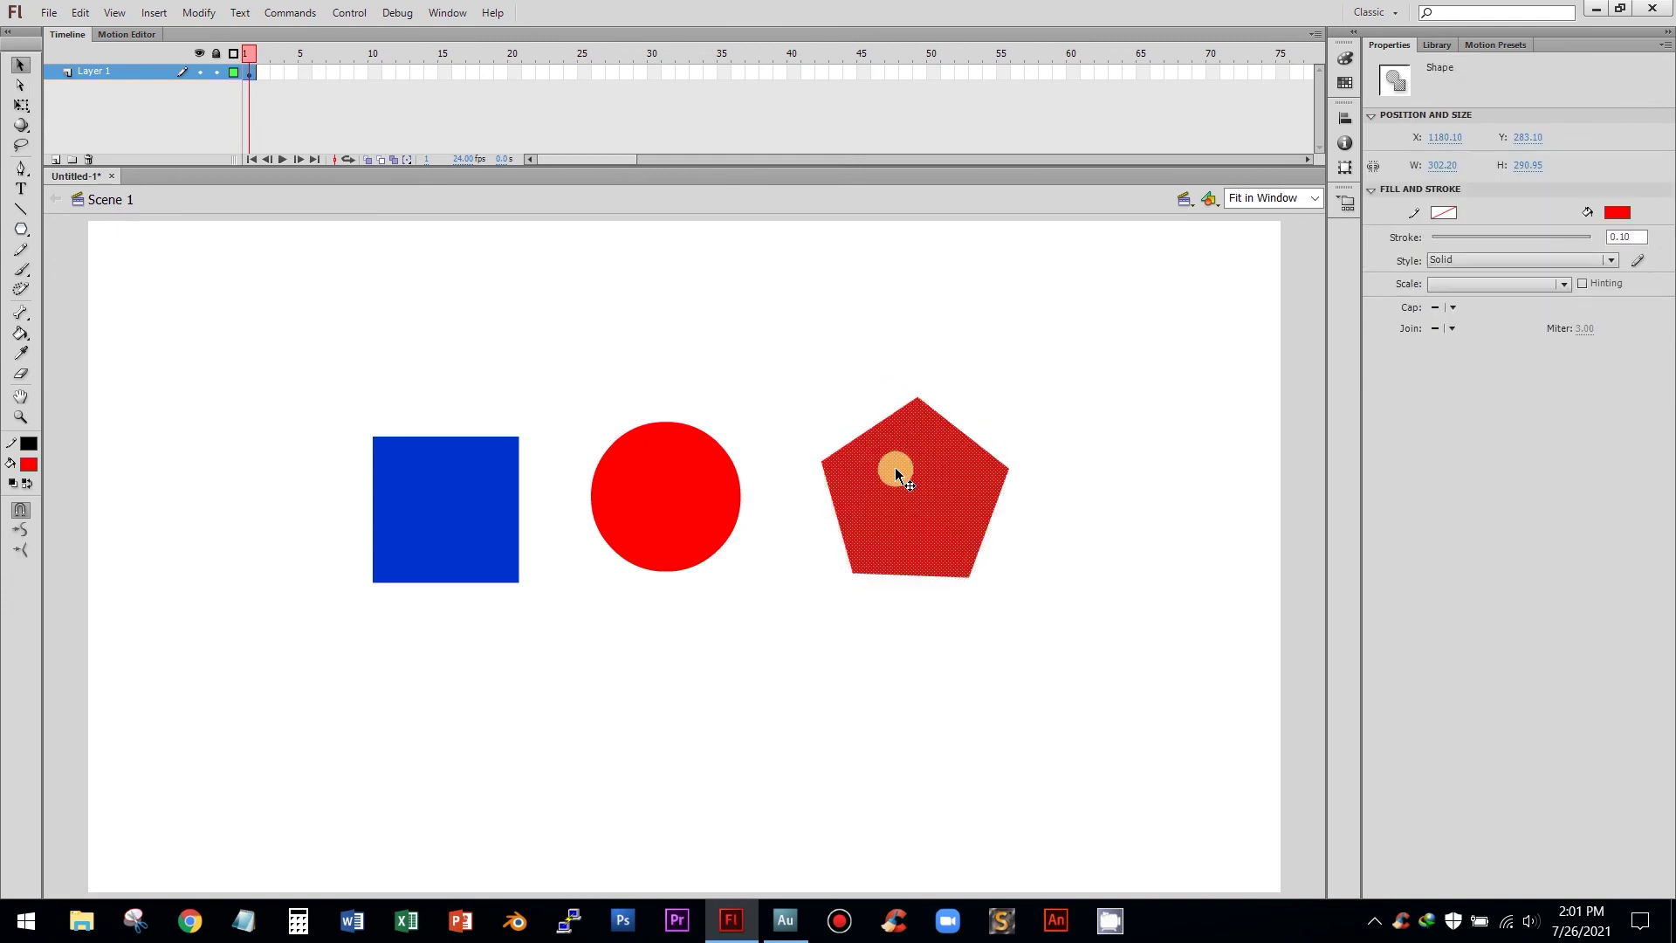
# Step: Change the pentagon's fill color to dark green and deselect it
pyautogui.click(28, 463)
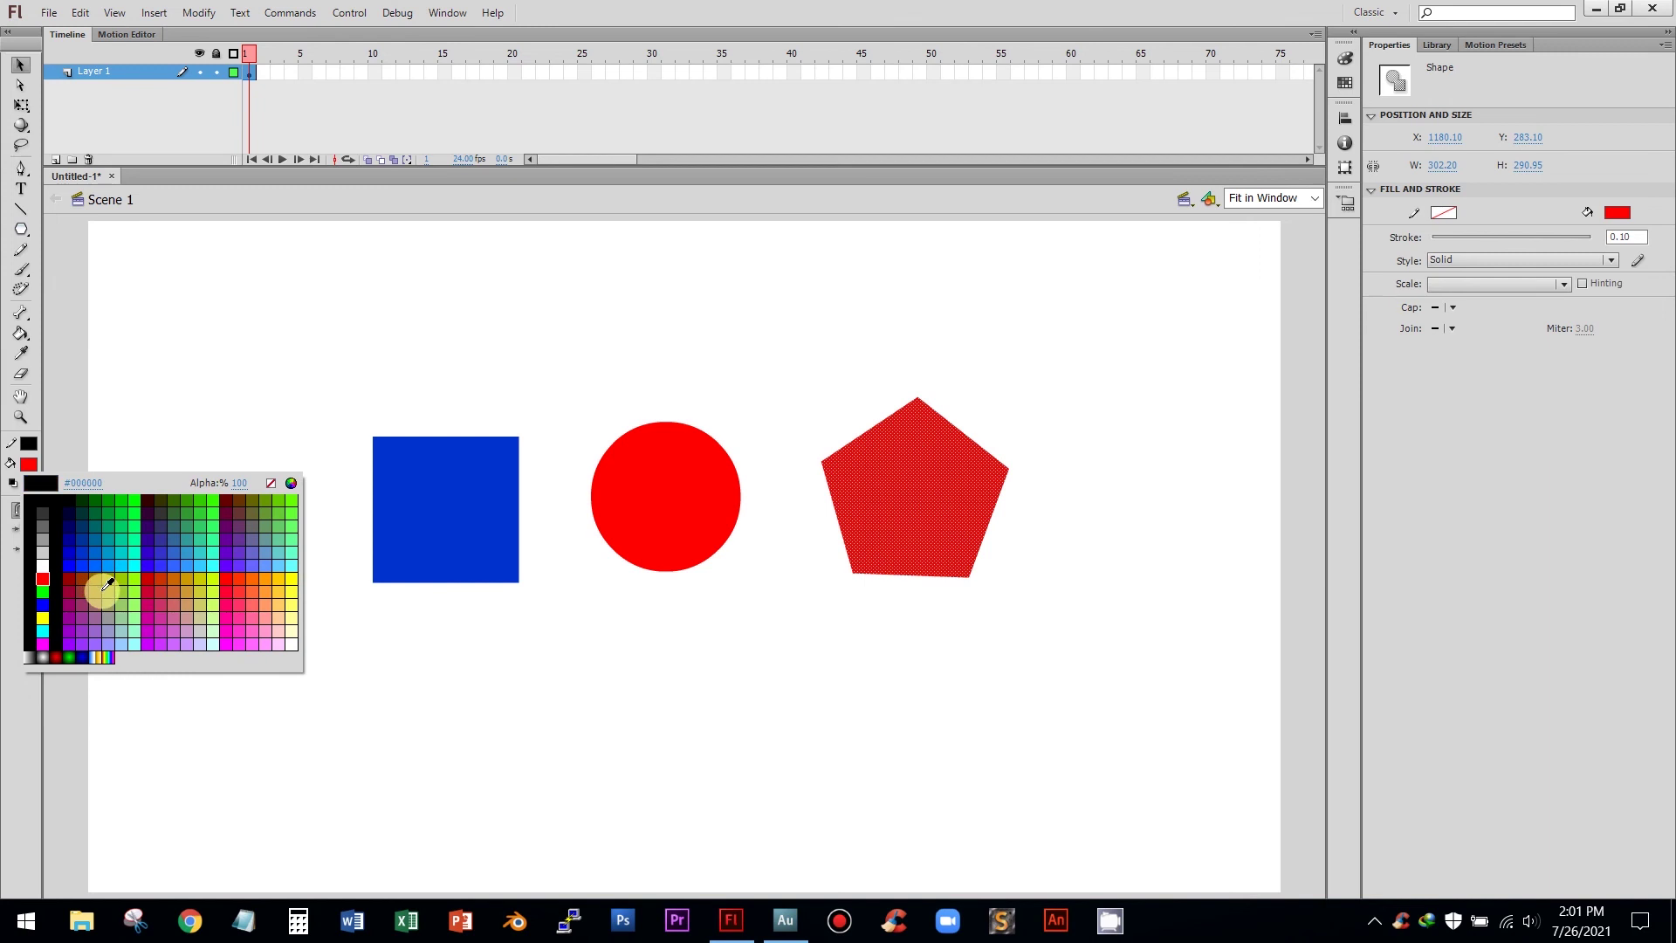
pyautogui.click(90, 514)
pyautogui.click(143, 496)
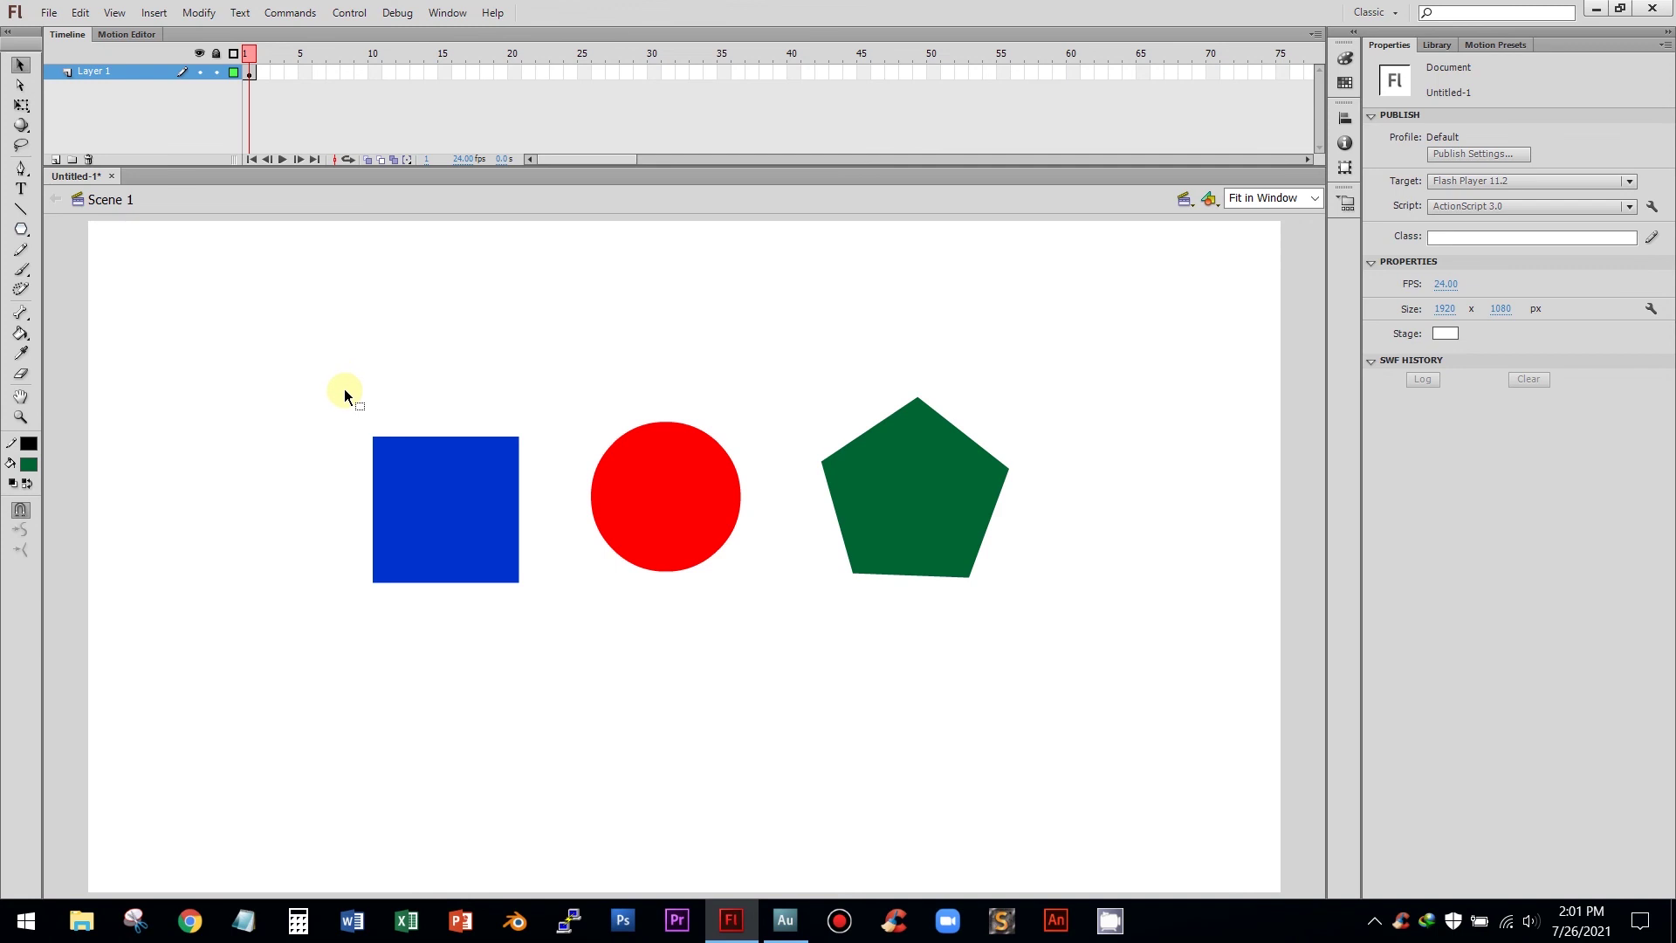
# Step: Convert the blue square into a group and deselect it
pyautogui.moveTo(344, 389)
pyautogui.mouseDown()
pyautogui.moveTo(485, 599)
pyautogui.moveTo(547, 626)
pyautogui.mouseUp()
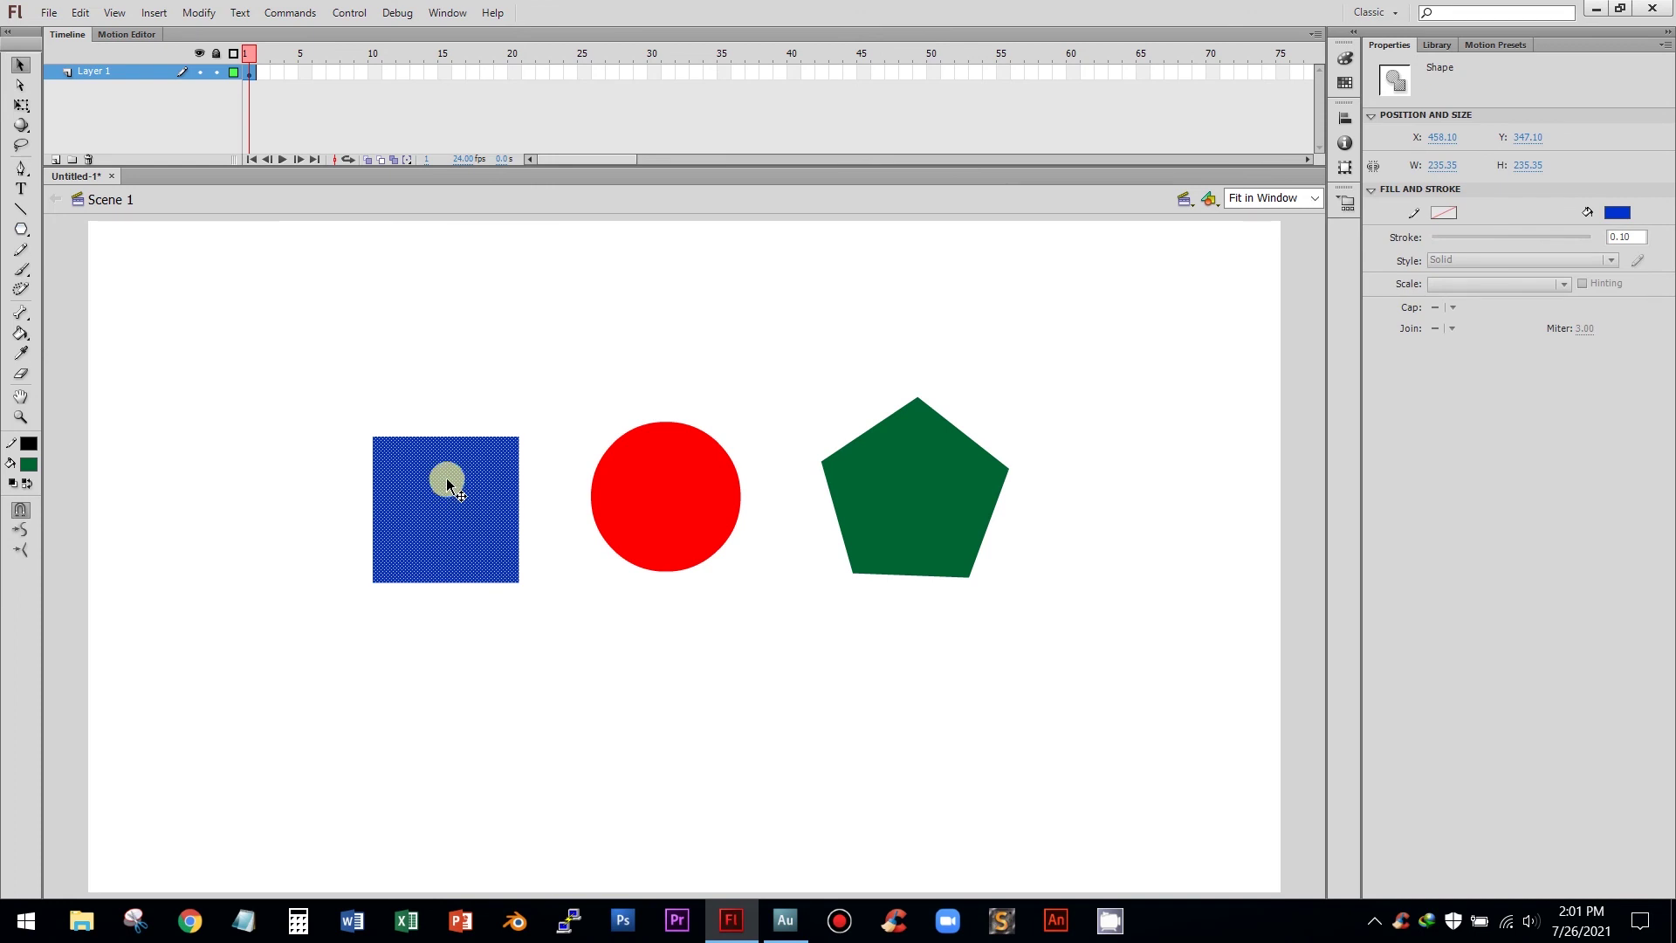
pyautogui.click(203, 14)
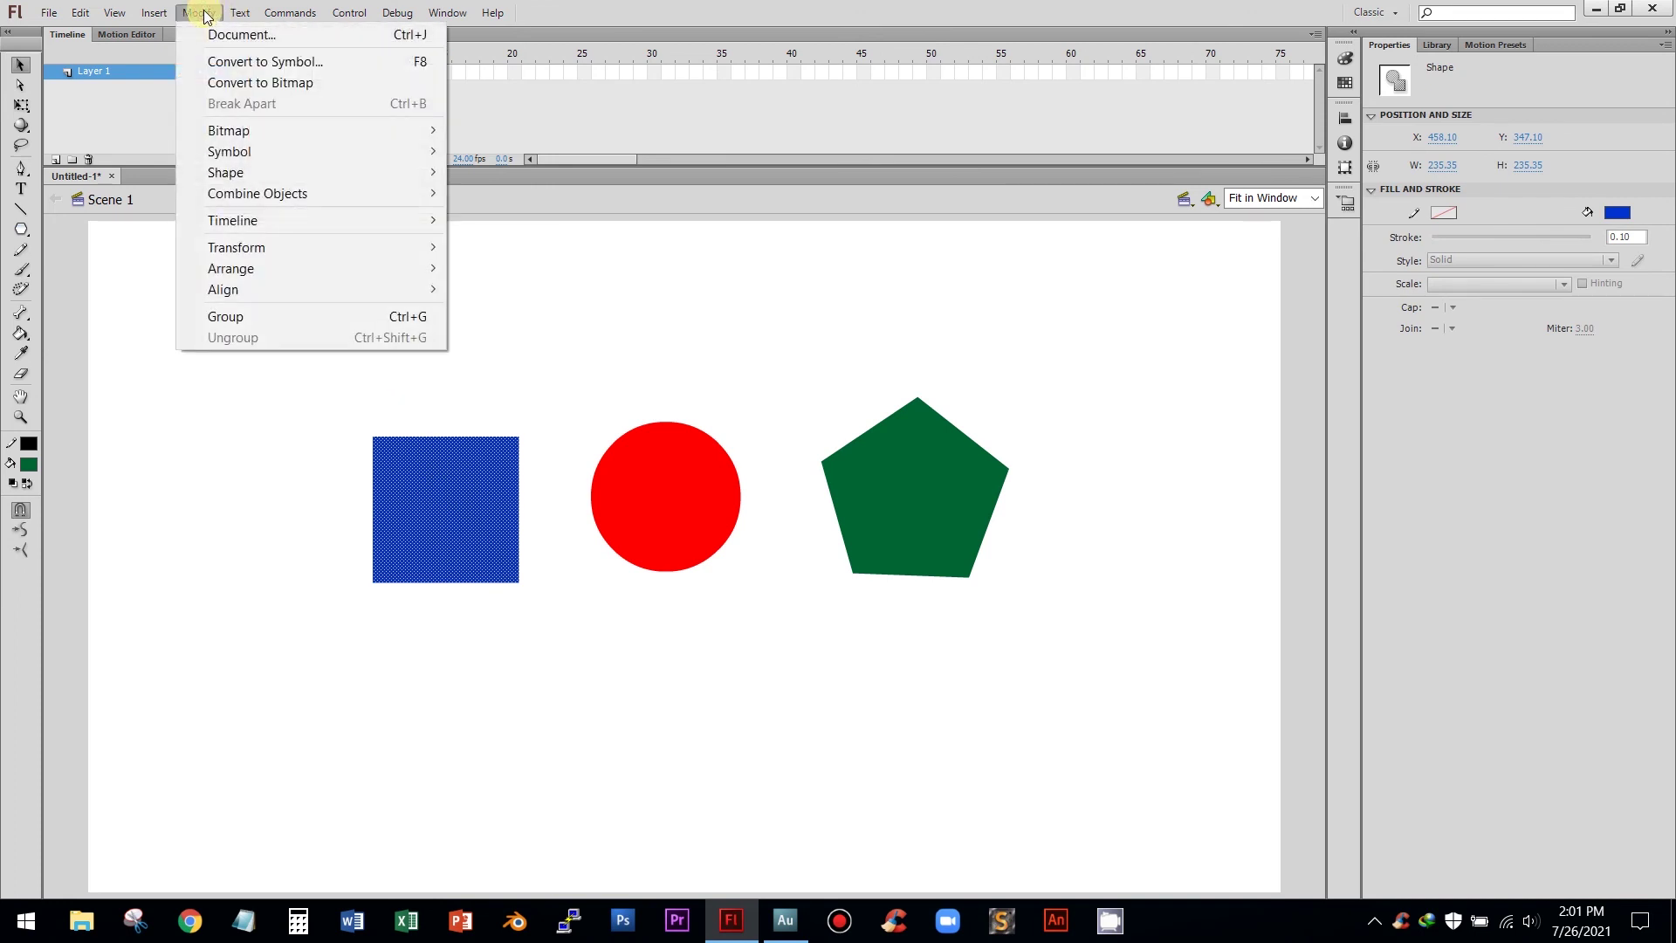
pyautogui.click(239, 317)
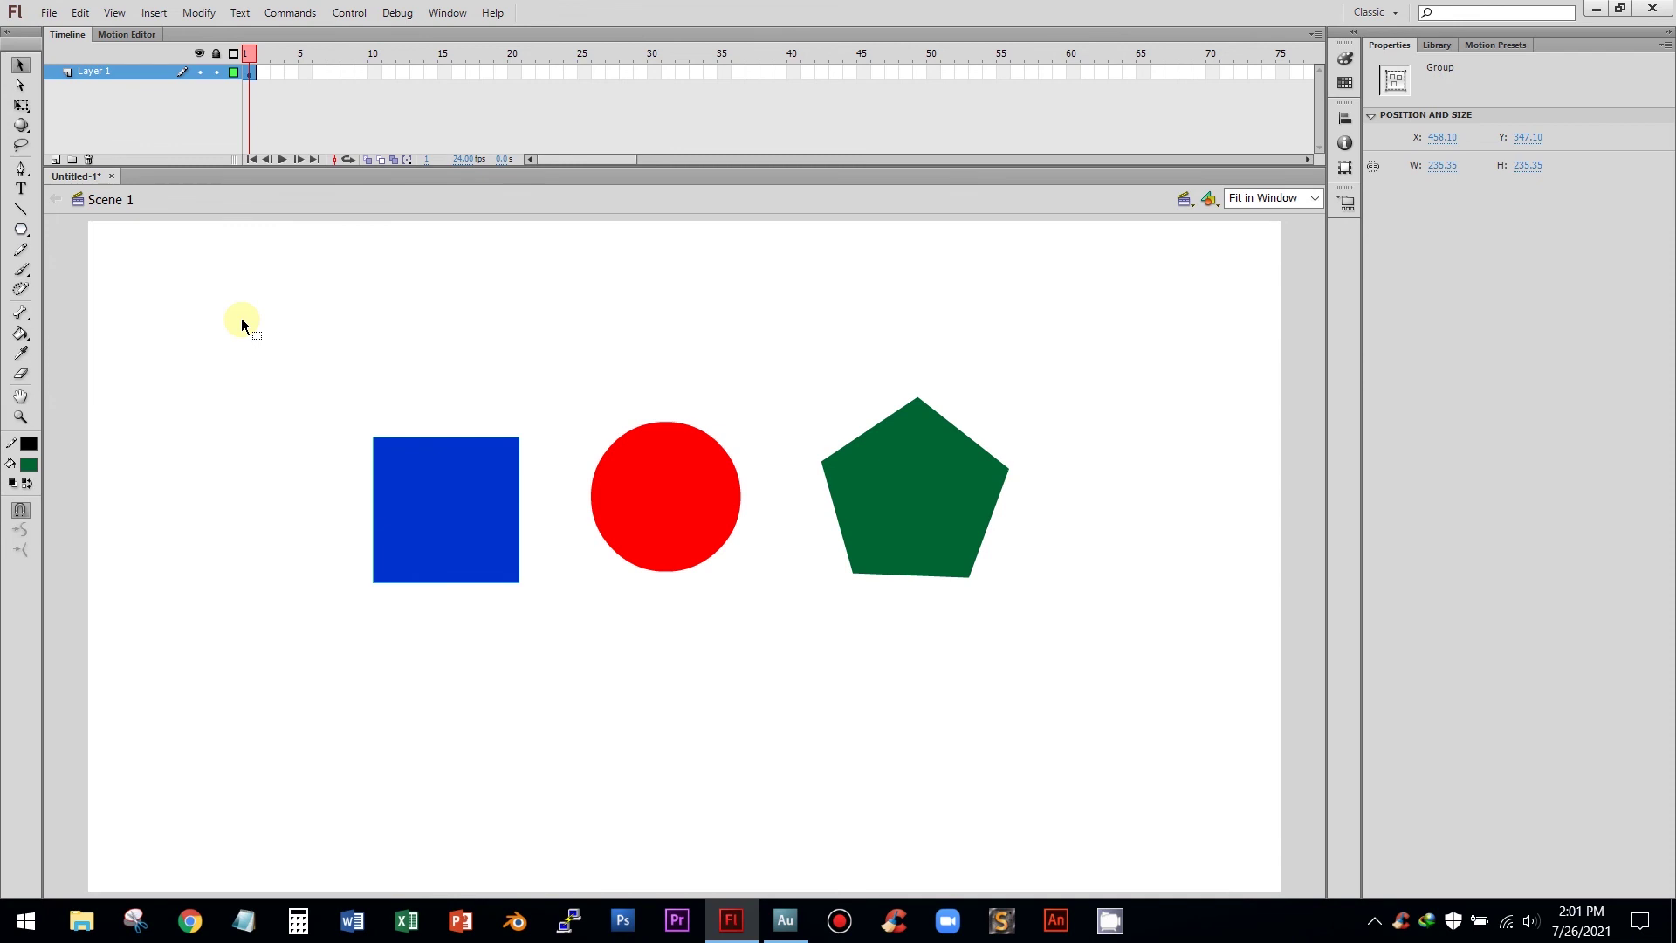
pyautogui.click(449, 388)
# Step: Group the red circle and the green pentagon, each as its own separate group, and clear the selection
pyautogui.click(660, 472)
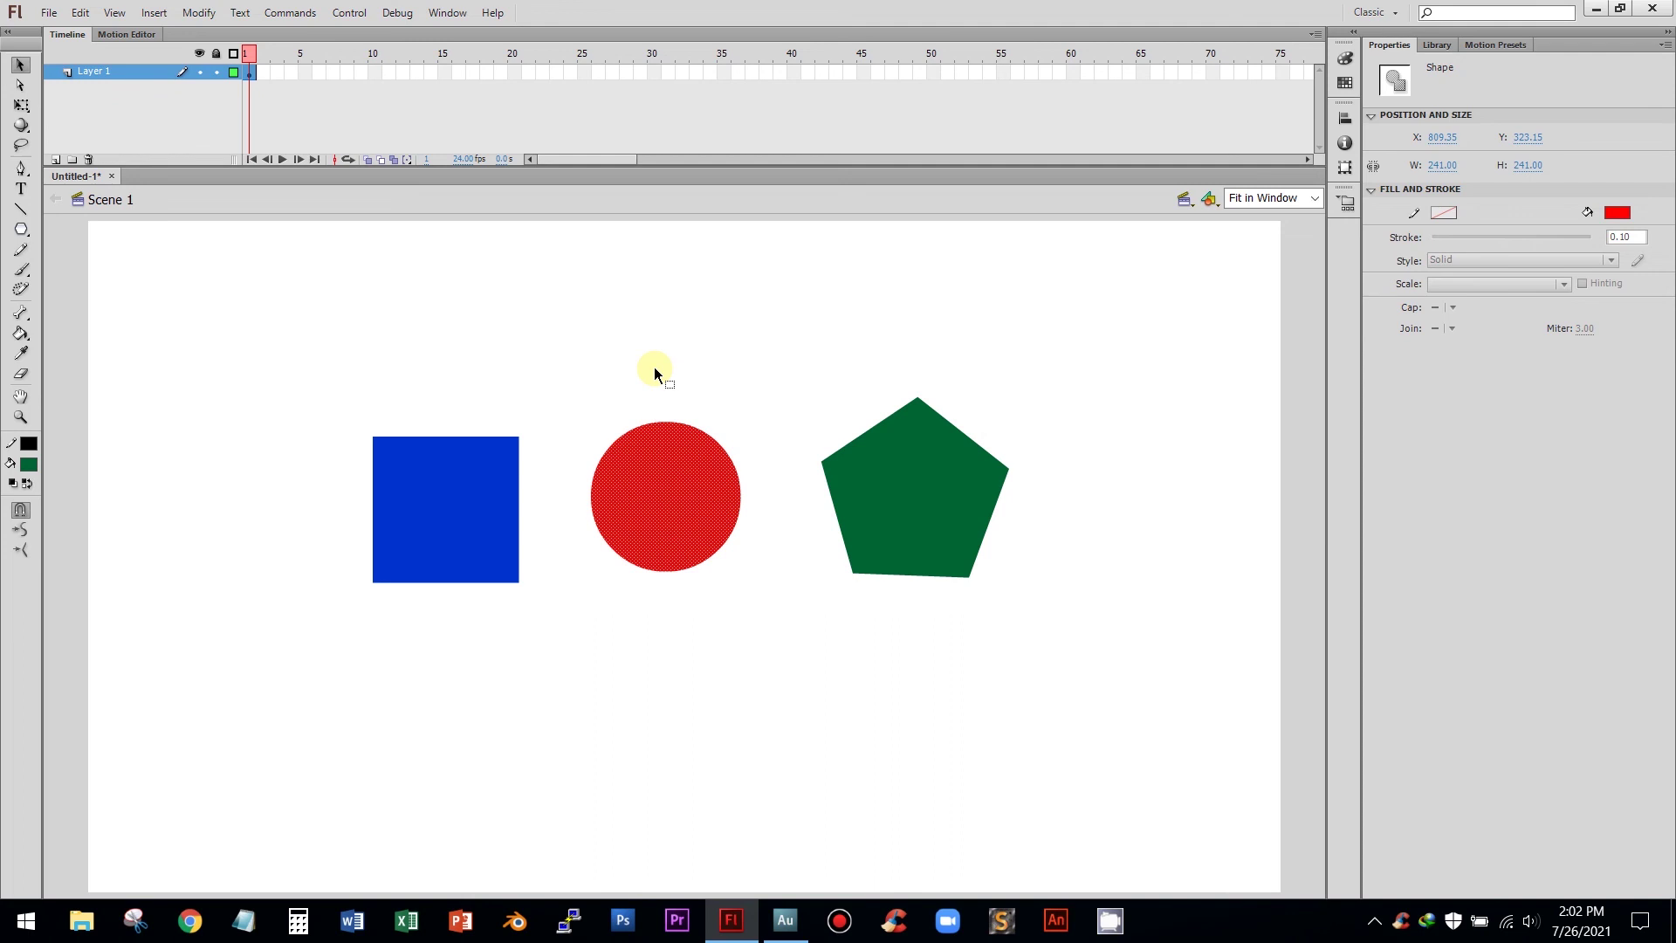
pyautogui.hotkey('ctrl', 'g')
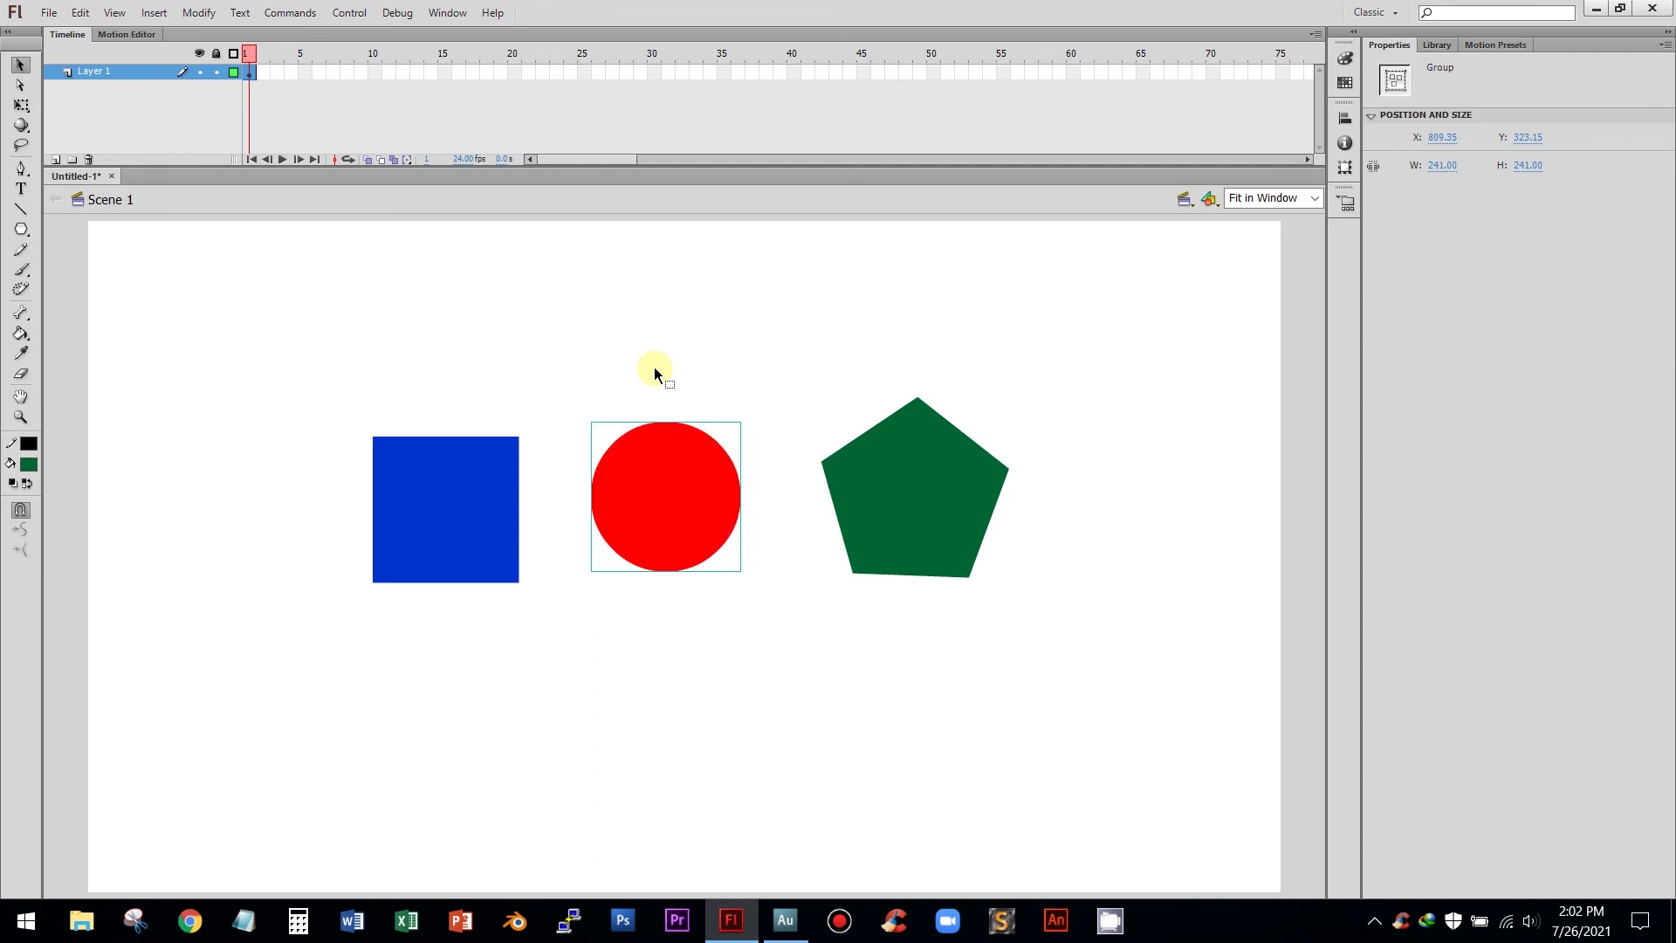
pyautogui.click(881, 460)
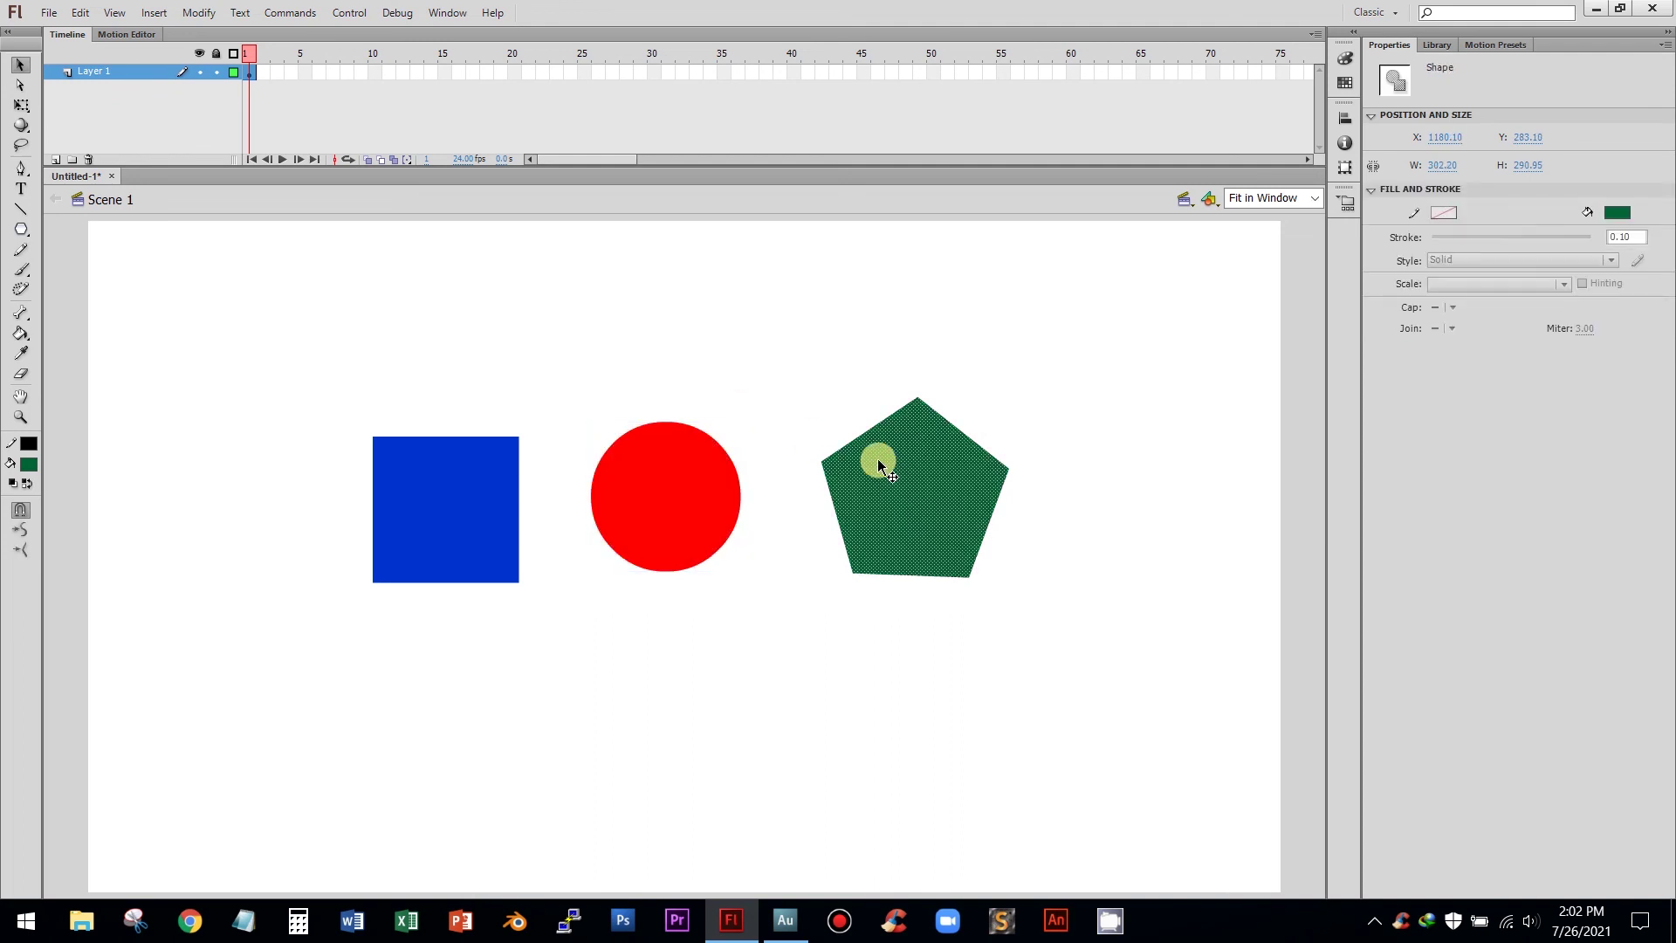
pyautogui.click(199, 12)
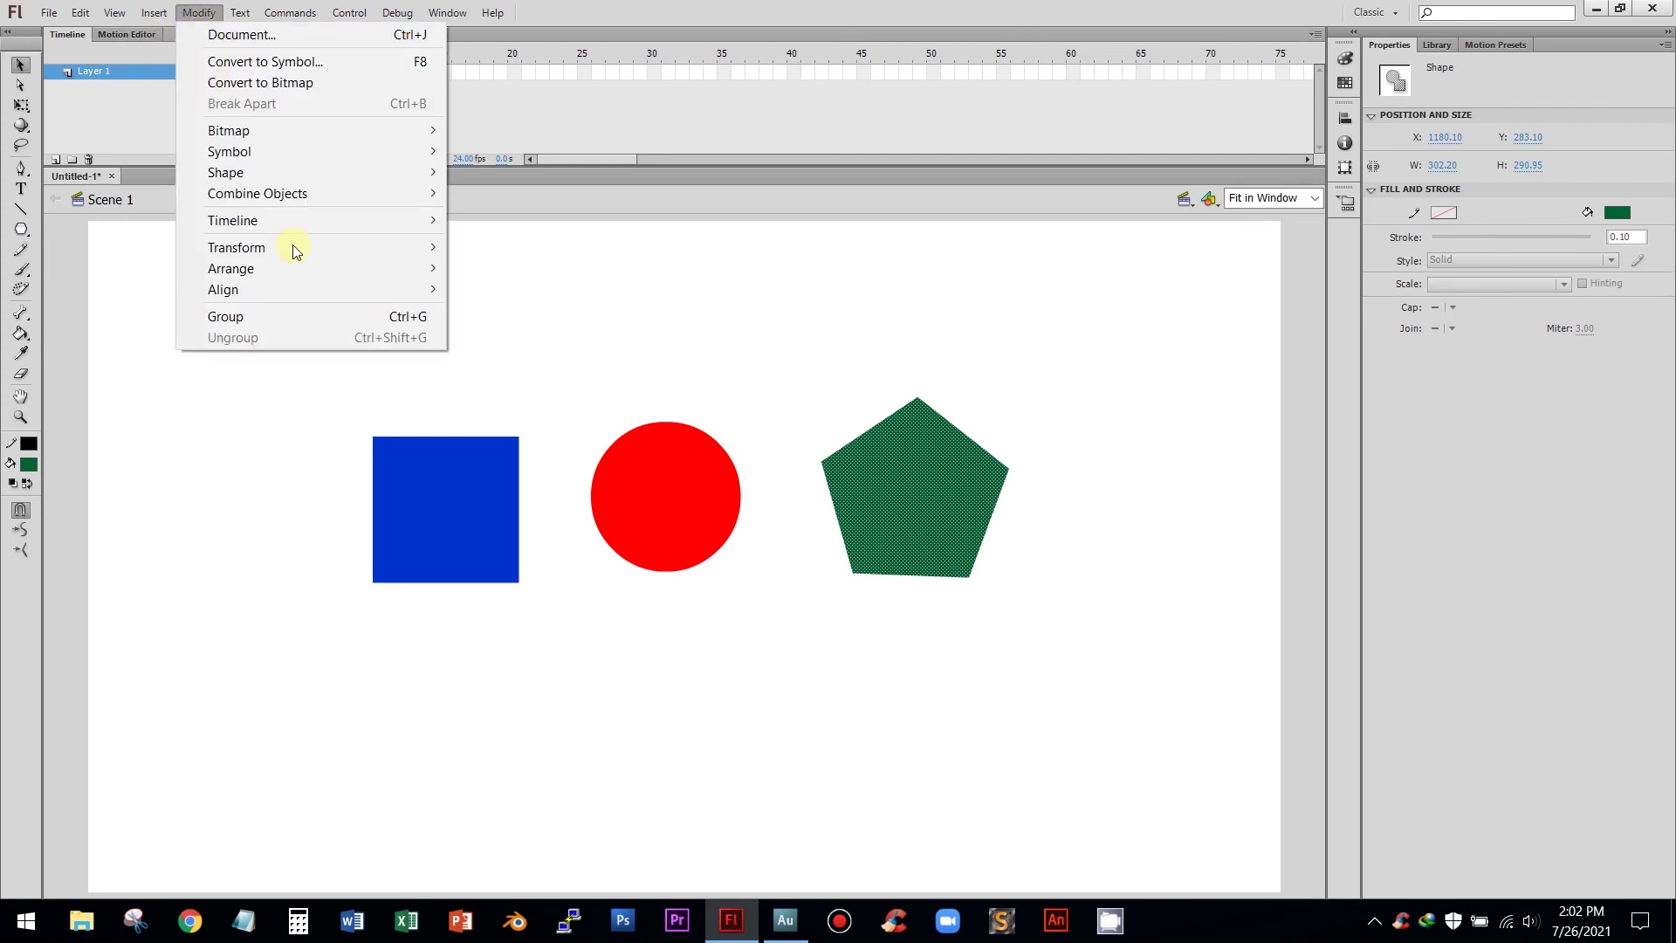
pyautogui.click(316, 319)
pyautogui.click(763, 321)
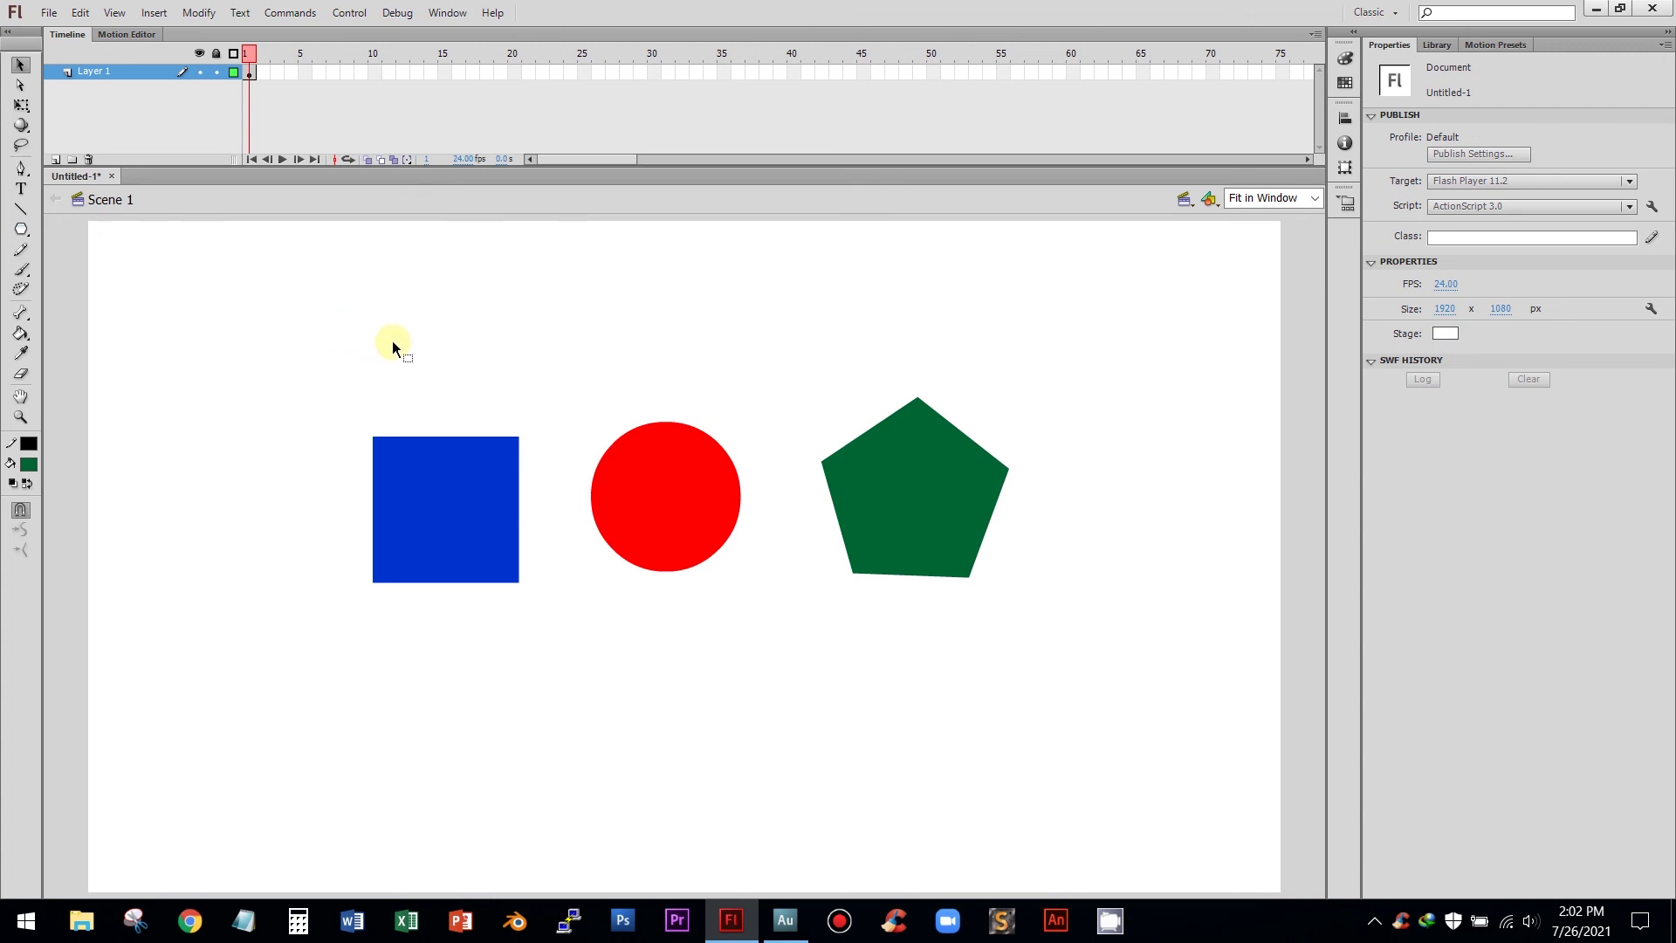
# Step: Overlap the grouped blue square with the grouped red circle, deselect, and move the circle away toward the lower left
pyautogui.moveTo(427, 498); pyautogui.dragTo(574, 454)
pyautogui.click(729, 363)
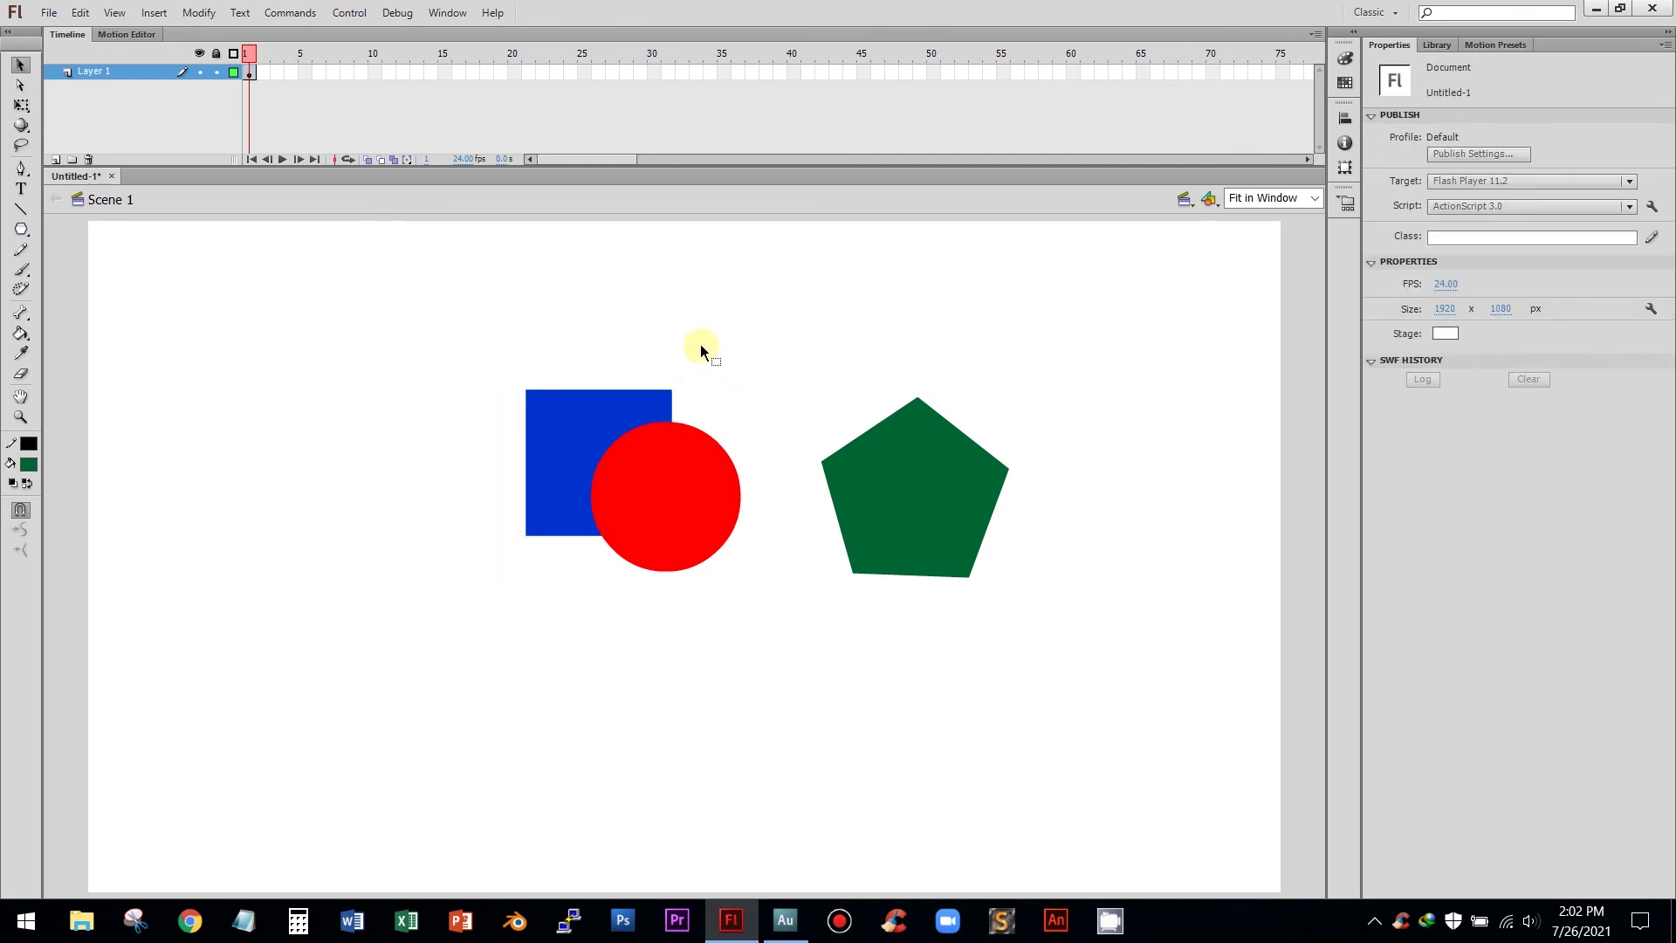
pyautogui.moveTo(661, 472); pyautogui.dragTo(546, 561)
pyautogui.click(679, 607)
pyautogui.moveTo(621, 602); pyautogui.dragTo(574, 665)
# Step: Arrange the three groups so they overlap, with the green pentagon across the lower parts of the blue square and red circle
pyautogui.moveTo(866, 517); pyautogui.dragTo(690, 506)
pyautogui.moveTo(597, 624); pyautogui.dragTo(601, 550)
pyautogui.click(932, 435)
pyautogui.moveTo(583, 418); pyautogui.dragTo(561, 430)
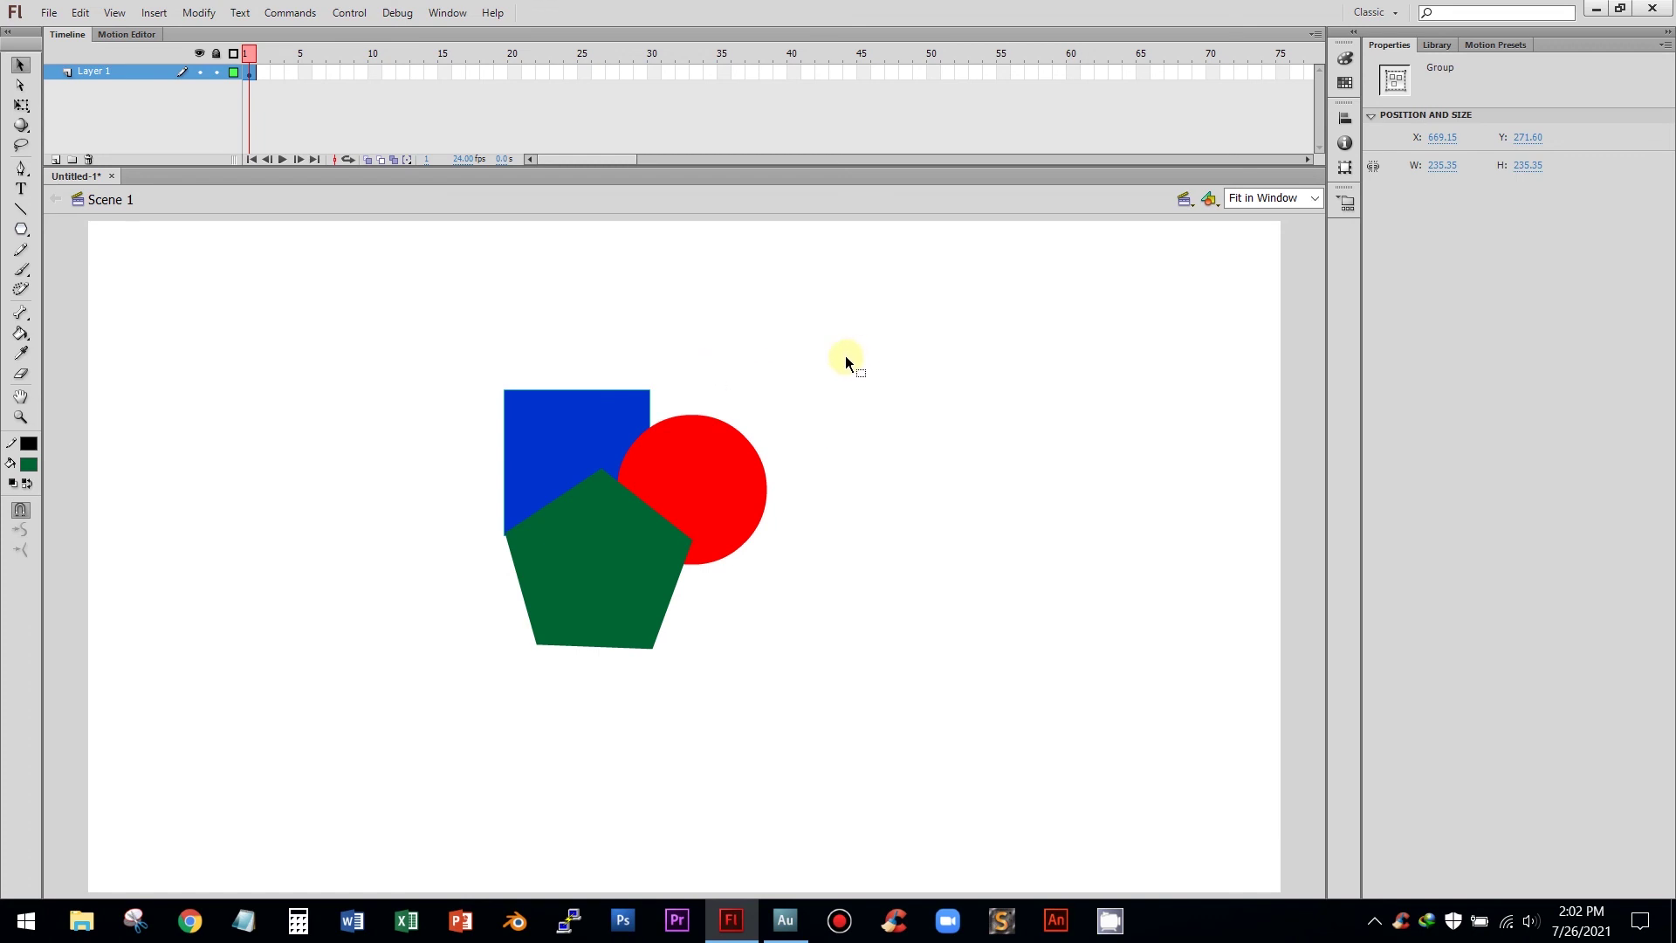
# Step: Bring the red circle group to the front of the overlapping stack and deselect it
pyautogui.click(672, 452)
pyautogui.rightClick(672, 452)
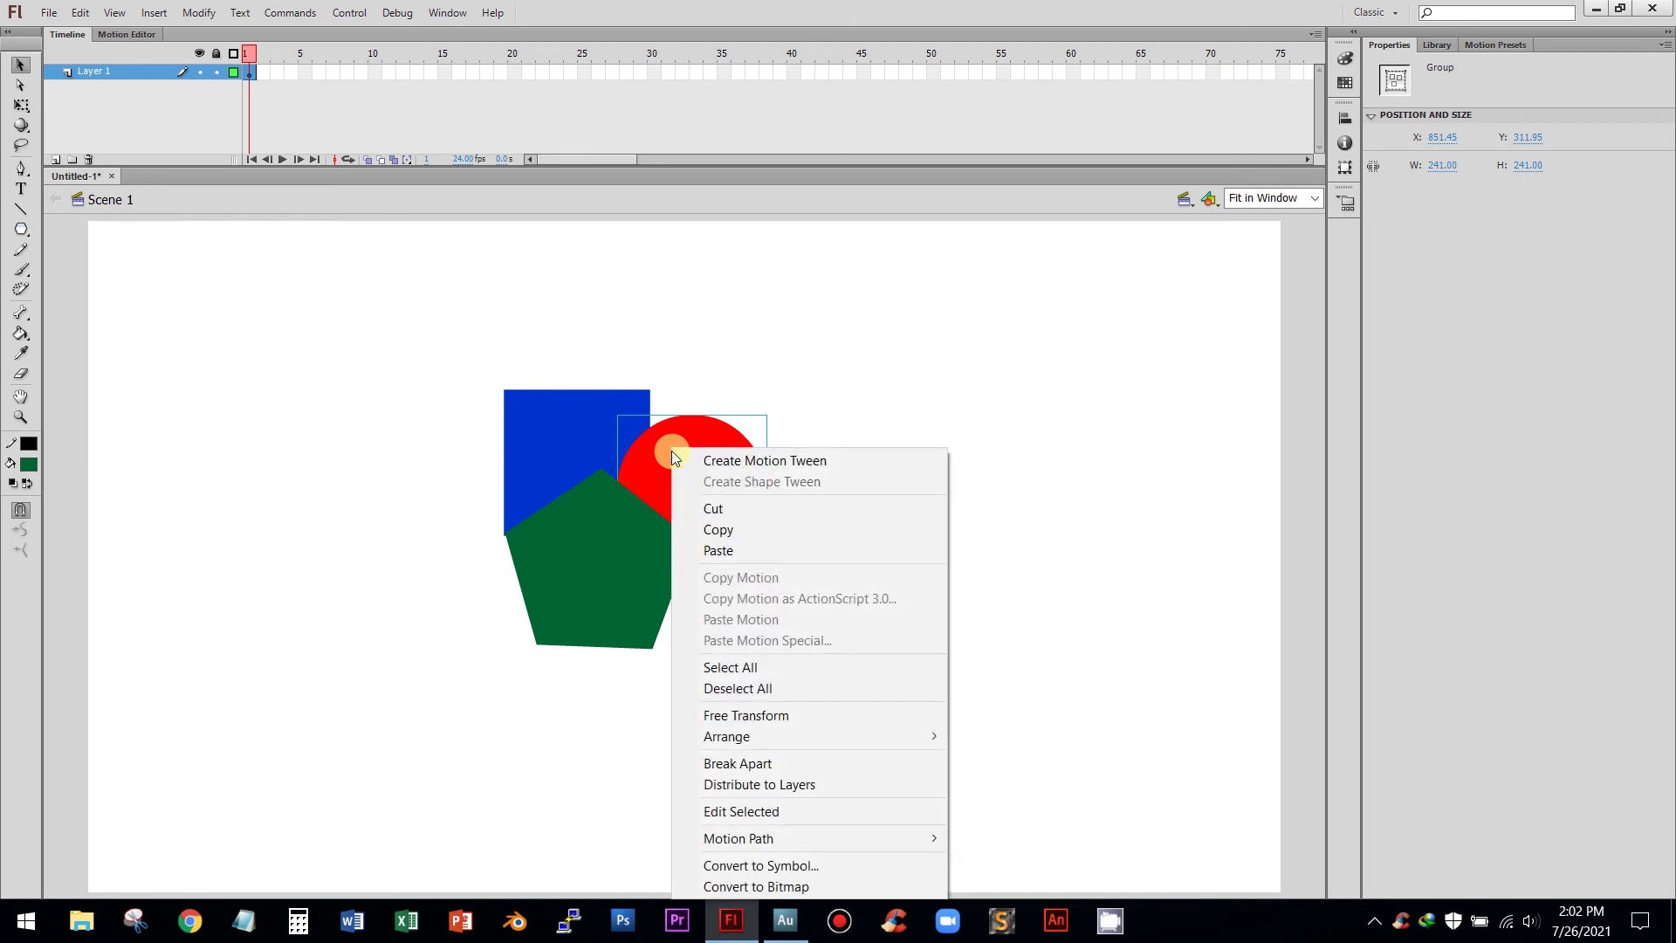
pyautogui.click(643, 448)
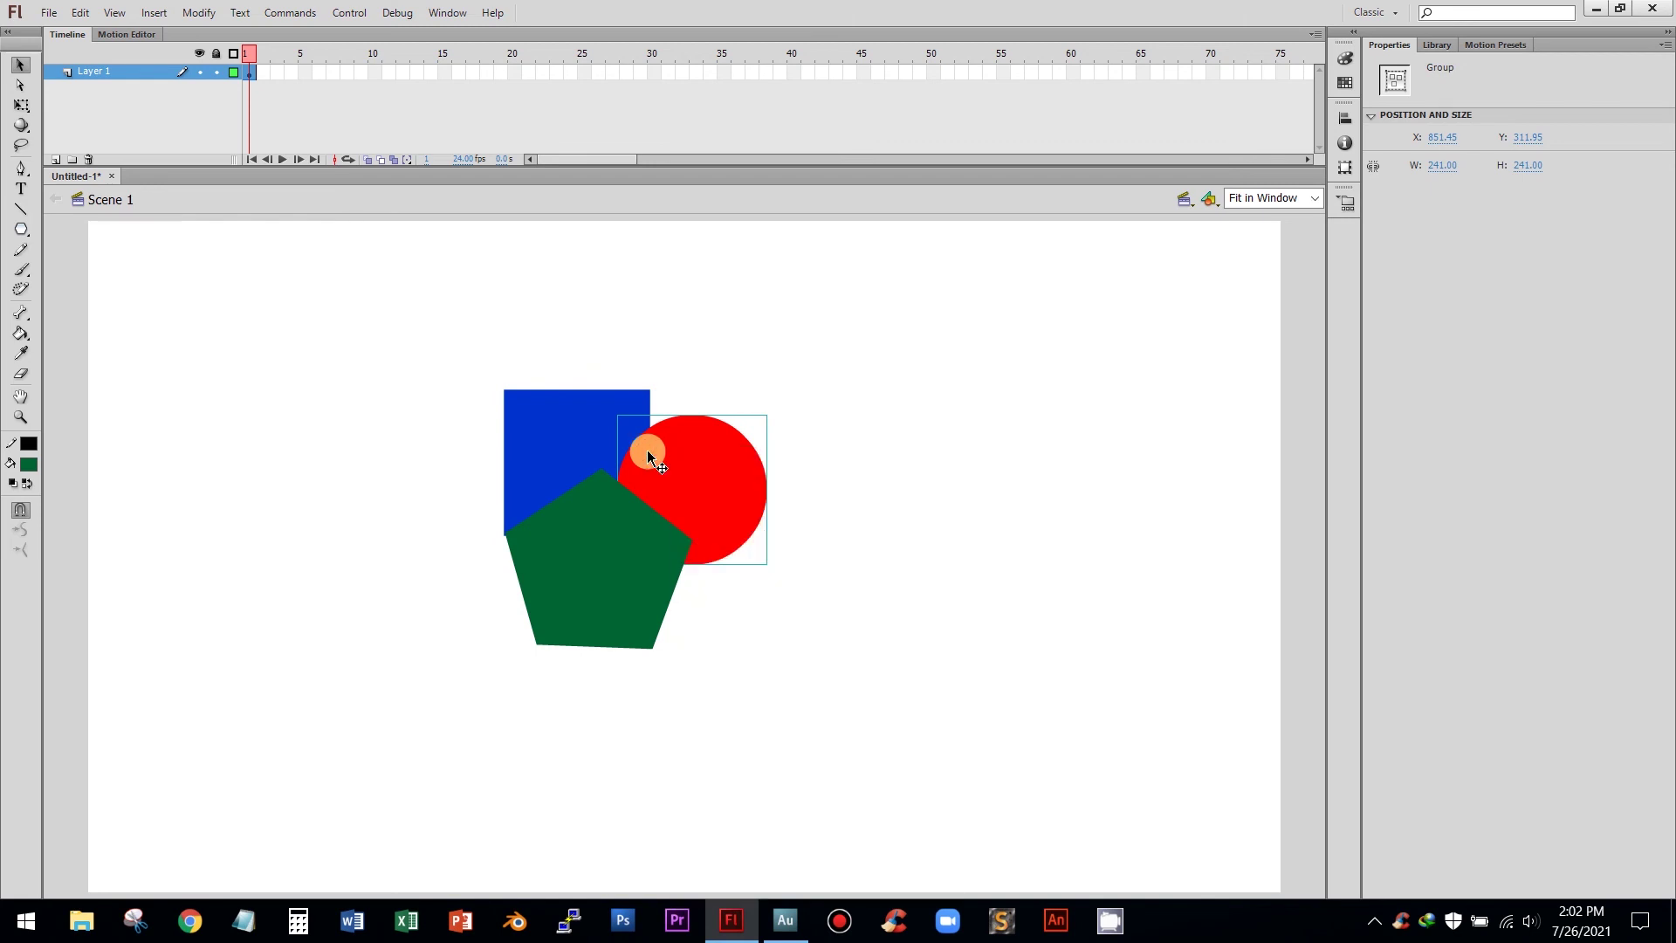
pyautogui.rightClick(681, 475)
pyautogui.click(663, 471)
pyautogui.rightClick(673, 446)
pyautogui.moveTo(737, 734)
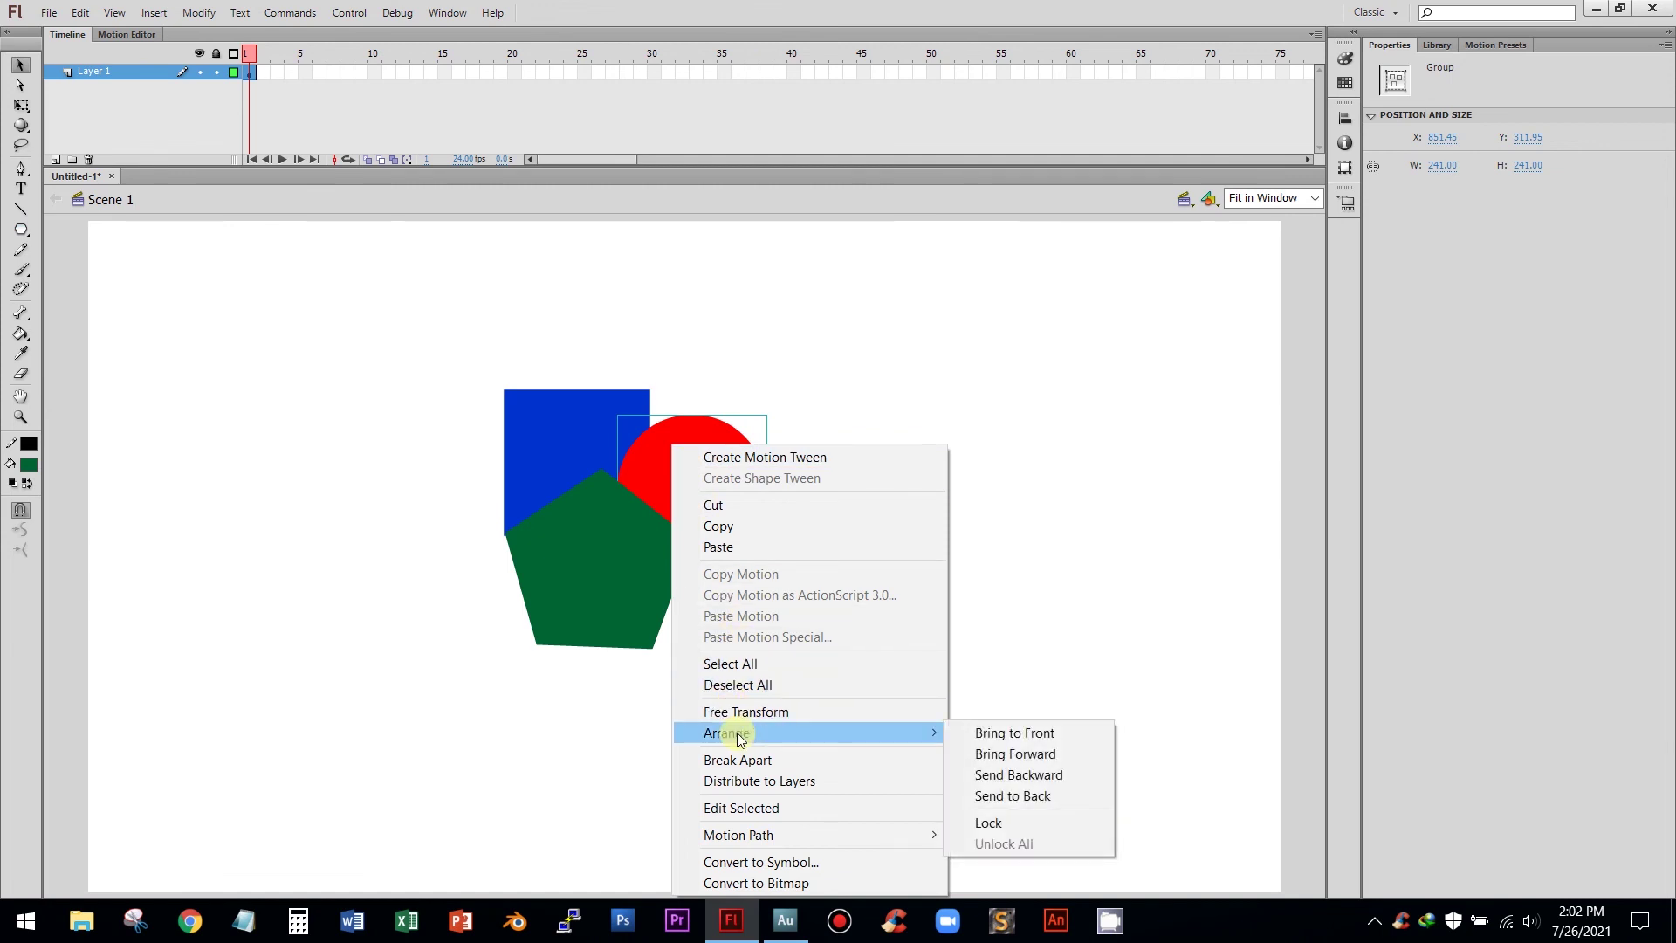
pyautogui.click(1013, 737)
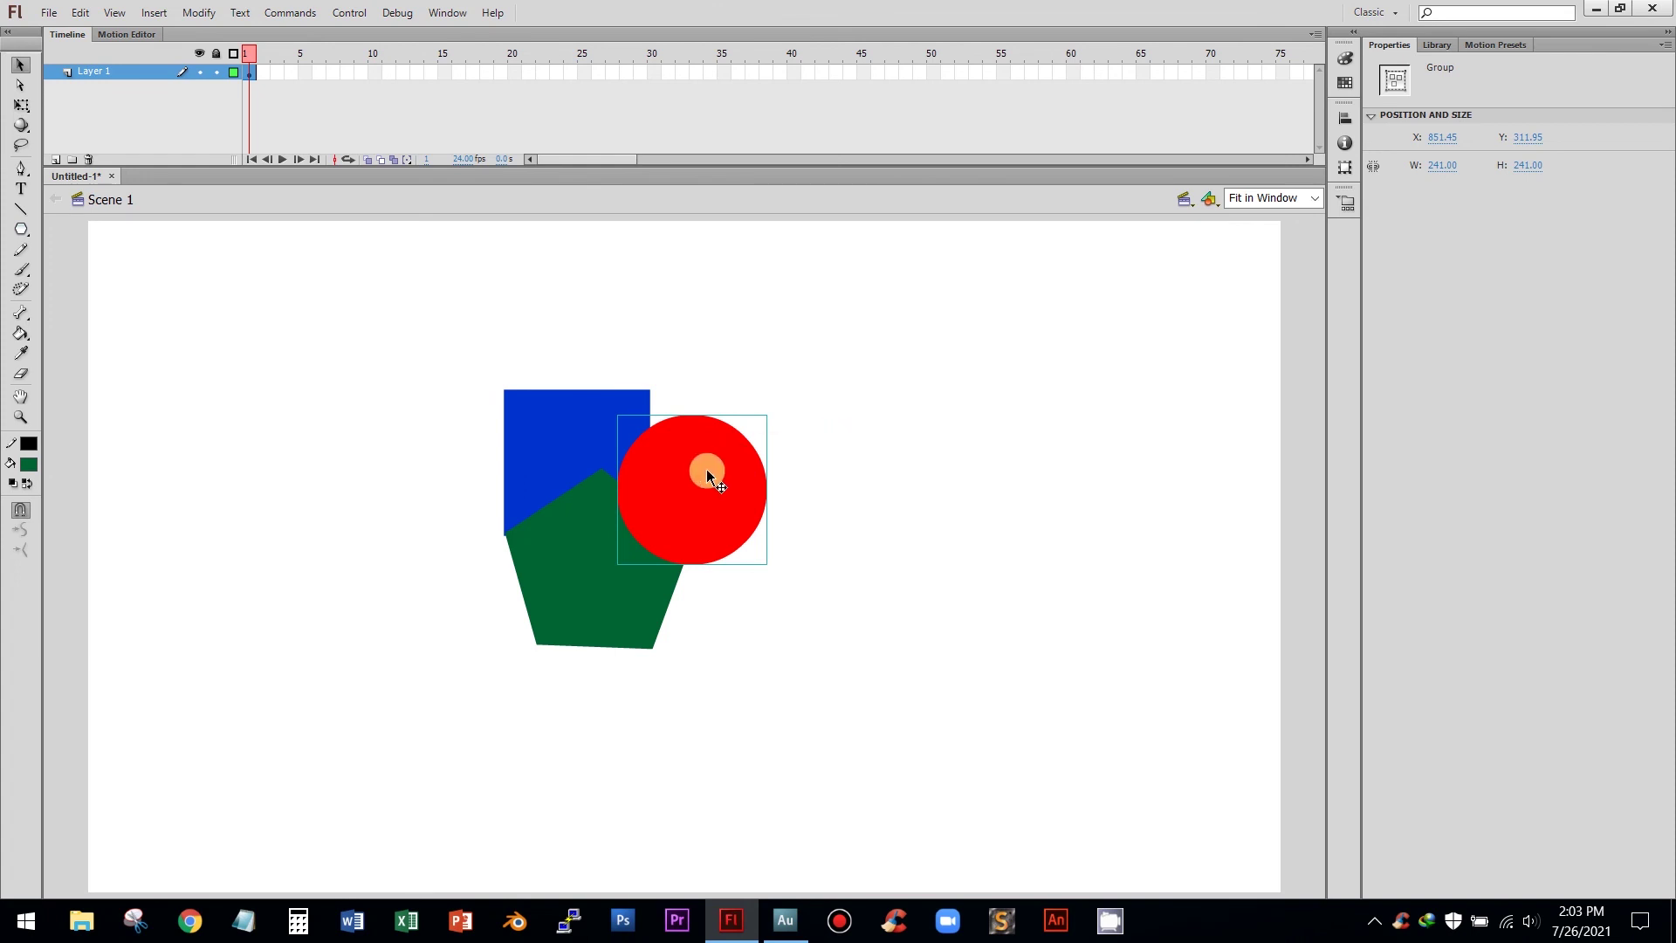
pyautogui.click(884, 445)
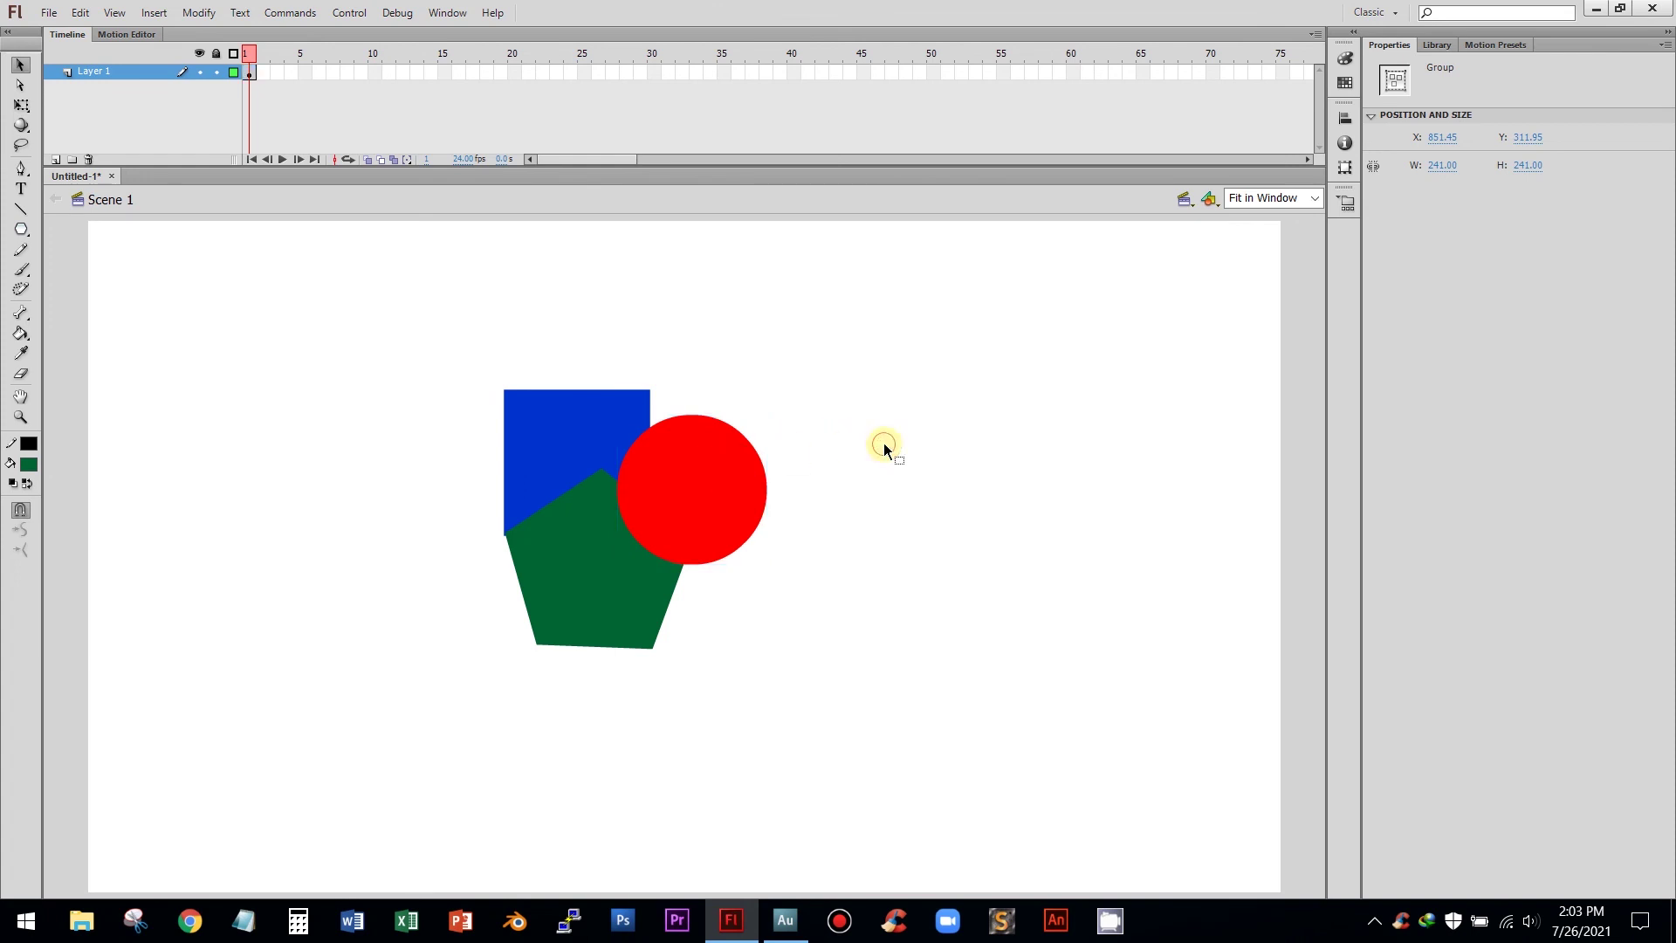
# Step: Bring the blue square group forward one level in the stack
pyautogui.click(545, 425)
pyautogui.rightClick(541, 417)
pyautogui.moveTo(625, 707)
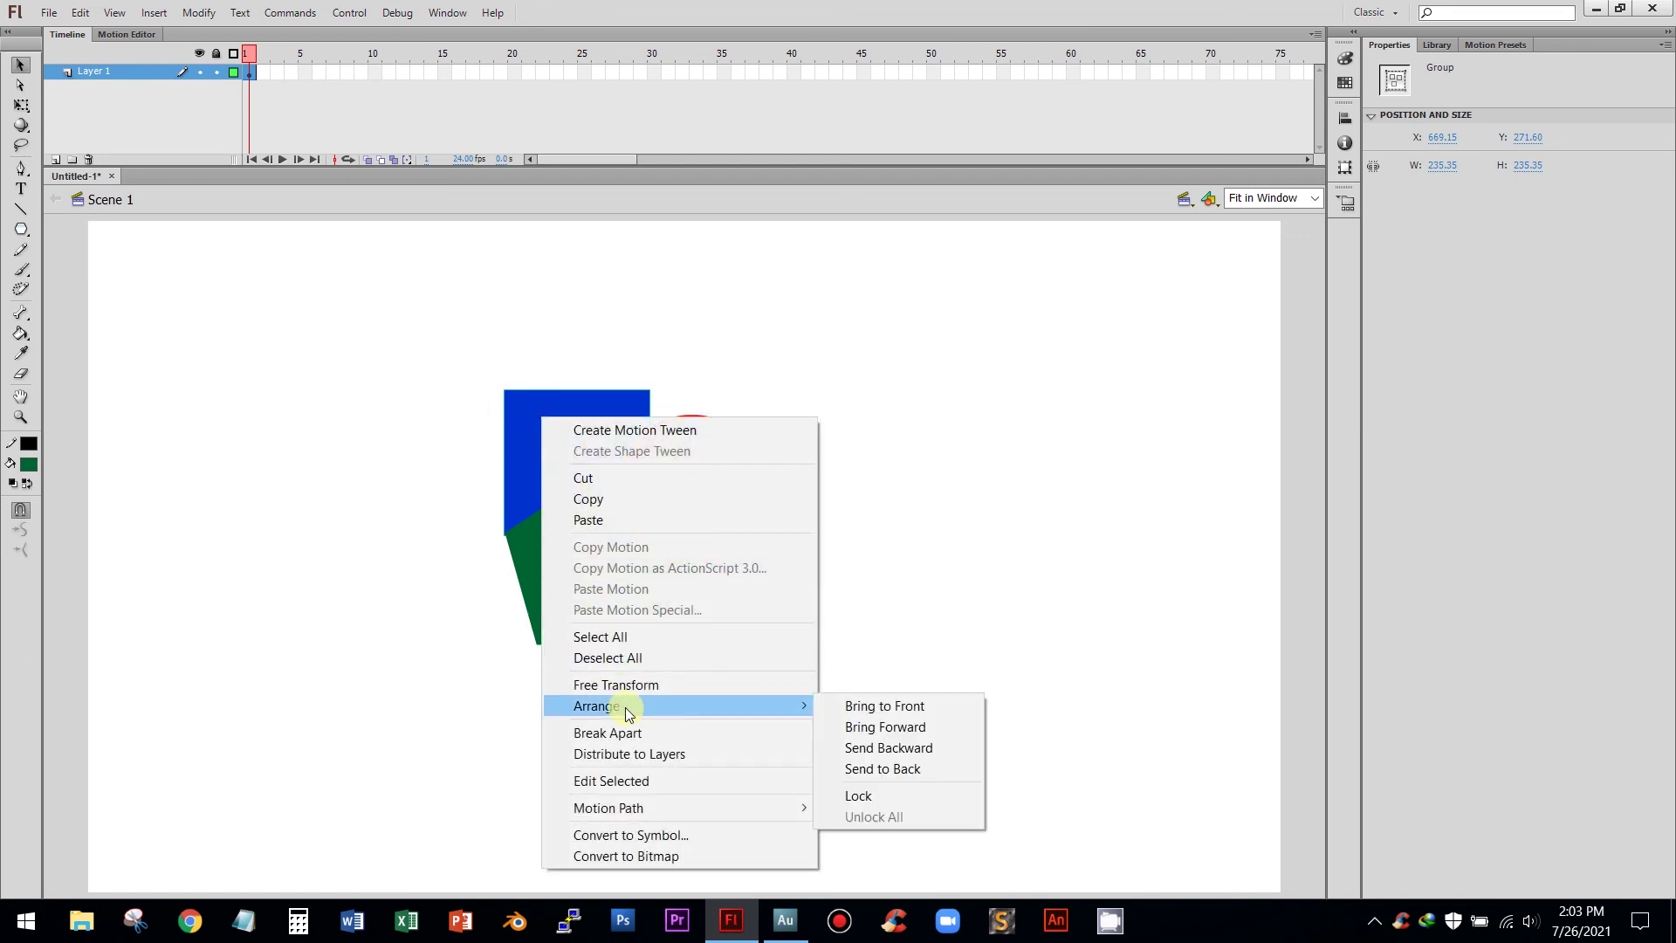
pyautogui.click(894, 730)
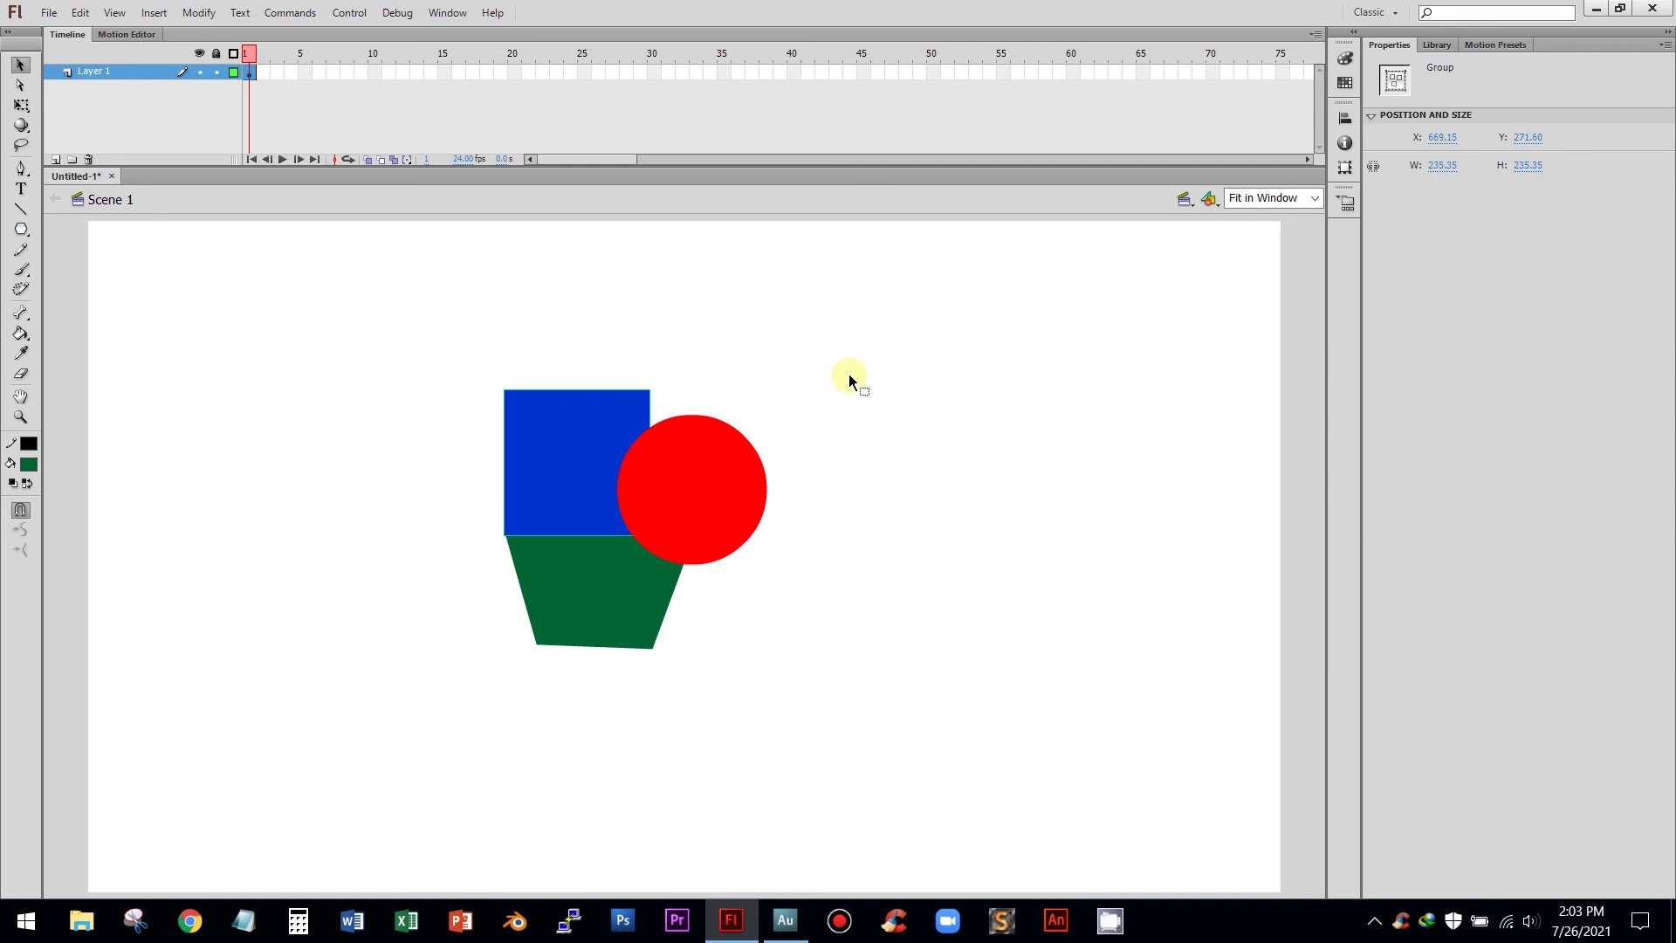
# Step: Send the red circle group to the back of the stack and clear the selection
pyautogui.click(605, 565)
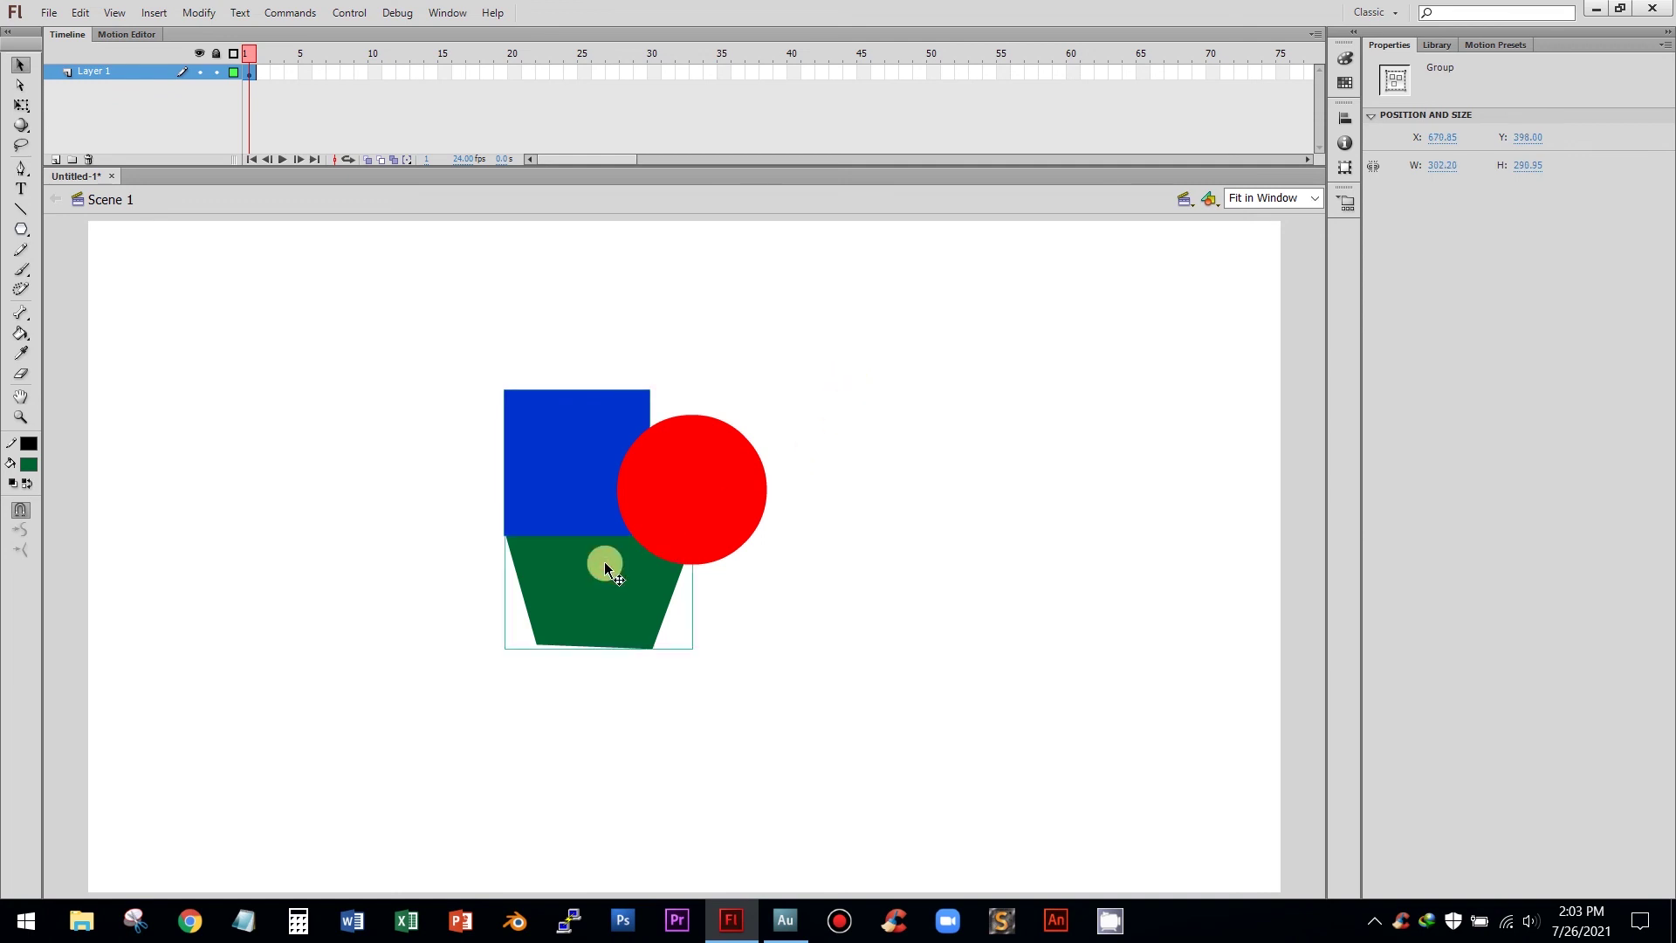
pyautogui.click(695, 481)
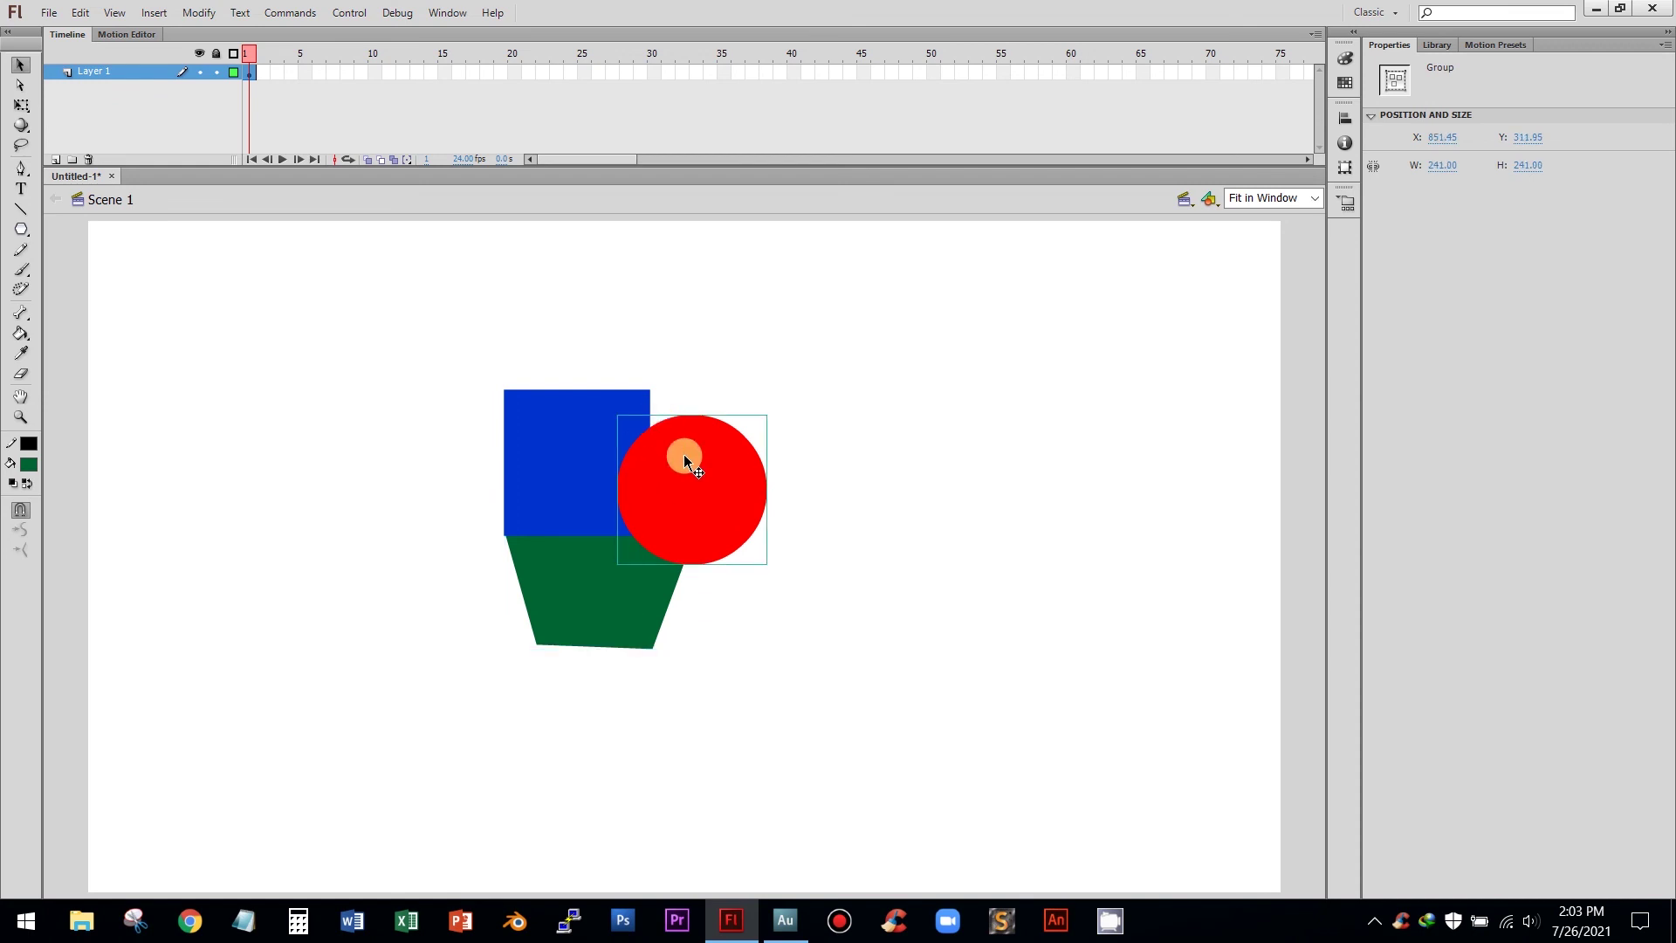
pyautogui.rightClick(684, 454)
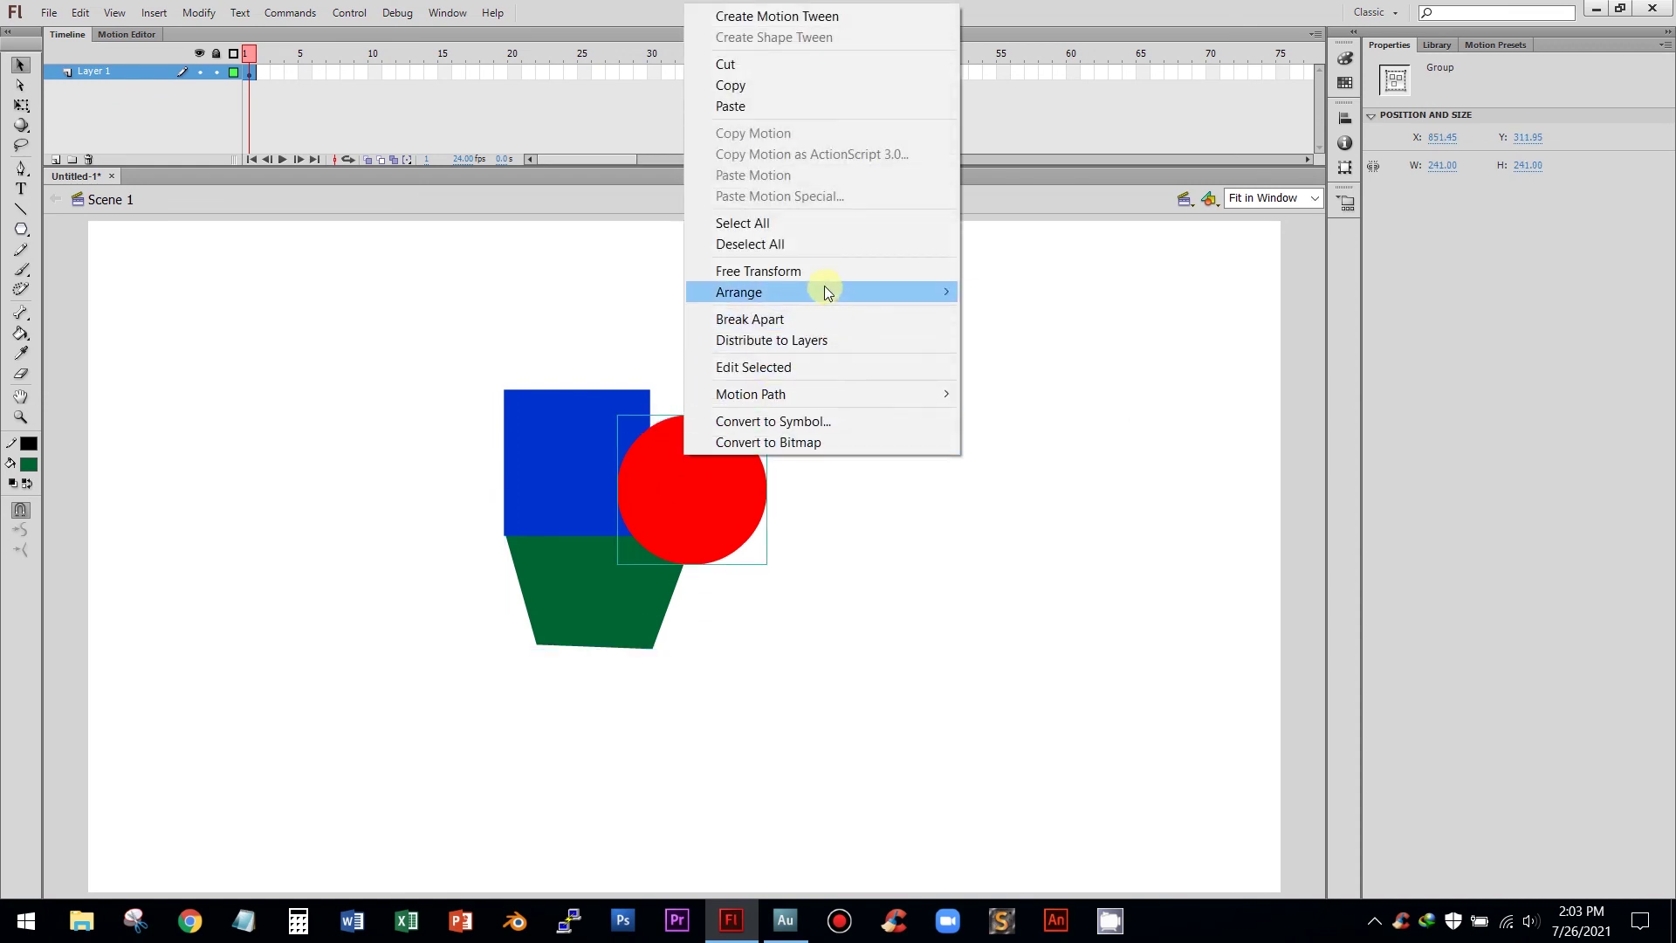
pyautogui.moveTo(824, 291)
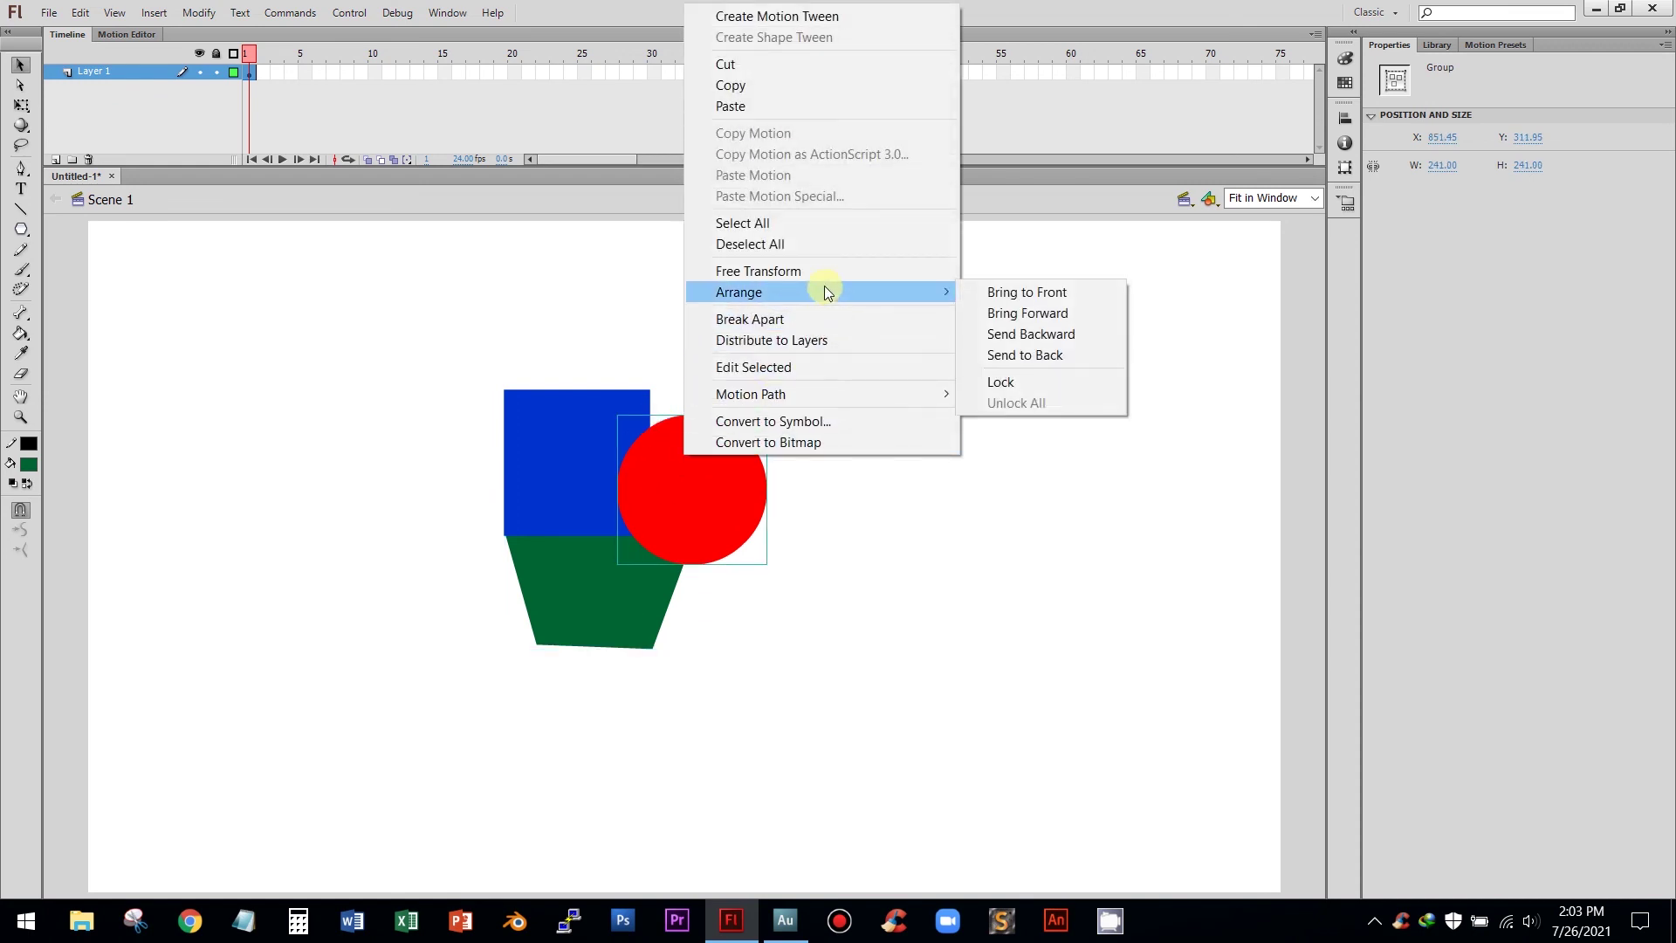
pyautogui.click(1075, 355)
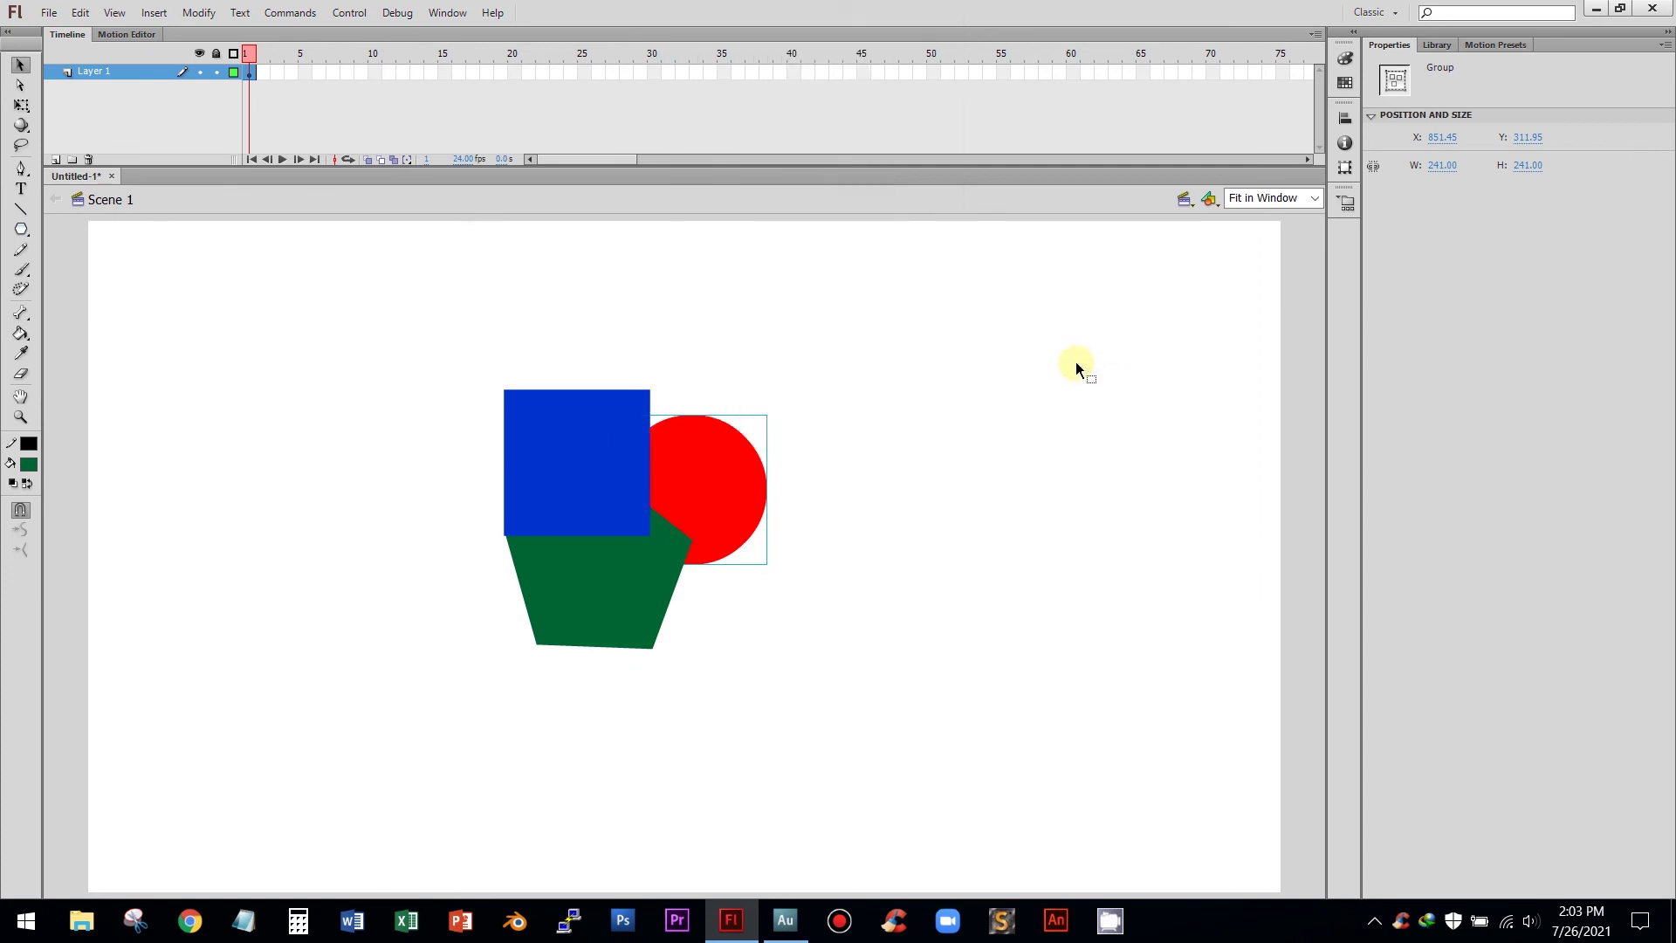
pyautogui.click(1075, 361)
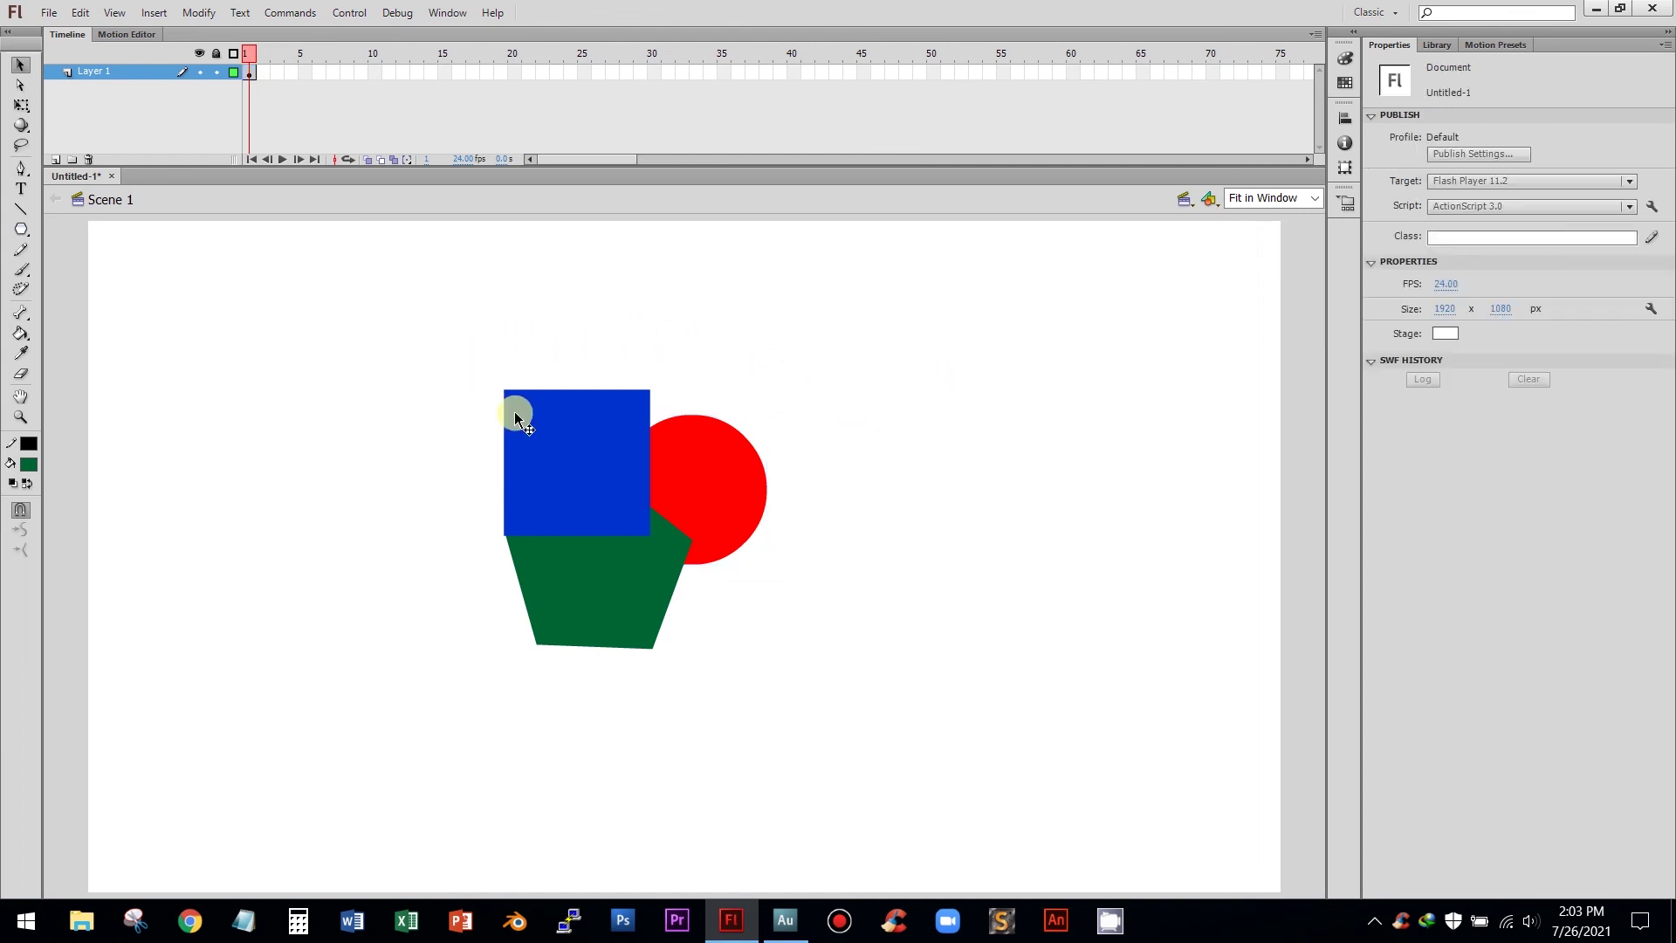
# Step: Spread the groups apart in a row, with the blue square first, the green pentagon in the middle and the red circle last
pyautogui.moveTo(515, 417); pyautogui.dragTo(337, 397)
pyautogui.moveTo(610, 501); pyautogui.dragTo(557, 420)
pyautogui.moveTo(709, 497); pyautogui.dragTo(1014, 412)
pyautogui.moveTo(502, 442); pyautogui.dragTo(621, 427)
pyautogui.click(954, 568)
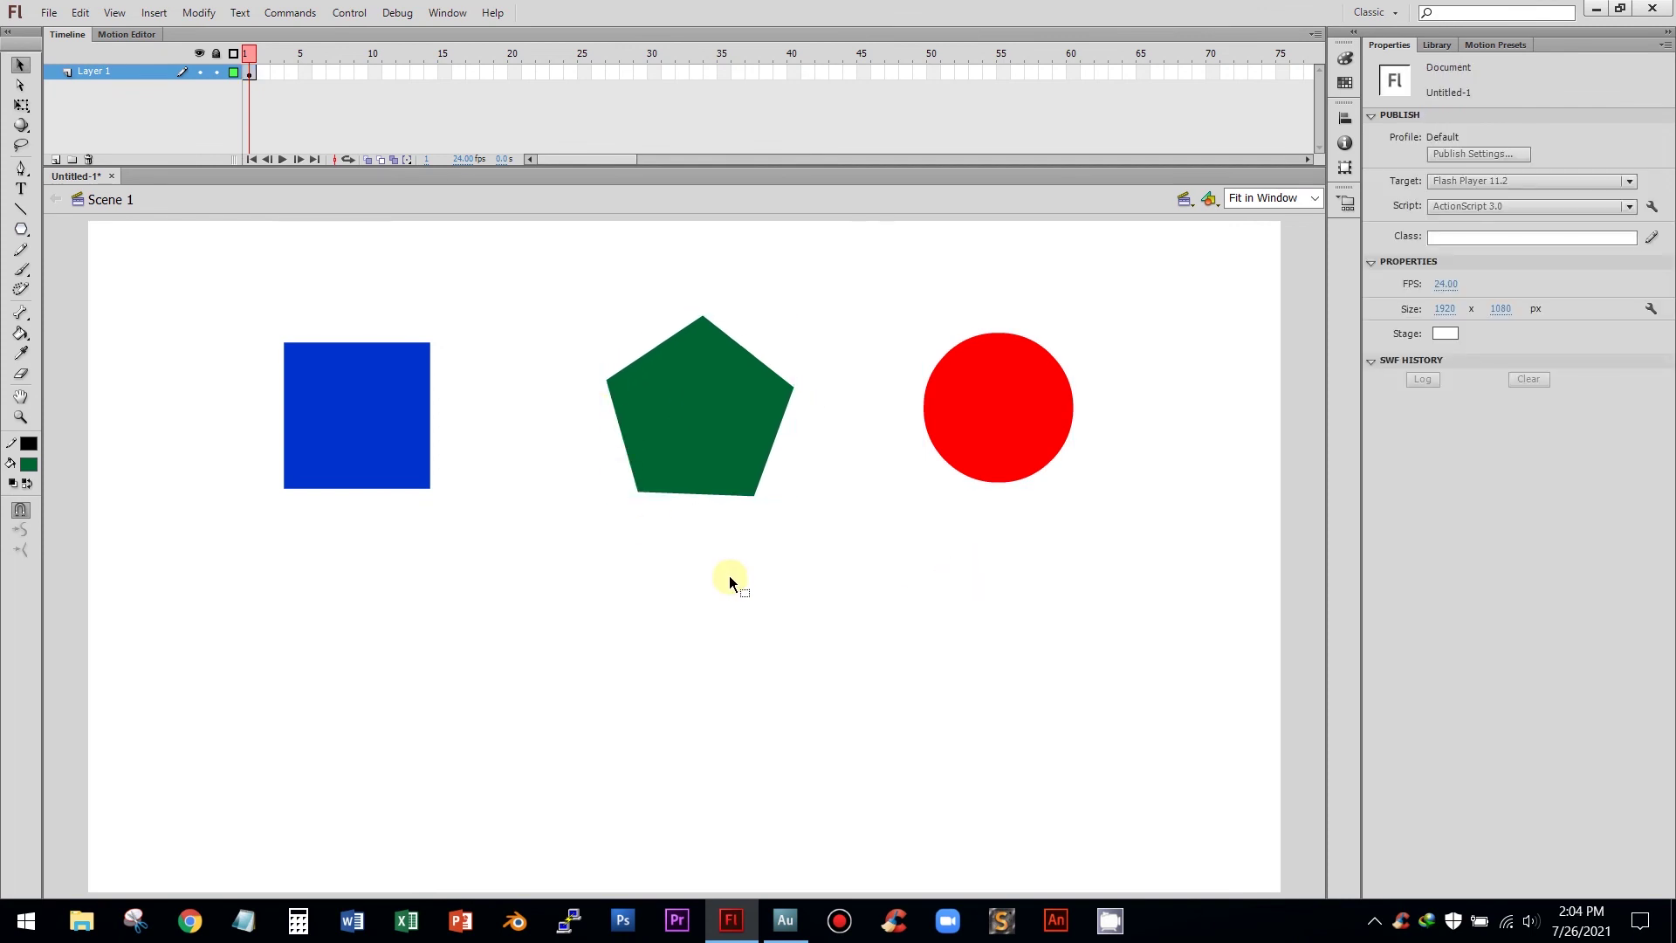